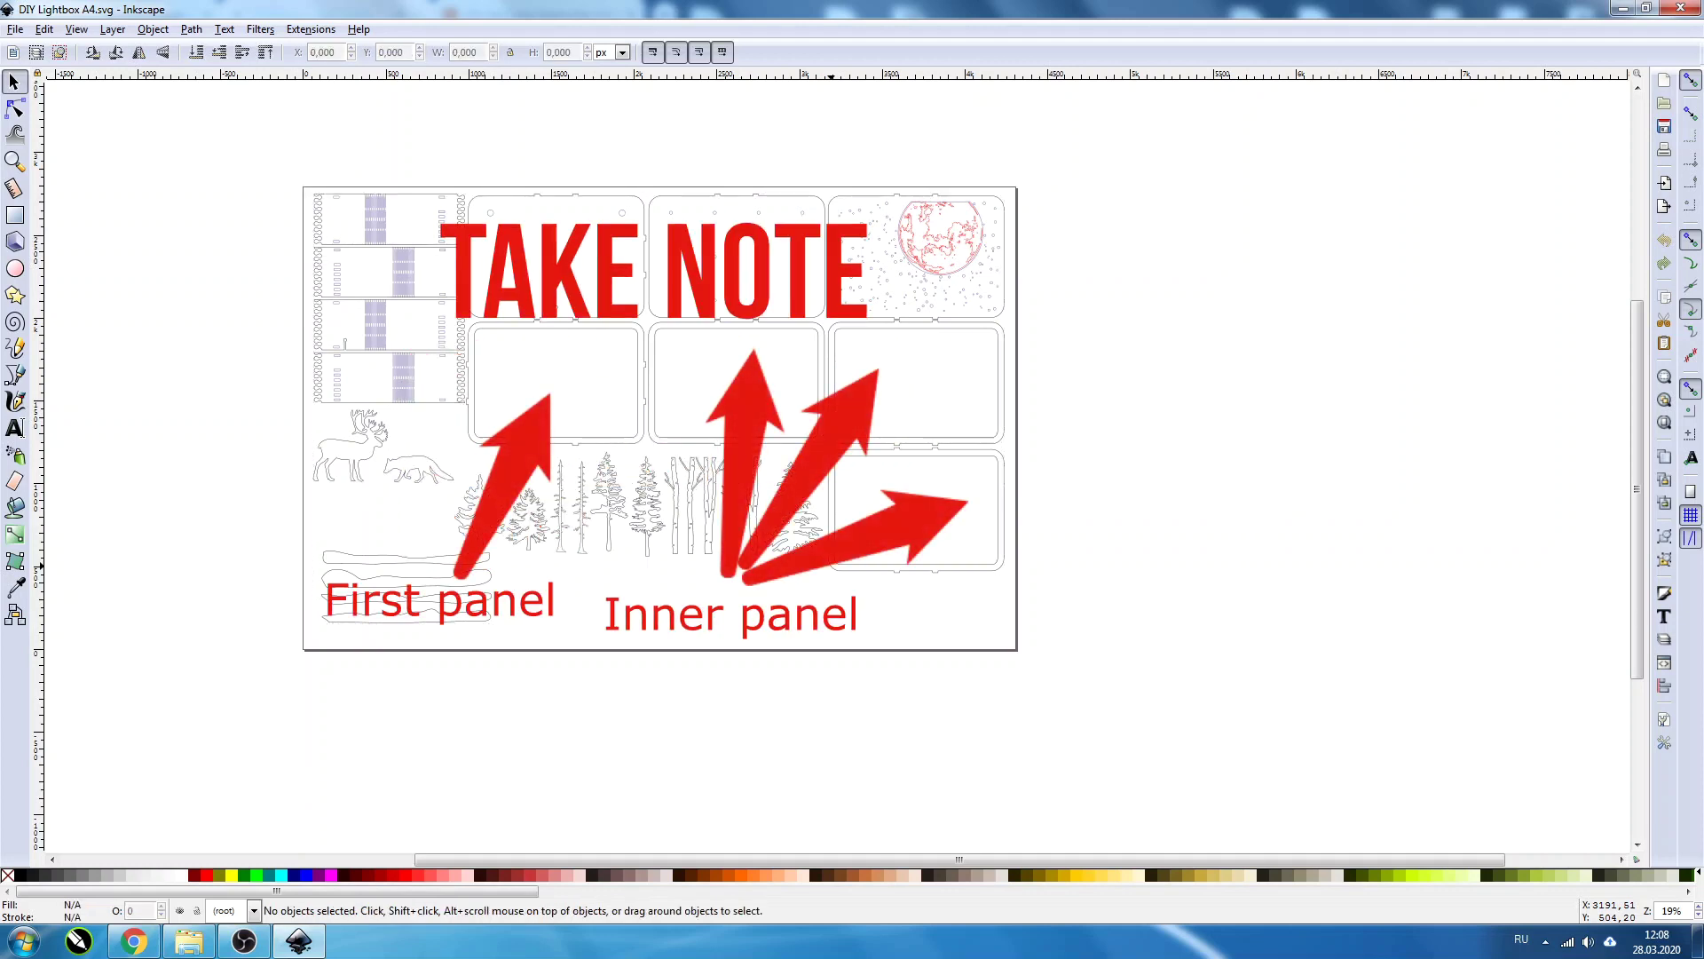
# Step: Select the whole 29-object layout group in DIY Lightbox A4.svg
pyautogui.click(837, 578)
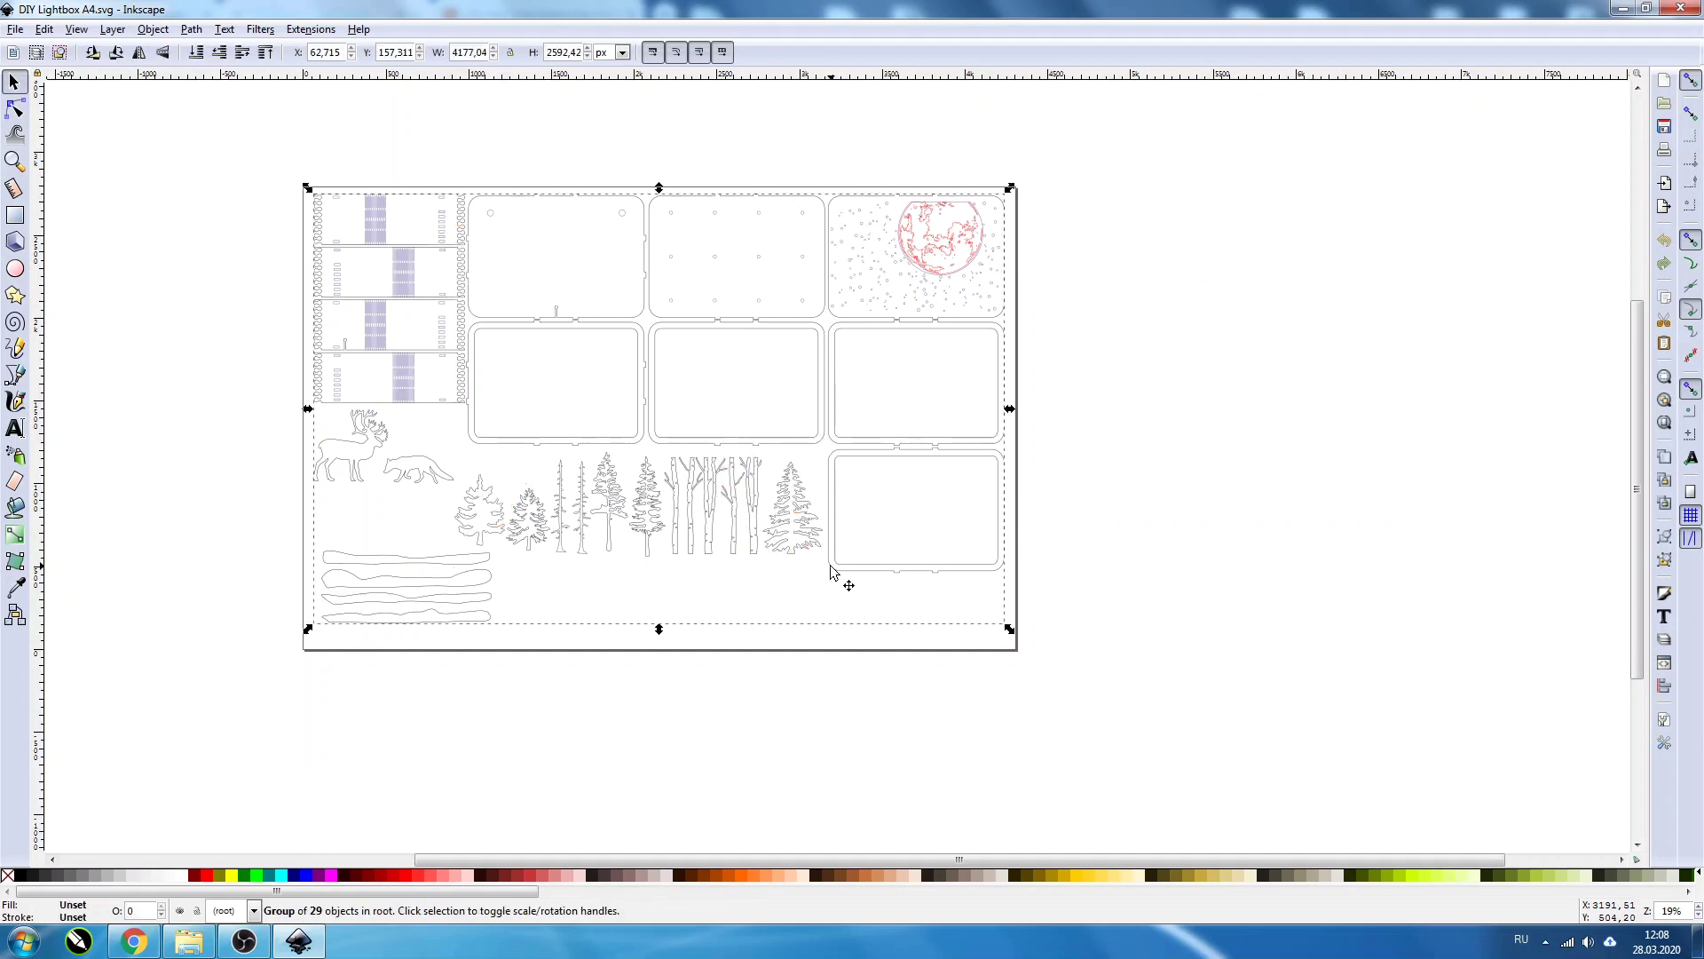
# Step: Ungroup the layout into 29 separate objects and copy a wavy ground strip
pyautogui.click(1665, 560)
pyautogui.click(633, 597)
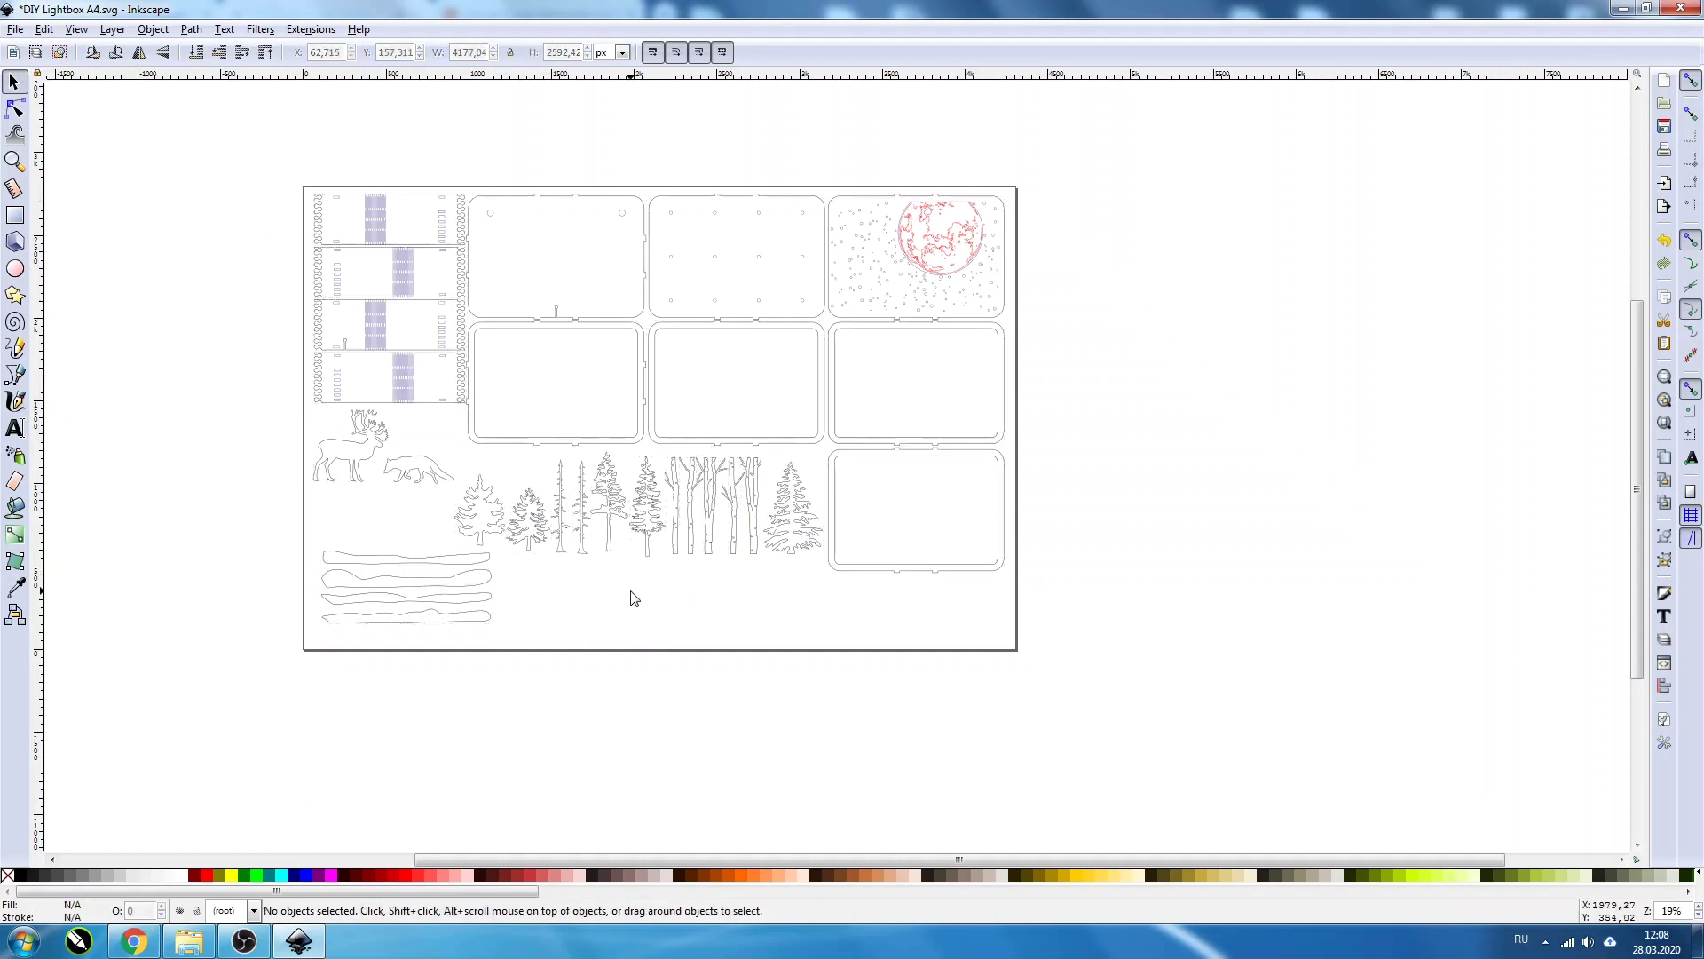
pyautogui.rightClick(475, 587)
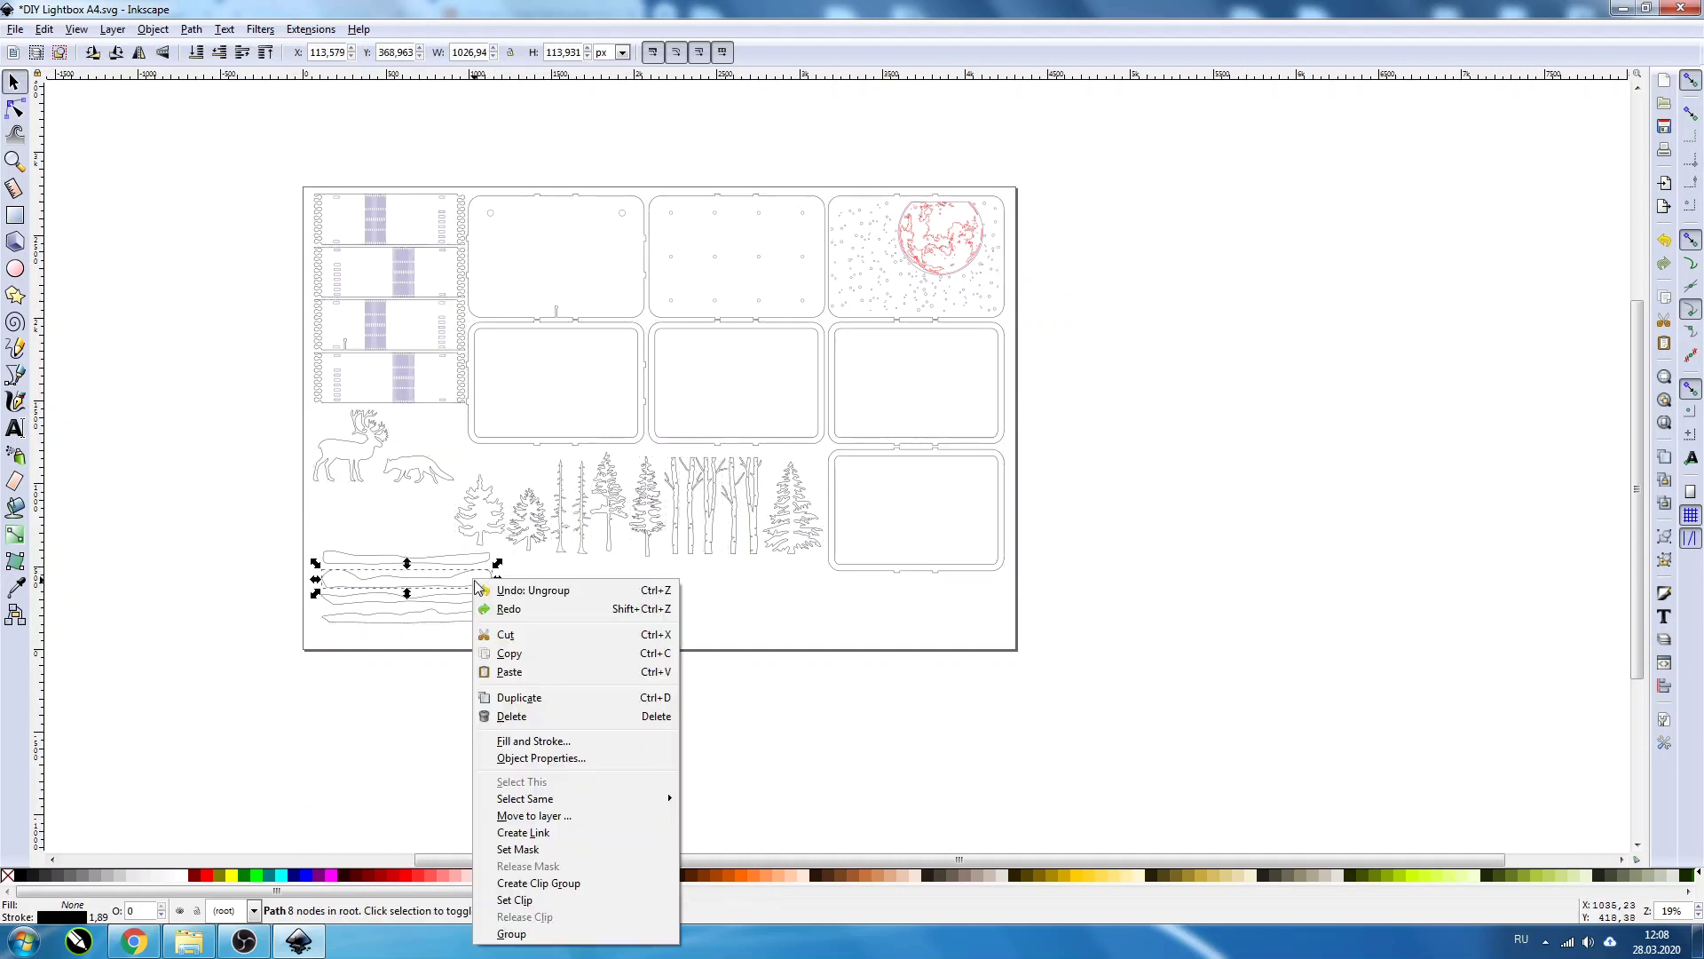
pyautogui.click(507, 655)
# Step: Paste the ground strip copy and move it to the middle panel's bottom edge
pyautogui.rightClick(536, 600)
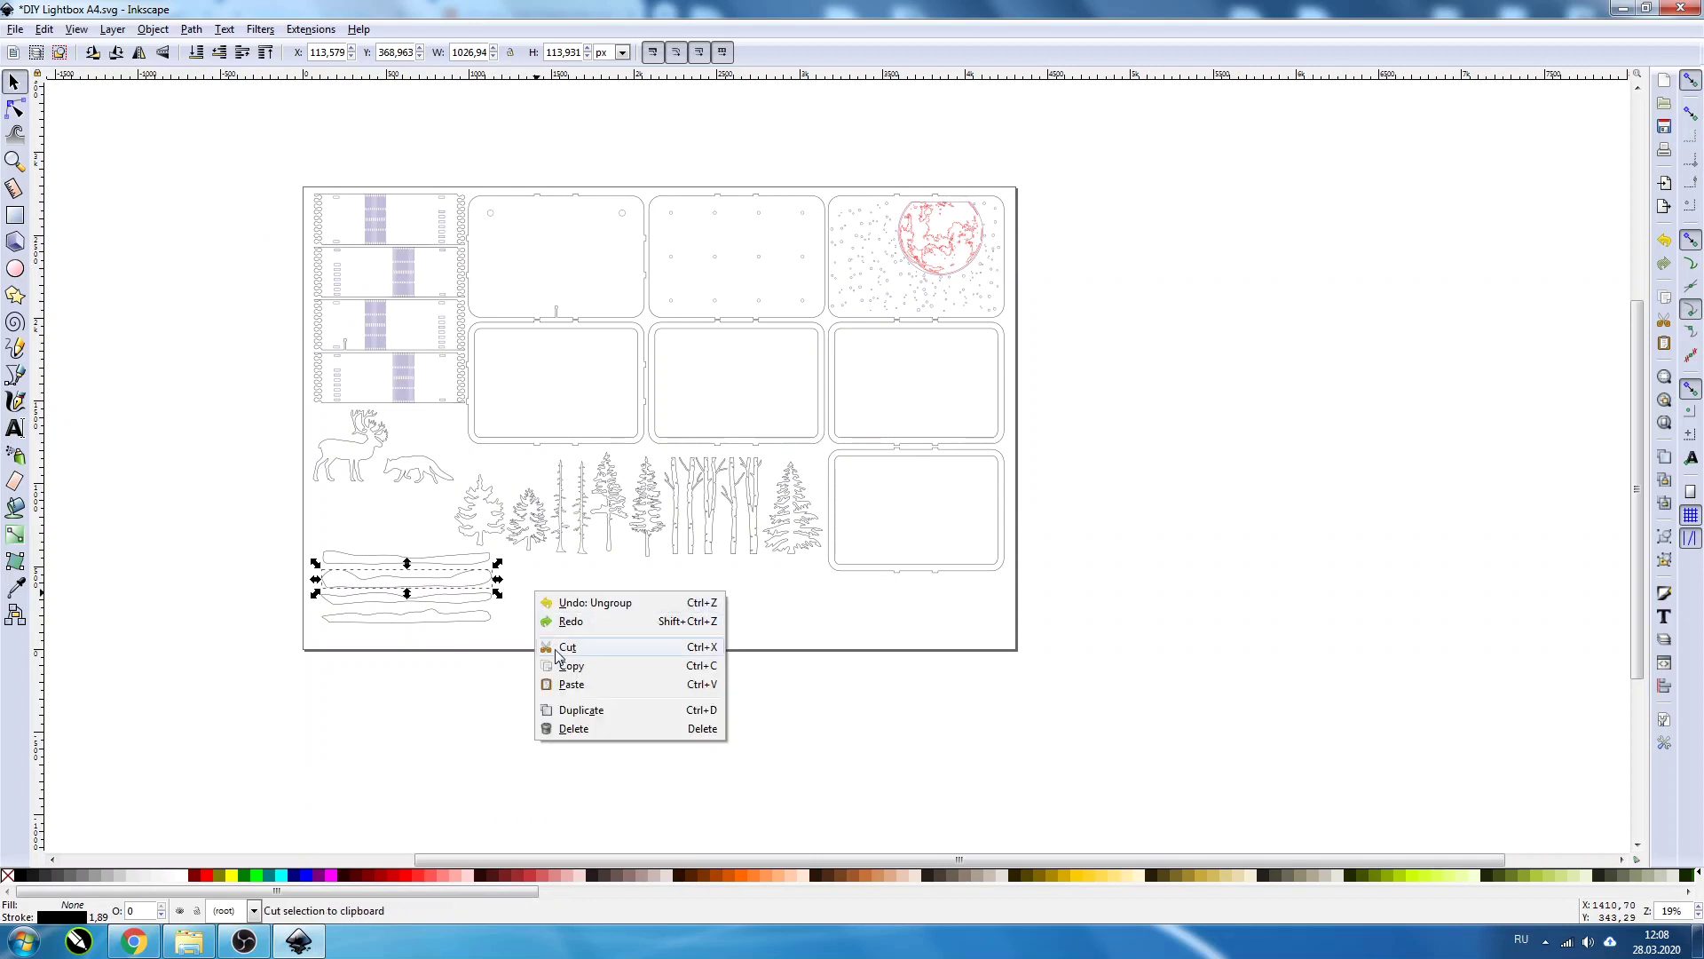
pyautogui.click(568, 680)
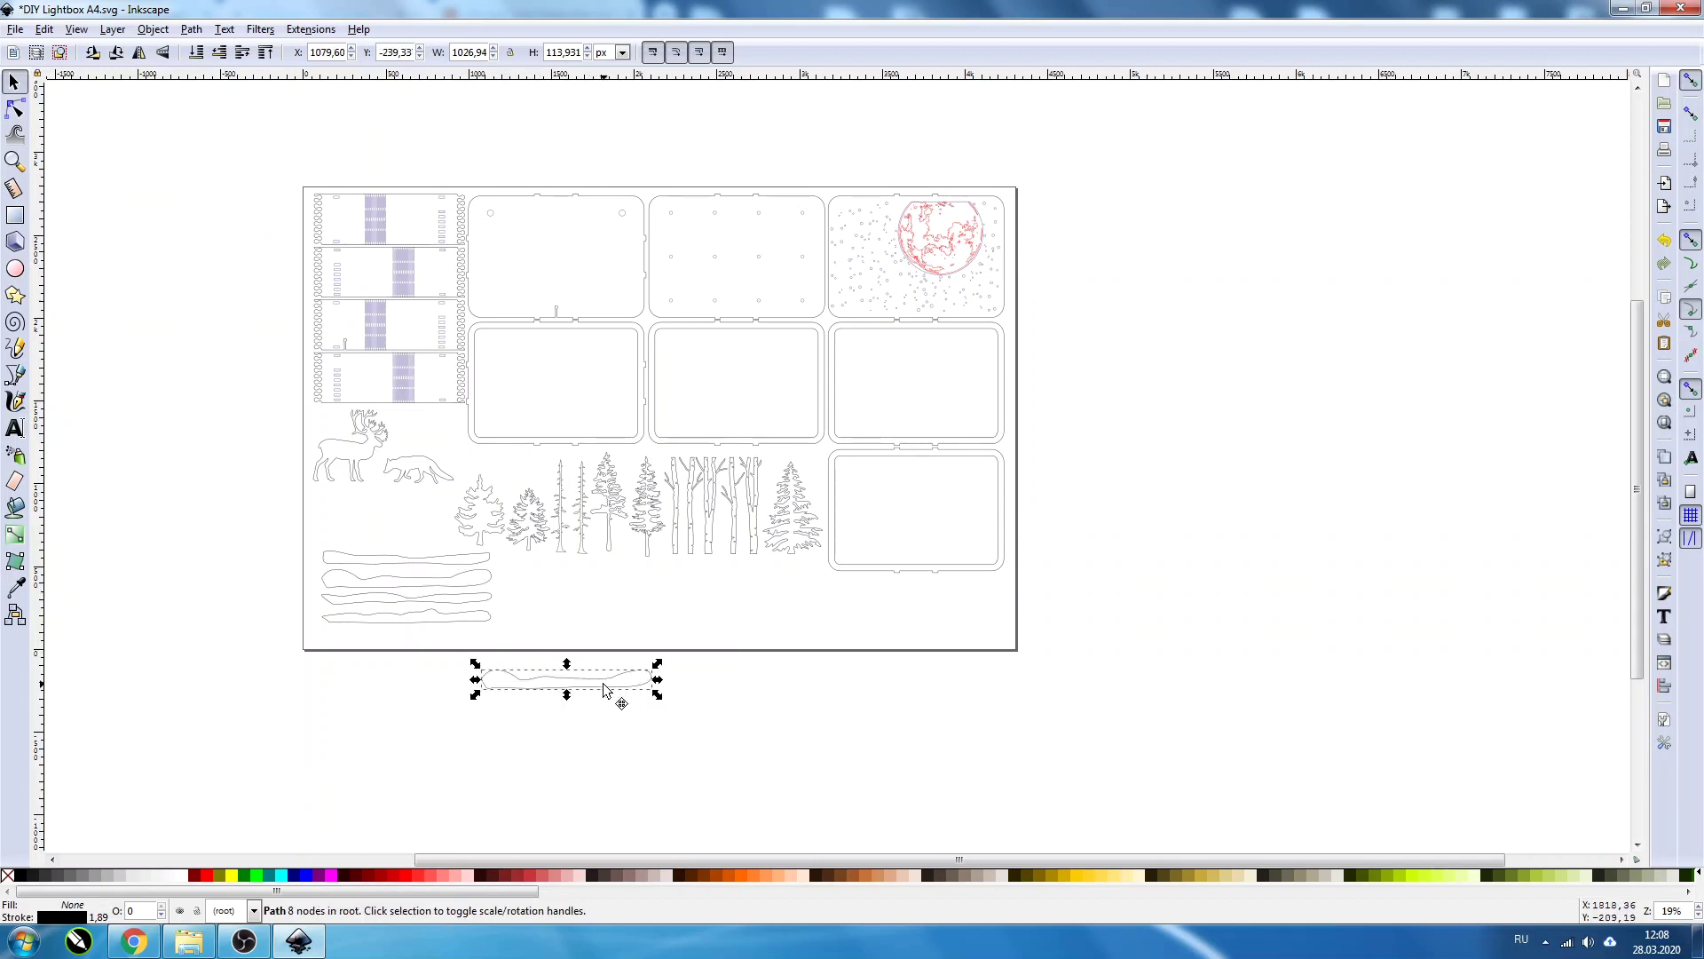
pyautogui.moveTo(603, 690); pyautogui.dragTo(781, 440)
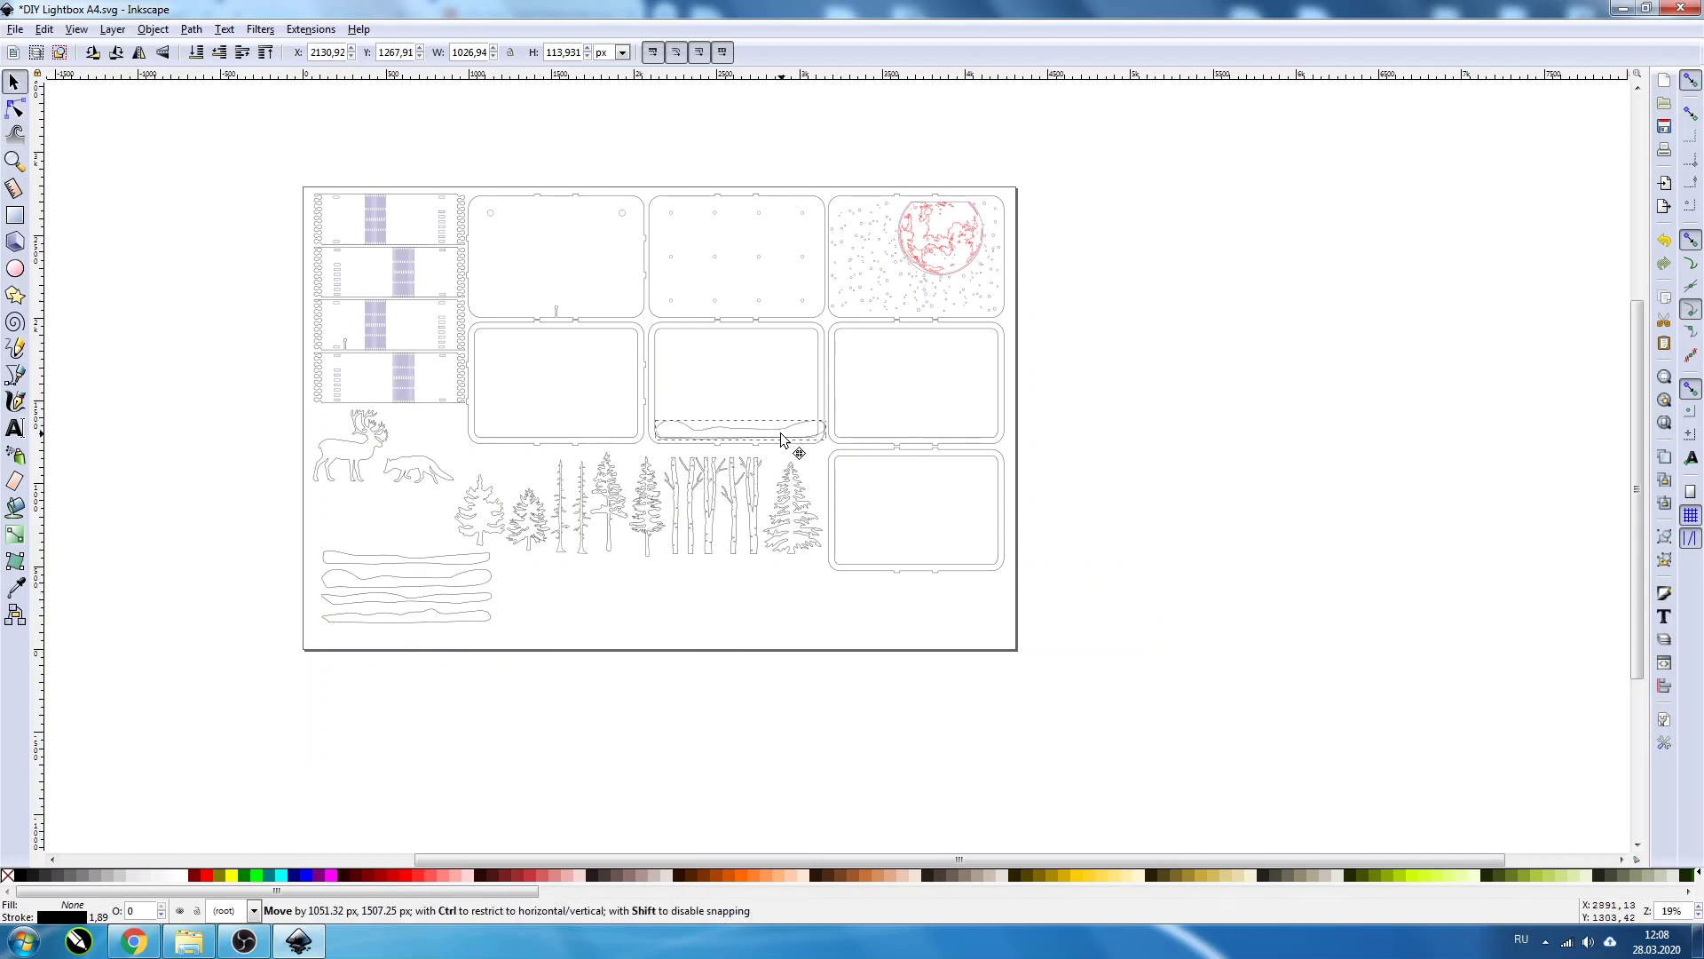
pyautogui.scroll(3, 781, 440)
pyautogui.scroll(1, 777, 431)
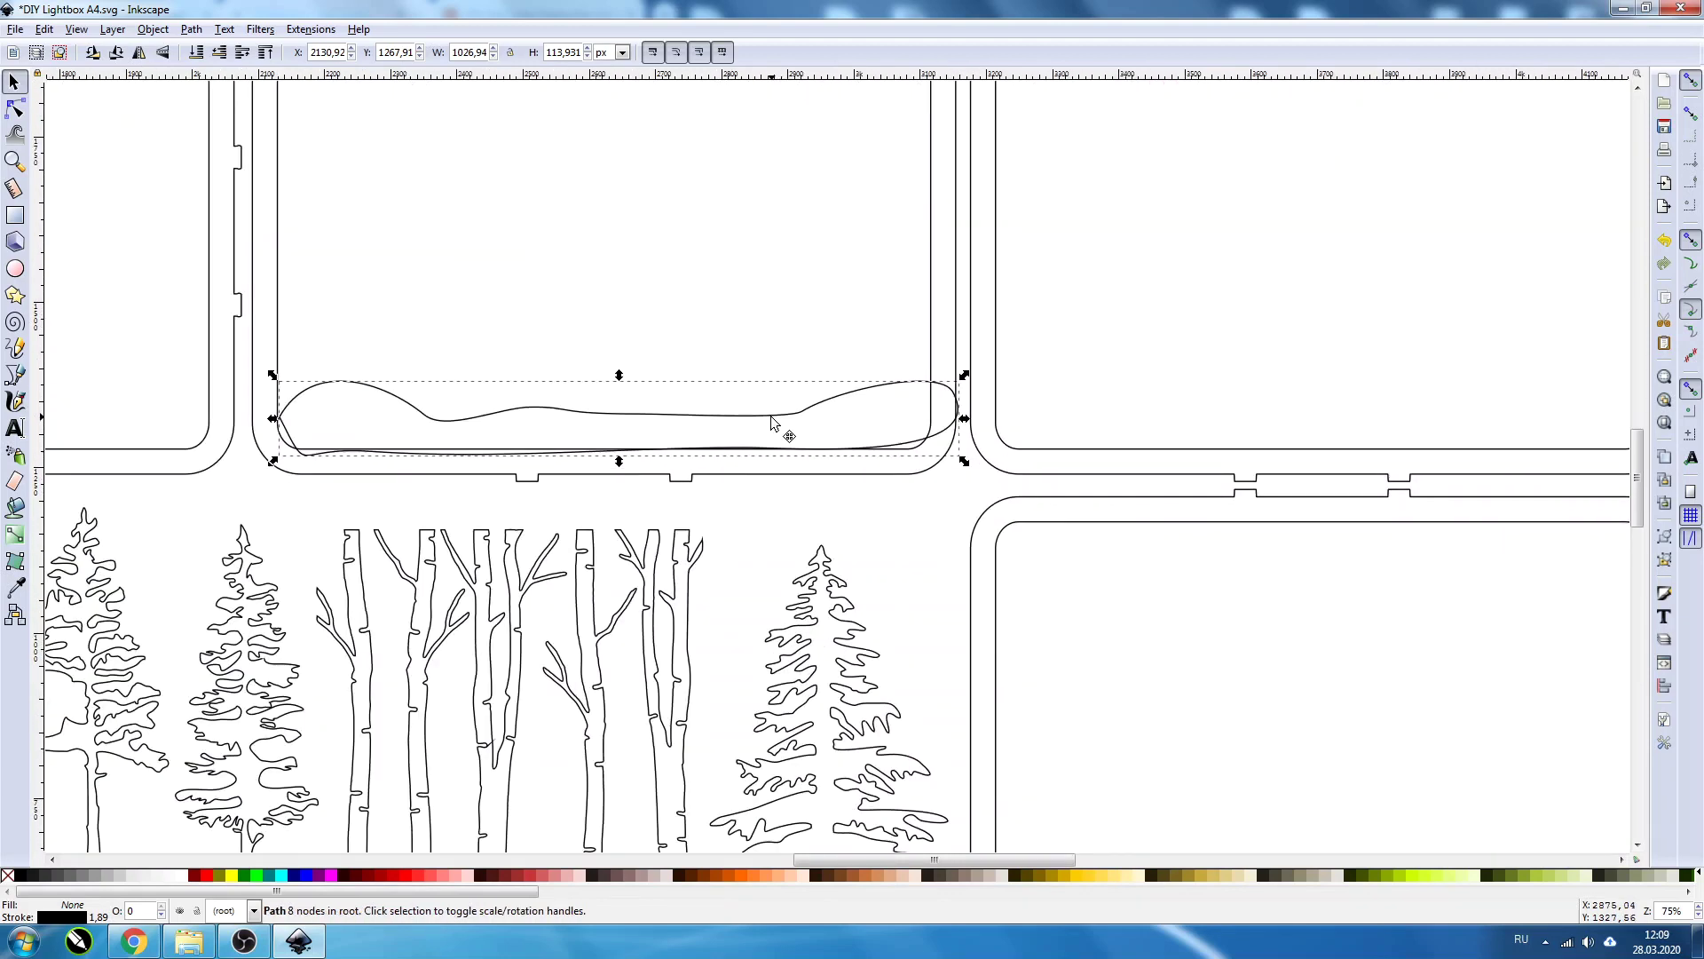
# Step: Nudge the ground strip into place and pull its bottom-right node into the panel's rounded corner
pyautogui.moveTo(771, 423); pyautogui.dragTo(760, 431)
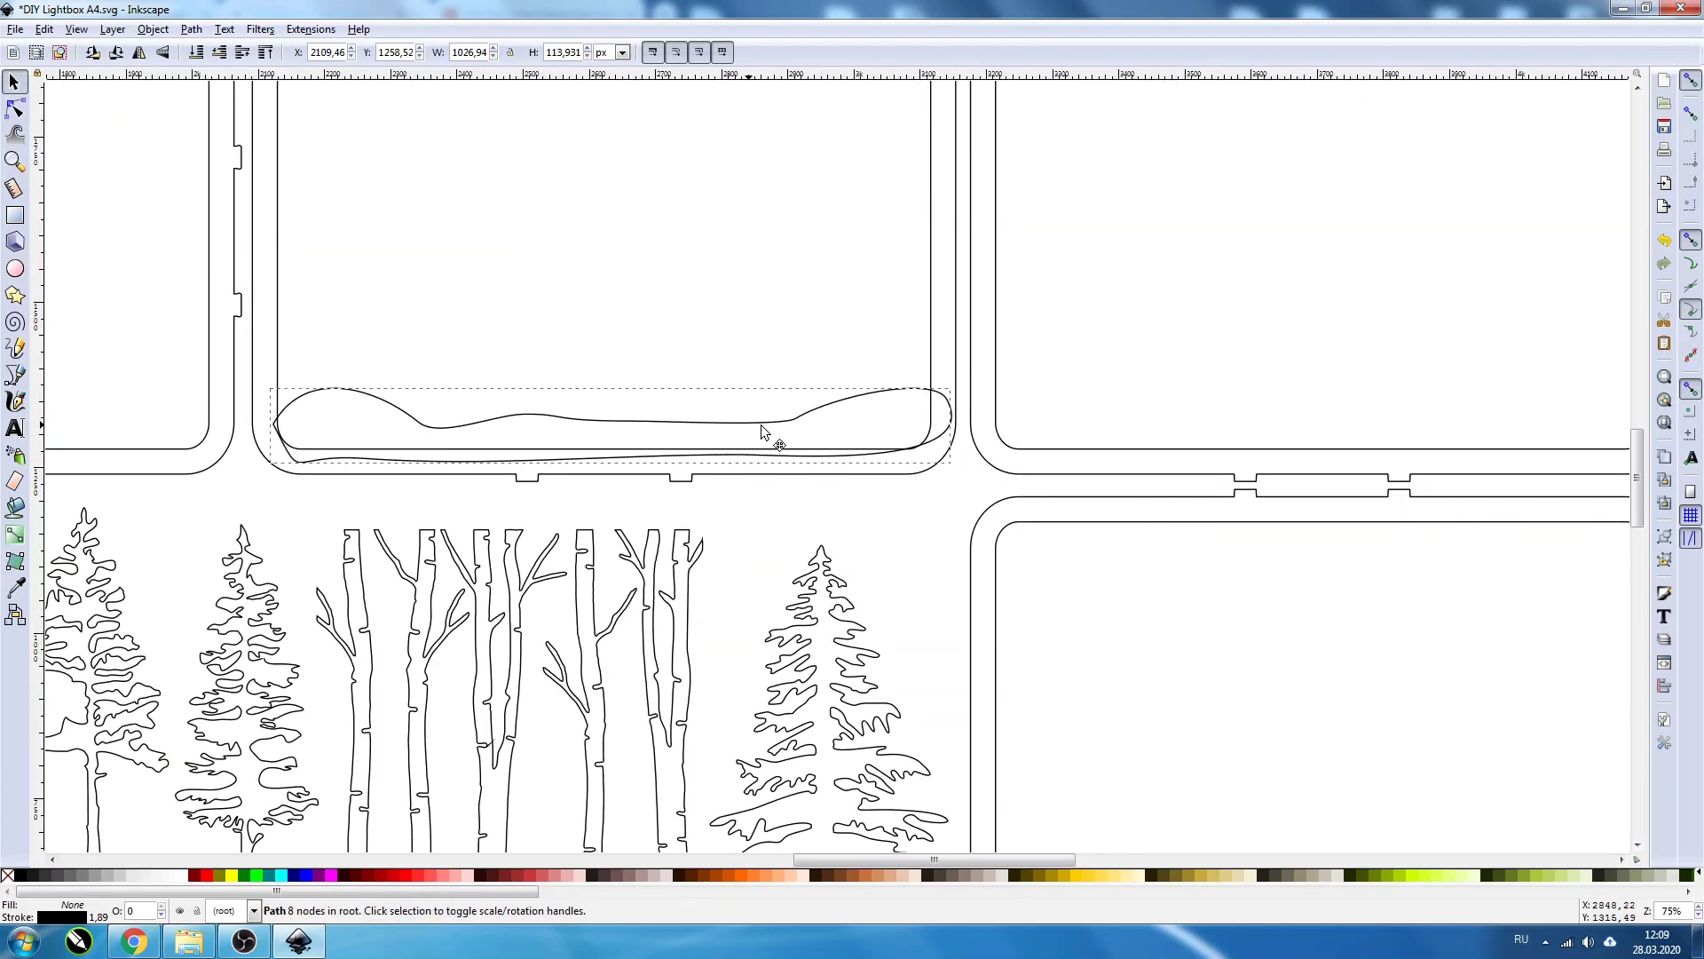
pyautogui.moveTo(761, 425); pyautogui.dragTo(754, 429)
pyautogui.doubleClick(882, 441)
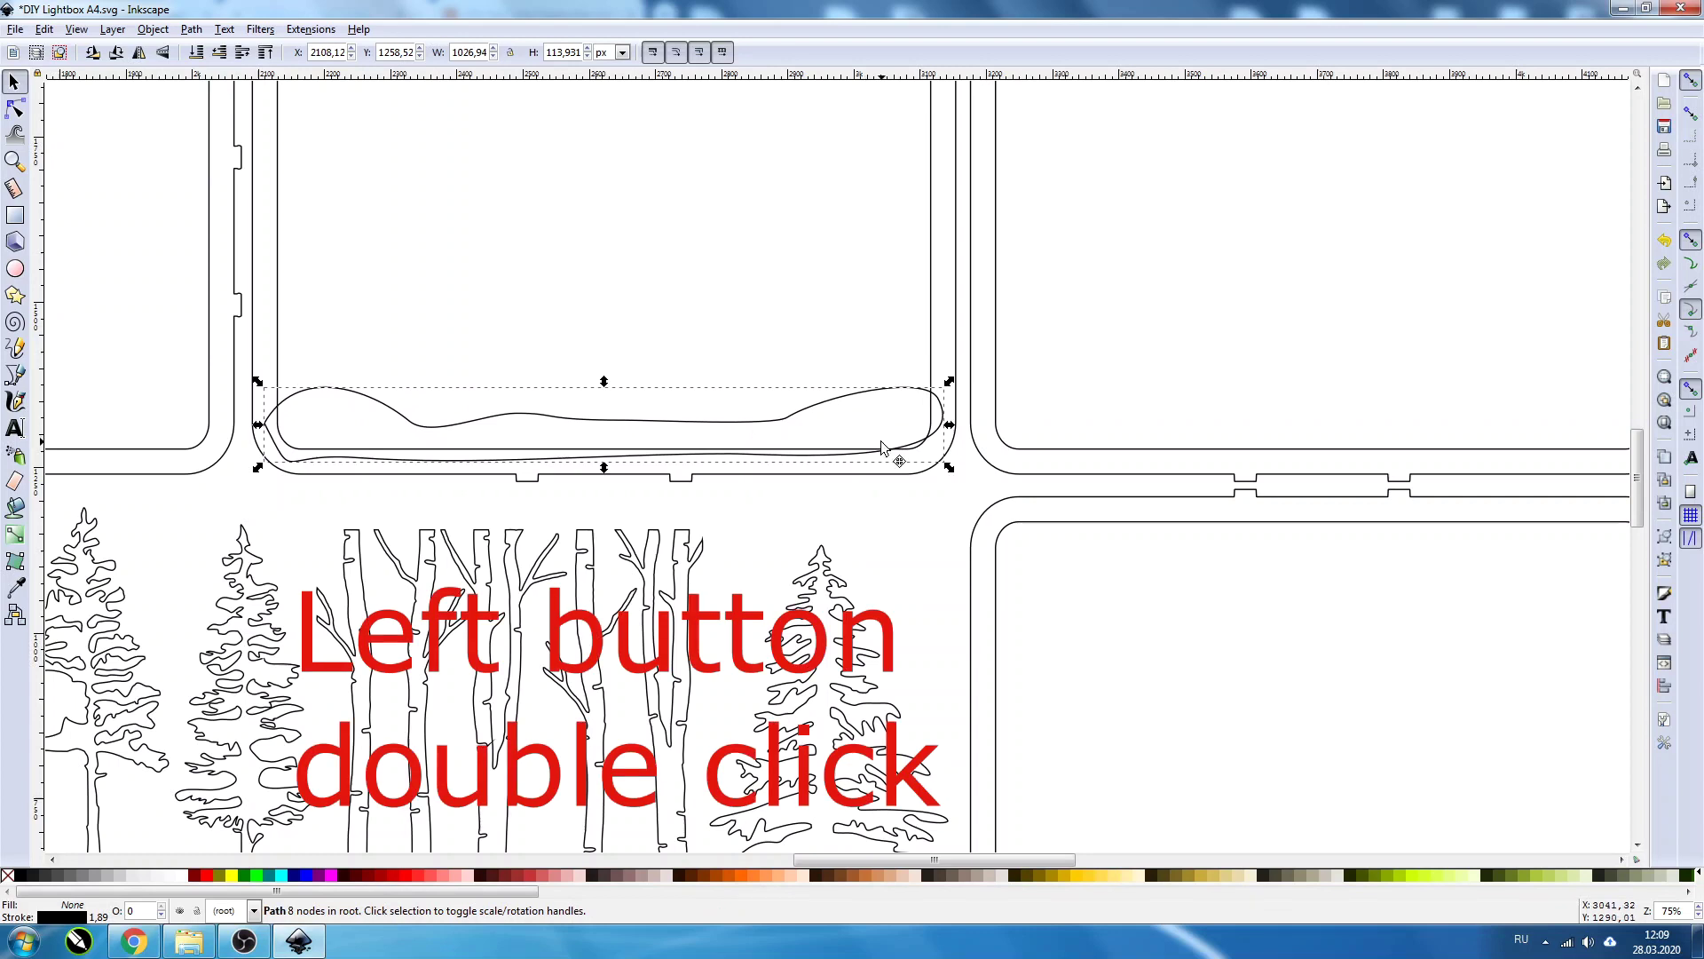
pyautogui.click(921, 396)
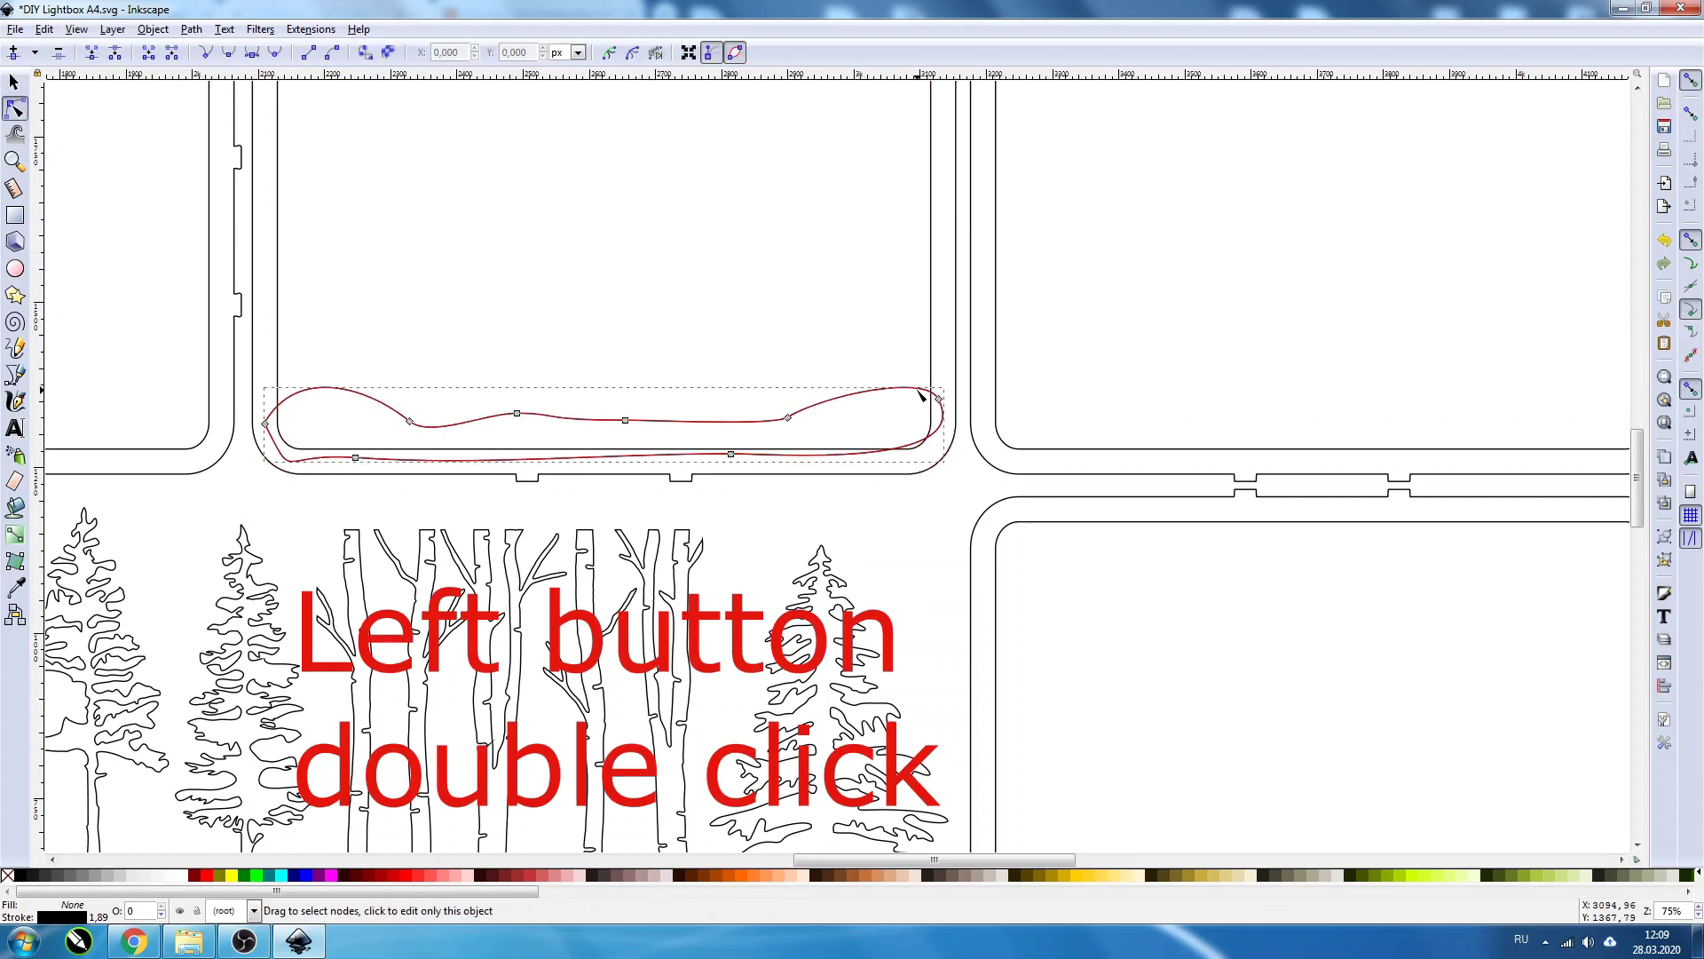
pyautogui.click(906, 446)
pyautogui.moveTo(906, 447); pyautogui.dragTo(913, 462)
pyautogui.click(806, 439)
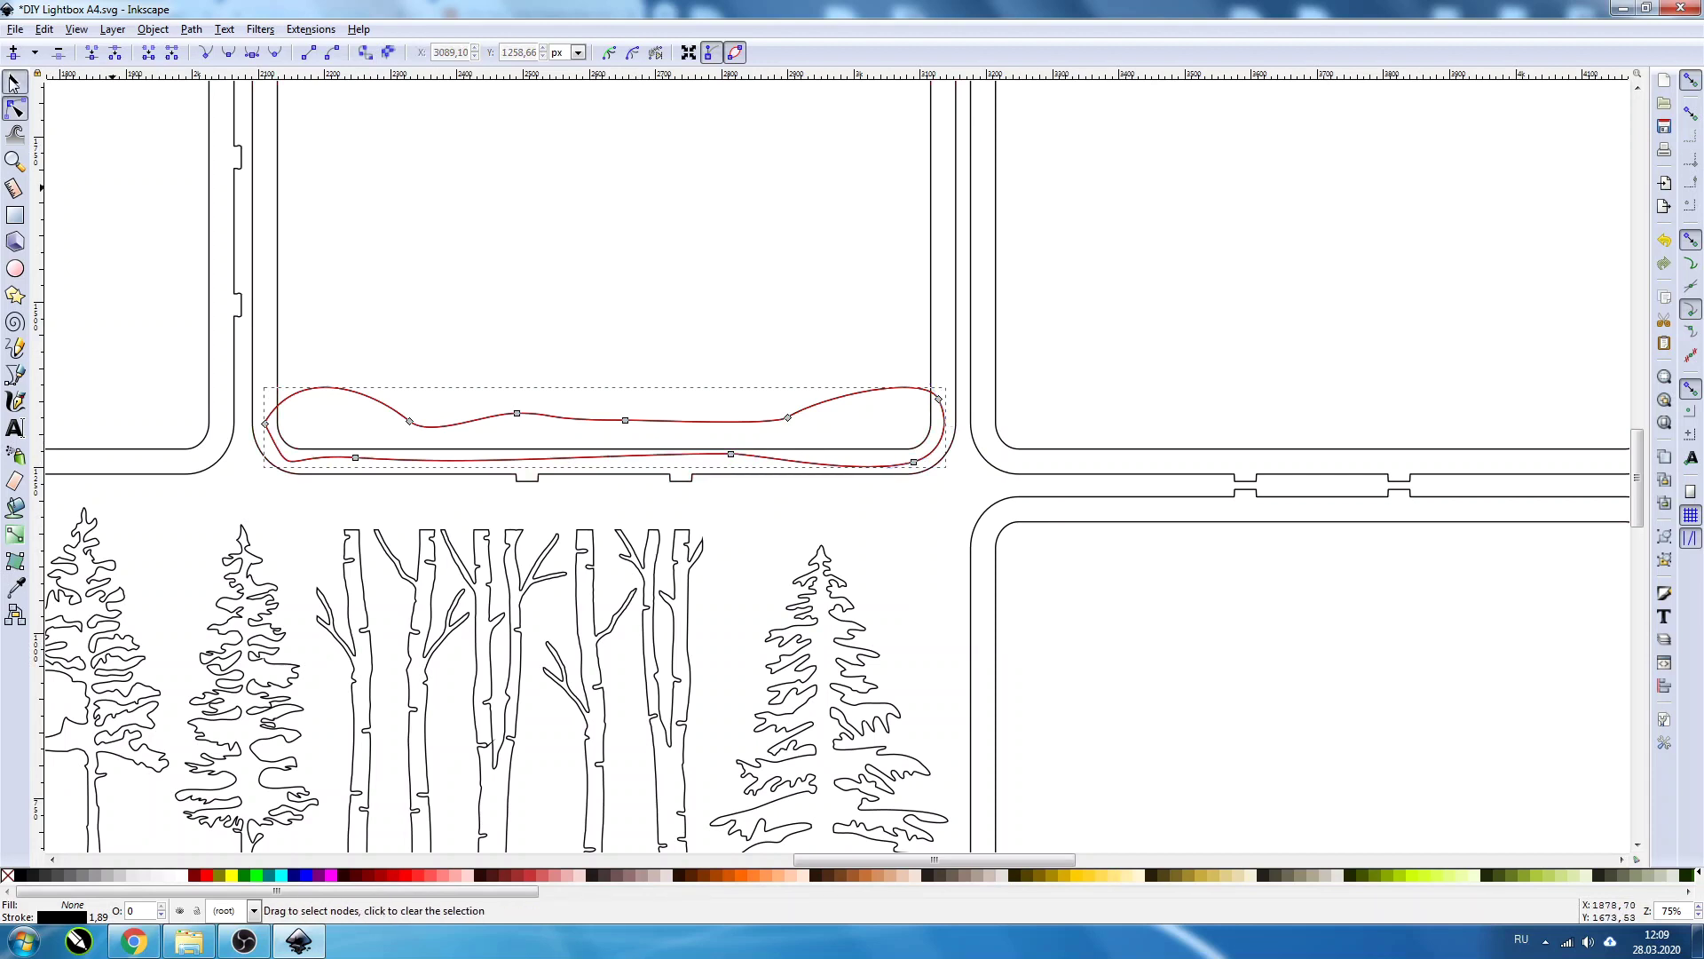
pyautogui.press('s')
pyautogui.keyDown('ctrl'); pyautogui.scroll(-2, 630, 574); pyautogui.keyUp('ctrl')
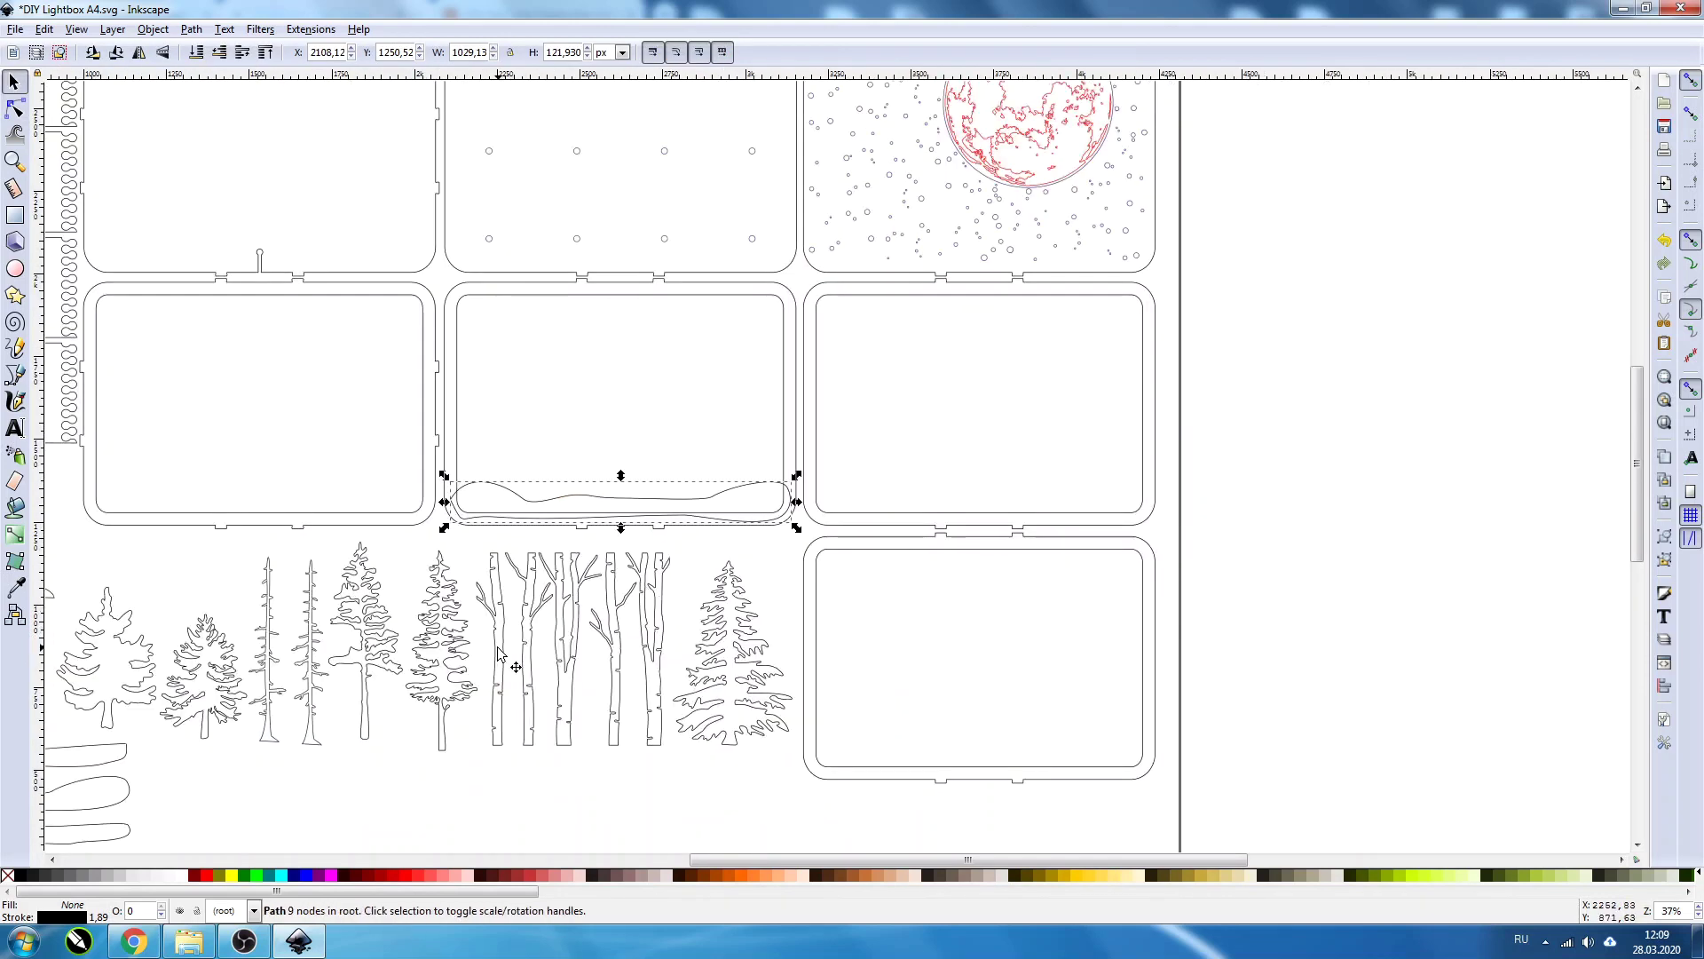
# Step: Copy four birch trees and paste them into the middle panel
pyautogui.click(498, 654)
pyautogui.keyDown('shift'); pyautogui.click(524, 680); pyautogui.keyUp('shift')
pyautogui.keyDown('shift'); pyautogui.click(573, 695); pyautogui.keyUp('shift')
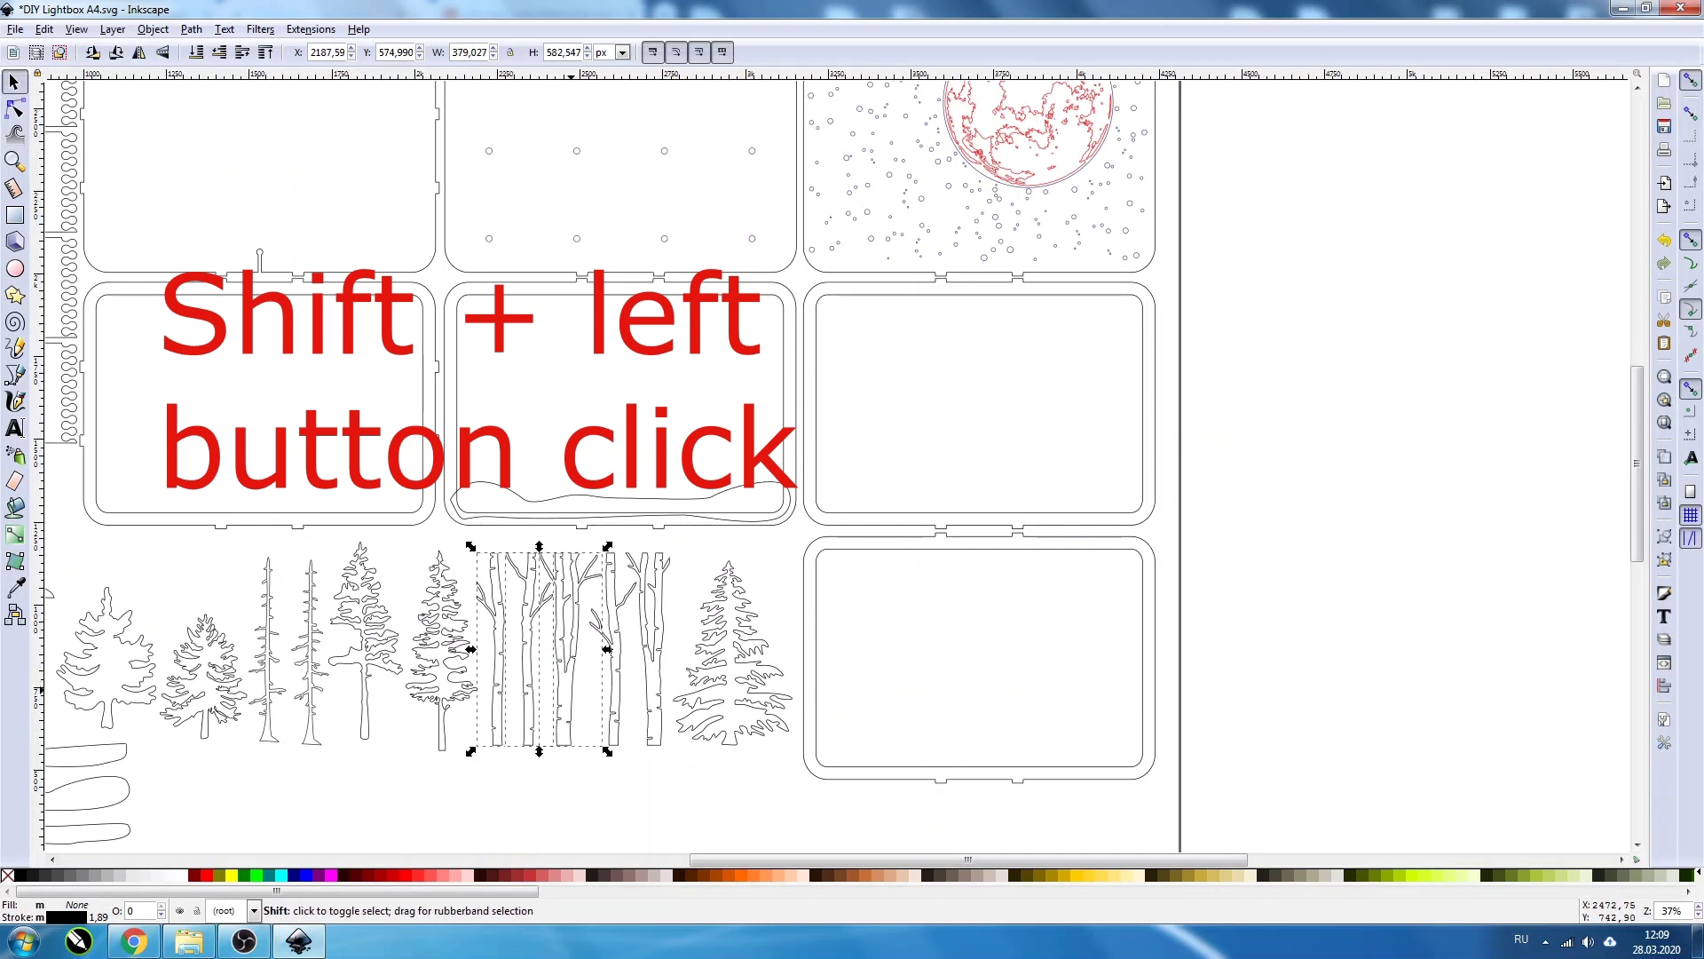
pyautogui.keyDown('shift'); pyautogui.click(632, 702); pyautogui.keyUp('shift')
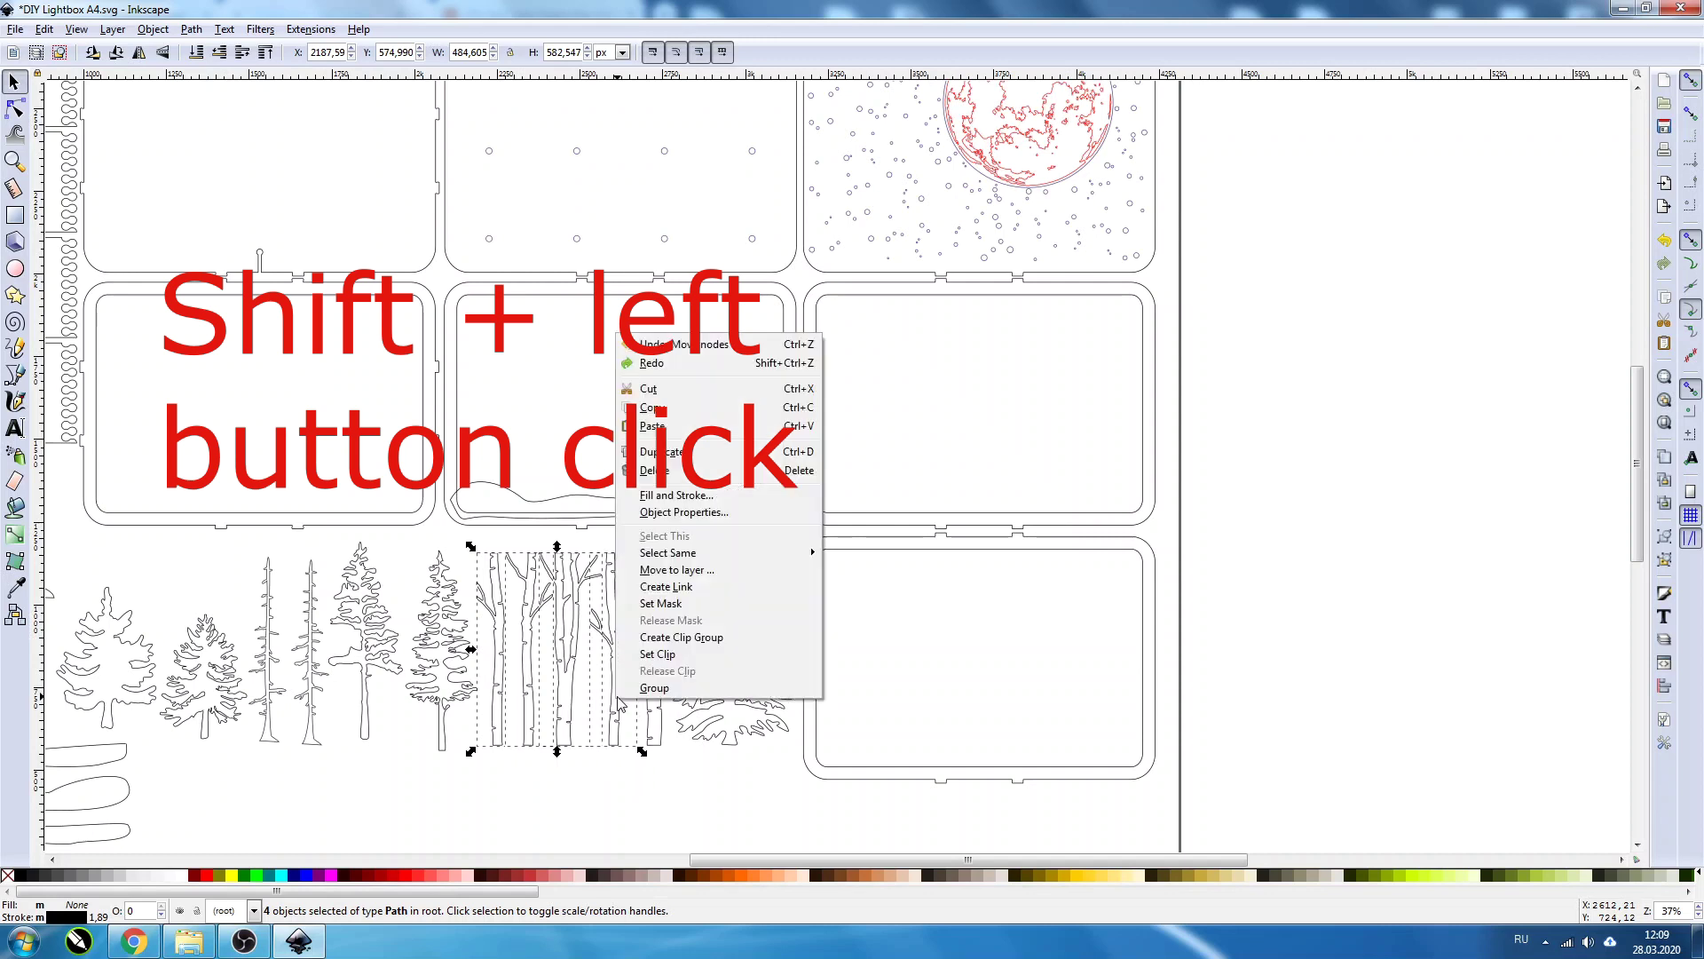
pyautogui.rightClick(631, 710)
pyautogui.click(712, 410)
pyautogui.rightClick(619, 664)
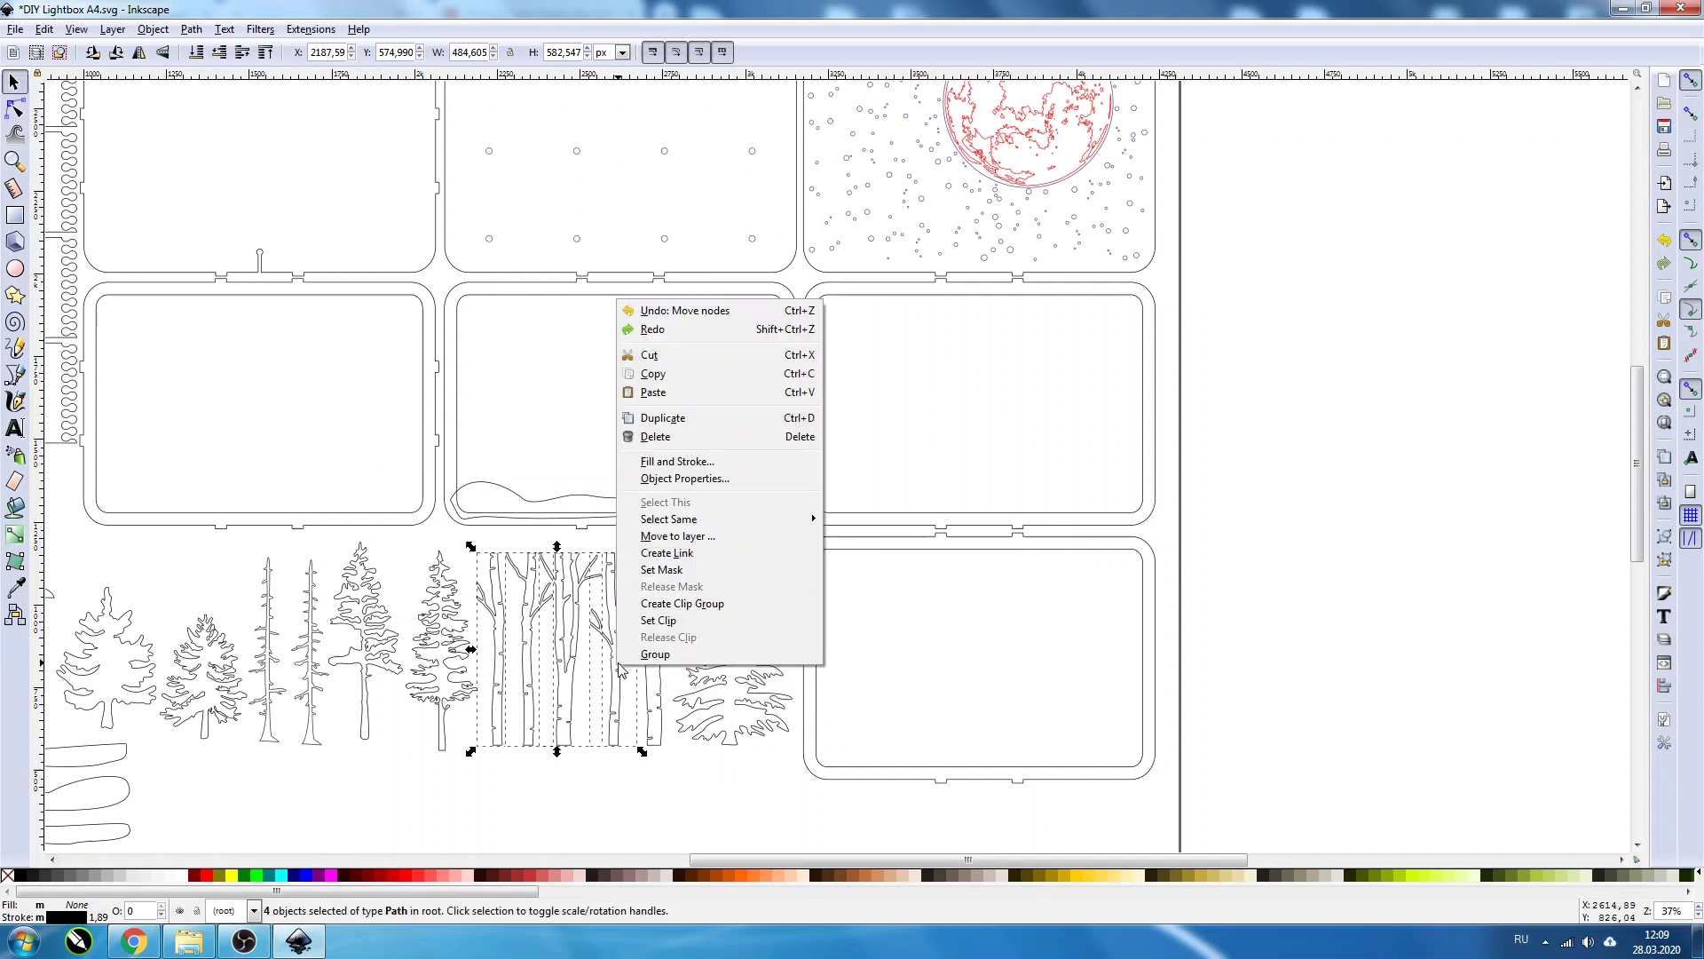
pyautogui.click(688, 401)
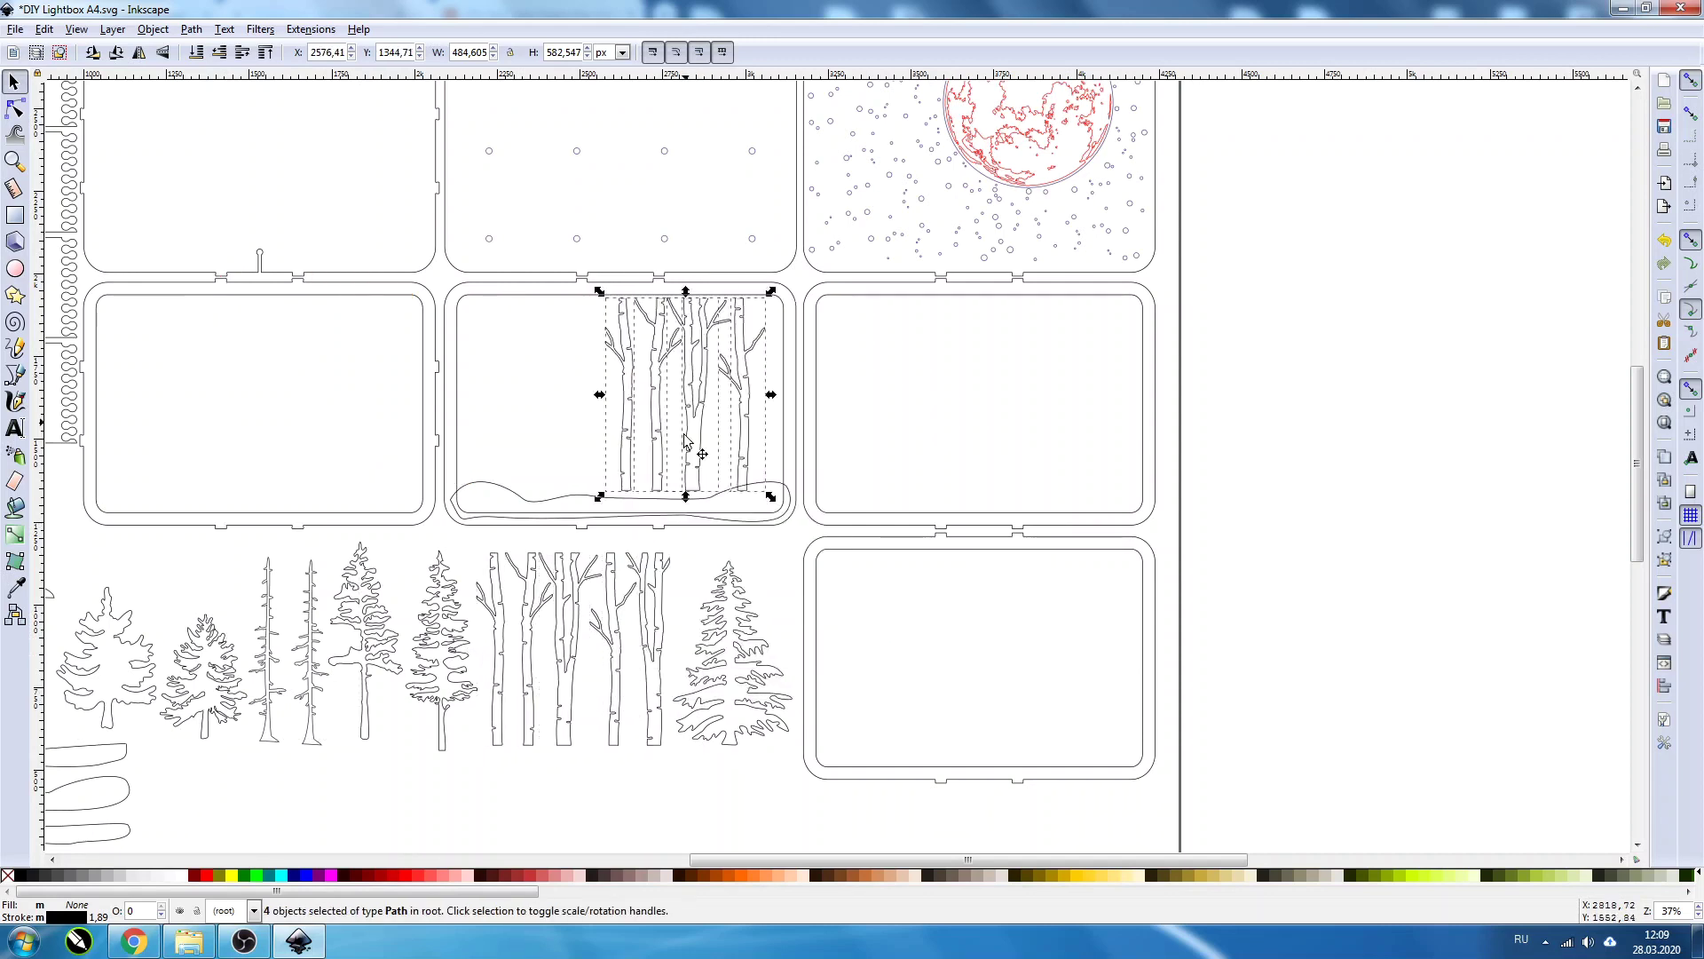
pyautogui.click(779, 568)
# Step: Move the leftmost pasted birch to the panel's left edge and enlarge it to 114.28%
pyautogui.click(626, 342)
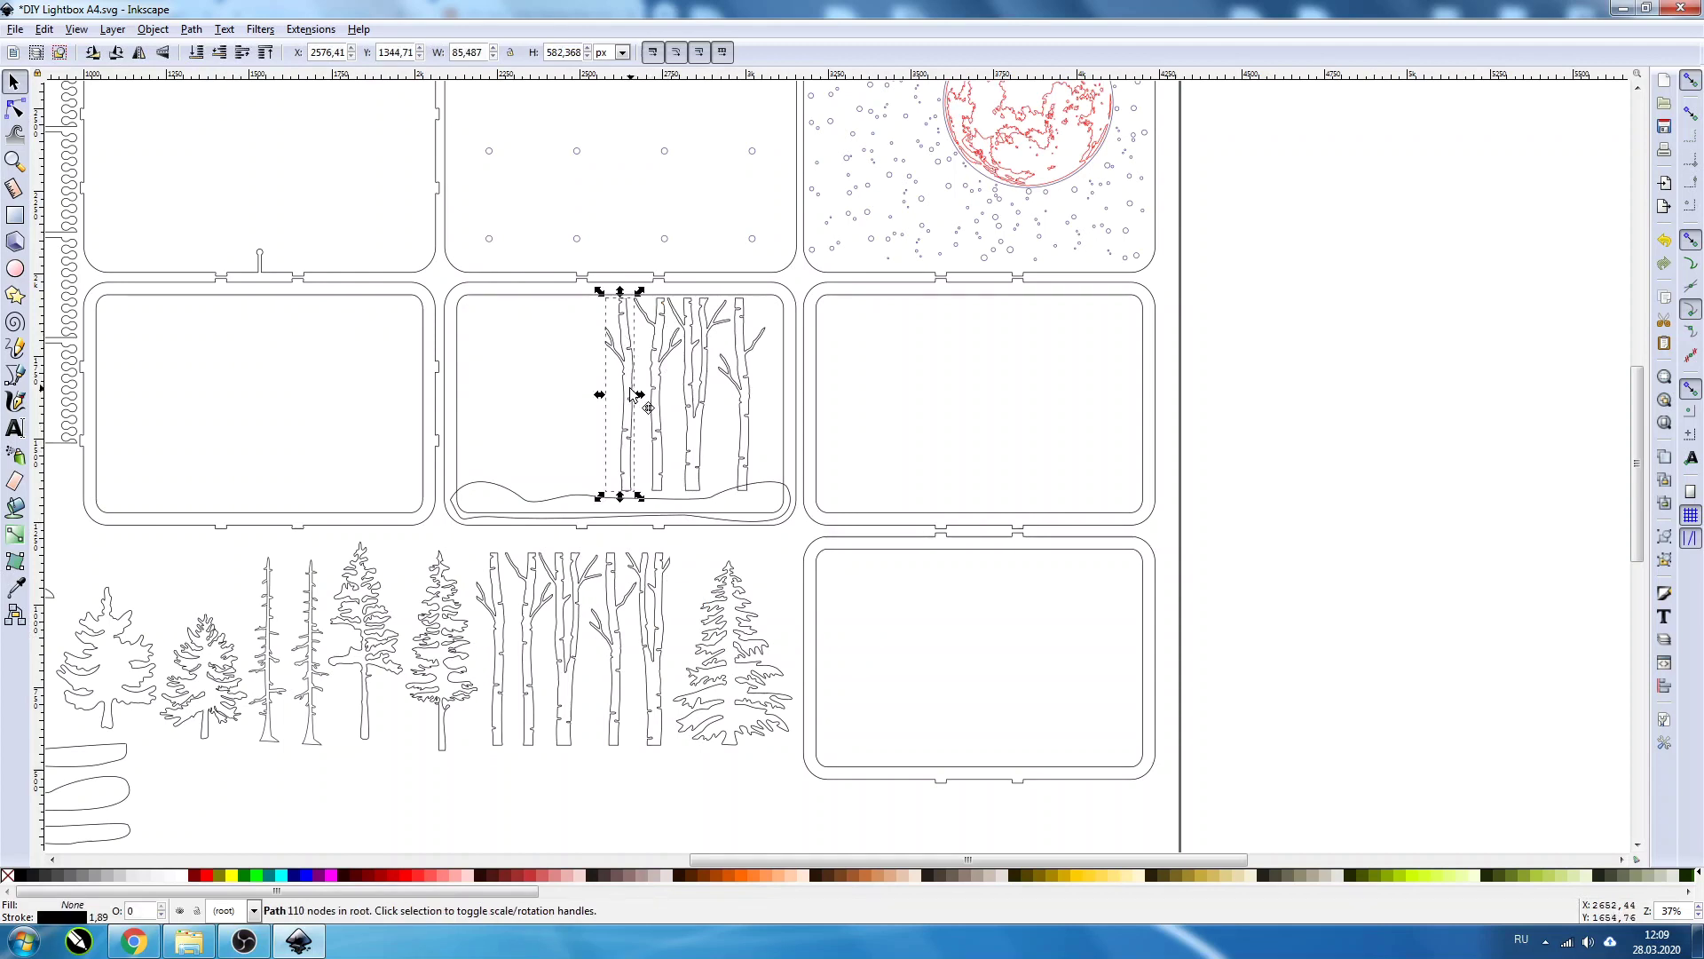
pyautogui.moveTo(632, 394); pyautogui.dragTo(484, 419)
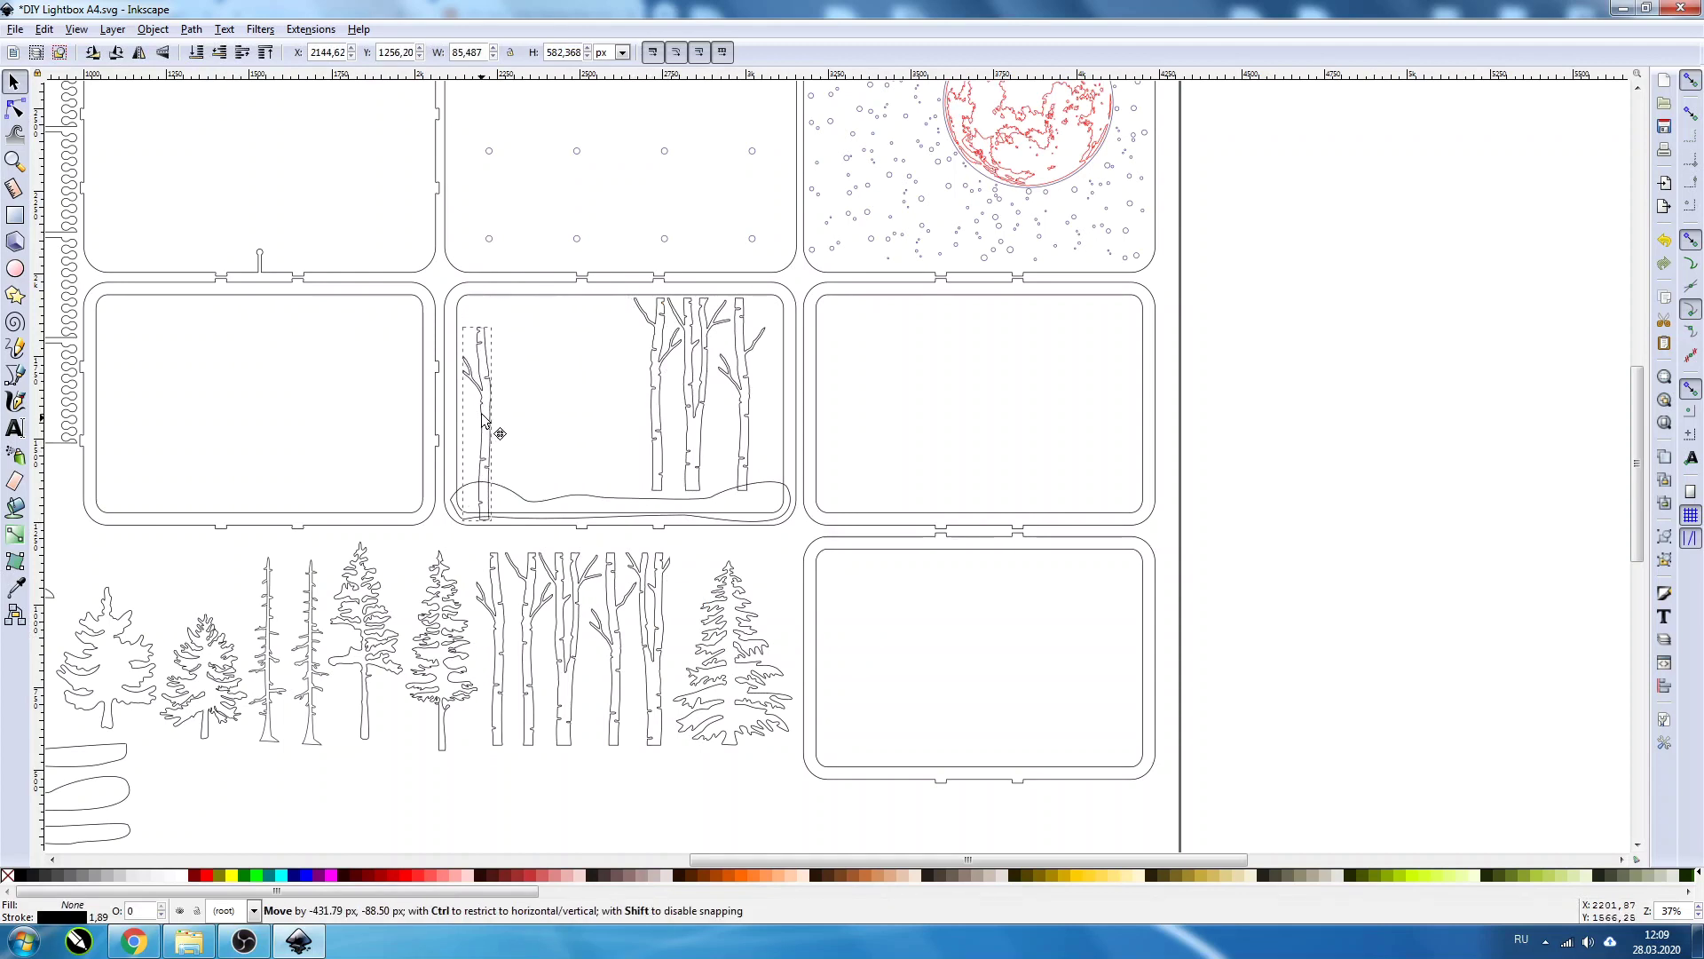
pyautogui.moveTo(484, 419); pyautogui.dragTo(494, 428)
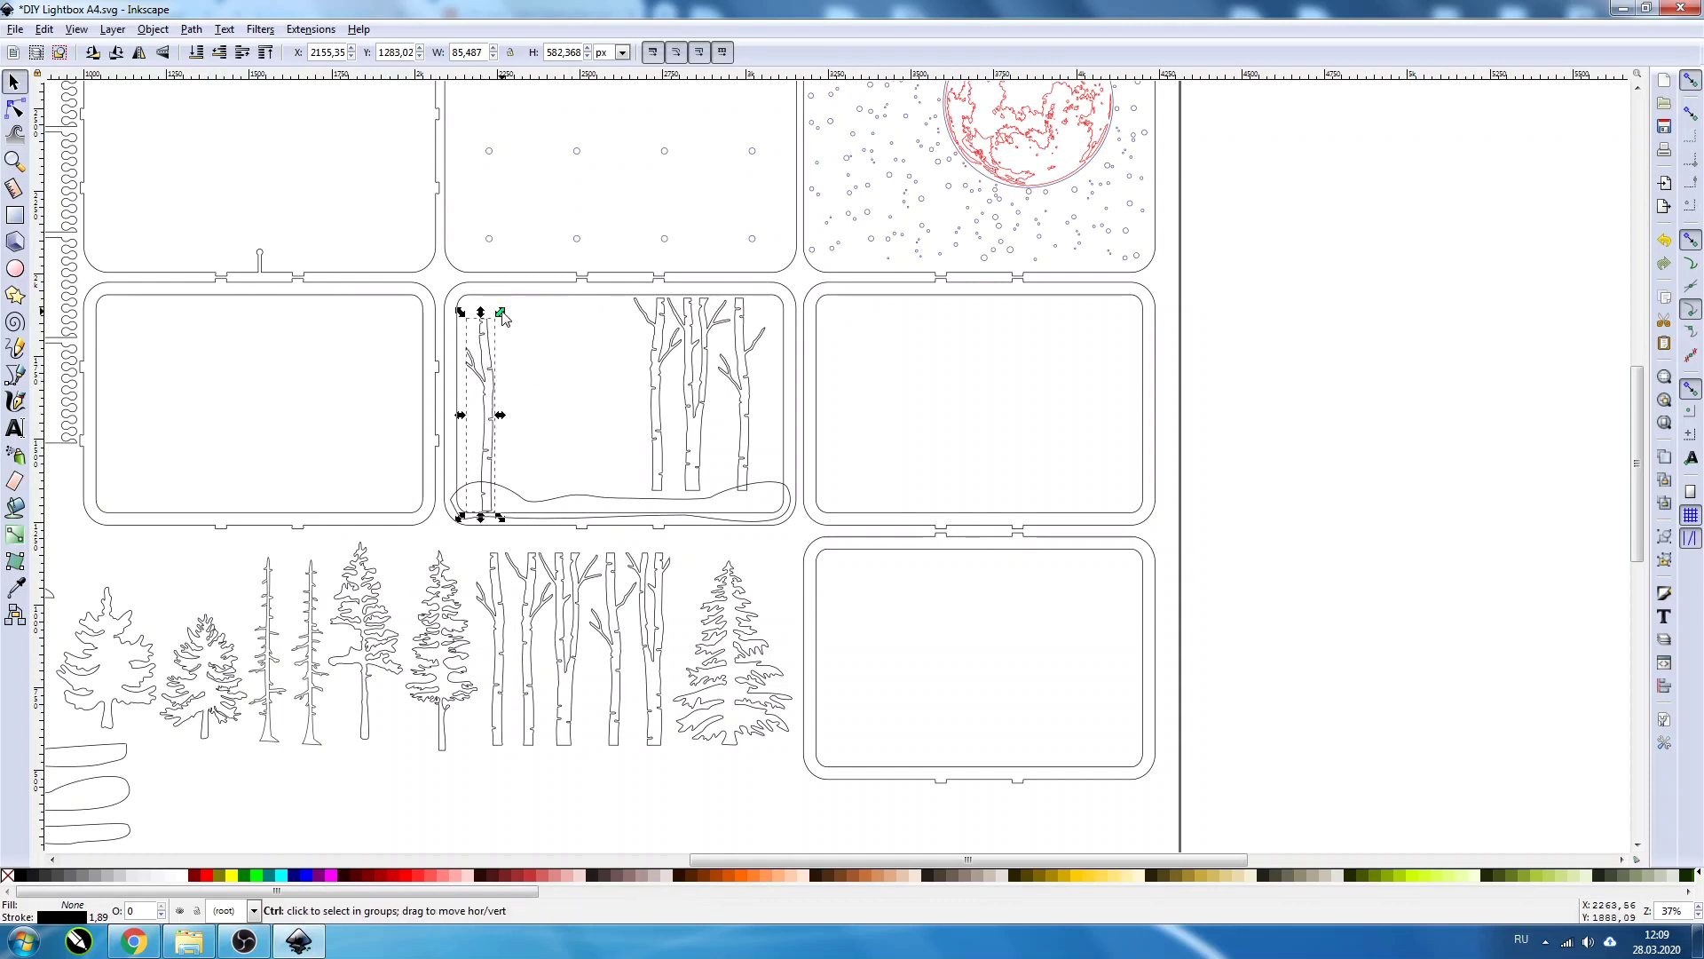
pyautogui.moveTo(501, 314); pyautogui.dragTo(528, 291)
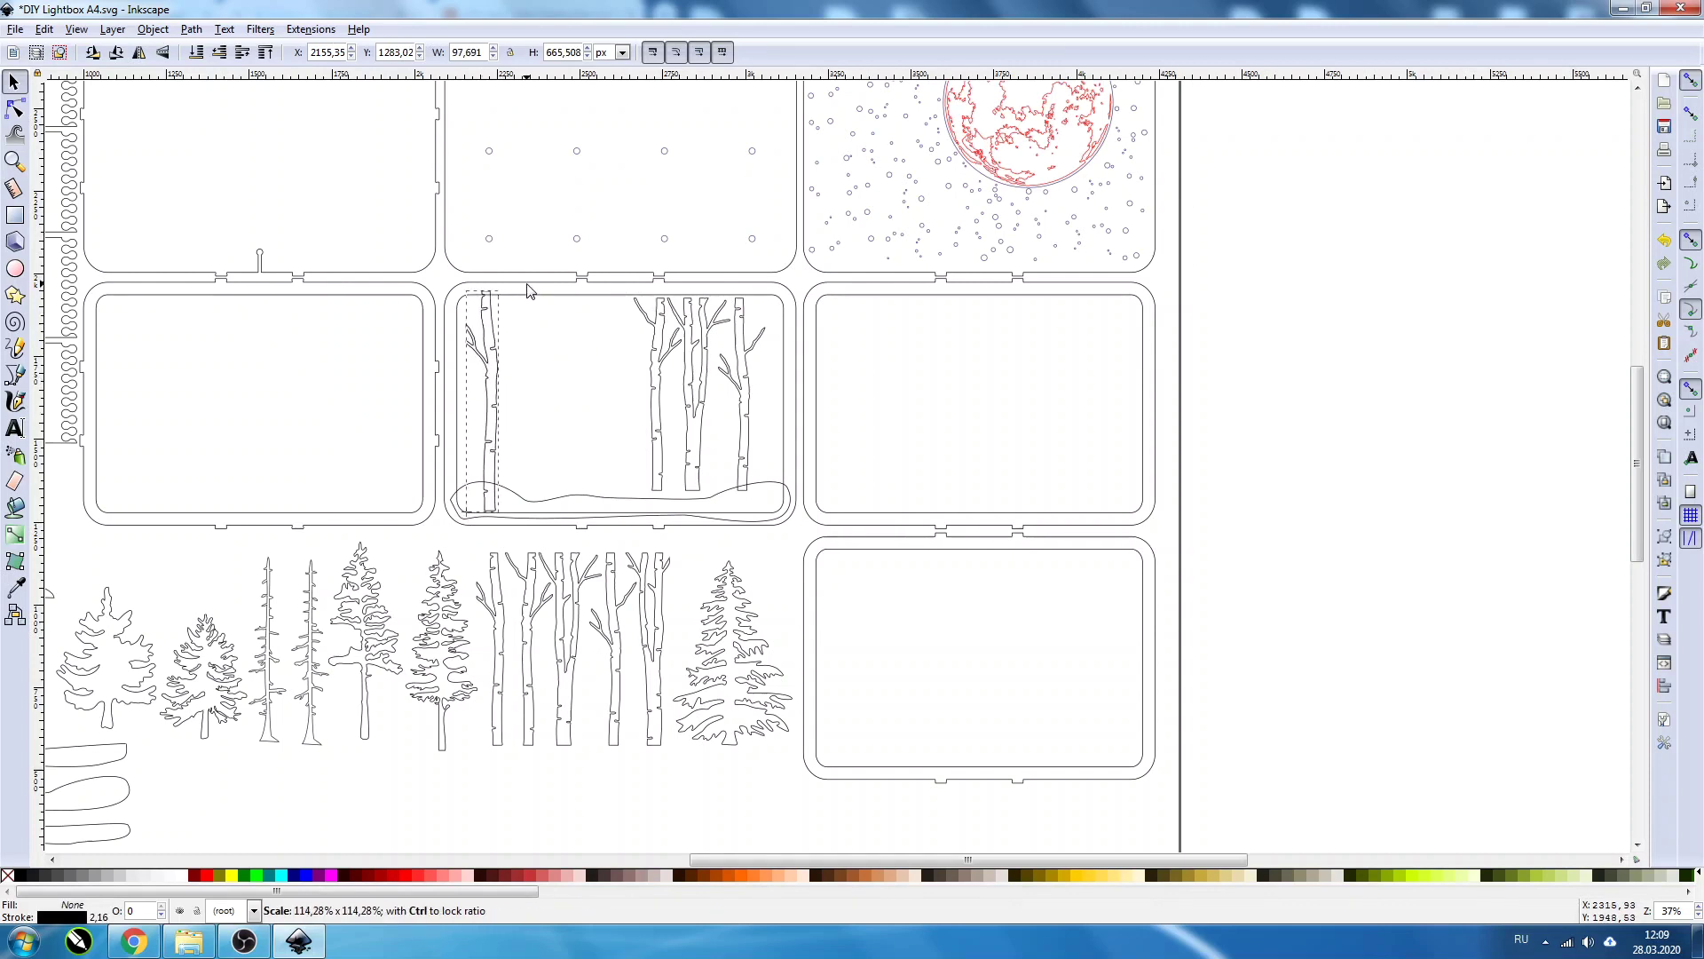
pyautogui.keyDown('ctrl'); pyautogui.scroll(1, 460, 353); pyautogui.keyUp('ctrl')
pyautogui.keyDown('ctrl'); pyautogui.scroll(2, 460, 354); pyautogui.keyUp('ctrl')
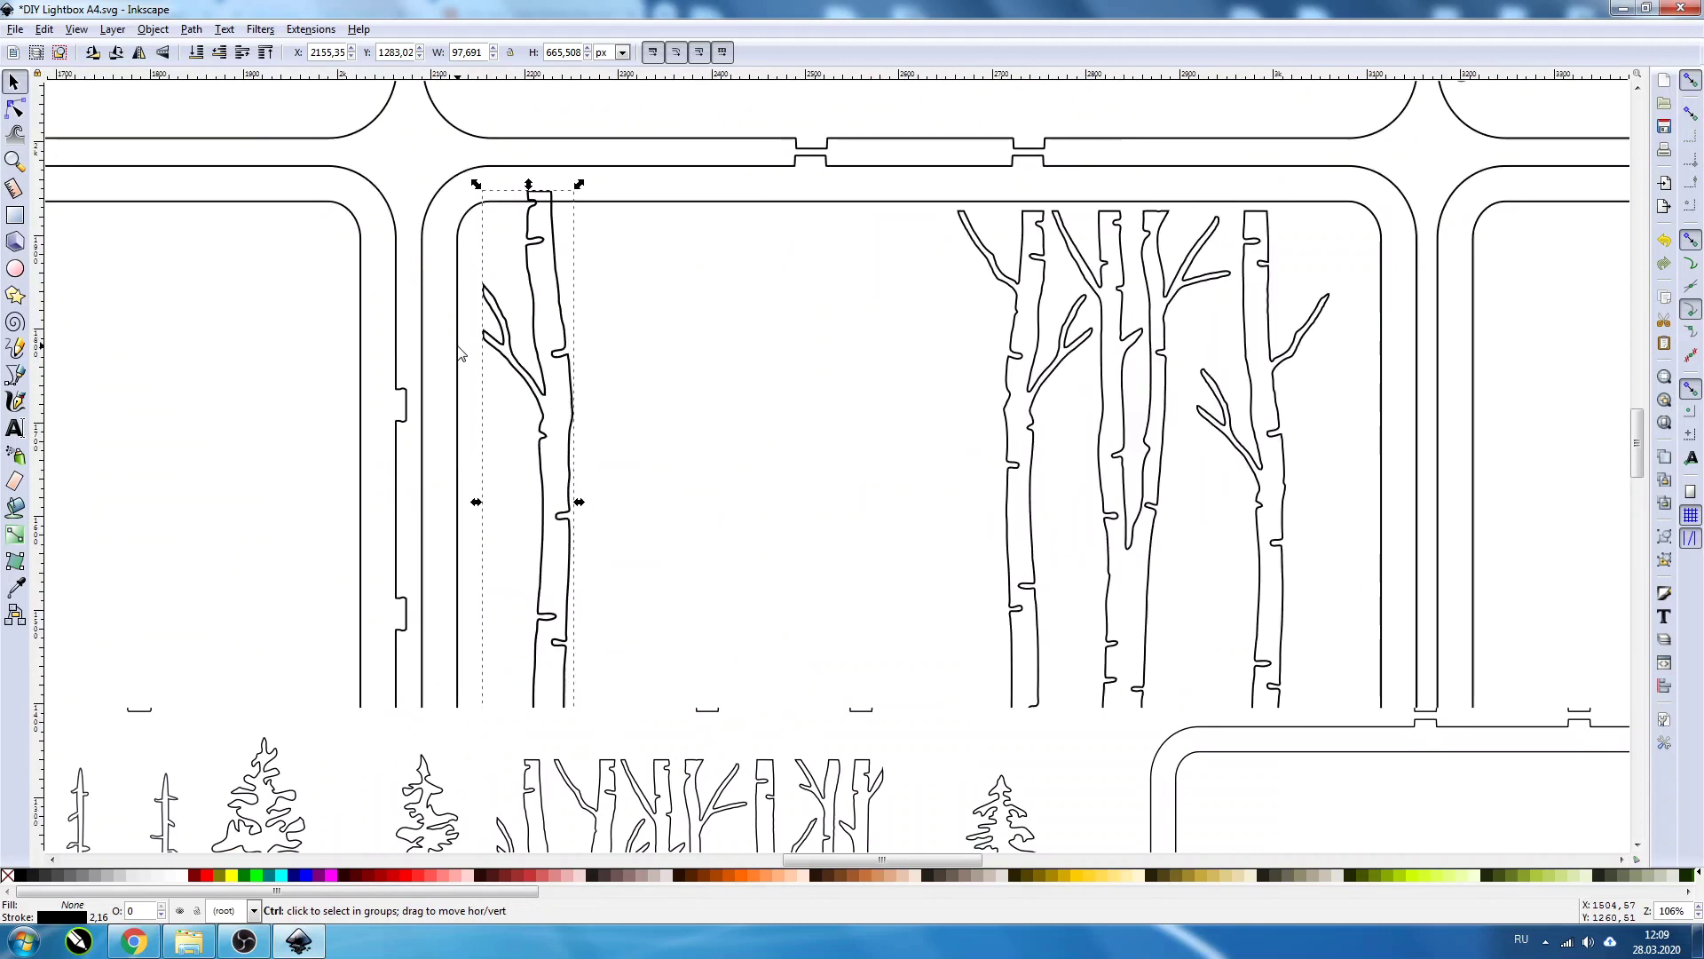
# Step: Shift the left birch further left and scale the next birch up to the panel top
pyautogui.moveTo(515, 361); pyautogui.dragTo(477, 359)
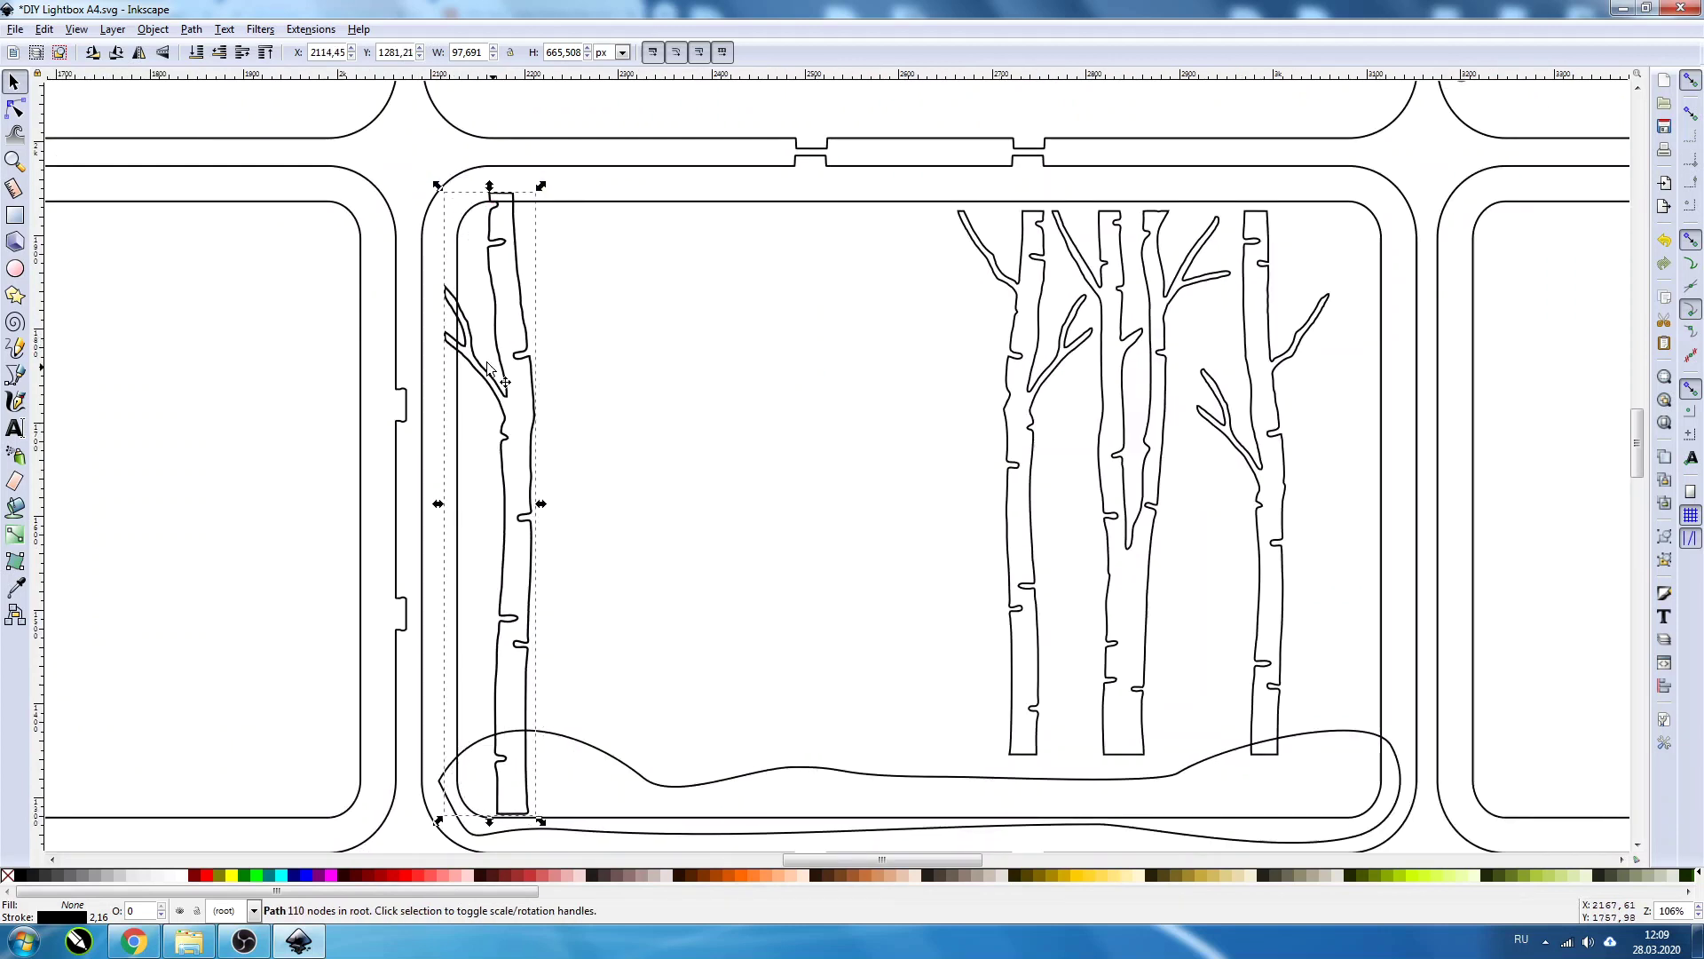
pyautogui.click(1024, 489)
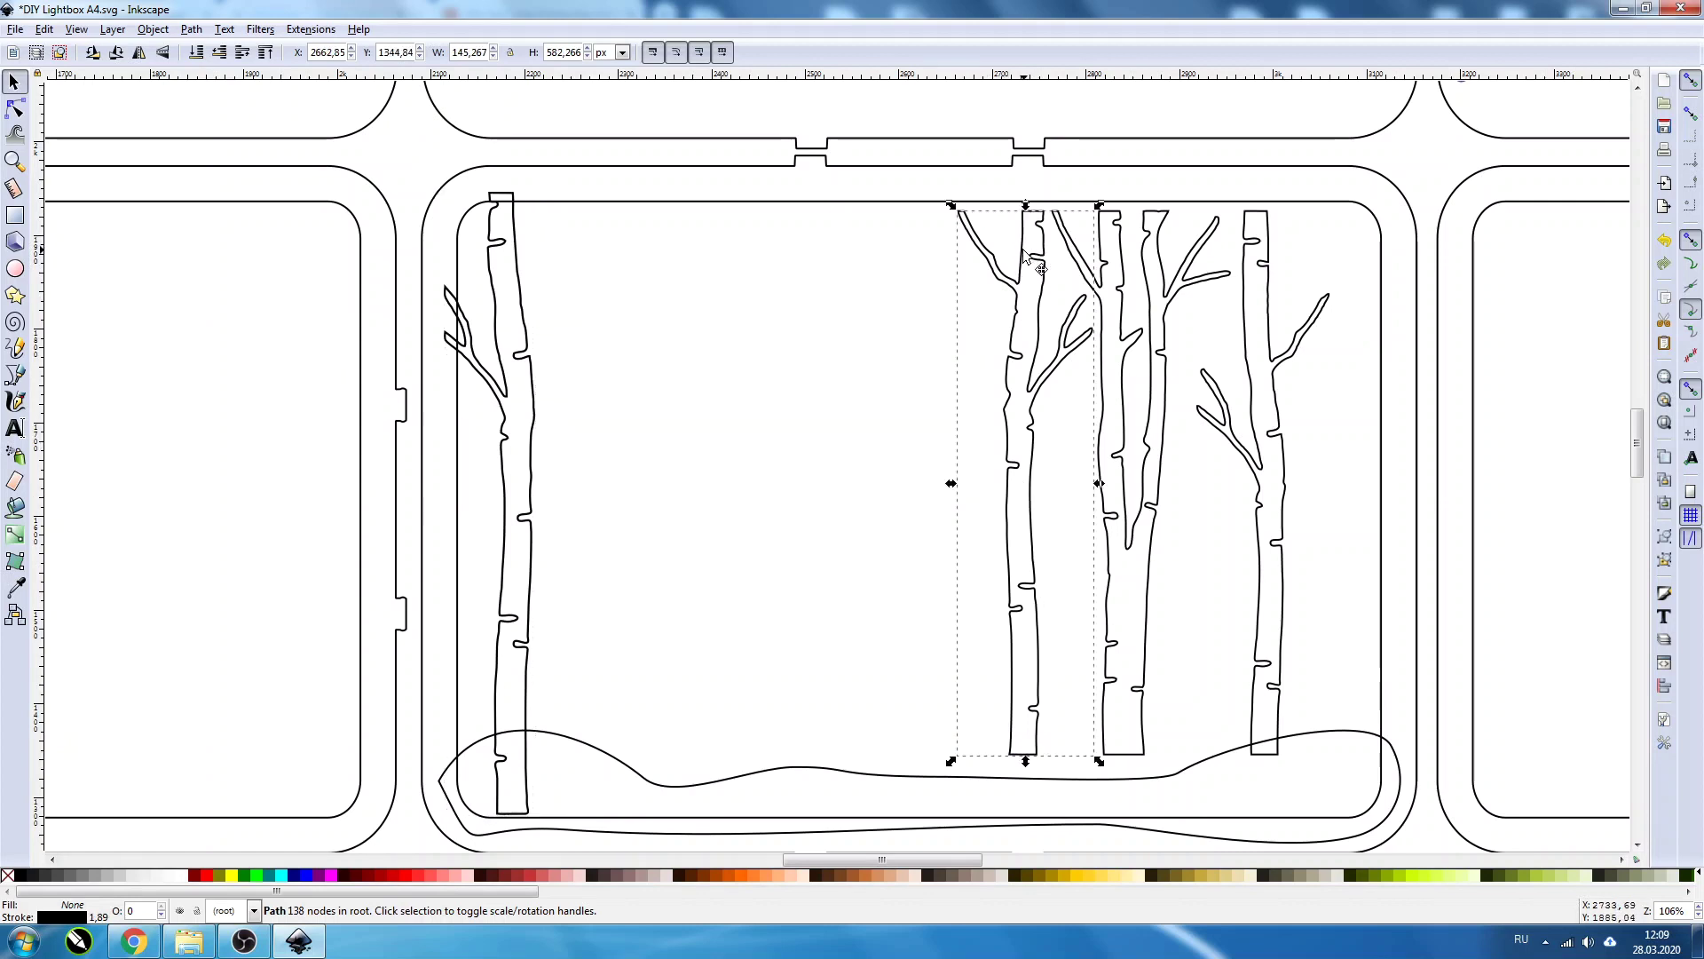
pyautogui.moveTo(1028, 258); pyautogui.dragTo(798, 314)
pyautogui.moveTo(871, 262); pyautogui.dragTo(894, 191)
# Step: Stretch the right-hand birches from the ground strip to the panel top
pyautogui.click(1105, 324)
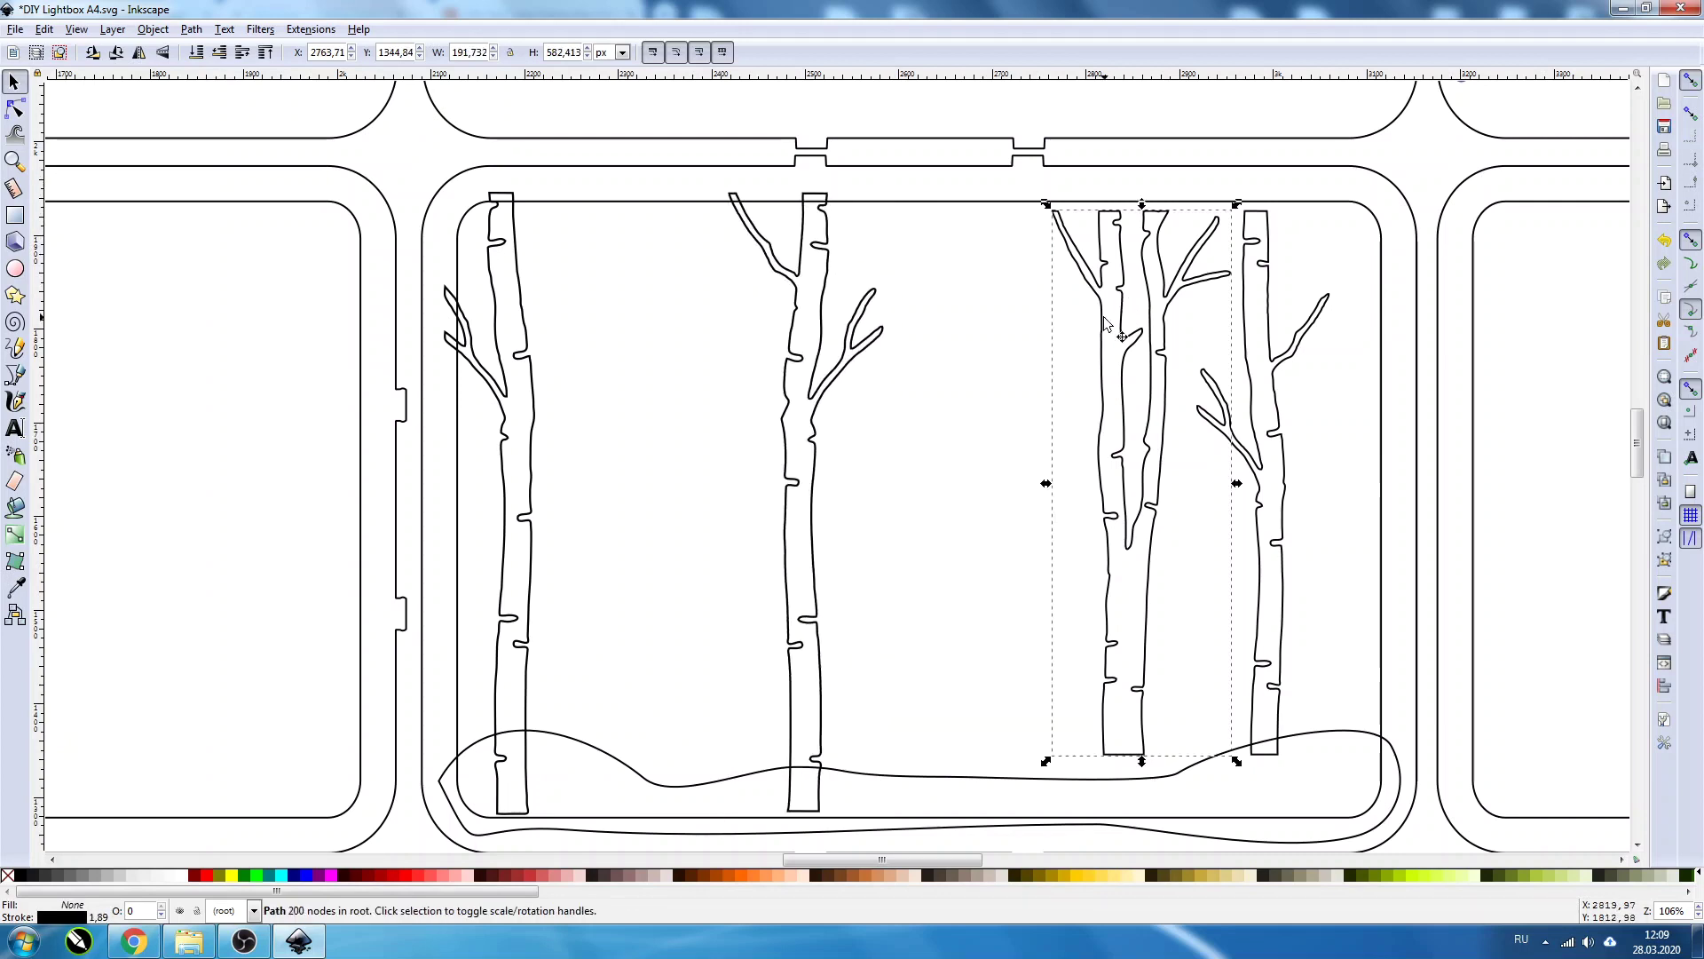
pyautogui.moveTo(1142, 761); pyautogui.dragTo(1142, 798)
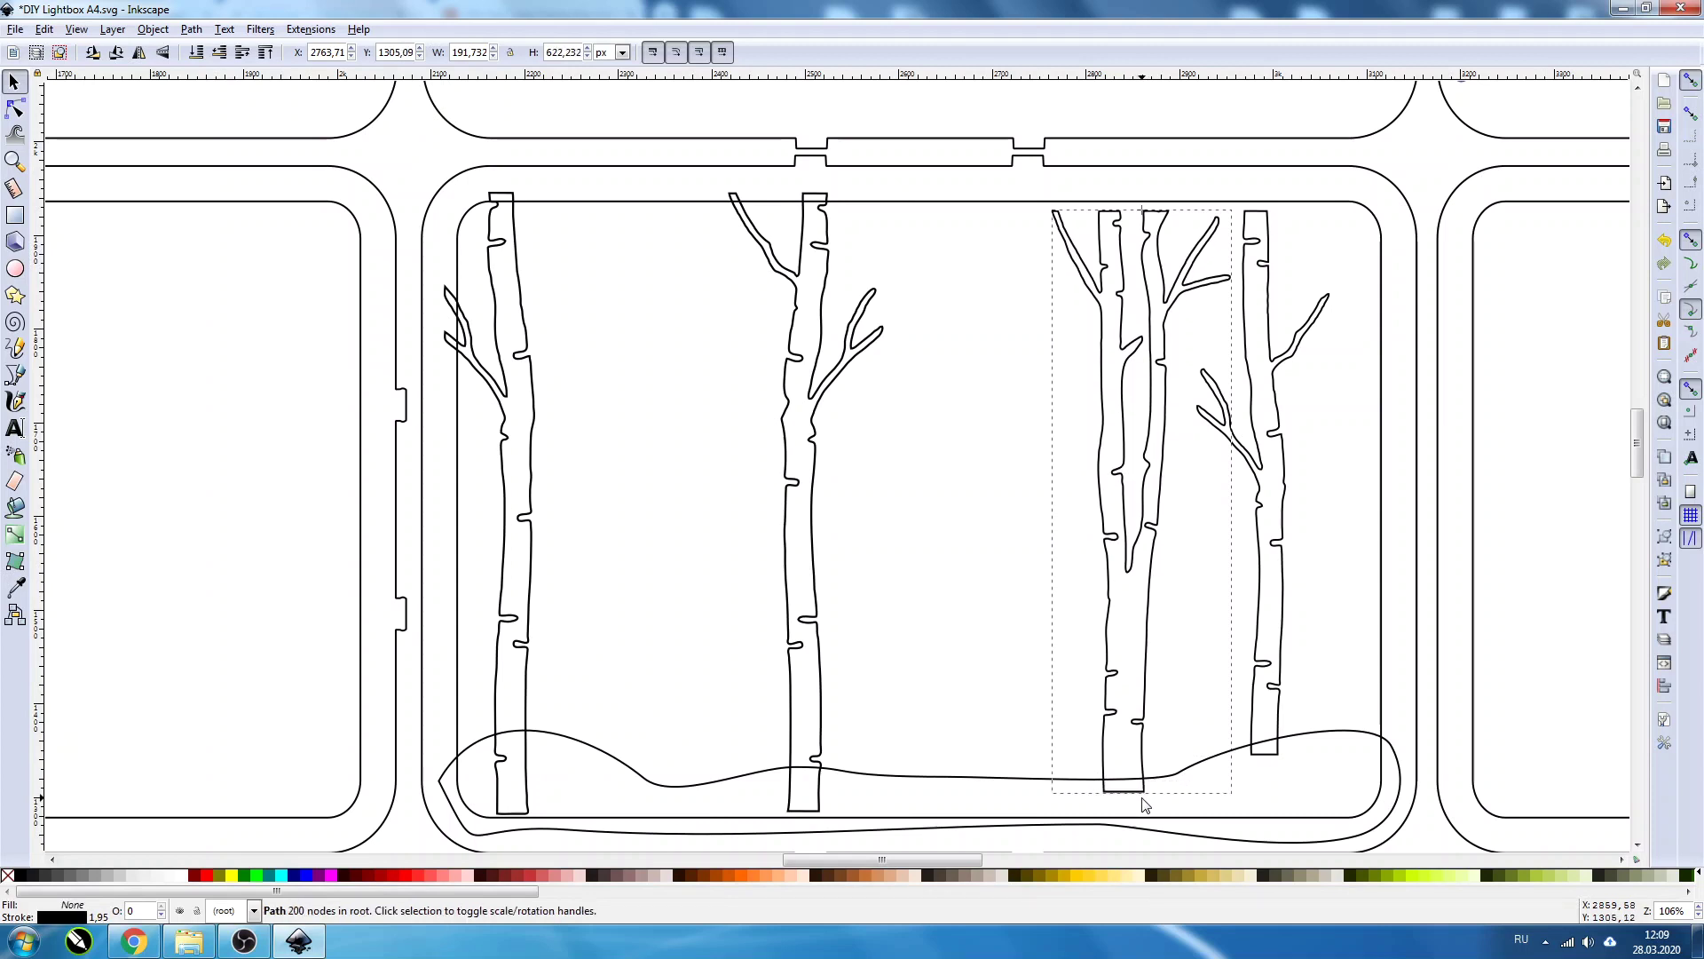
pyautogui.moveTo(1141, 204); pyautogui.dragTo(1142, 179)
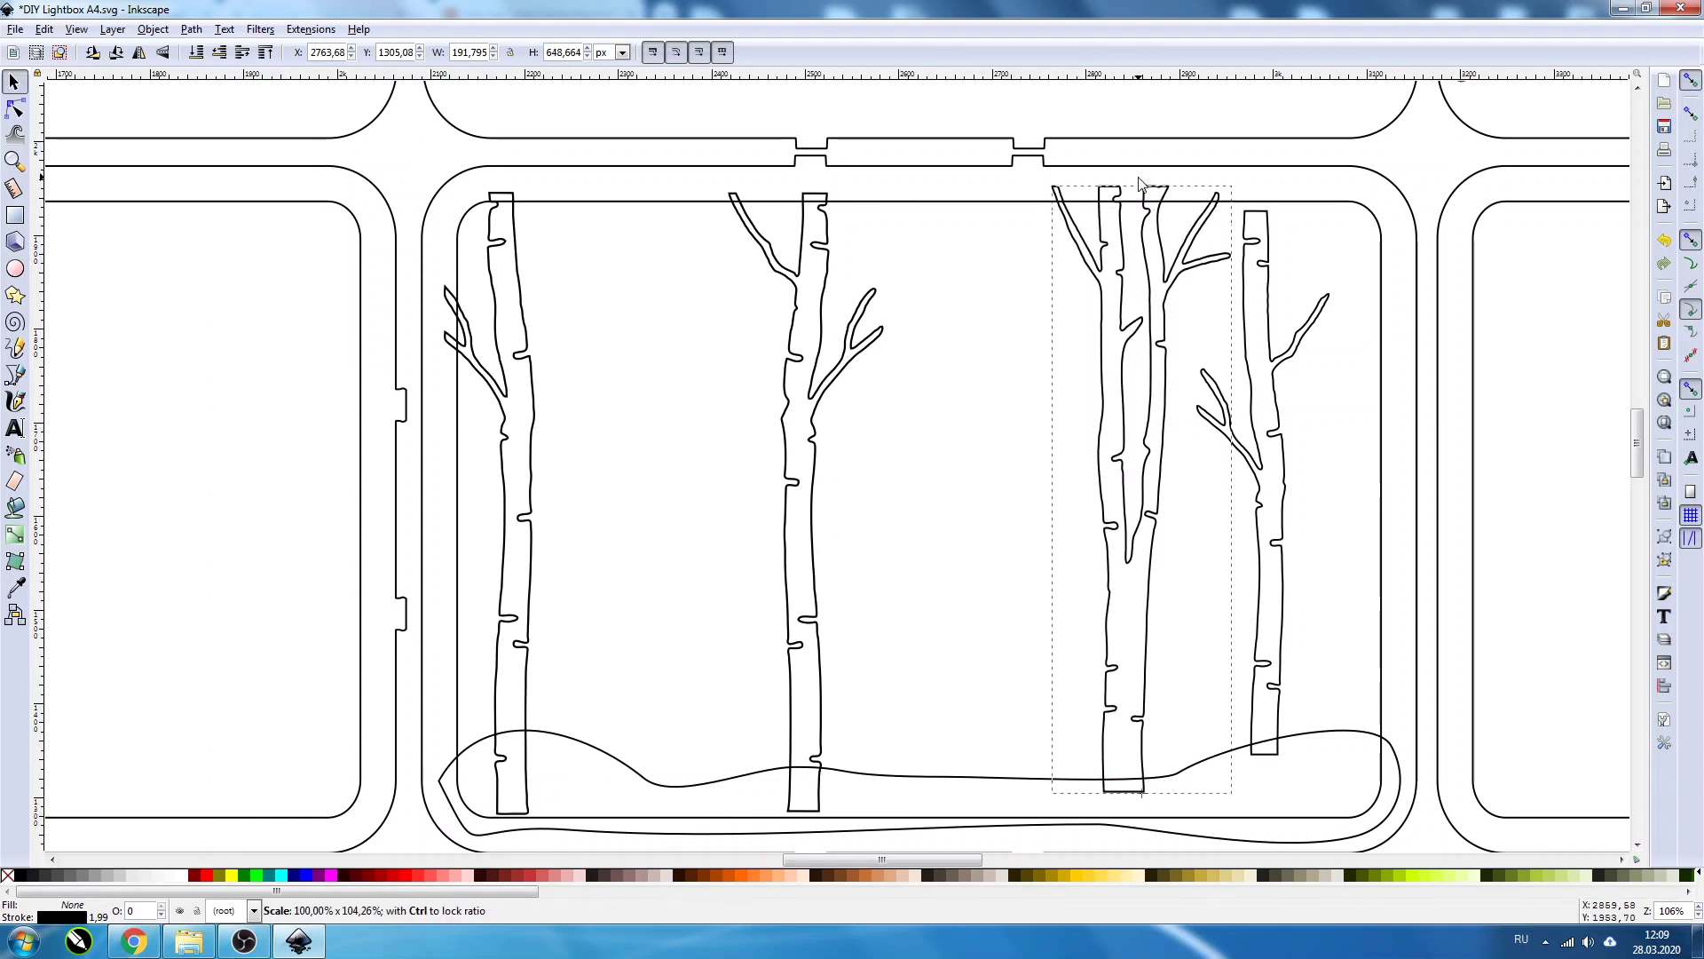
pyautogui.moveTo(1276, 439); pyautogui.dragTo(1338, 460)
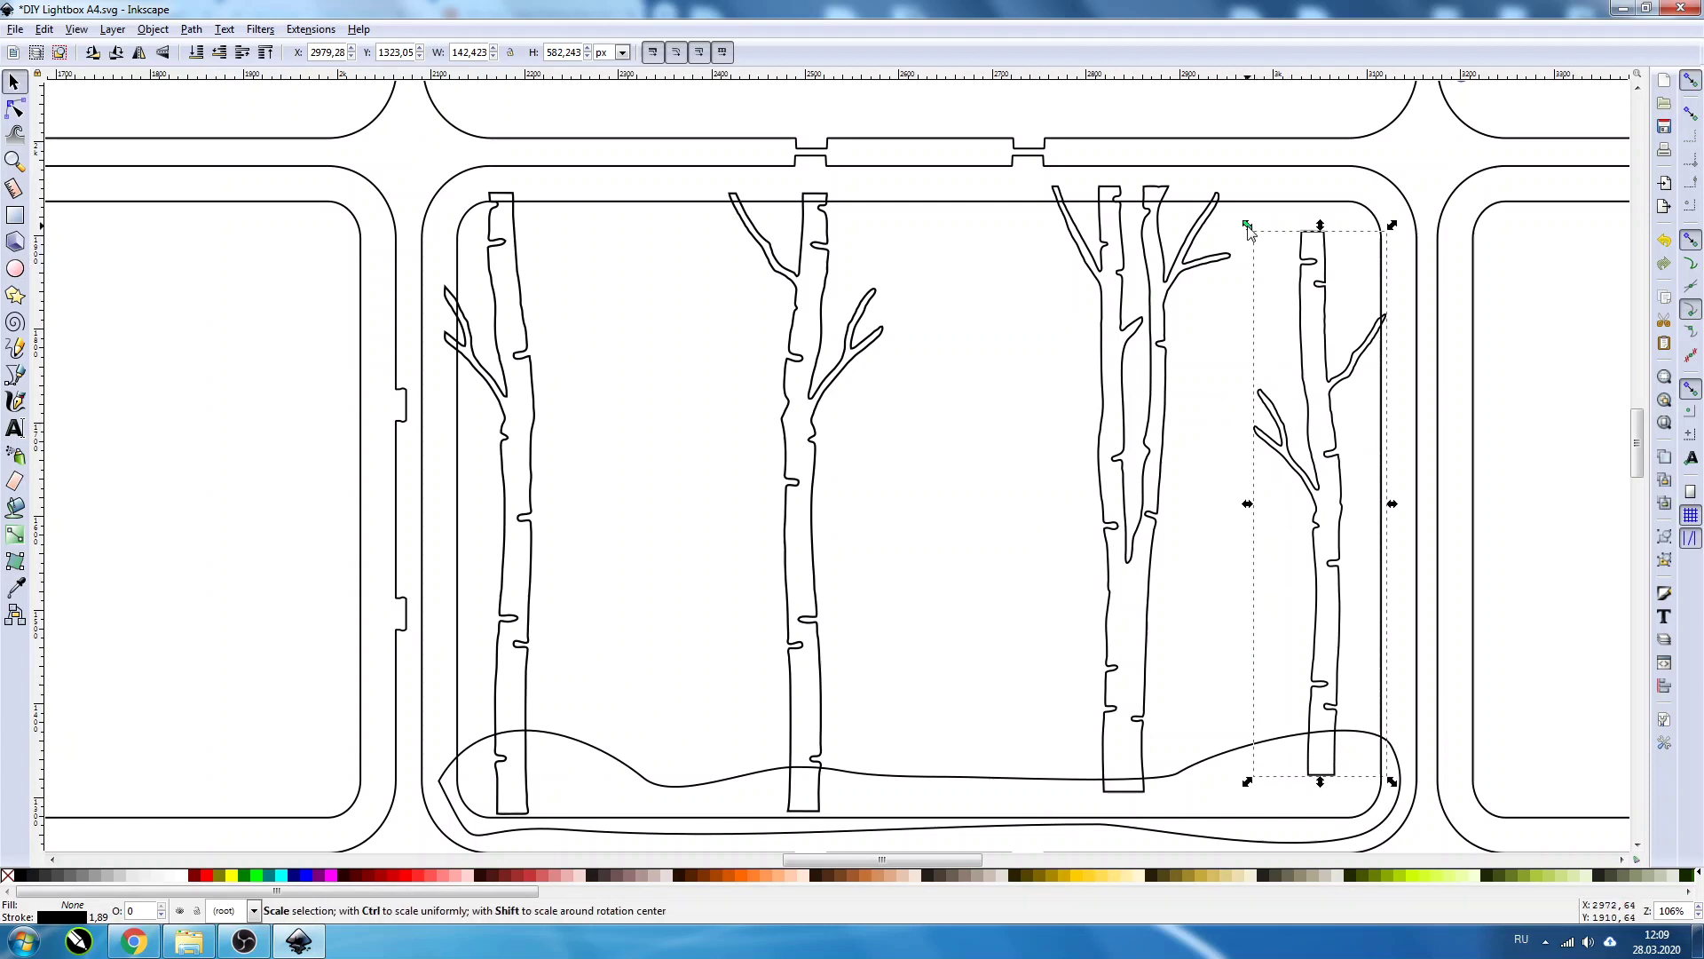
pyautogui.moveTo(1240, 229); pyautogui.dragTo(1230, 195)
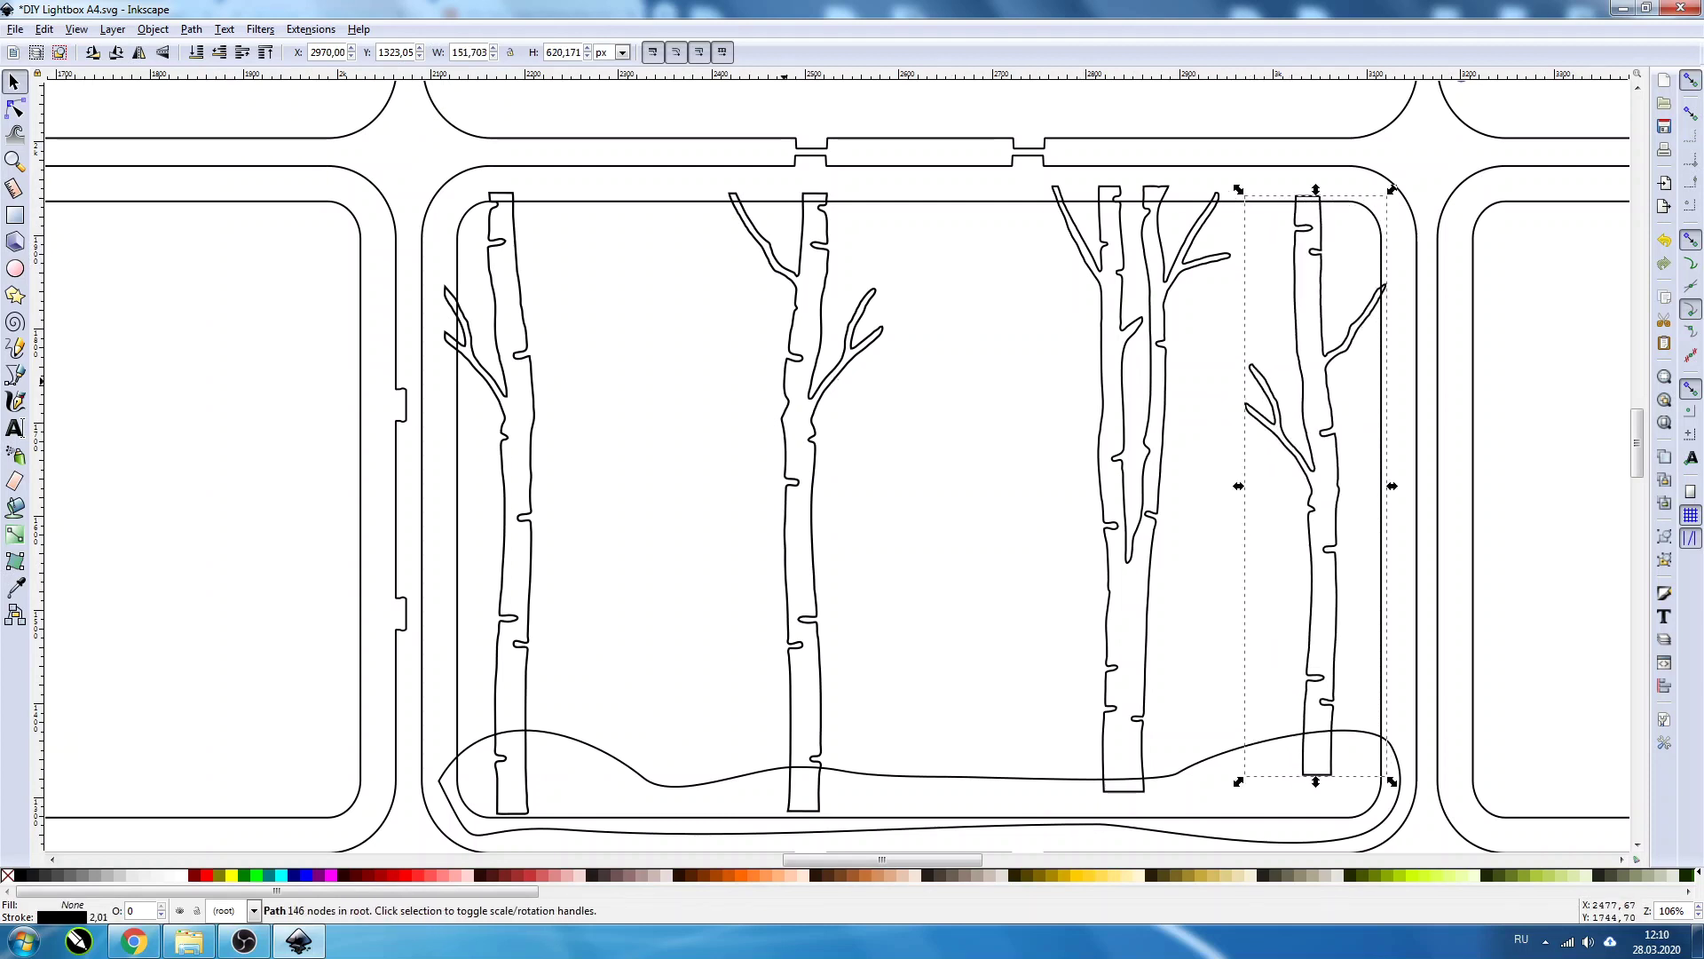
pyautogui.scroll(-1, 733, 404)
pyautogui.scroll(-1, 732, 382)
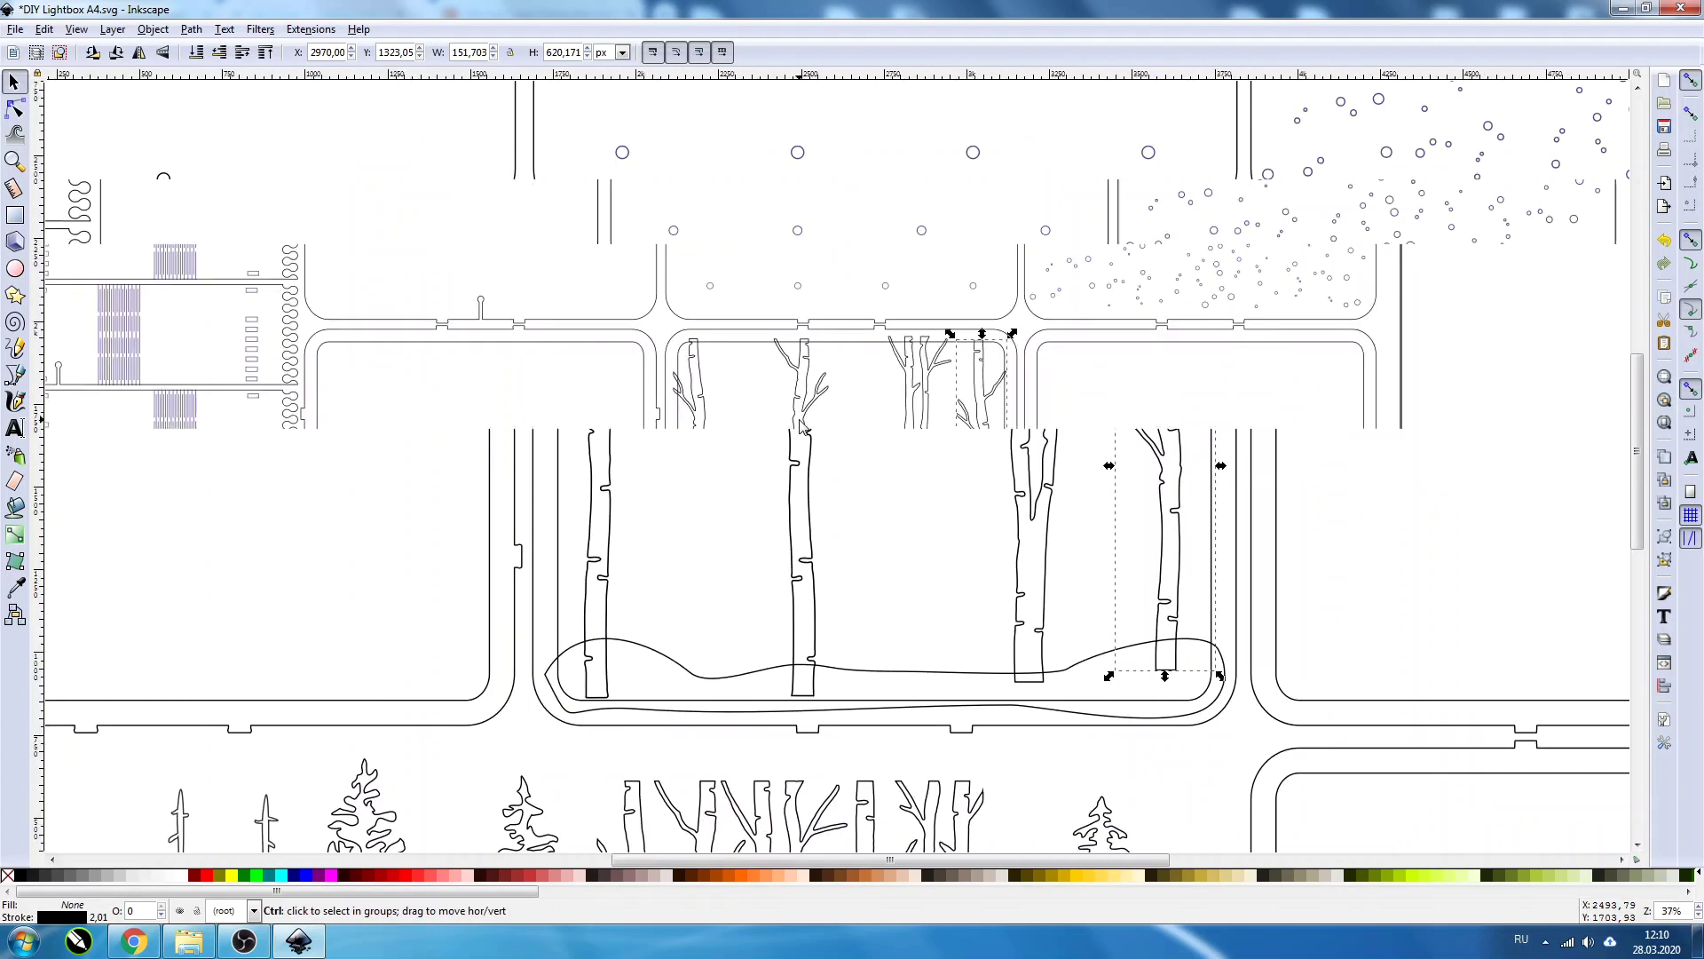
# Step: Group the middle panel's six pieces and fill the group solid black
pyautogui.scroll(-1, 728, 358)
pyautogui.moveTo(661, 322); pyautogui.dragTo(1038, 590)
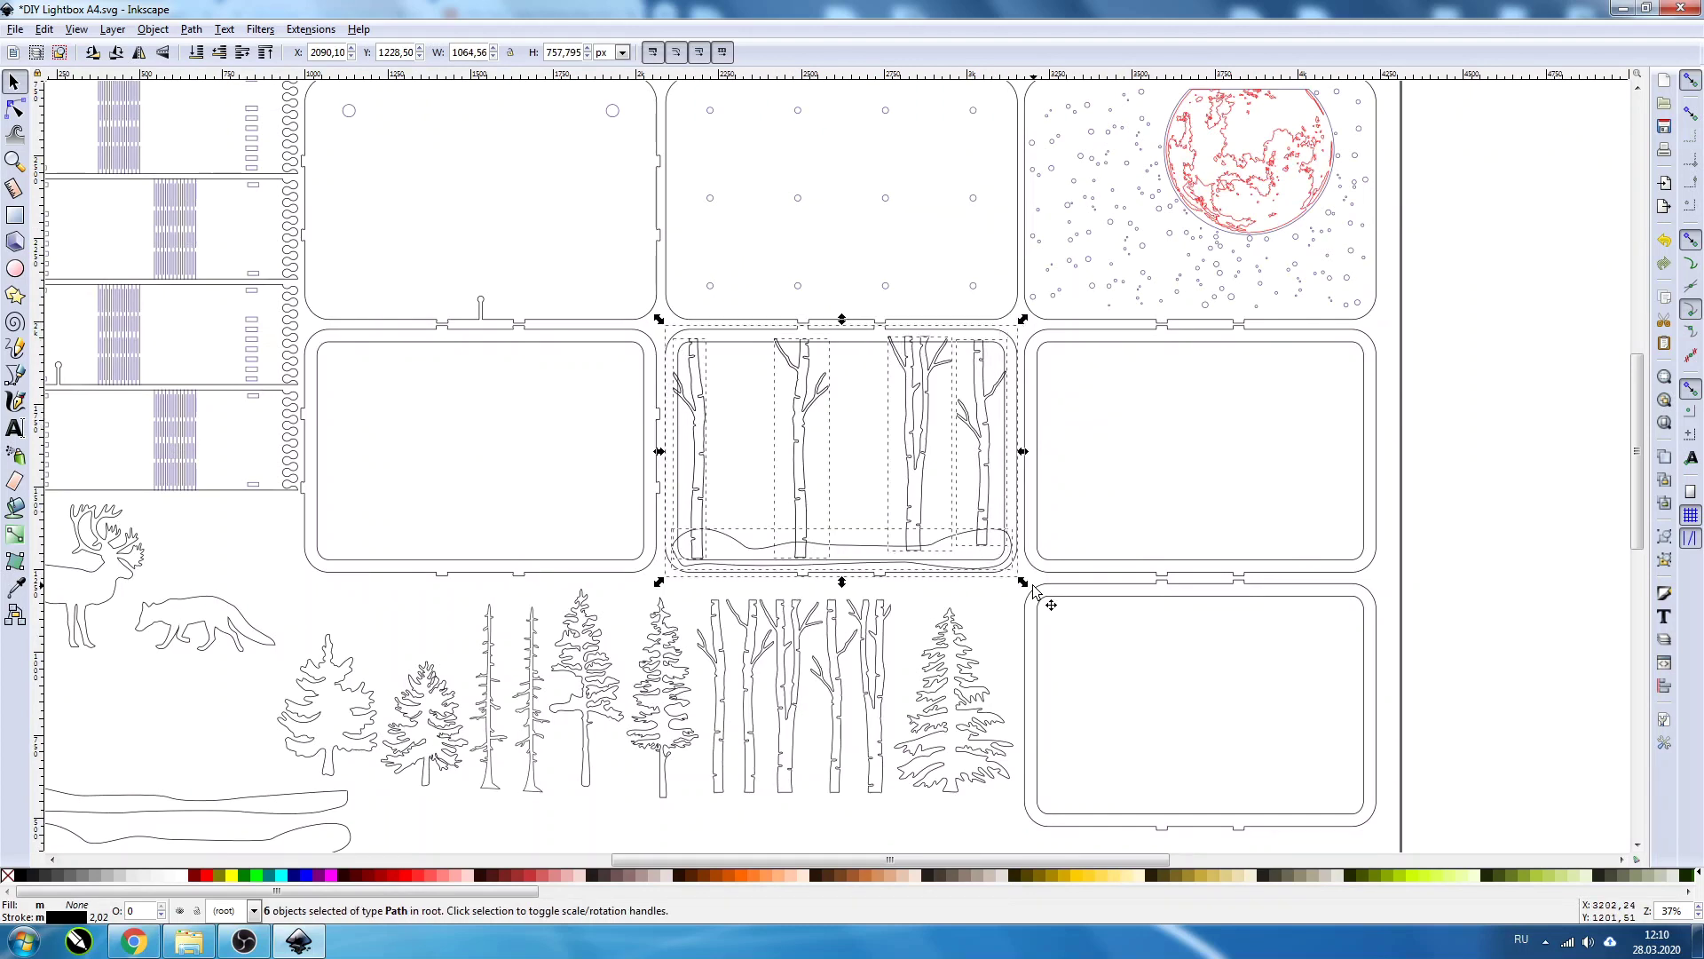
pyautogui.click(1669, 537)
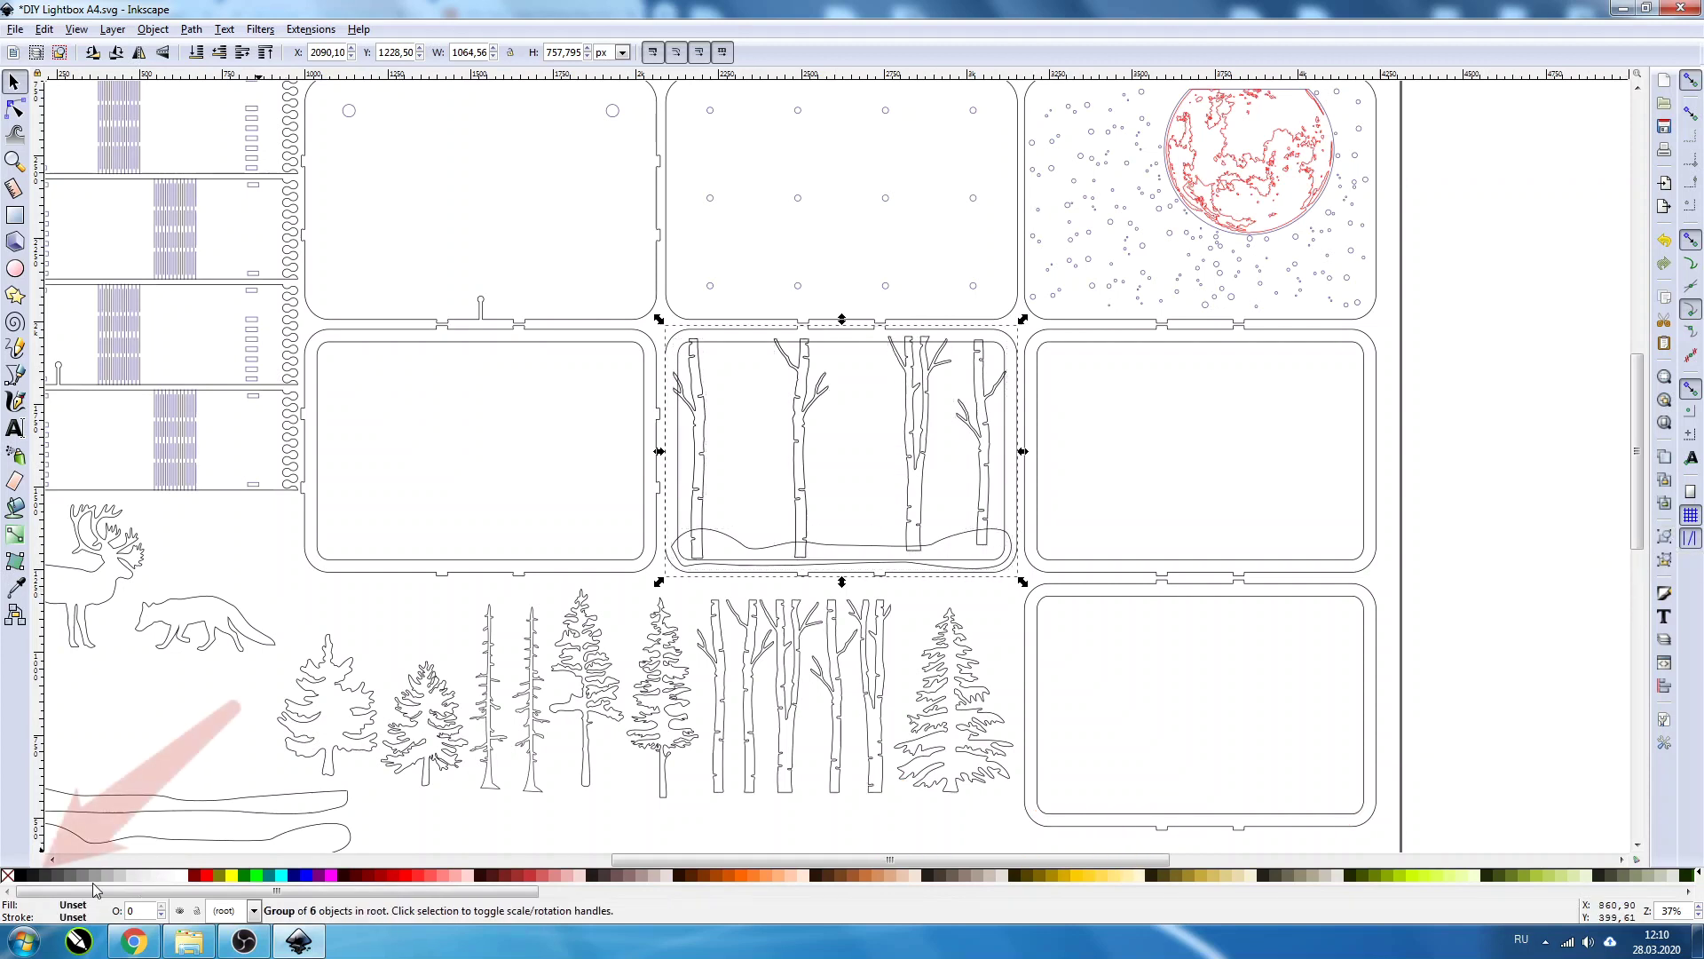
pyautogui.click(22, 877)
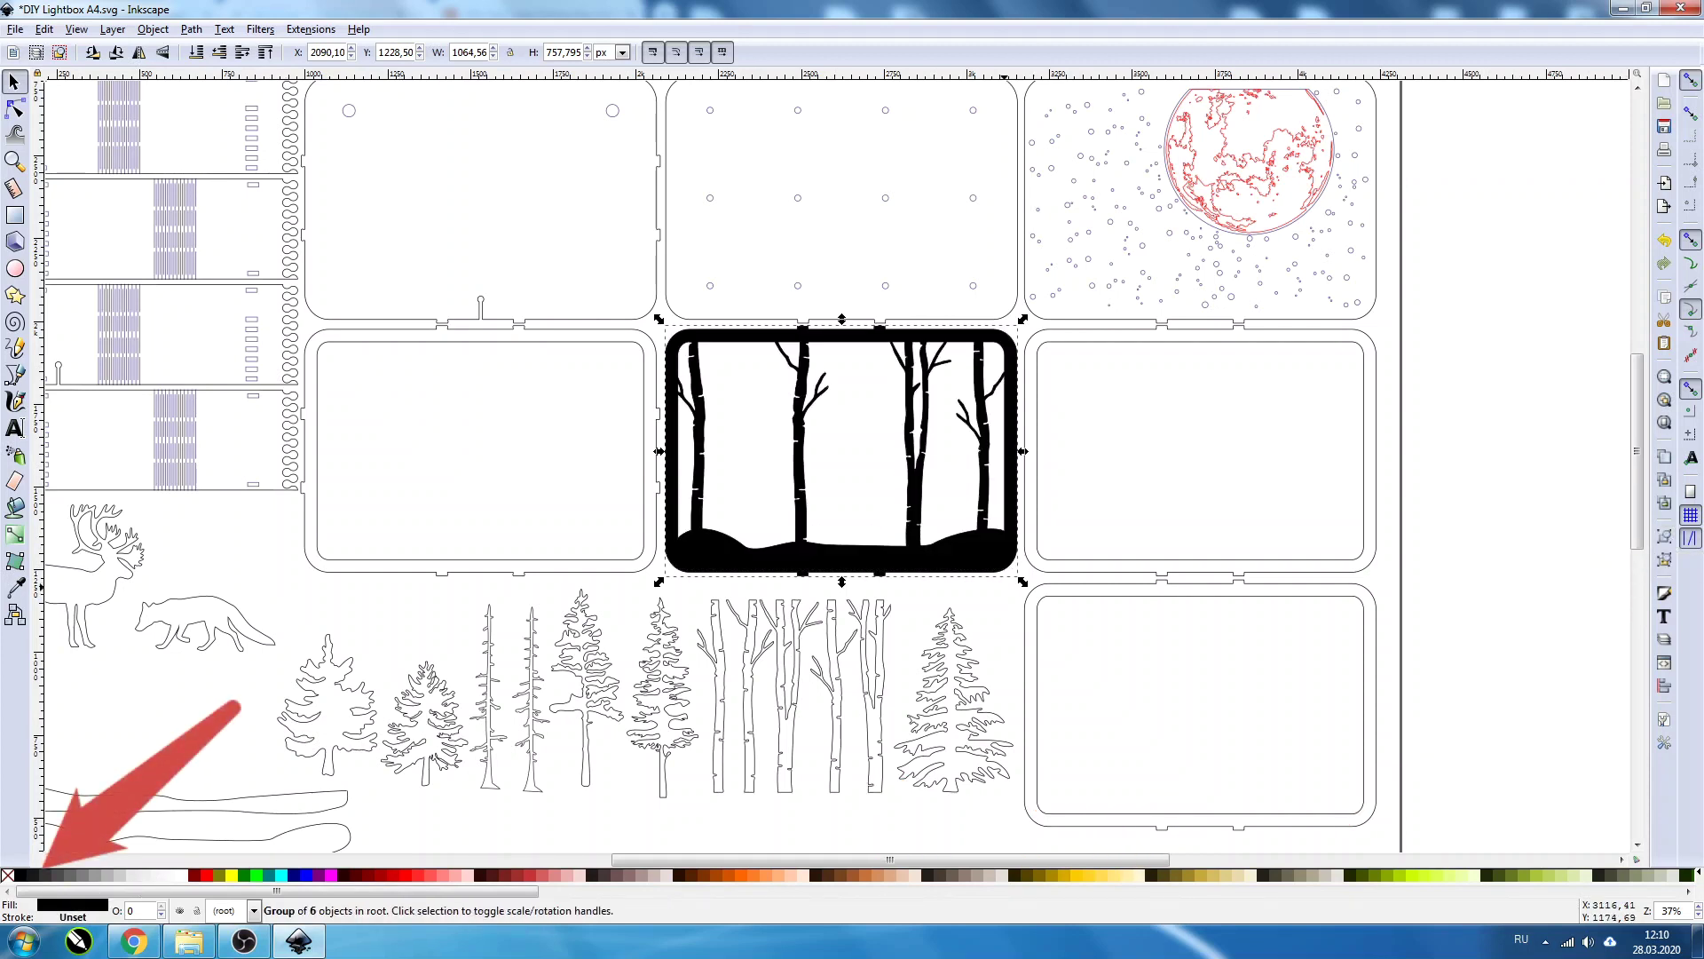
pyautogui.click(935, 769)
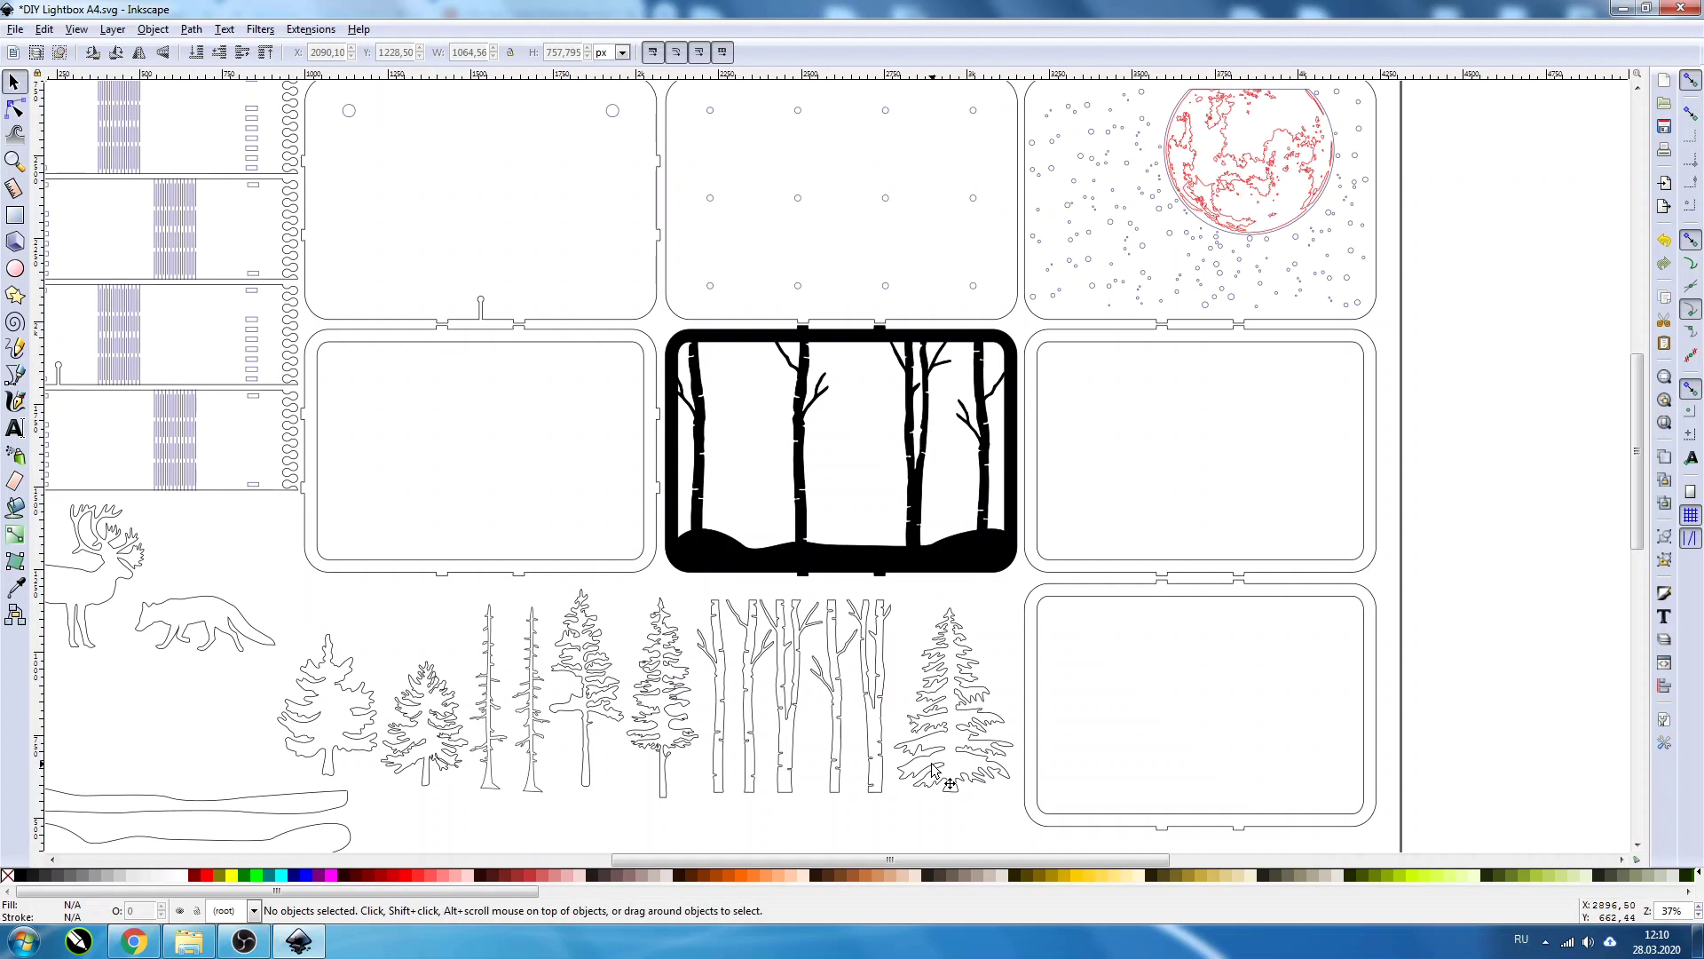
# Step: Paste copies of three pine trees and move them into the right-middle panel
pyautogui.keyDown('shift'); pyautogui.click(675, 733); pyautogui.keyUp('shift')
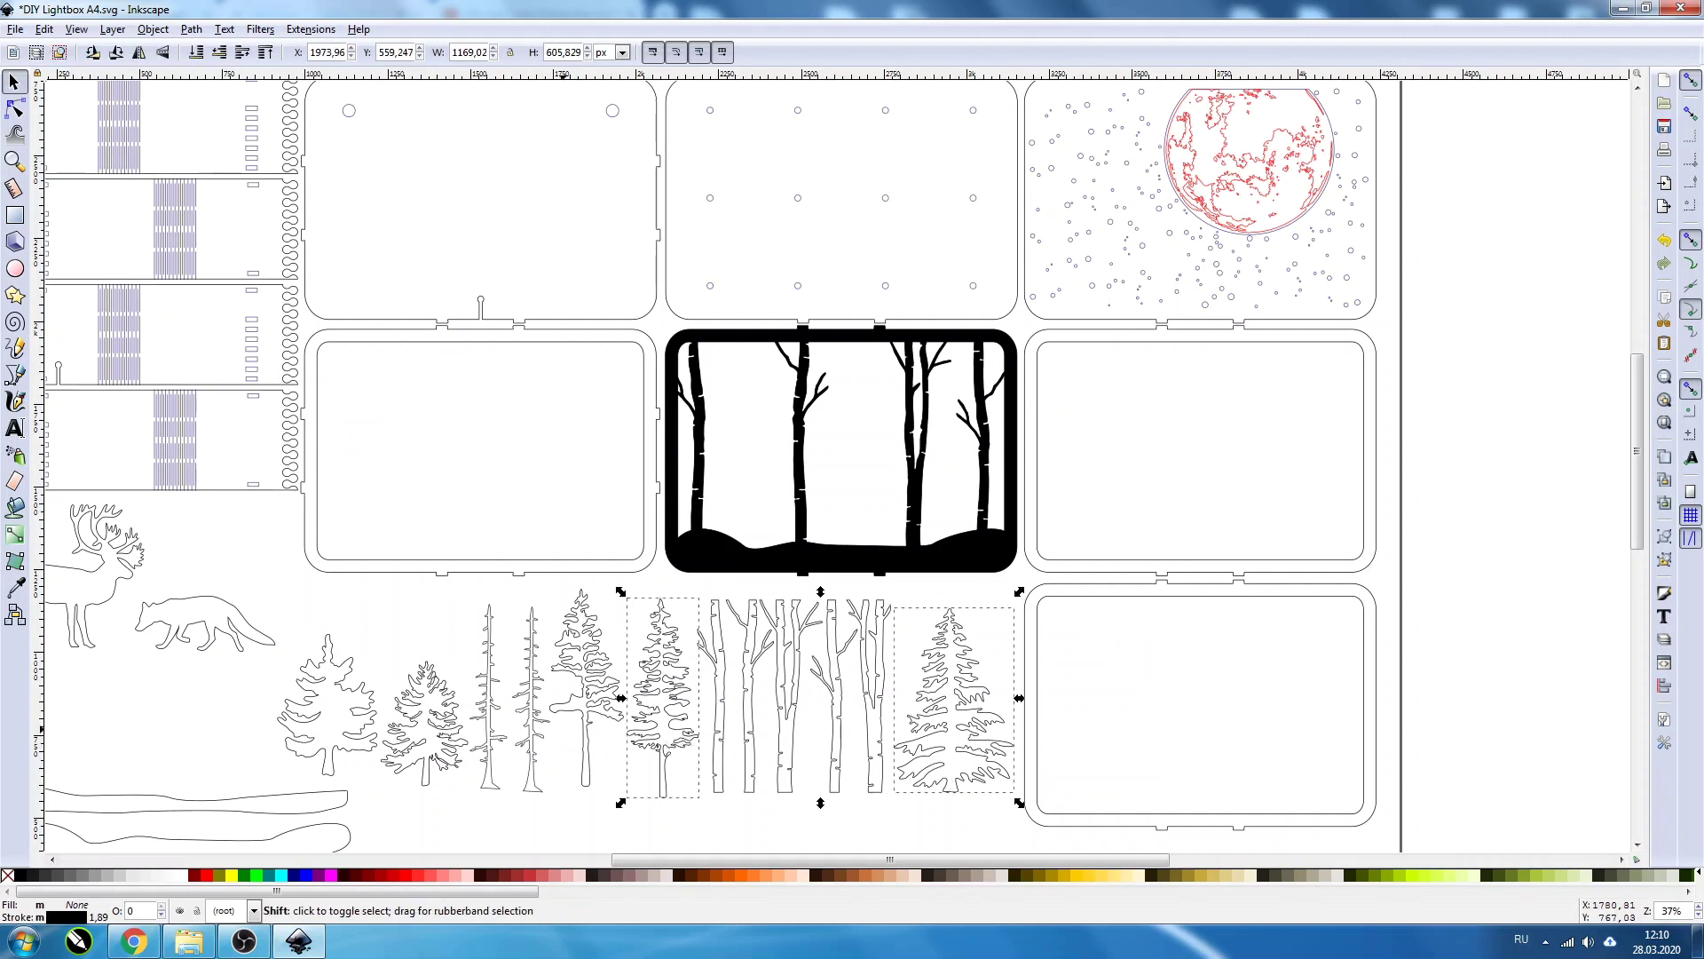
pyautogui.keyDown('shift'); pyautogui.click(437, 731); pyautogui.keyUp('shift')
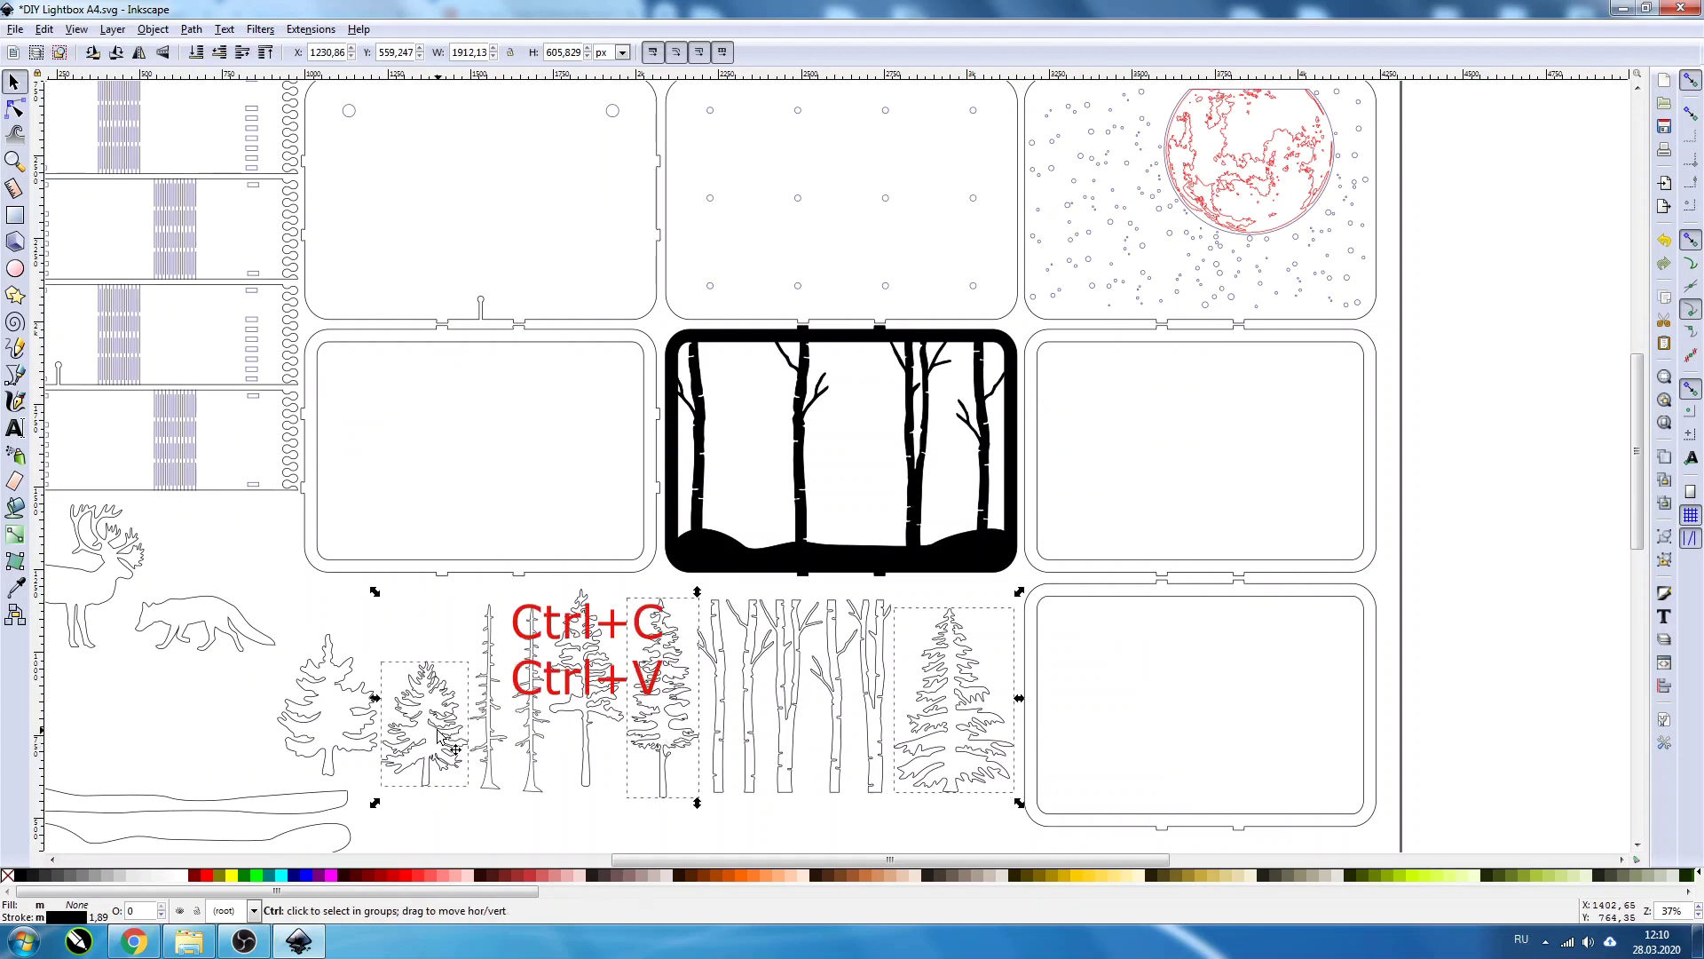
pyautogui.hotkey('ctrl', 'v')
pyautogui.click(219, 759)
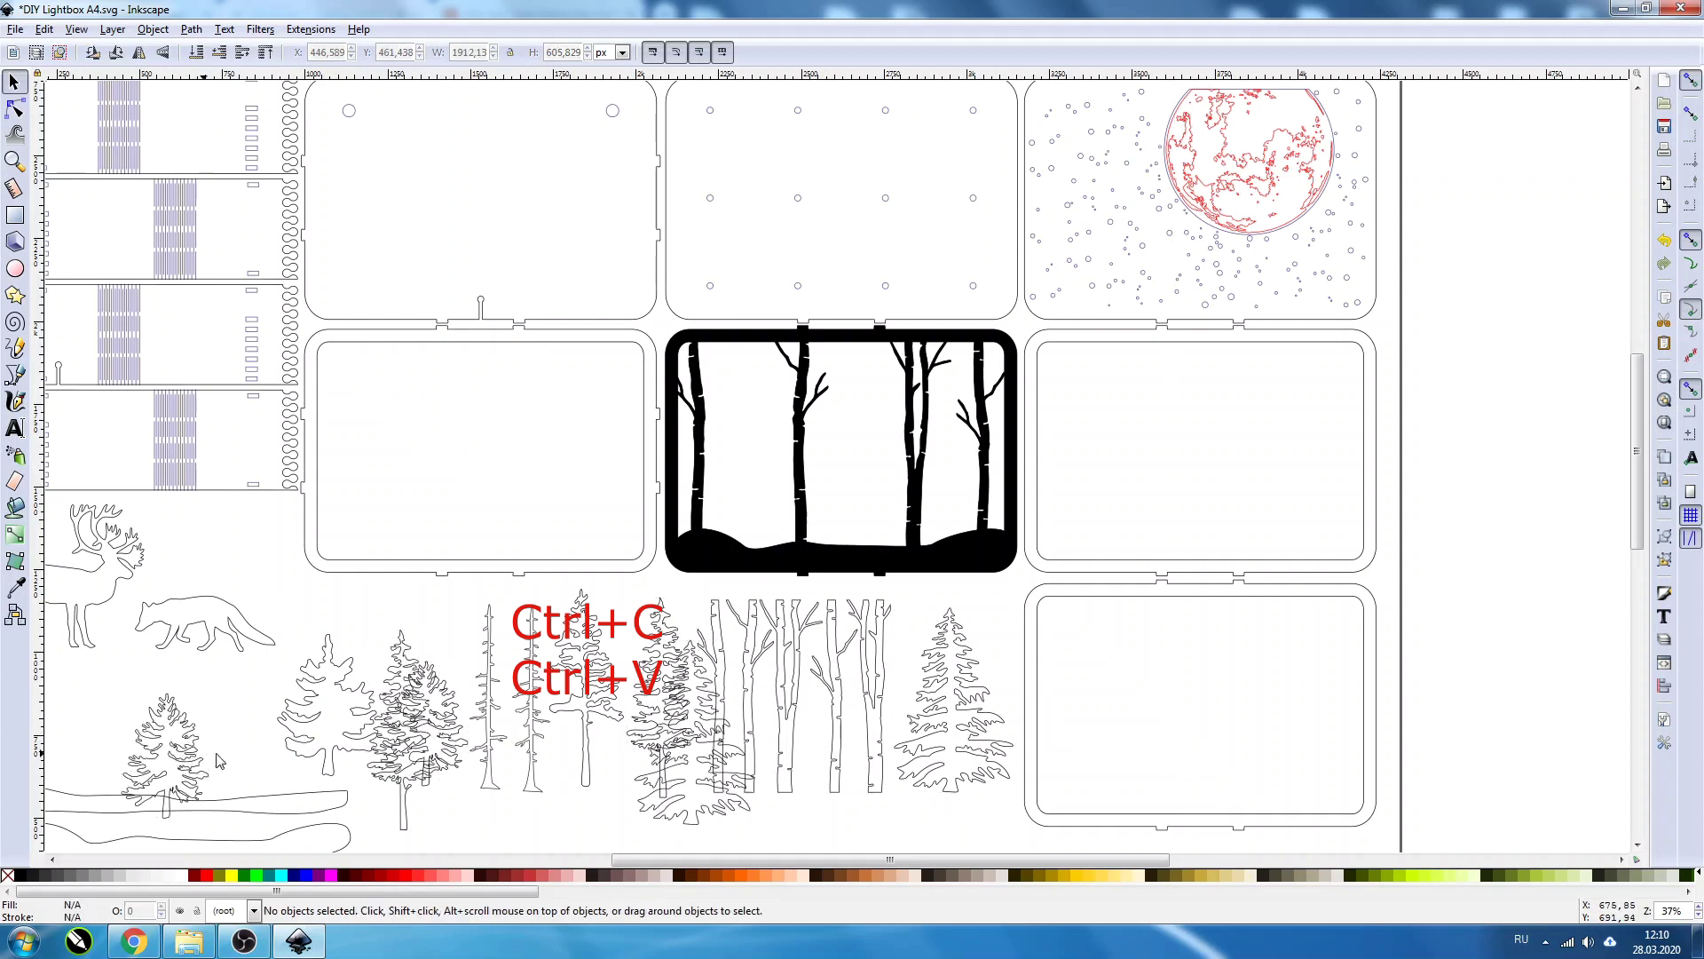
pyautogui.moveTo(182, 777); pyautogui.dragTo(1088, 519)
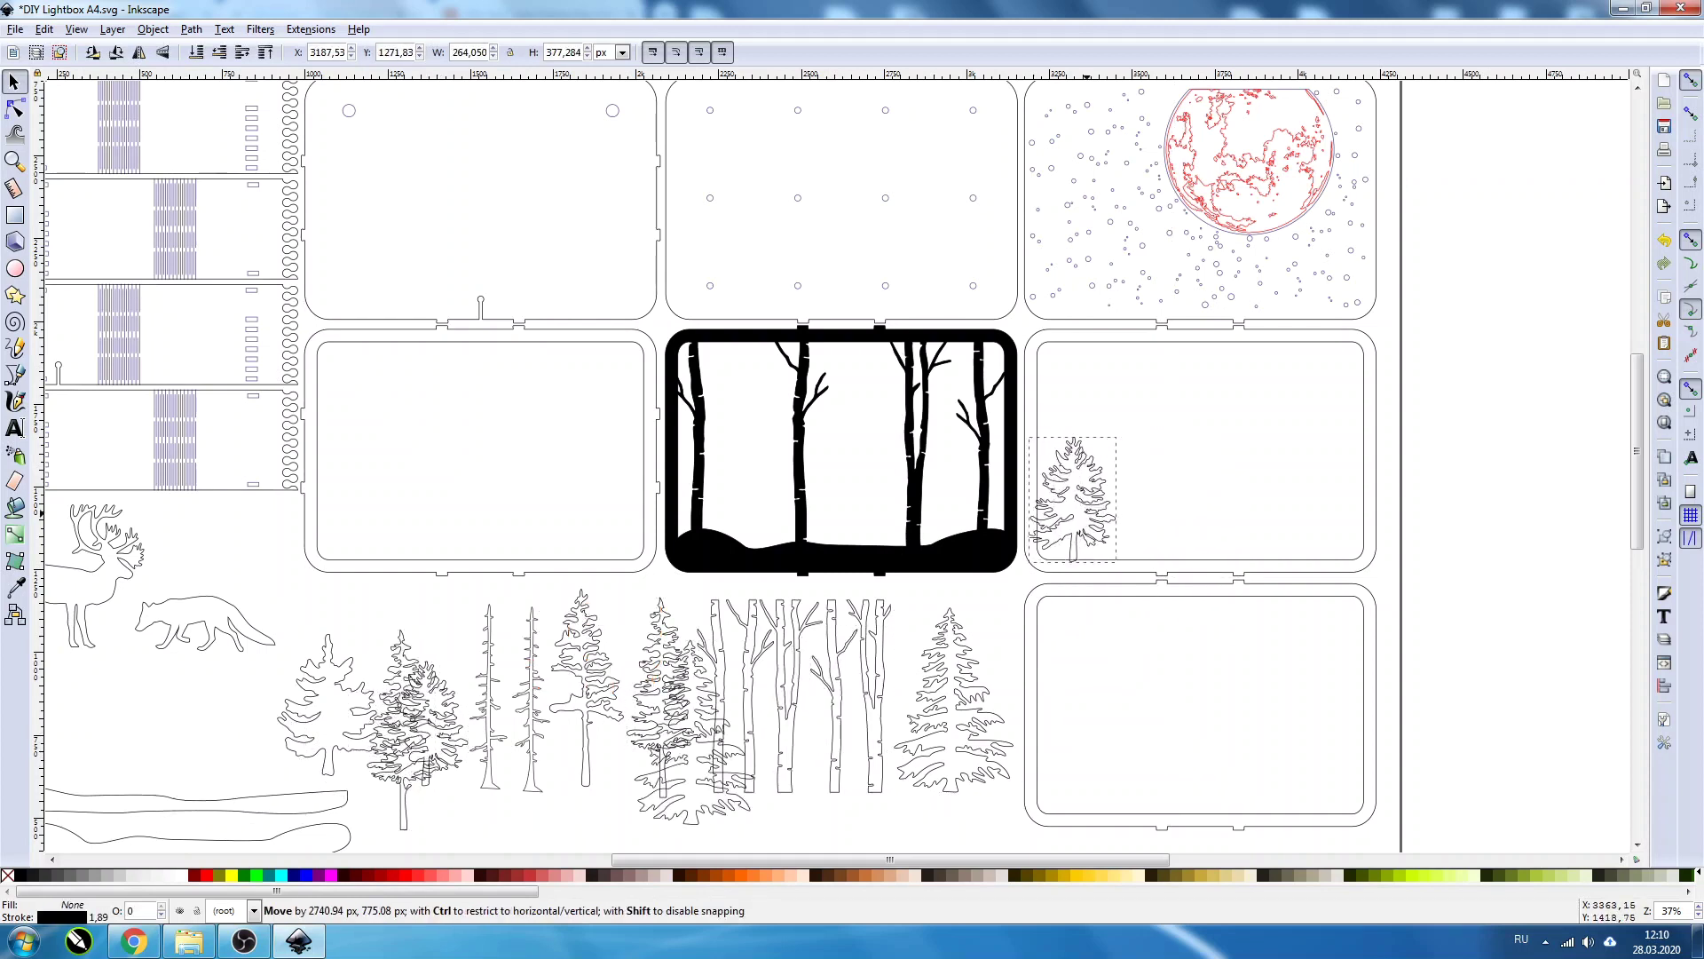
pyautogui.moveTo(680, 813); pyautogui.dragTo(1303, 553)
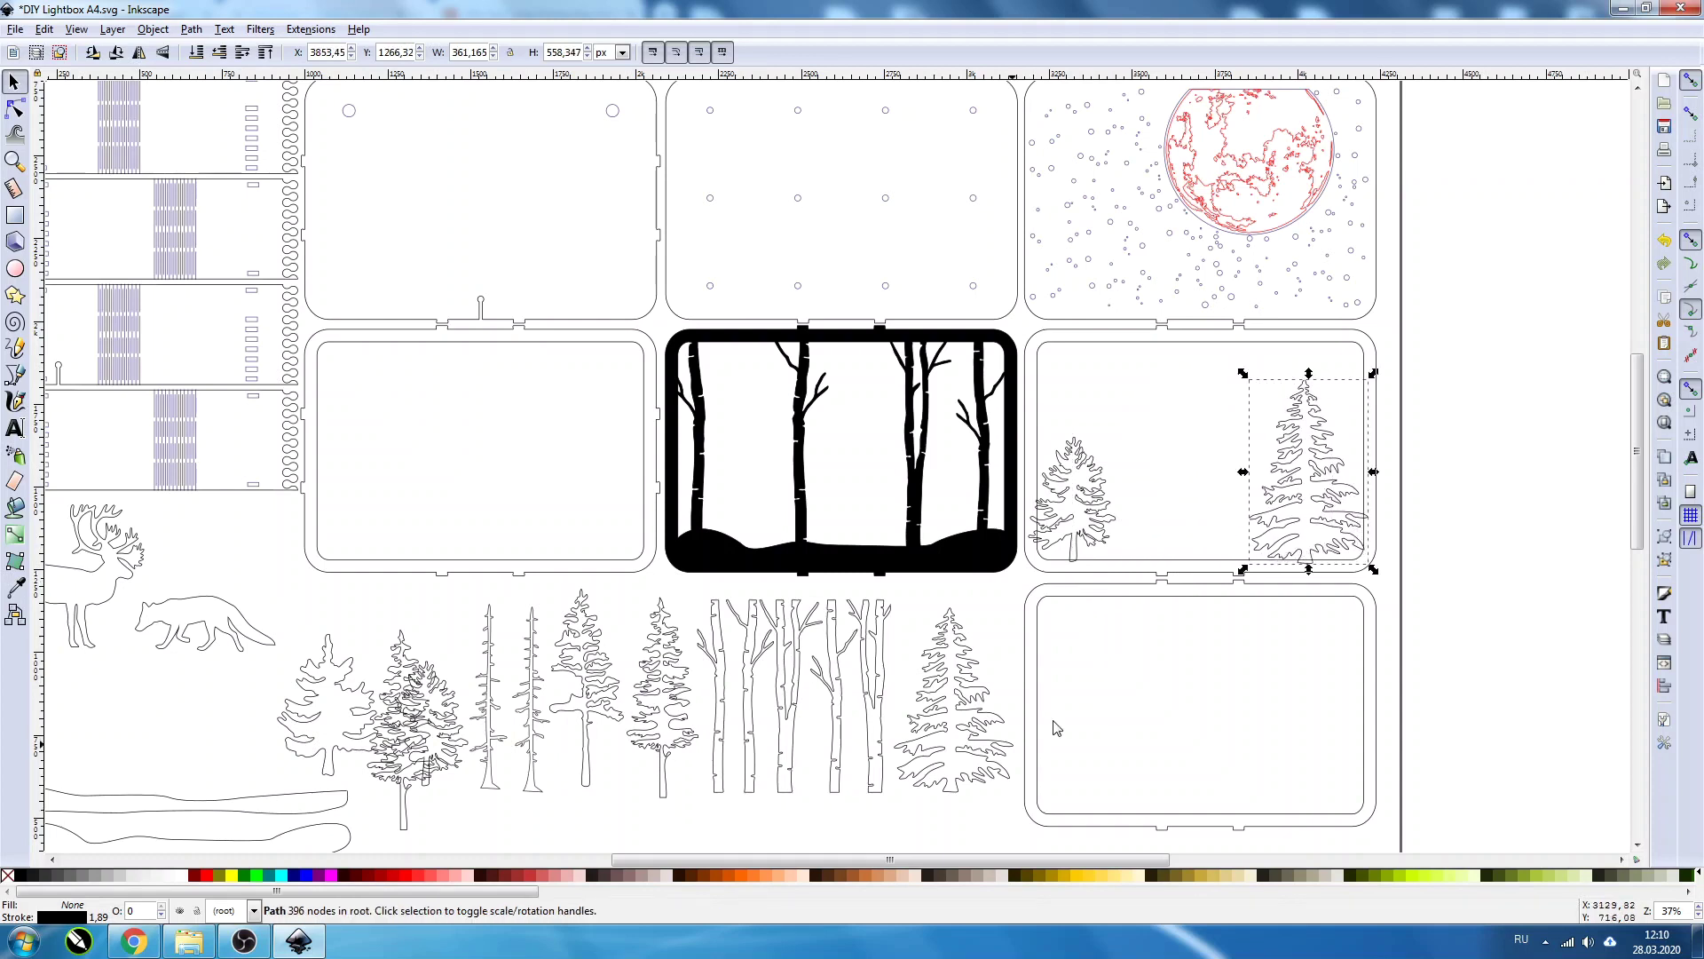
pyautogui.moveTo(404, 821); pyautogui.dragTo(1141, 566)
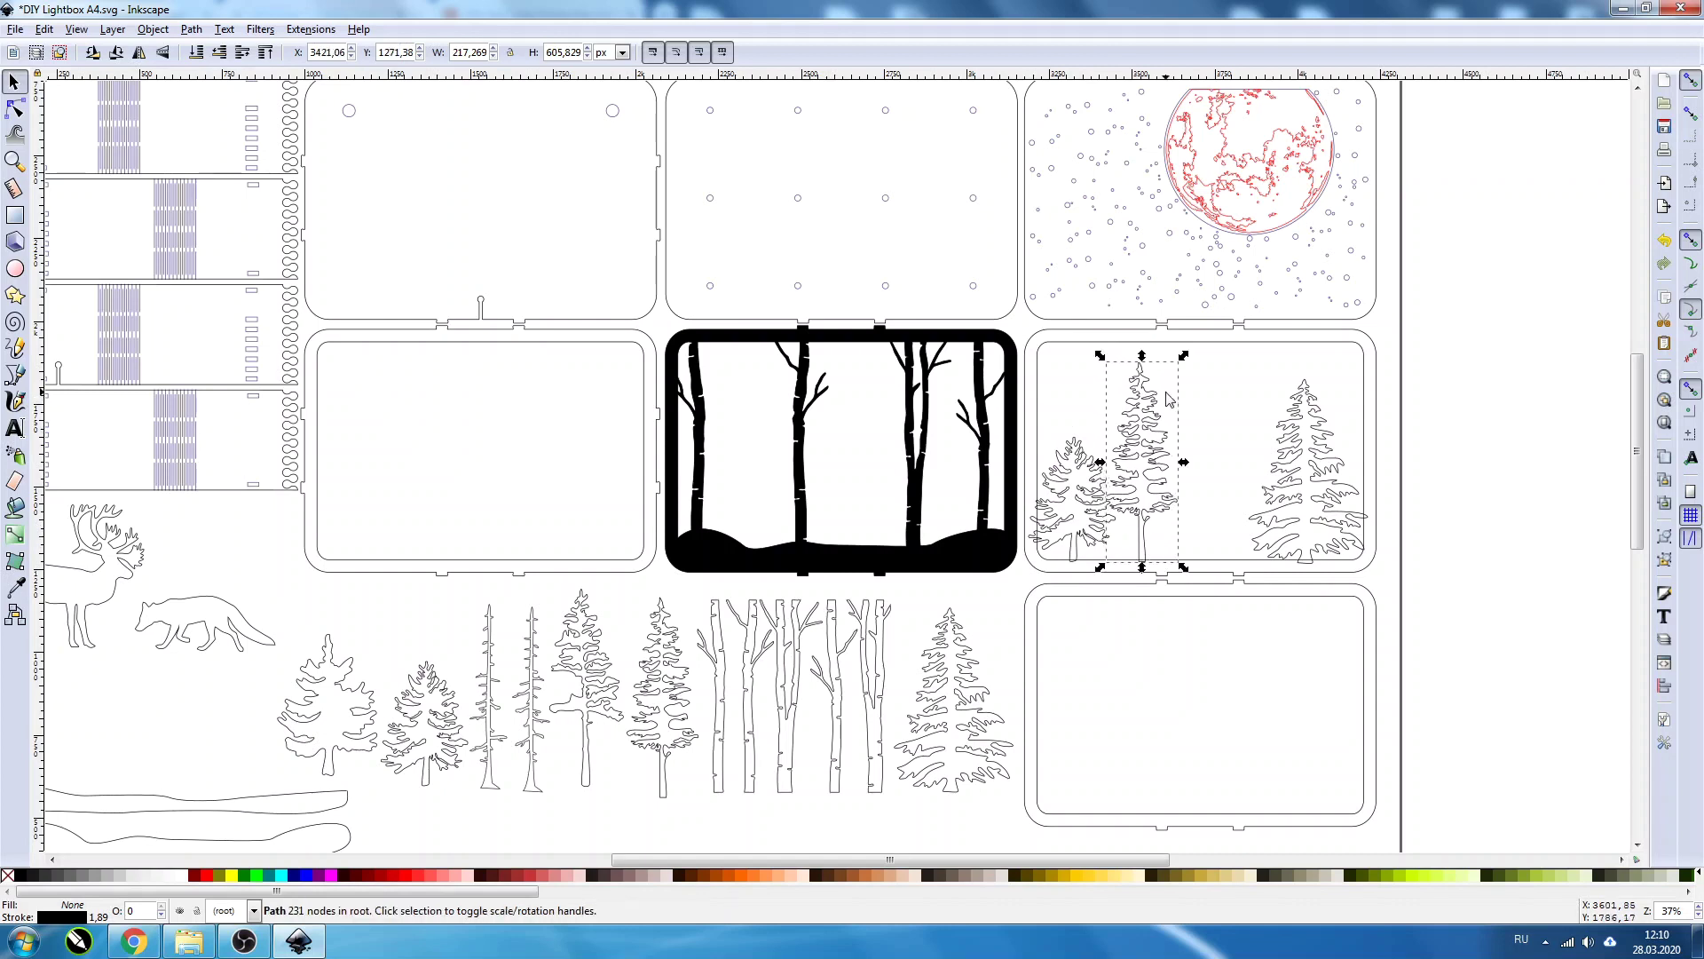
pyautogui.moveTo(1142, 355); pyautogui.dragTo(1139, 343)
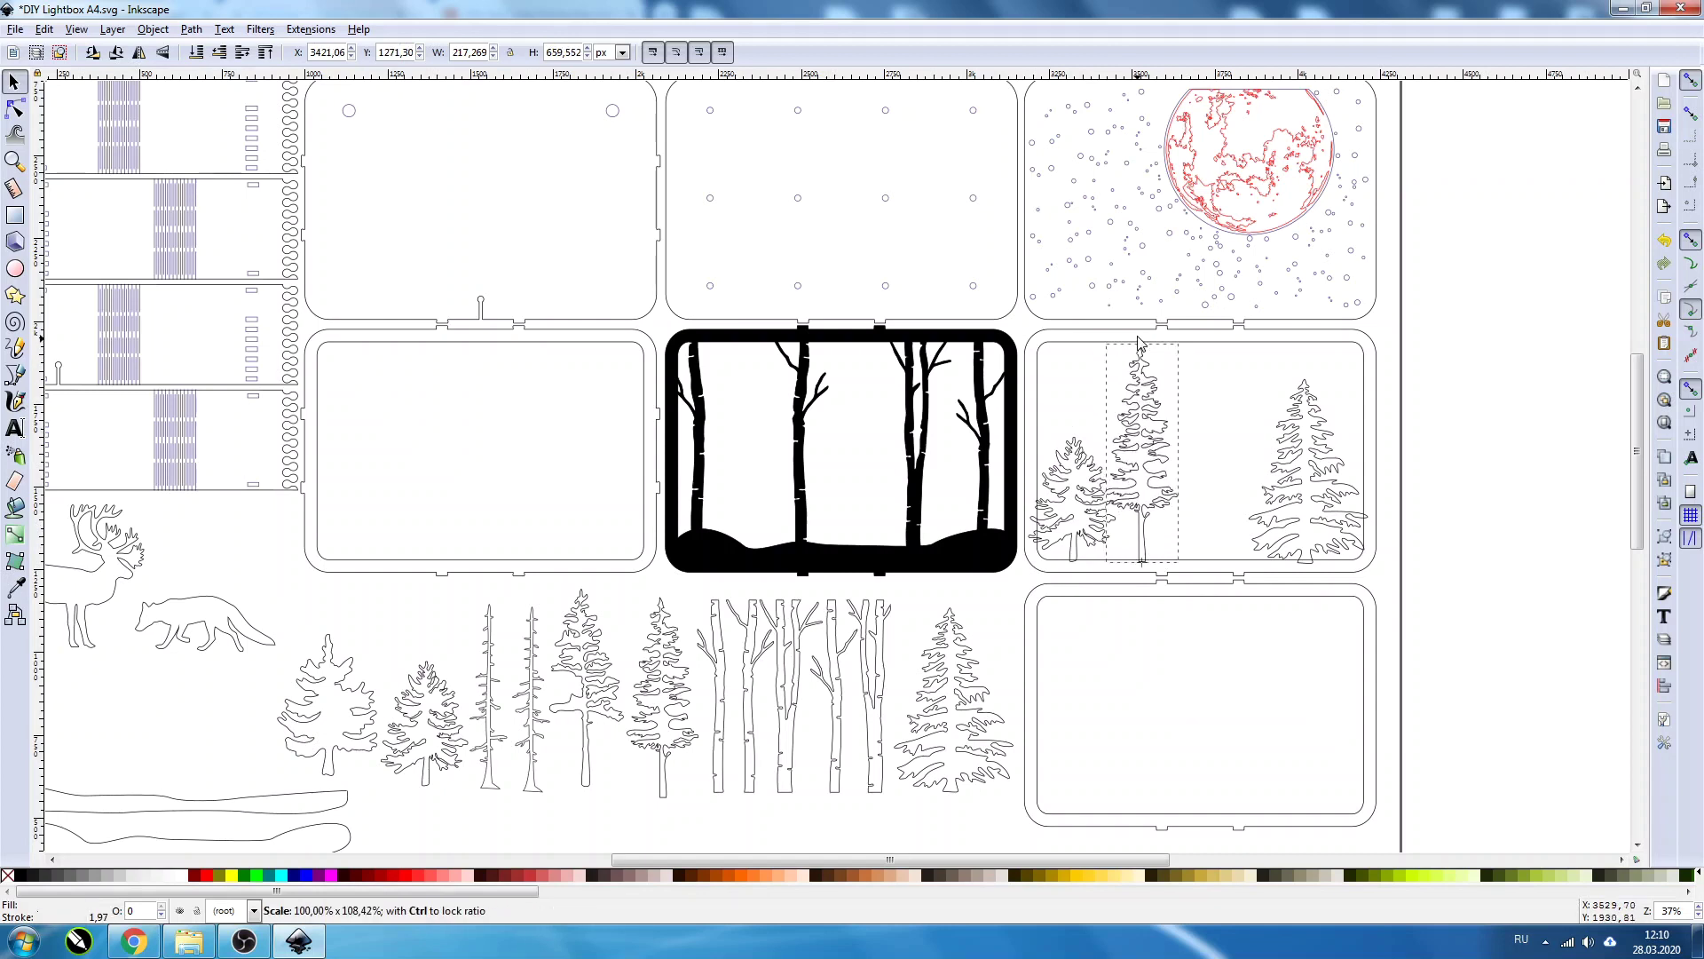
# Step: Place the loose wavy ground strip under the right panel's trees
pyautogui.click(213, 806)
pyautogui.moveTo(215, 810); pyautogui.dragTo(1190, 568)
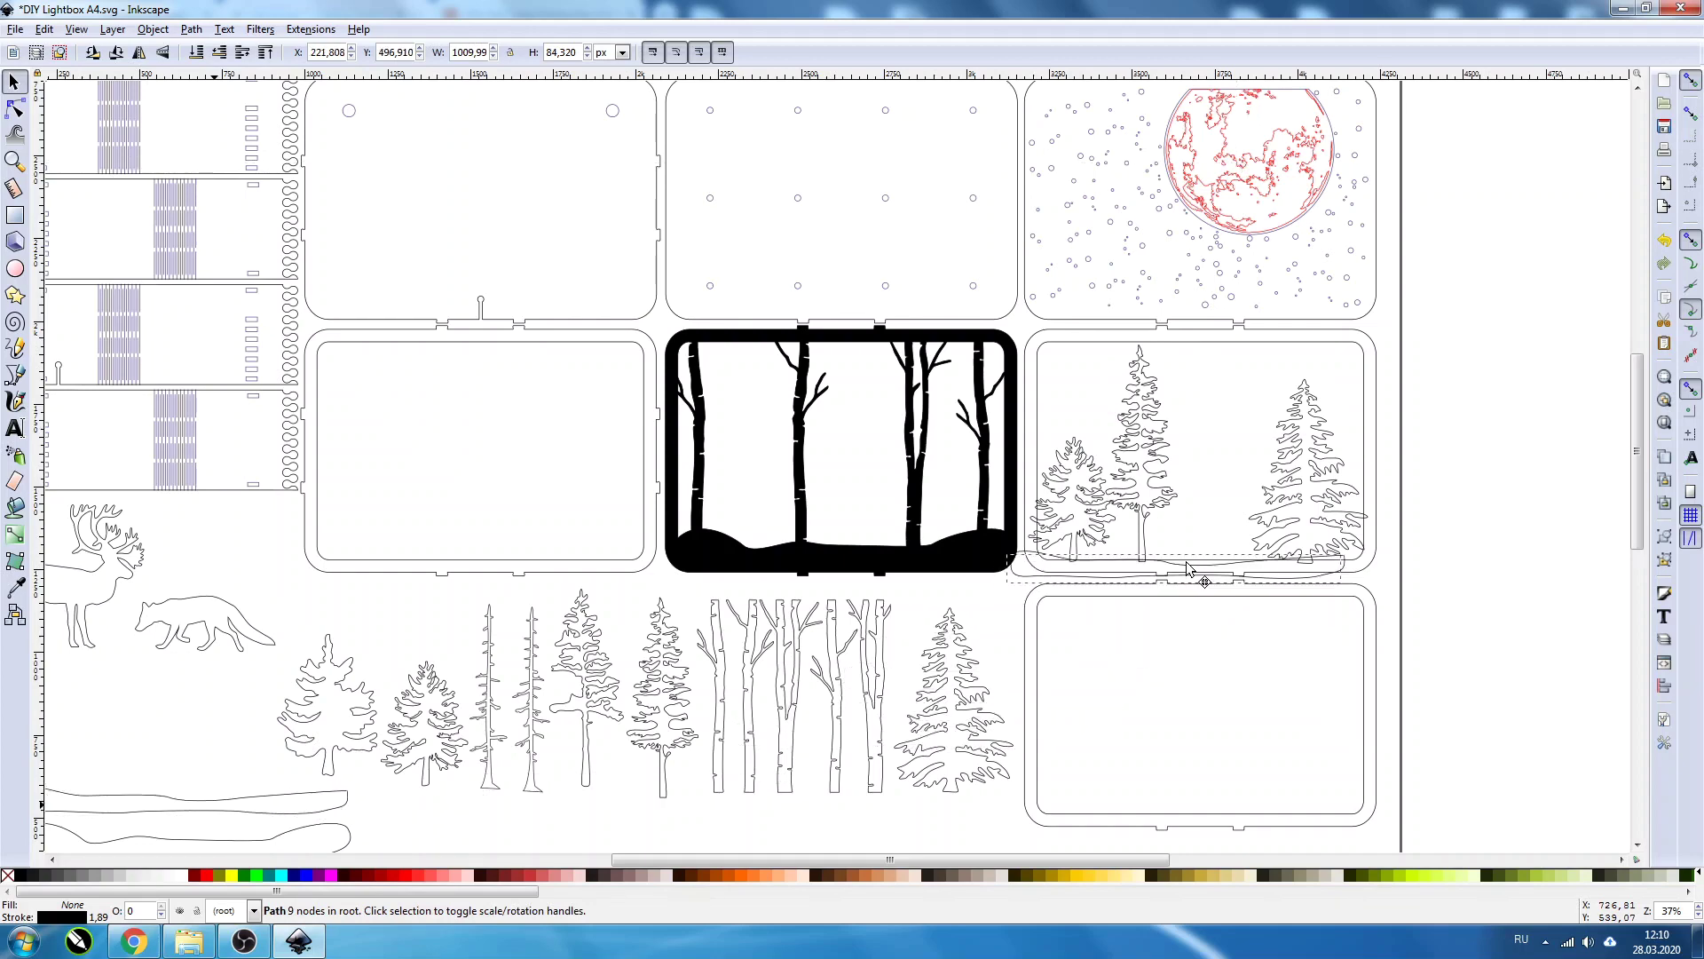
pyautogui.moveTo(1189, 569); pyautogui.dragTo(1205, 558)
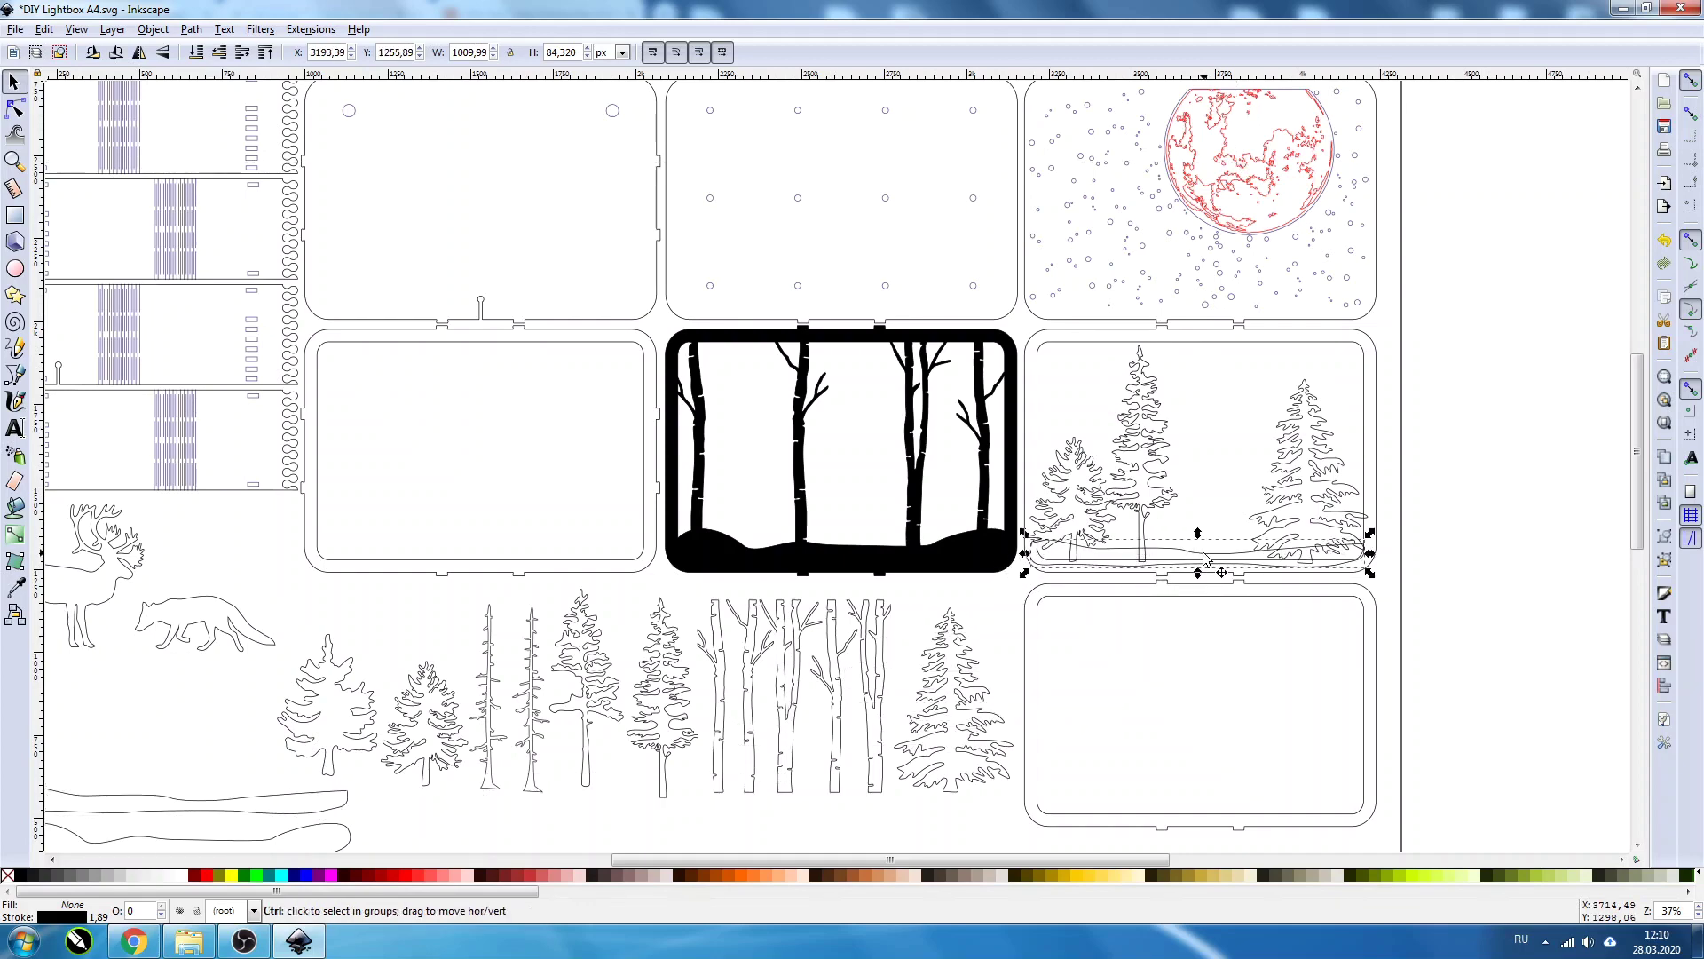
pyautogui.scroll(5, 1204, 557)
pyautogui.scroll(-2, 961, 560)
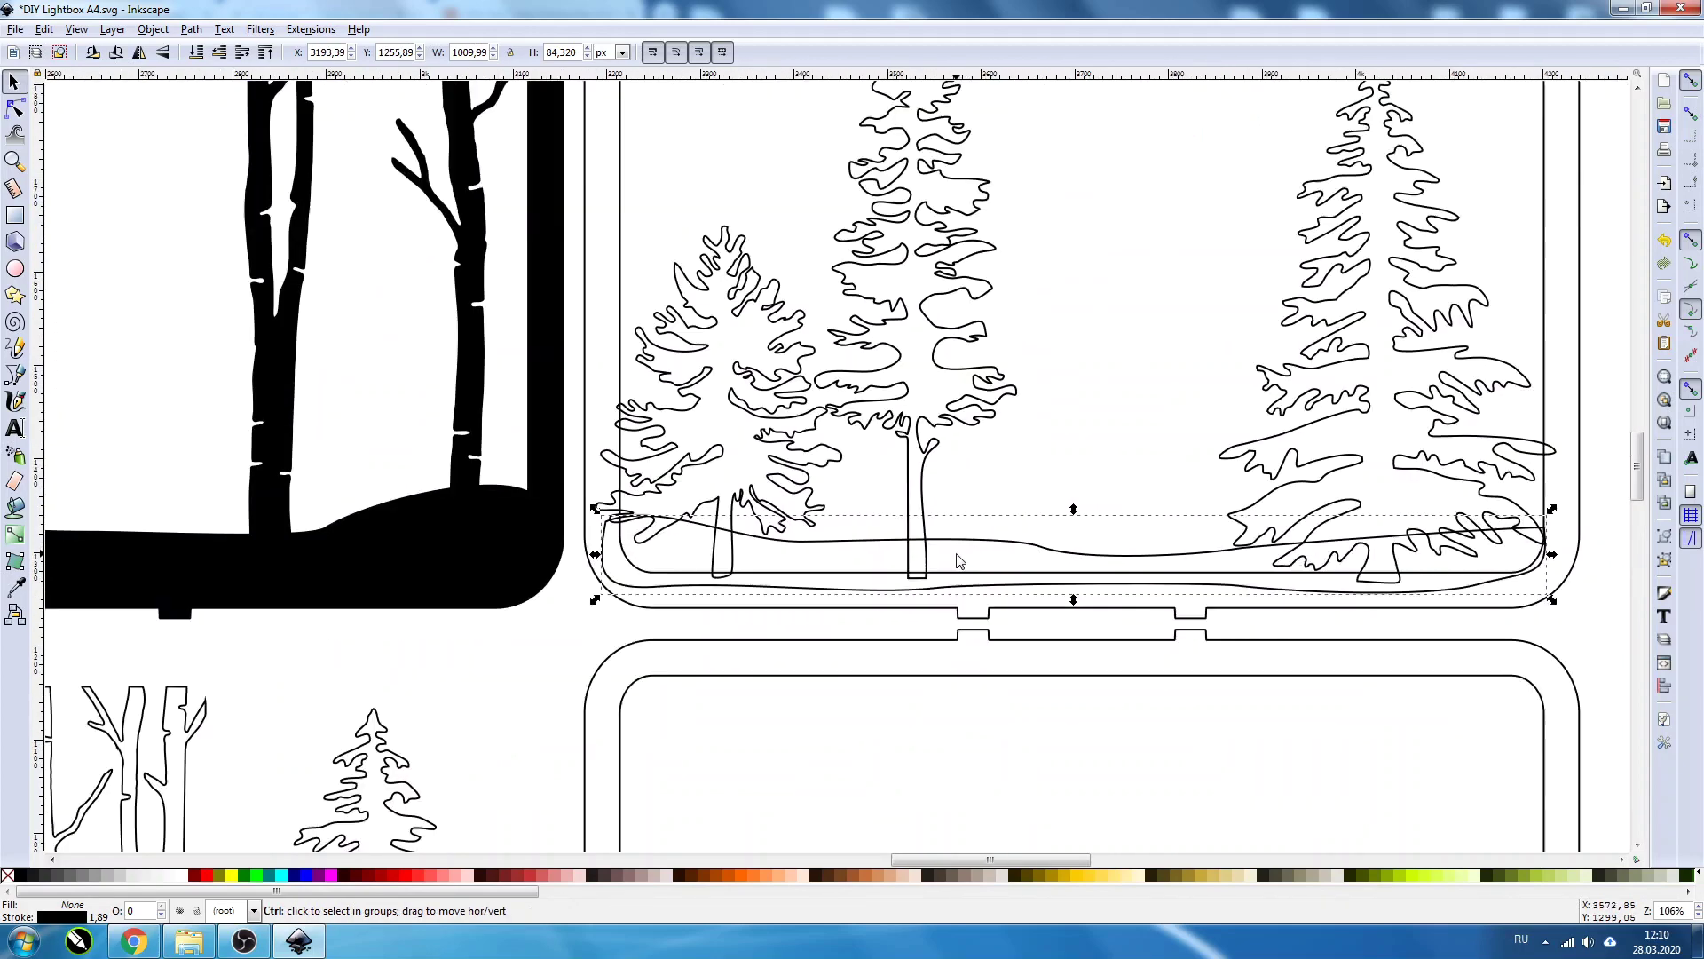
# Step: Lift the small left pine and stretch the right fir up to the panel's top
pyautogui.click(707, 484)
pyautogui.click(754, 502)
pyautogui.moveTo(762, 513); pyautogui.dragTo(748, 471)
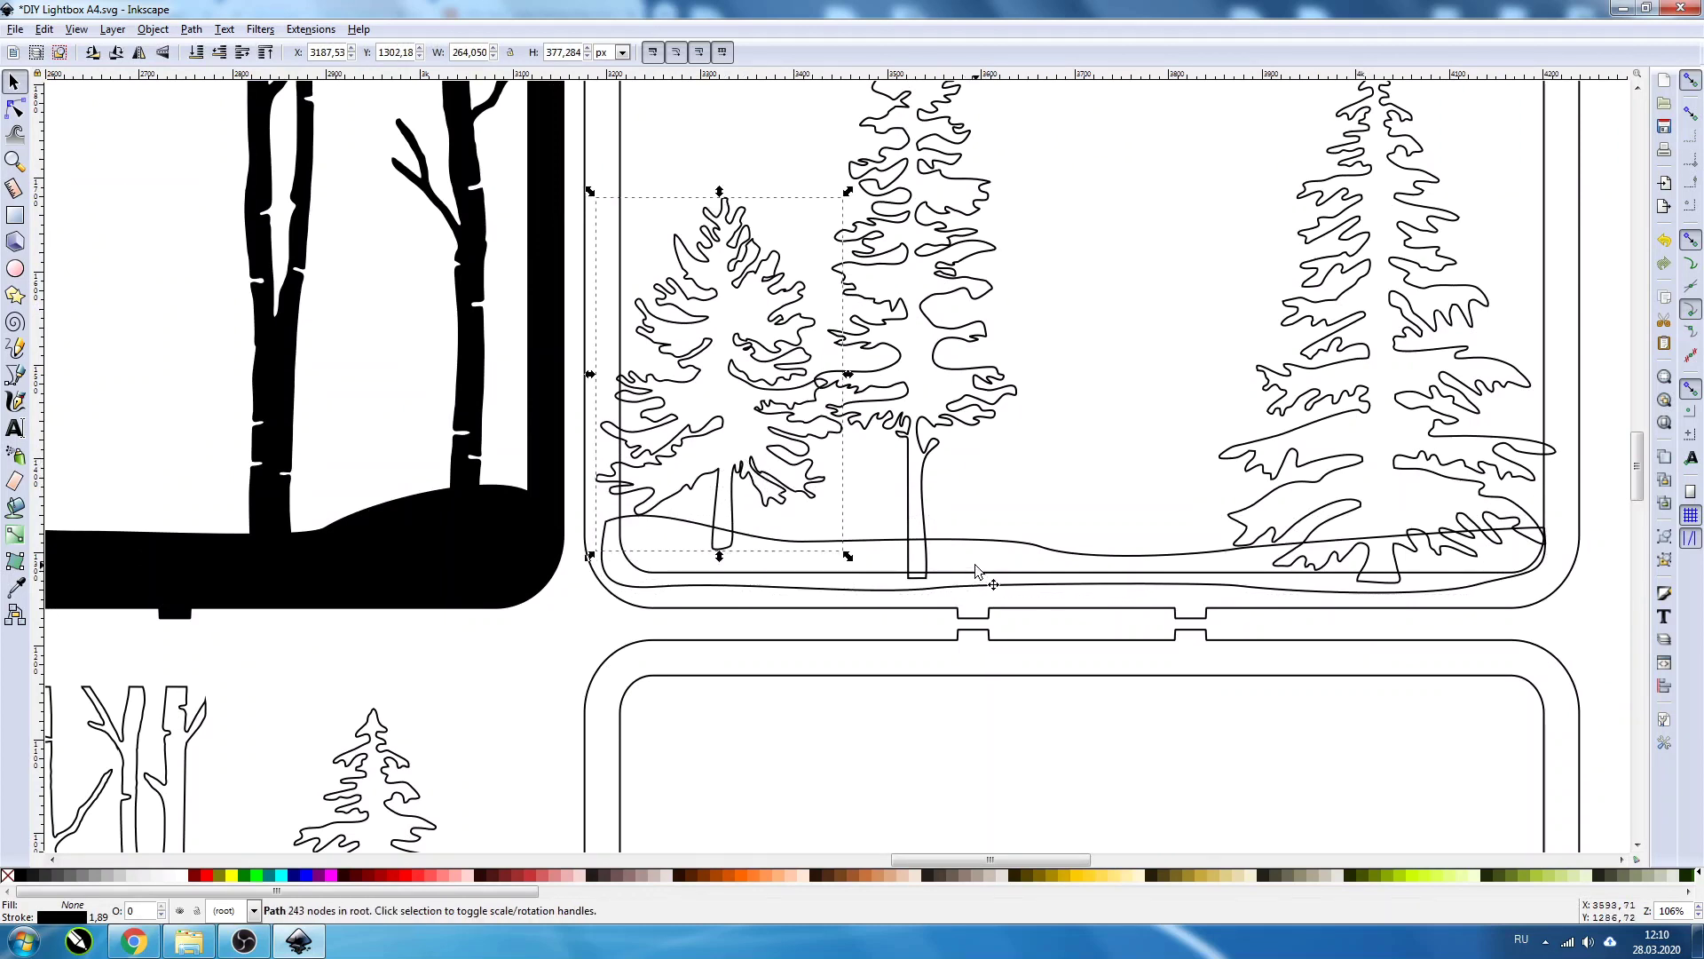
pyautogui.press('Escape')
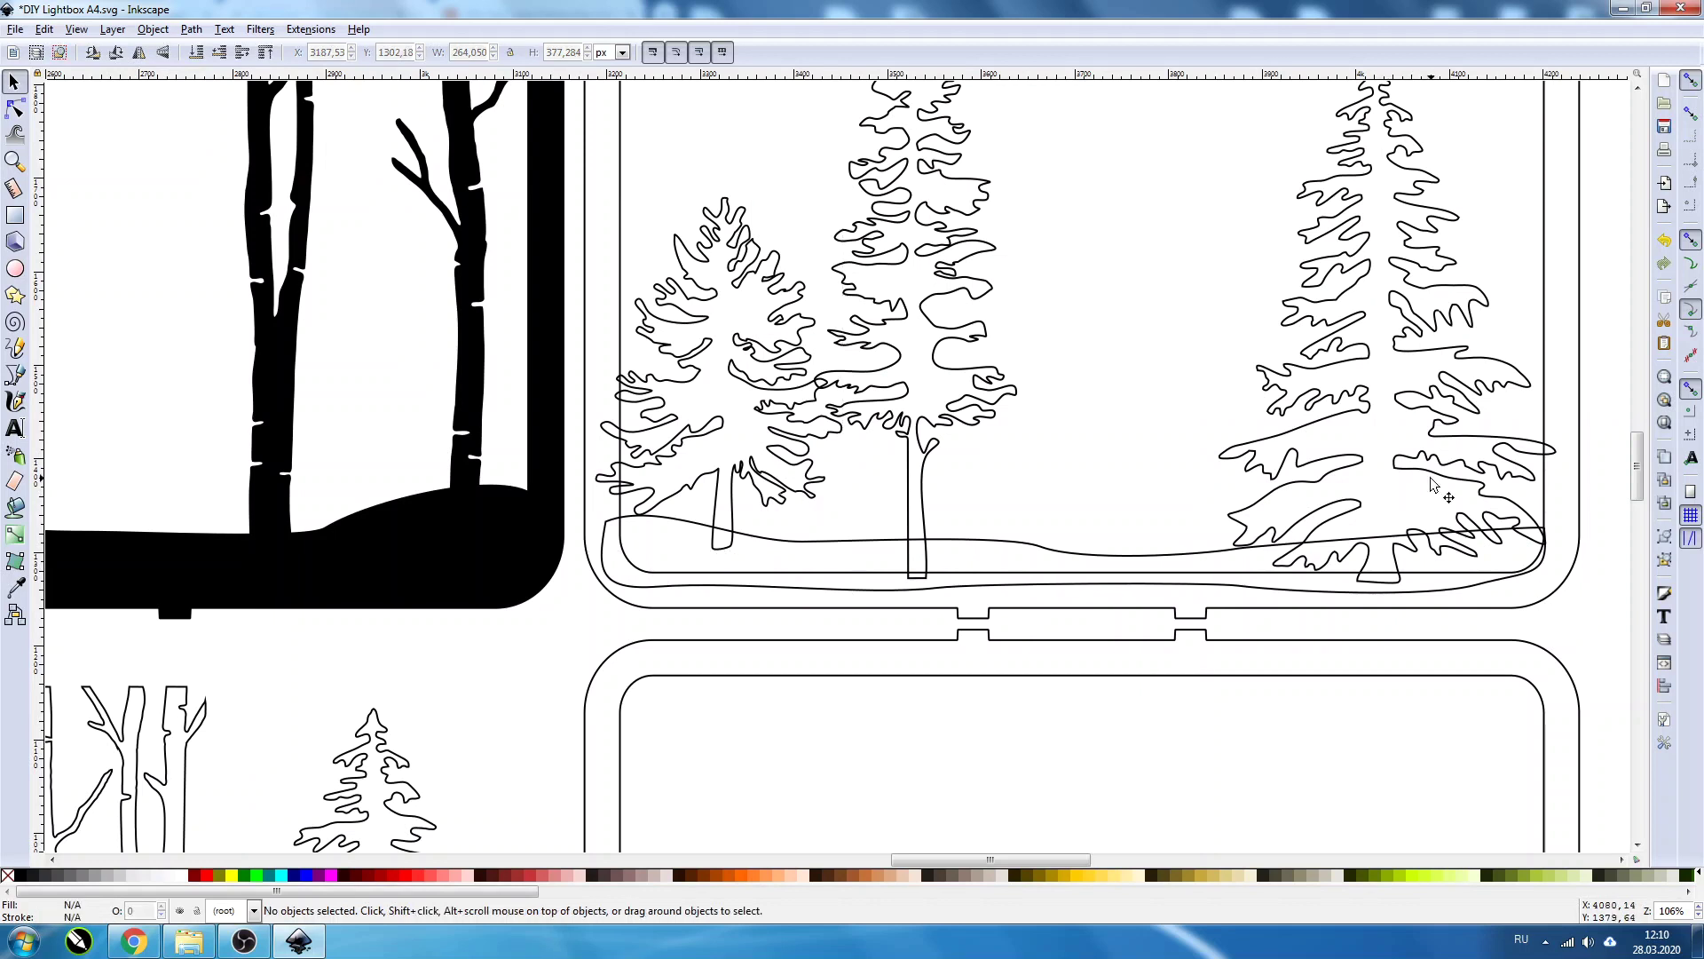
pyautogui.click(1435, 491)
pyautogui.moveTo(1443, 488); pyautogui.dragTo(1452, 478)
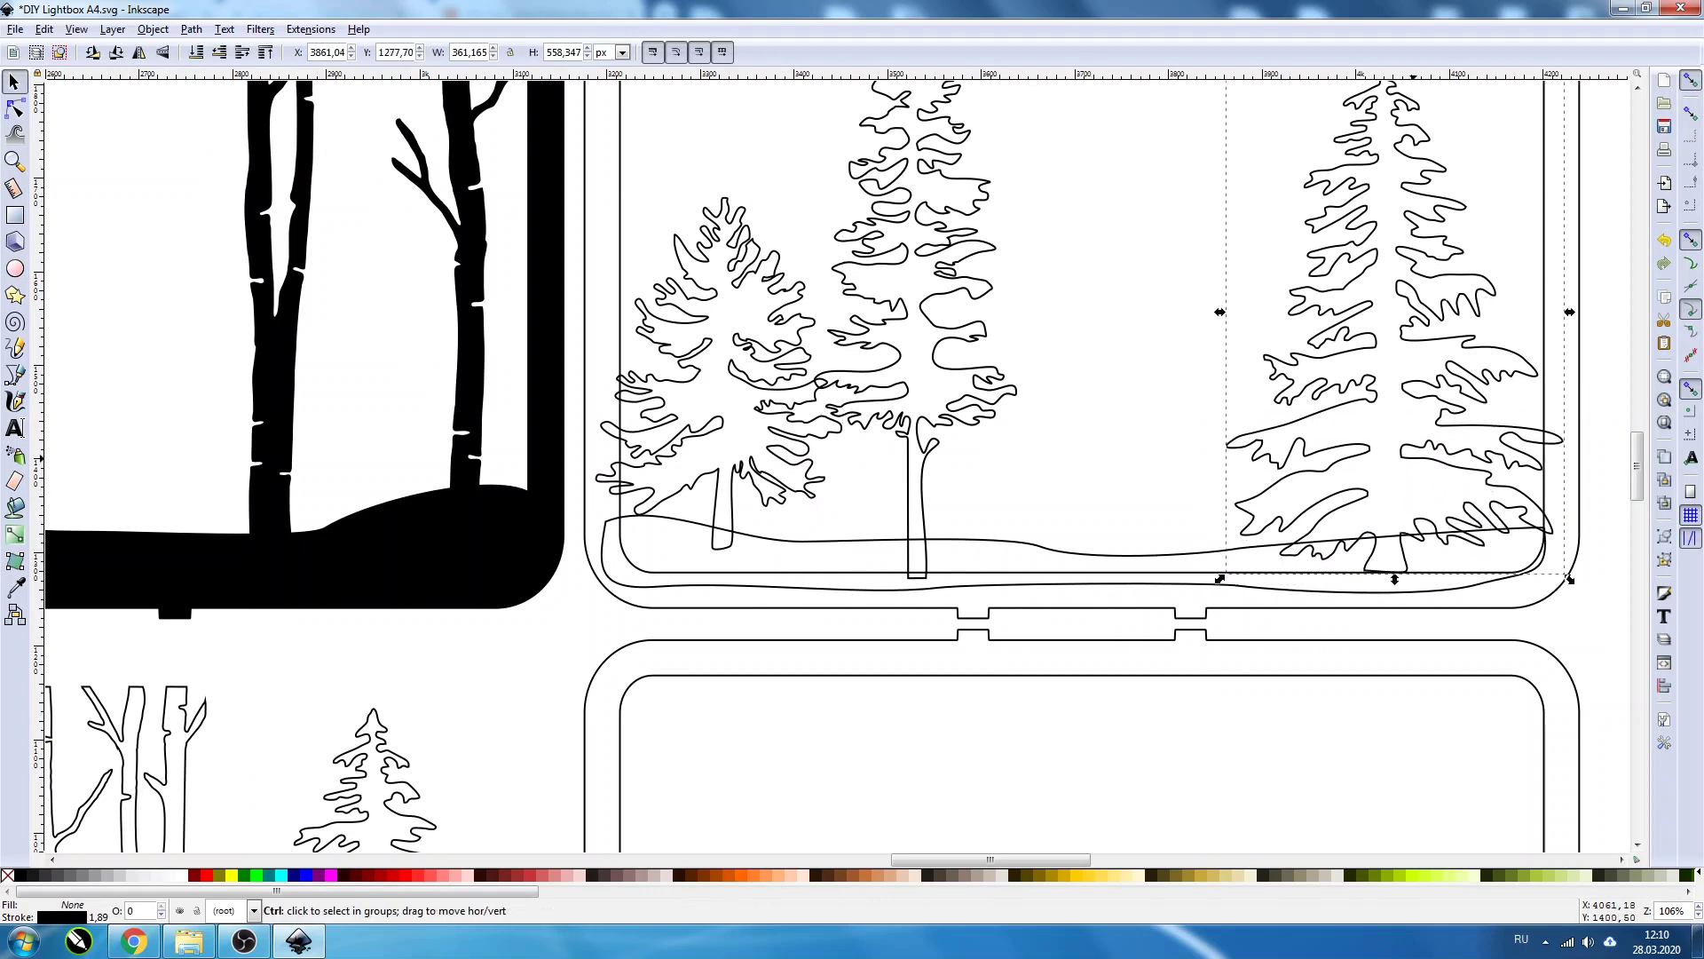
pyautogui.scroll(-2, 1420, 497)
pyautogui.moveTo(1271, 296); pyautogui.dragTo(1269, 253)
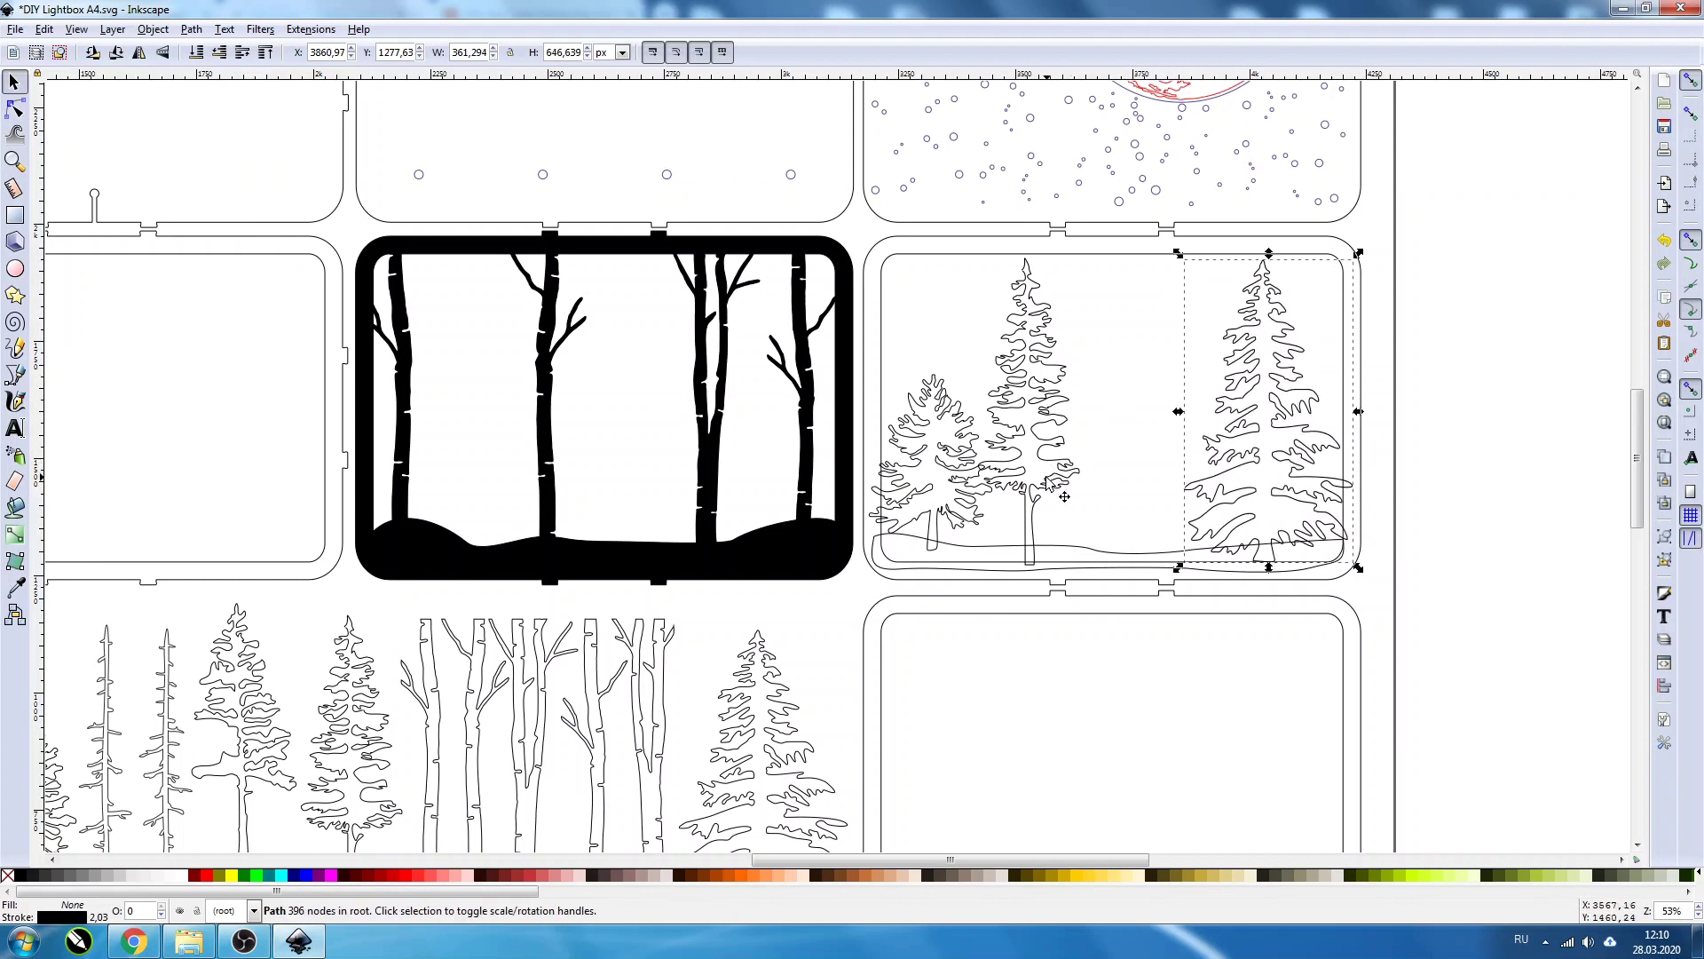
# Step: Group the three firs, ground curve and frame and fill the group 50% gray
pyautogui.press('shift')
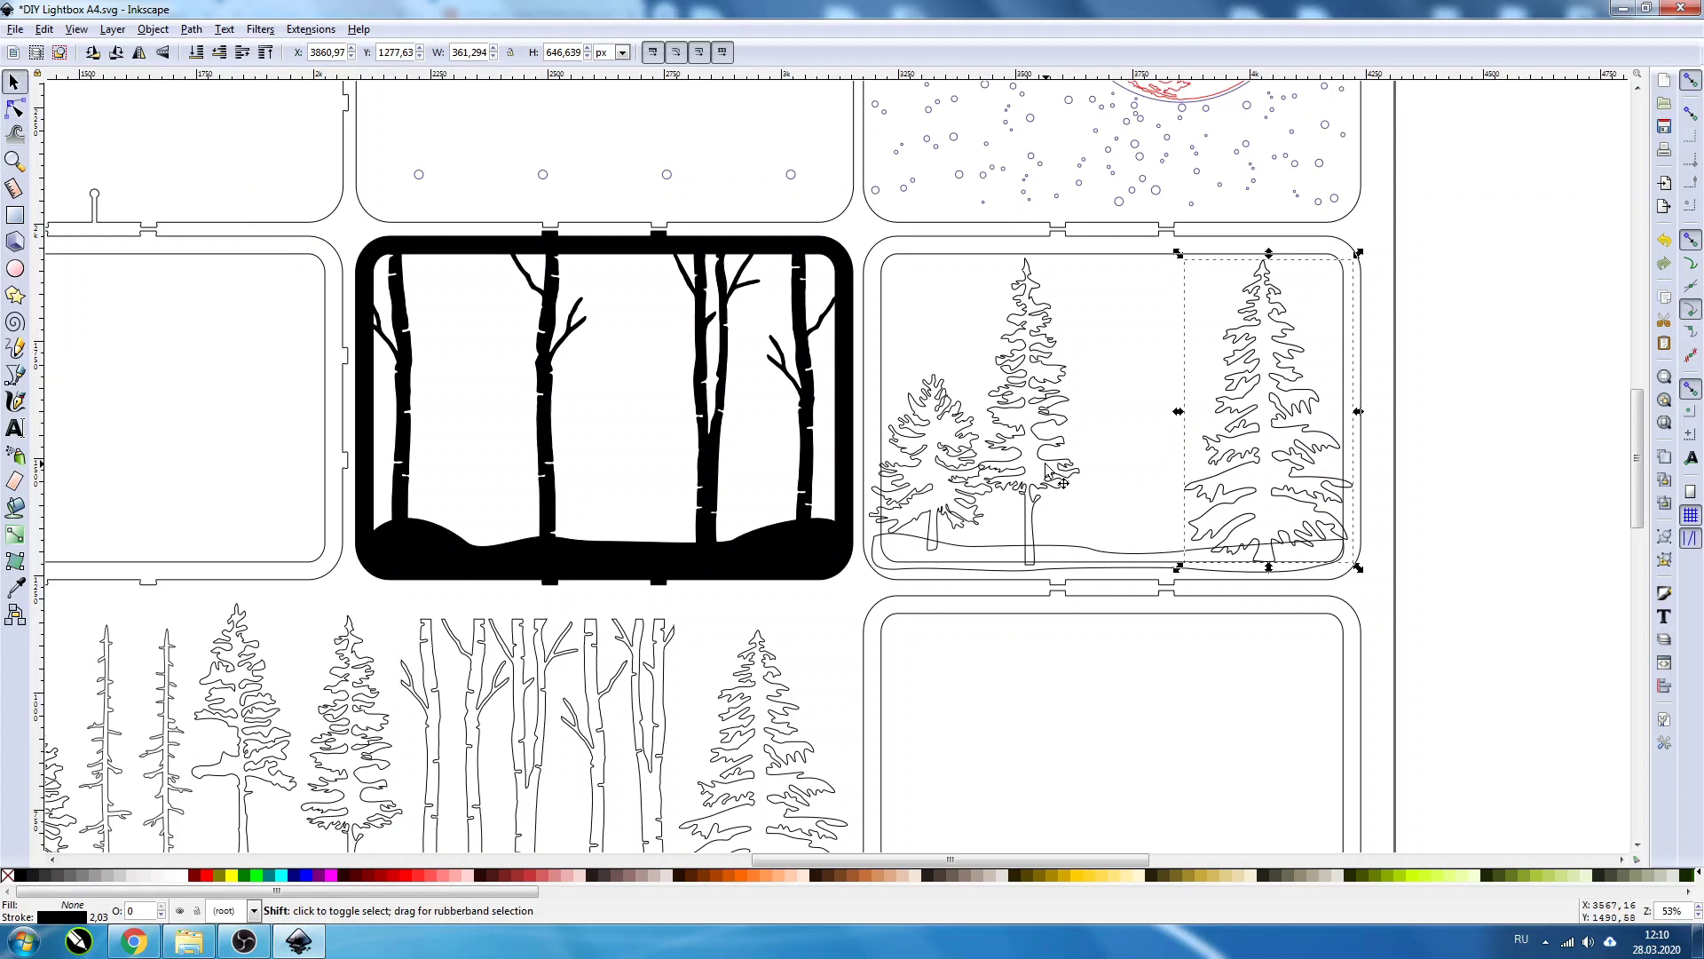
pyautogui.keyDown('shift'); pyautogui.click(1047, 471); pyautogui.keyUp('shift')
pyautogui.keyDown('shift'); pyautogui.click(952, 452); pyautogui.keyUp('shift')
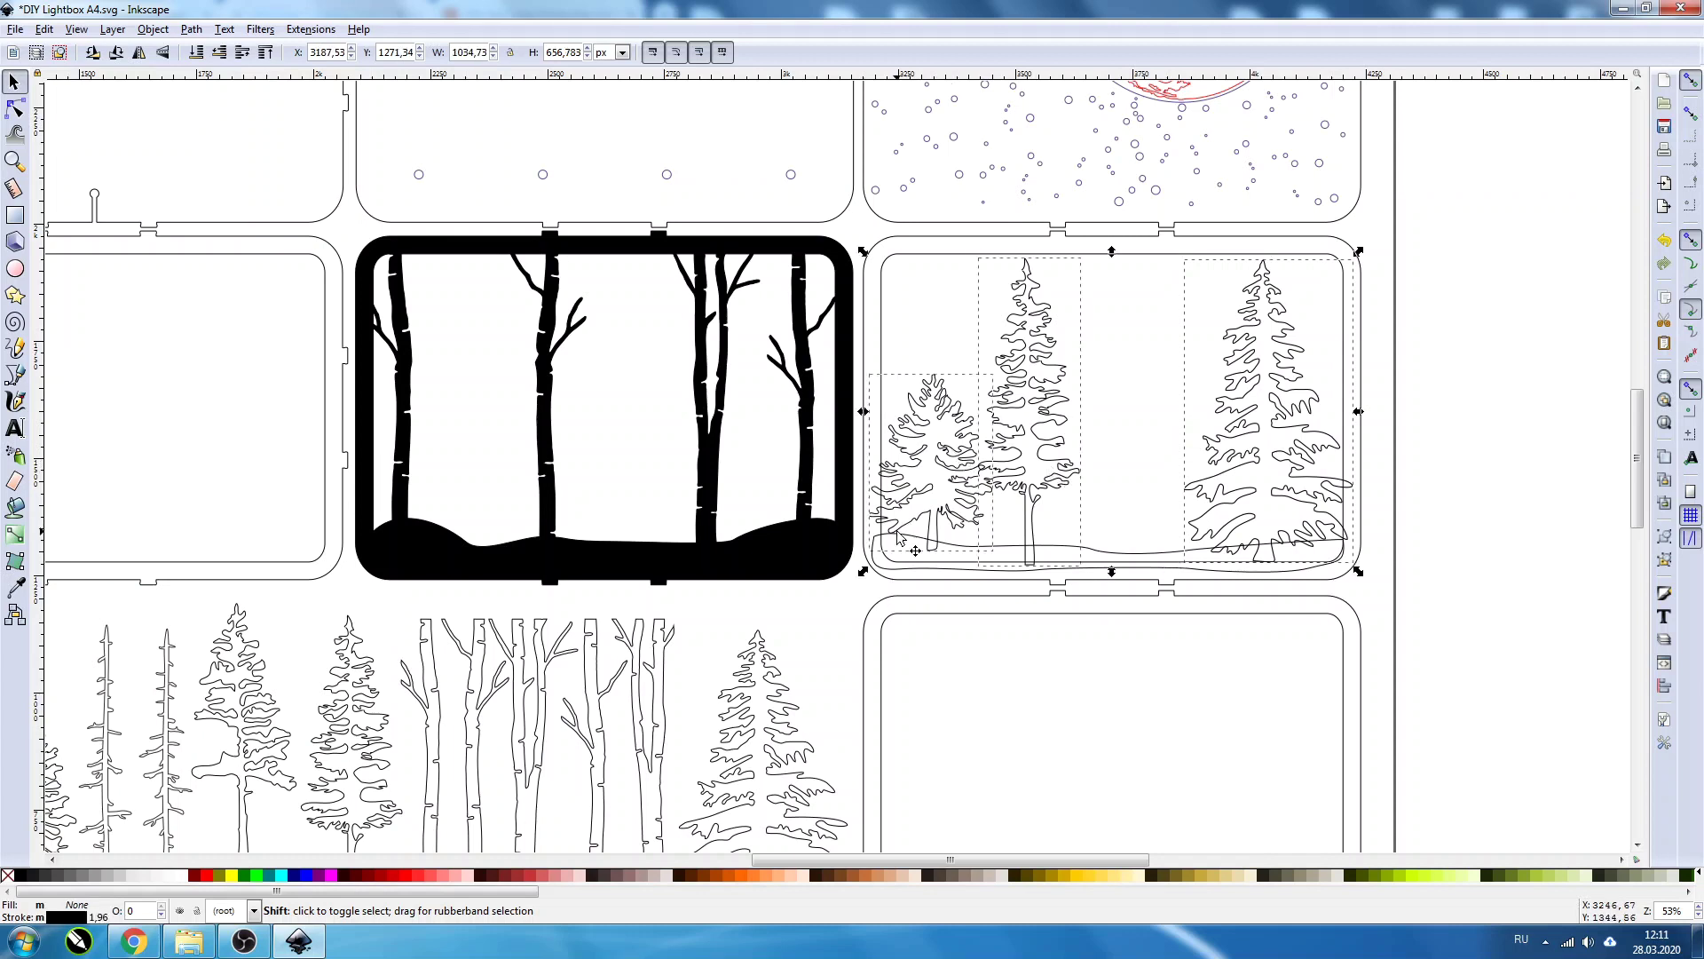
pyautogui.keyDown('shift'); pyautogui.click(1112, 556); pyautogui.keyUp('shift')
pyautogui.keyDown('shift'); pyautogui.click(1146, 240); pyautogui.keyUp('shift')
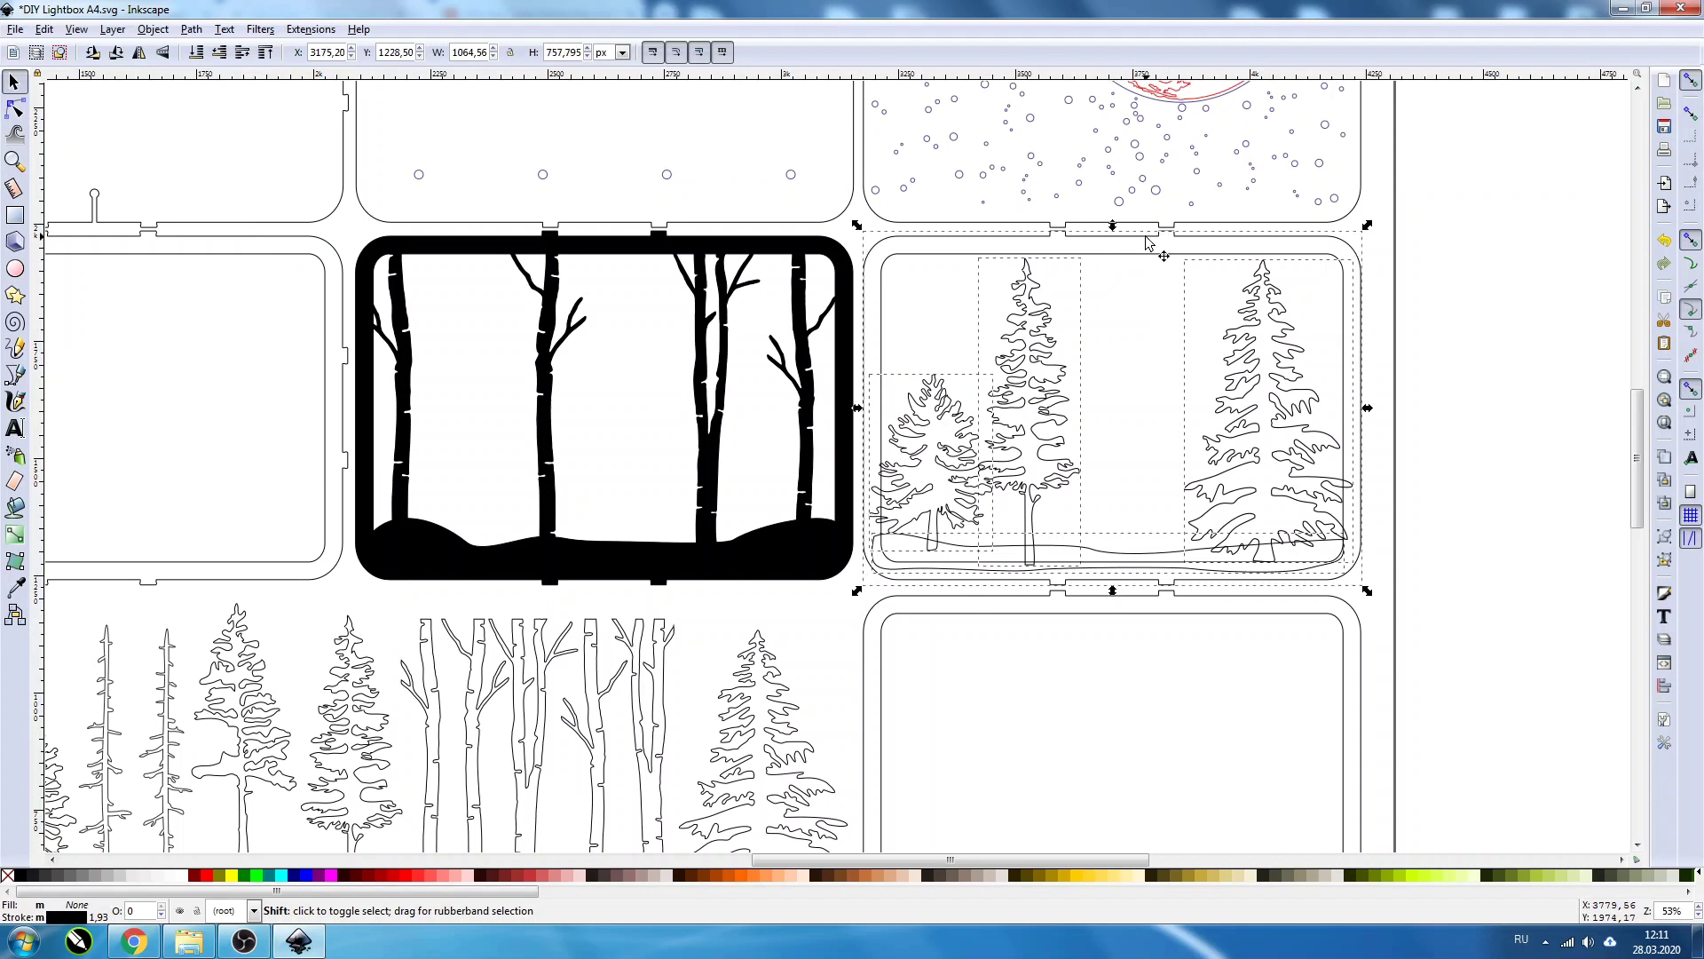
pyautogui.click(1660, 536)
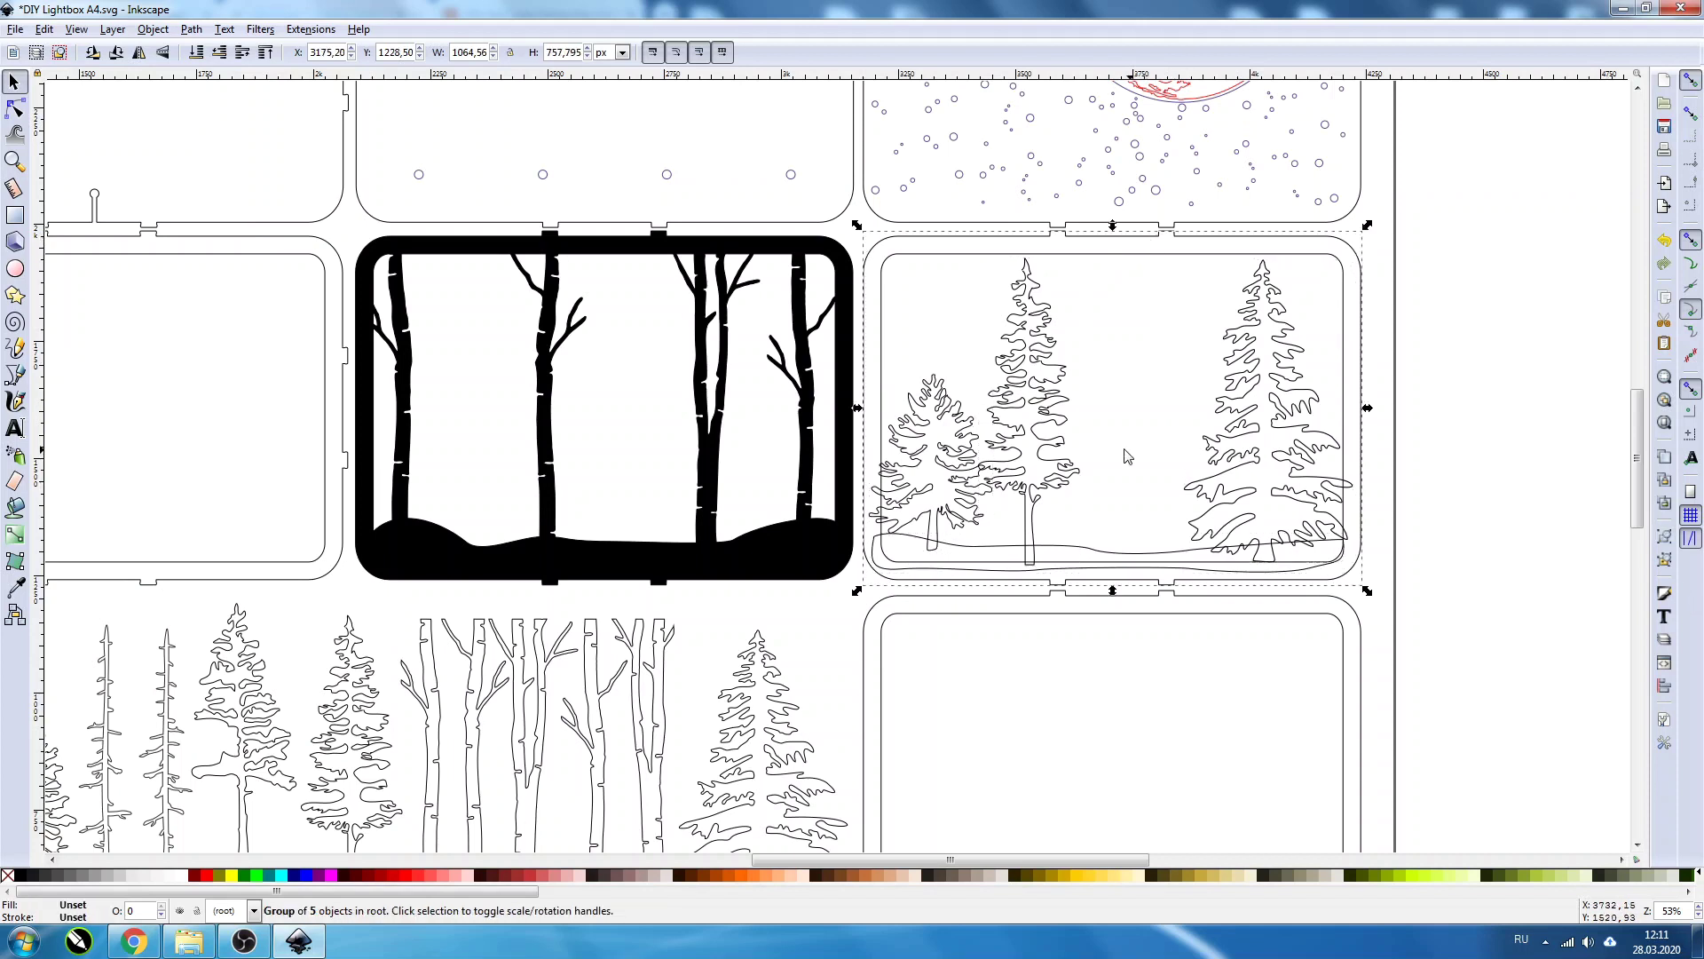
pyautogui.click(59, 878)
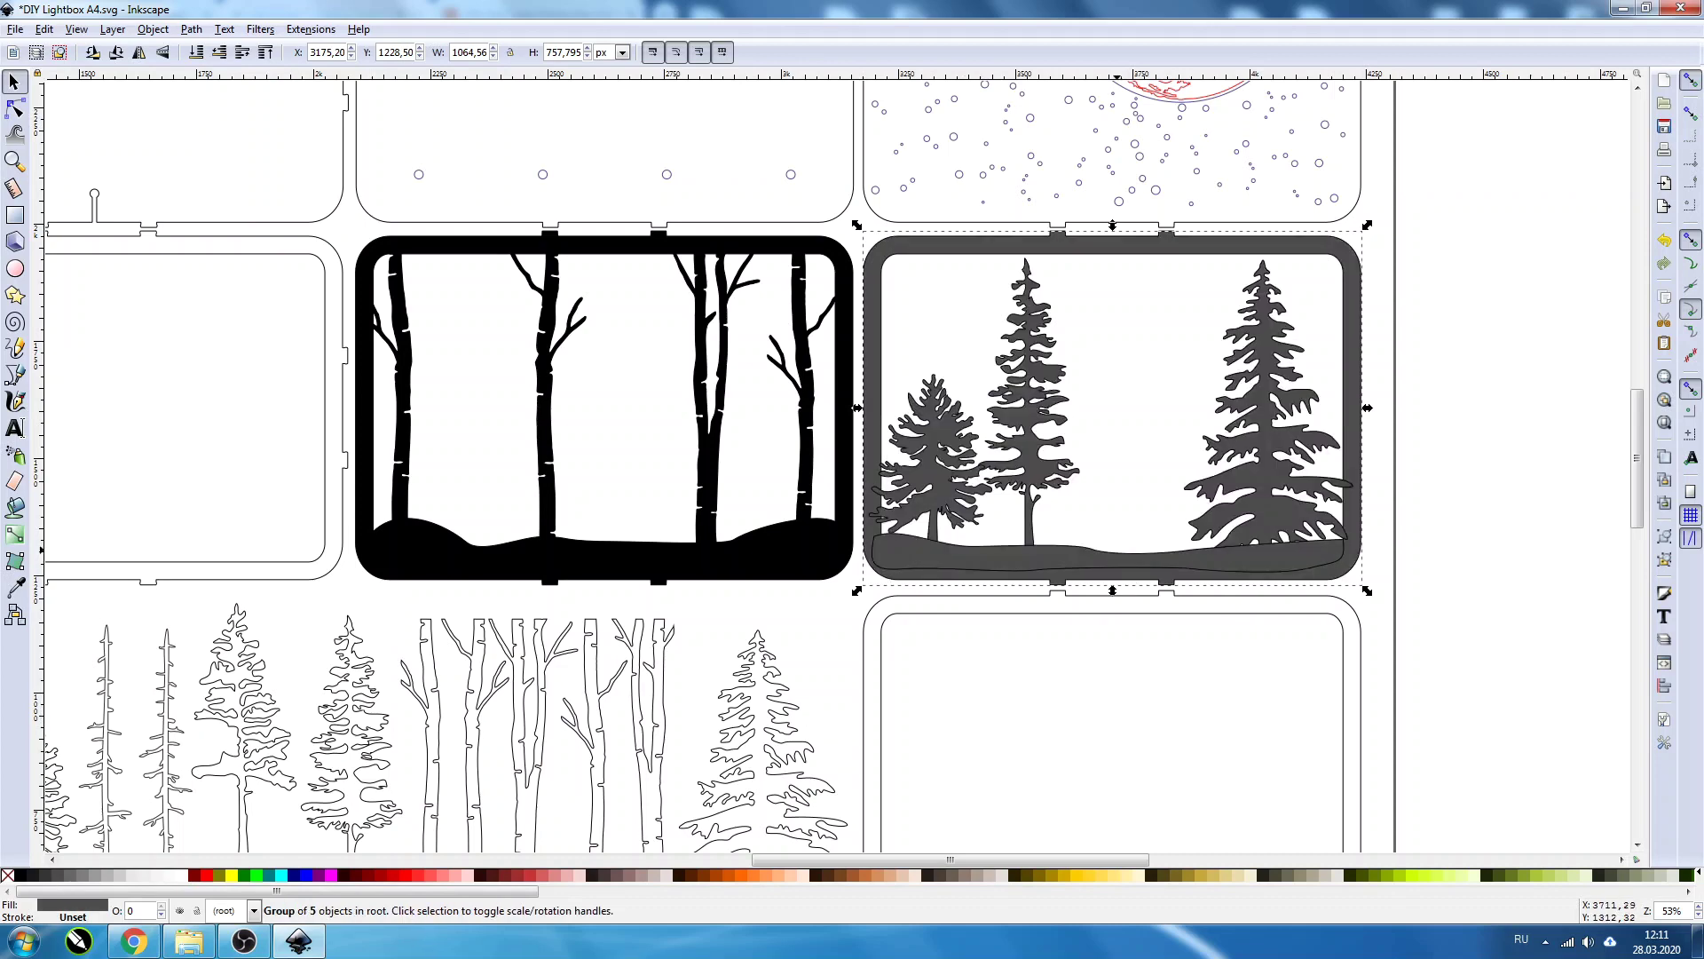
# Step: Lay the gray pine panel group over the black birch panel
pyautogui.scroll(-1, 1114, 587)
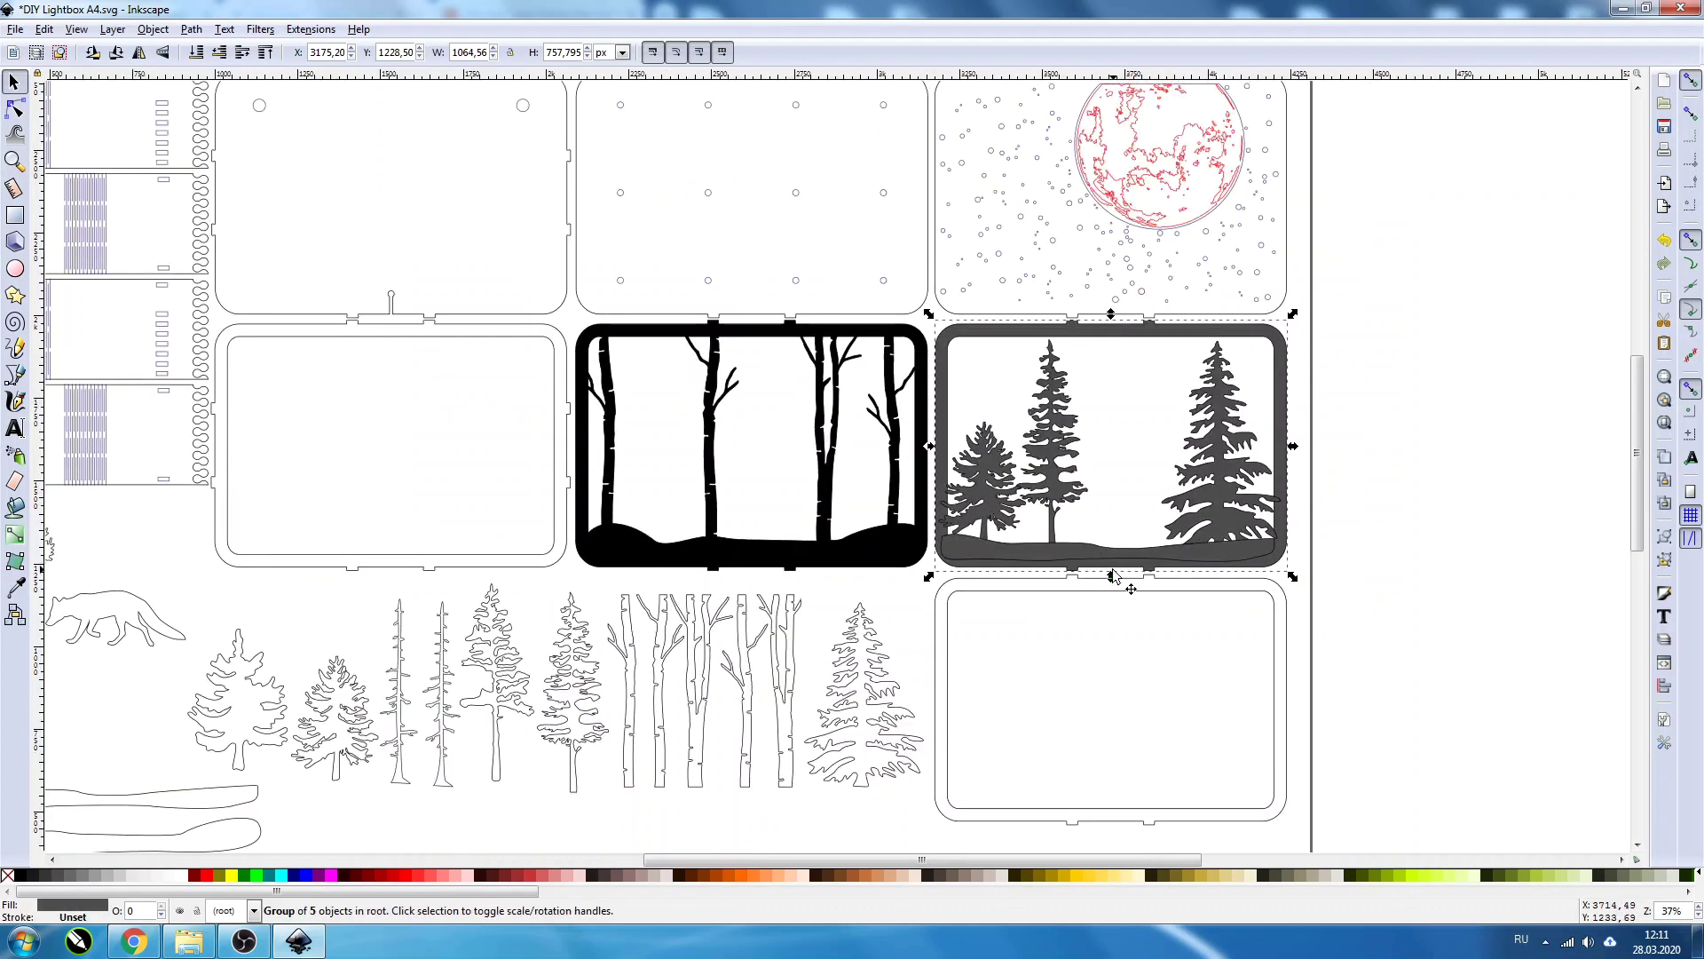
pyautogui.moveTo(1114, 570); pyautogui.dragTo(748, 570)
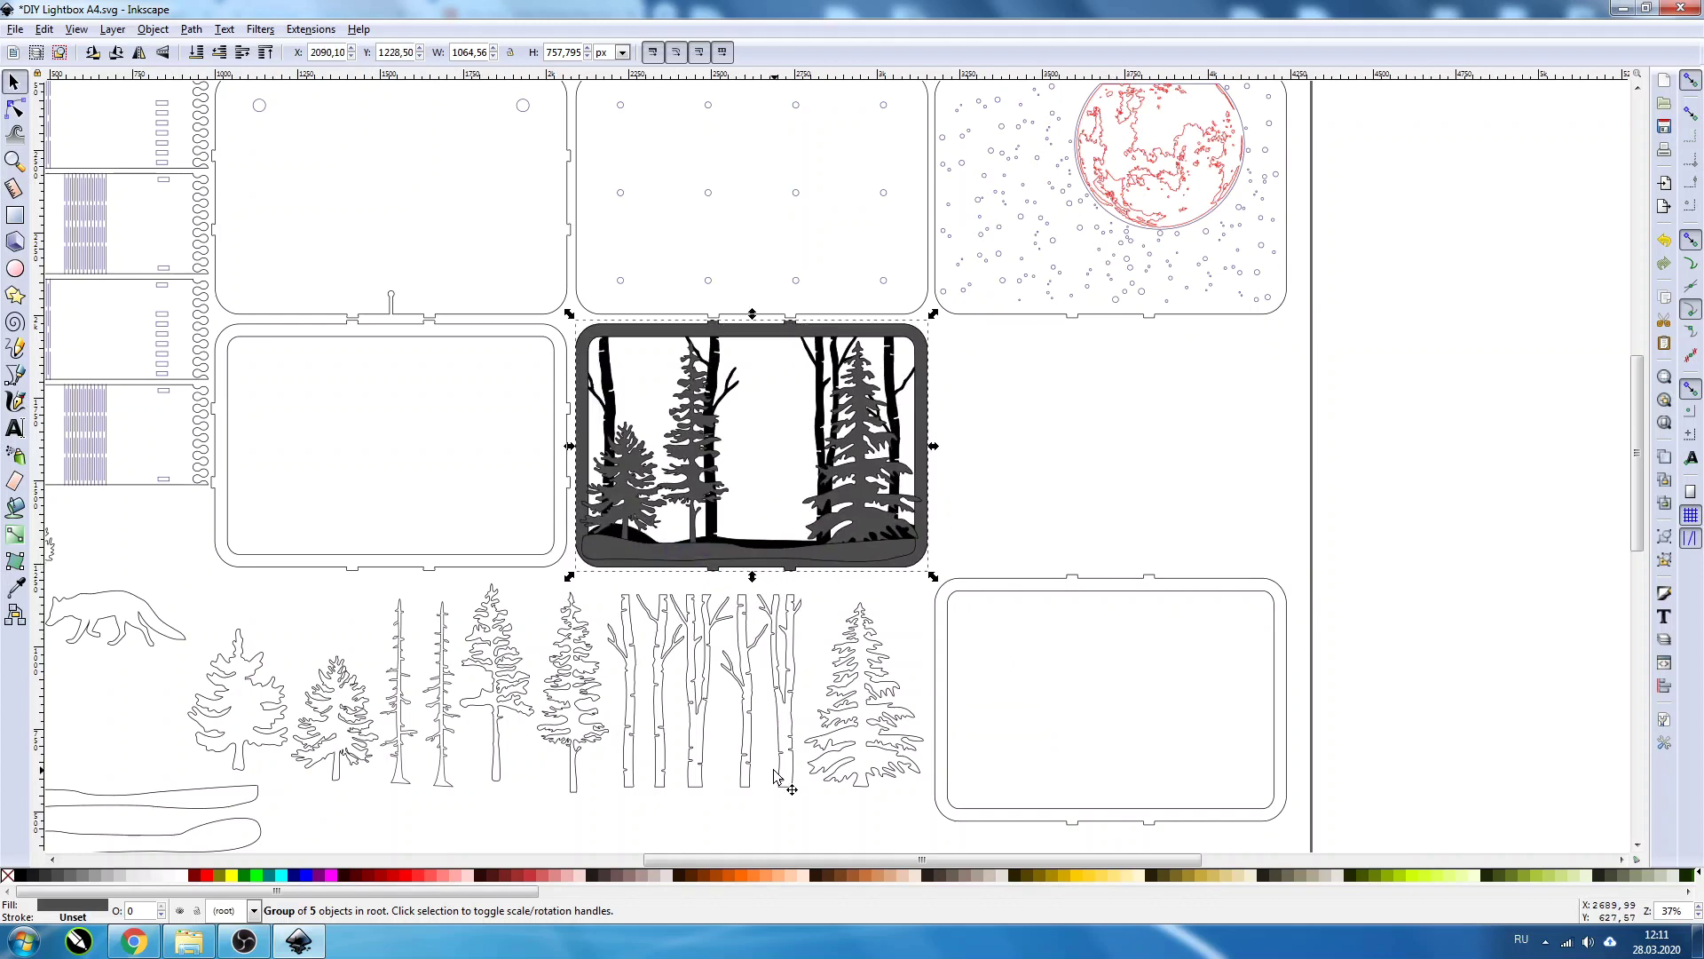
pyautogui.scroll(-1, 420, 797)
pyautogui.scroll(-1, 431, 786)
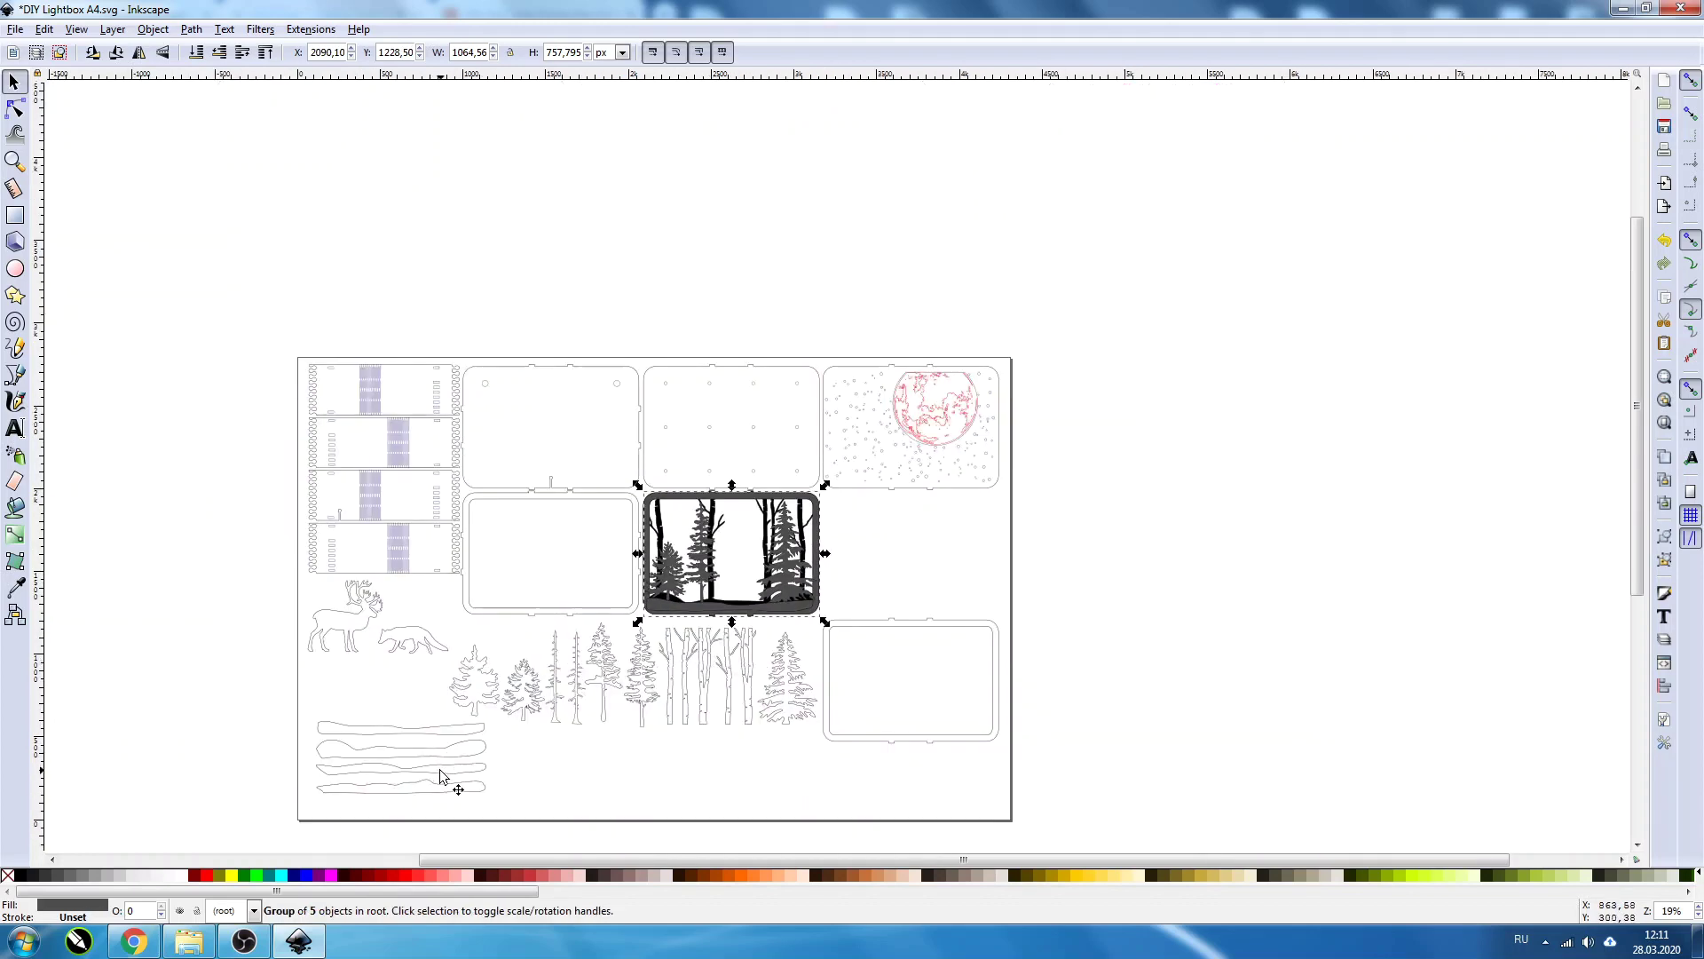
# Step: Move a wavy ground strip and the fox into the lower-right panel
pyautogui.click(425, 789)
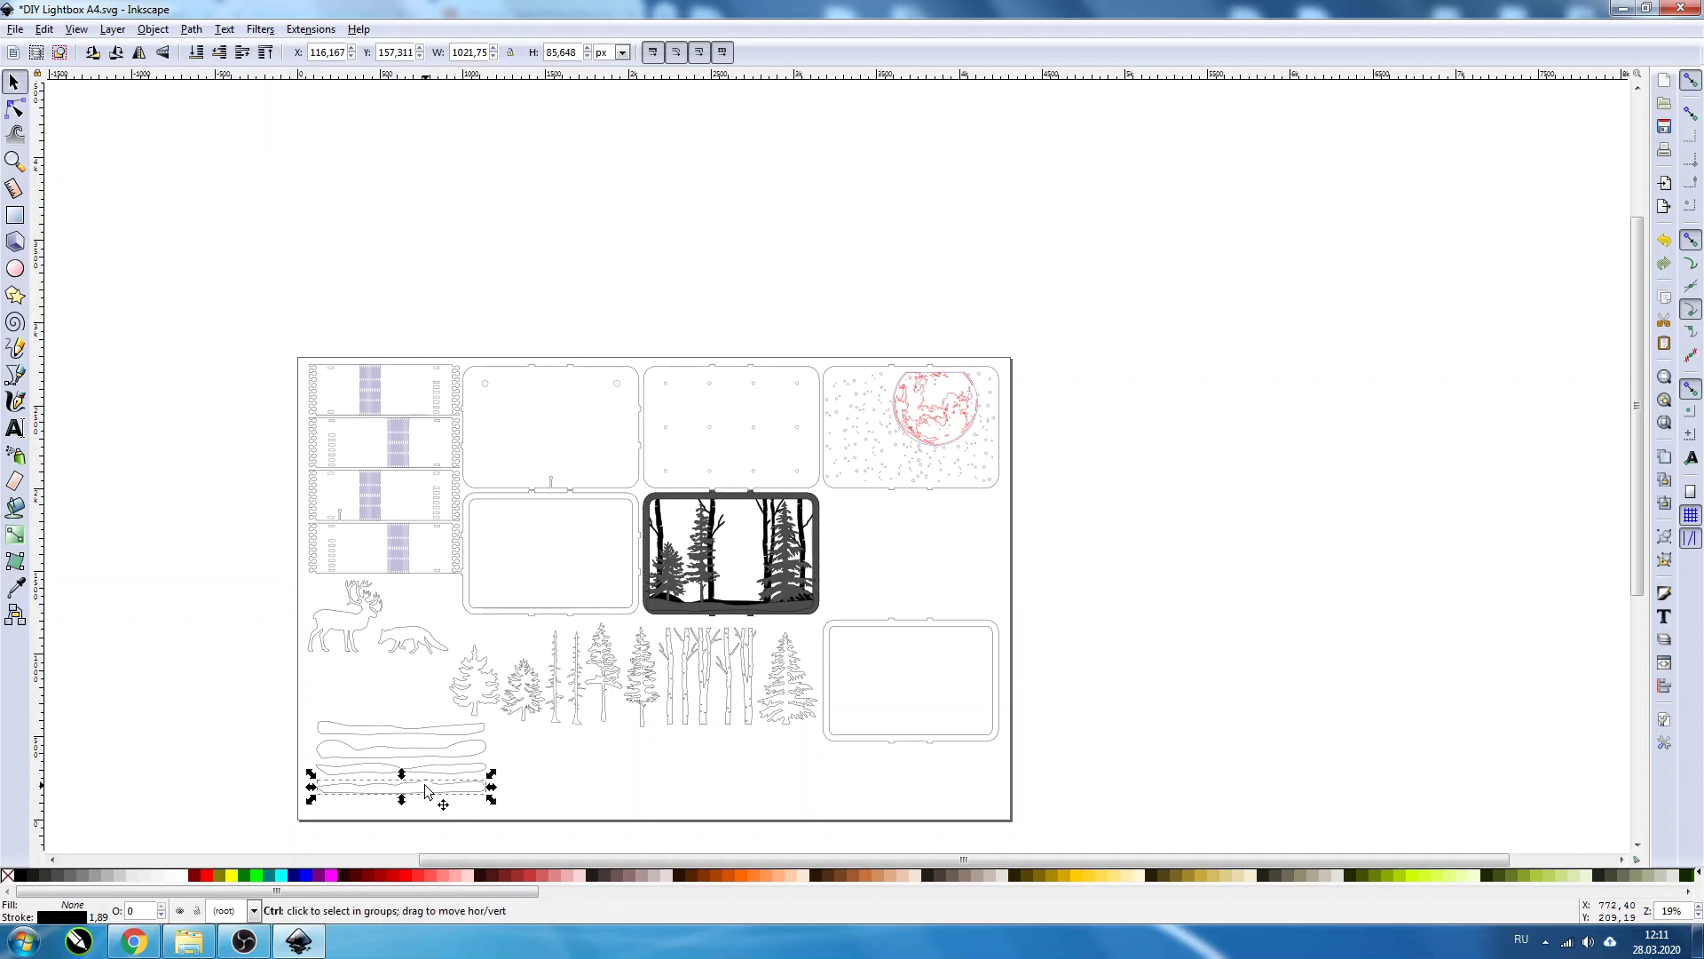
pyautogui.moveTo(425, 789); pyautogui.dragTo(917, 740)
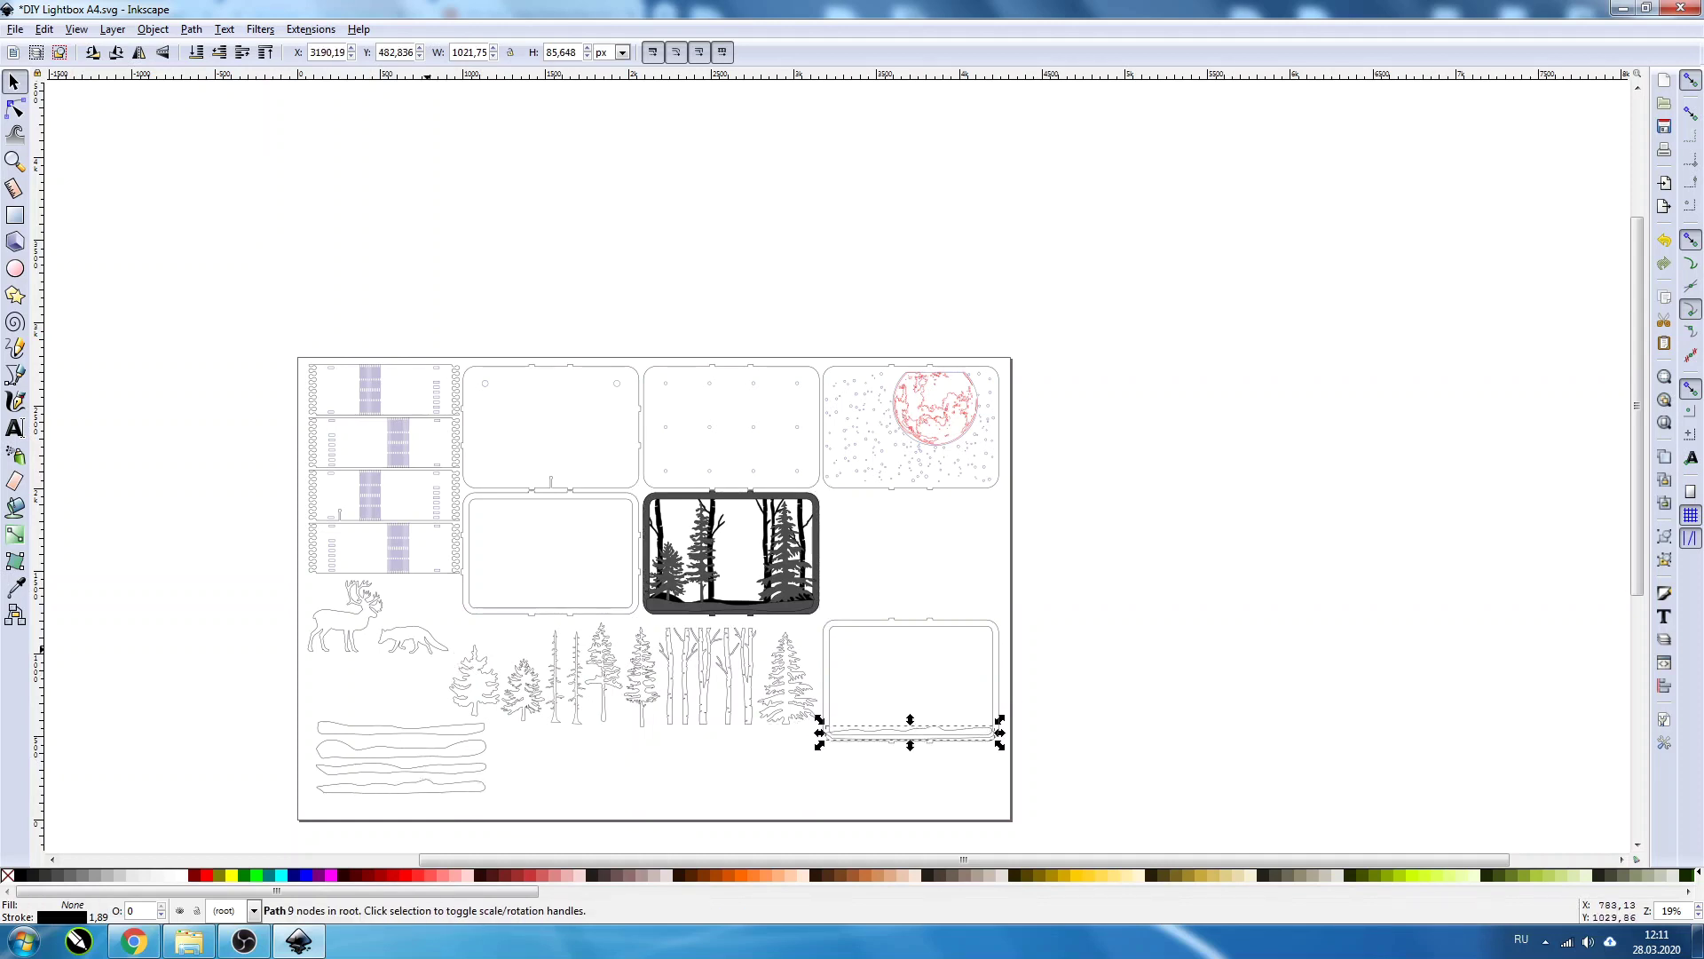
pyautogui.click(426, 655)
pyautogui.moveTo(426, 656); pyautogui.dragTo(955, 719)
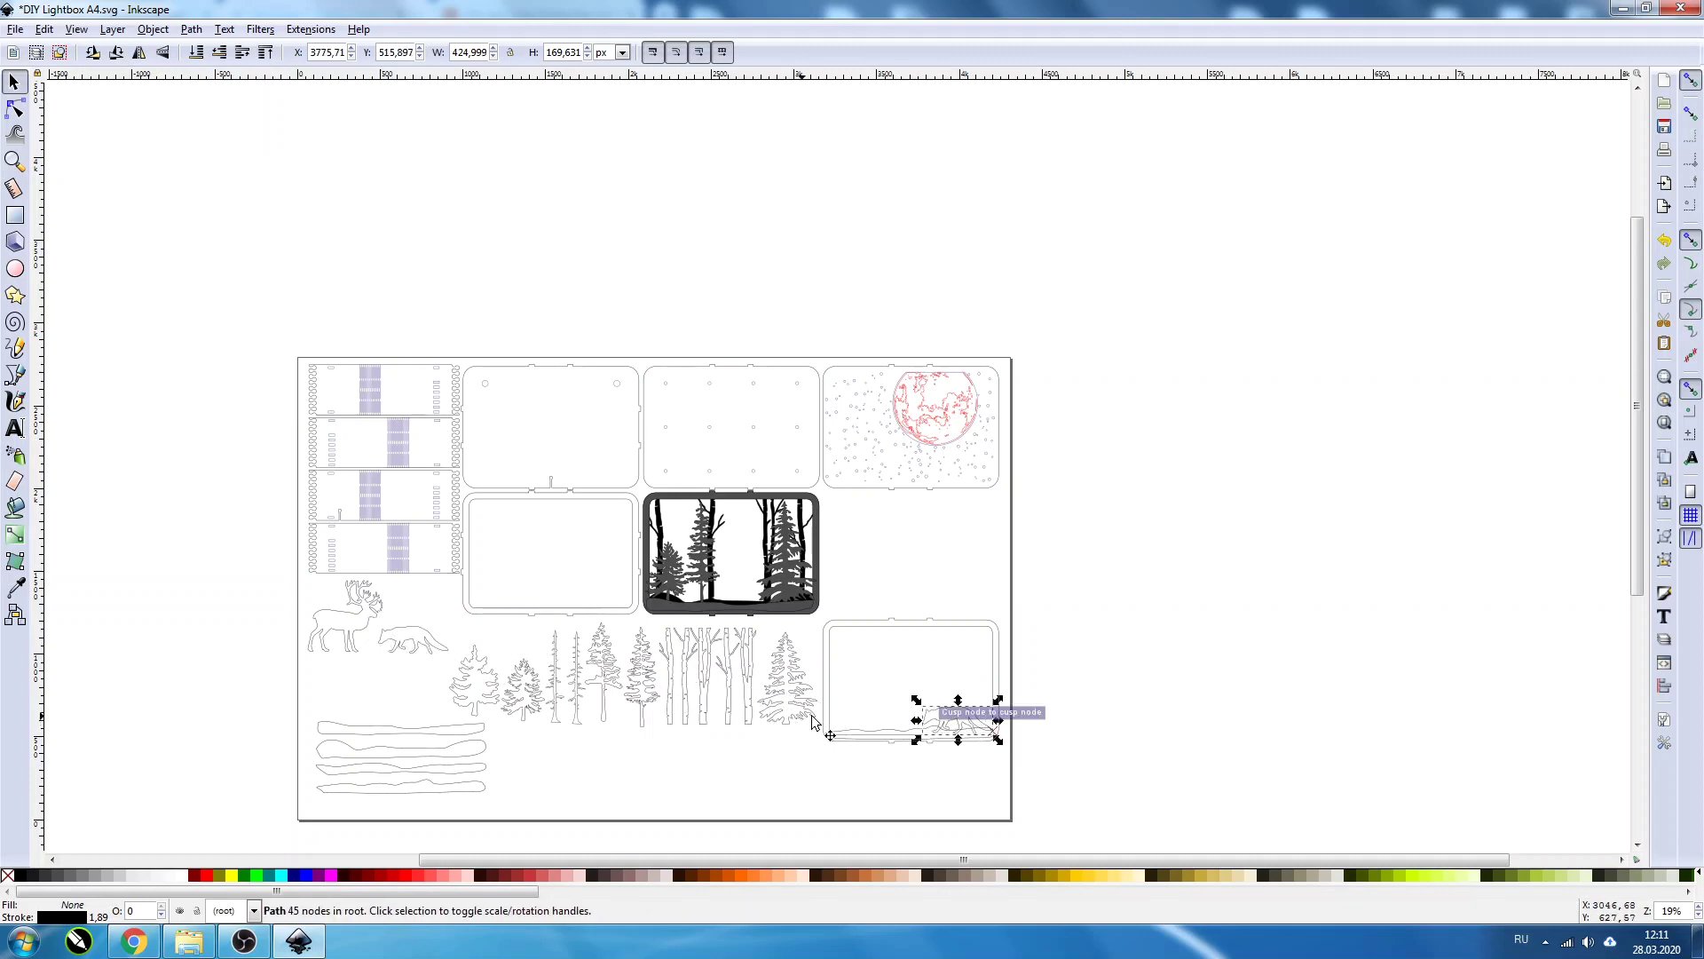
# Step: Paste copies of a pine and two trees and drag them into the lower-right panel
pyautogui.click(645, 714)
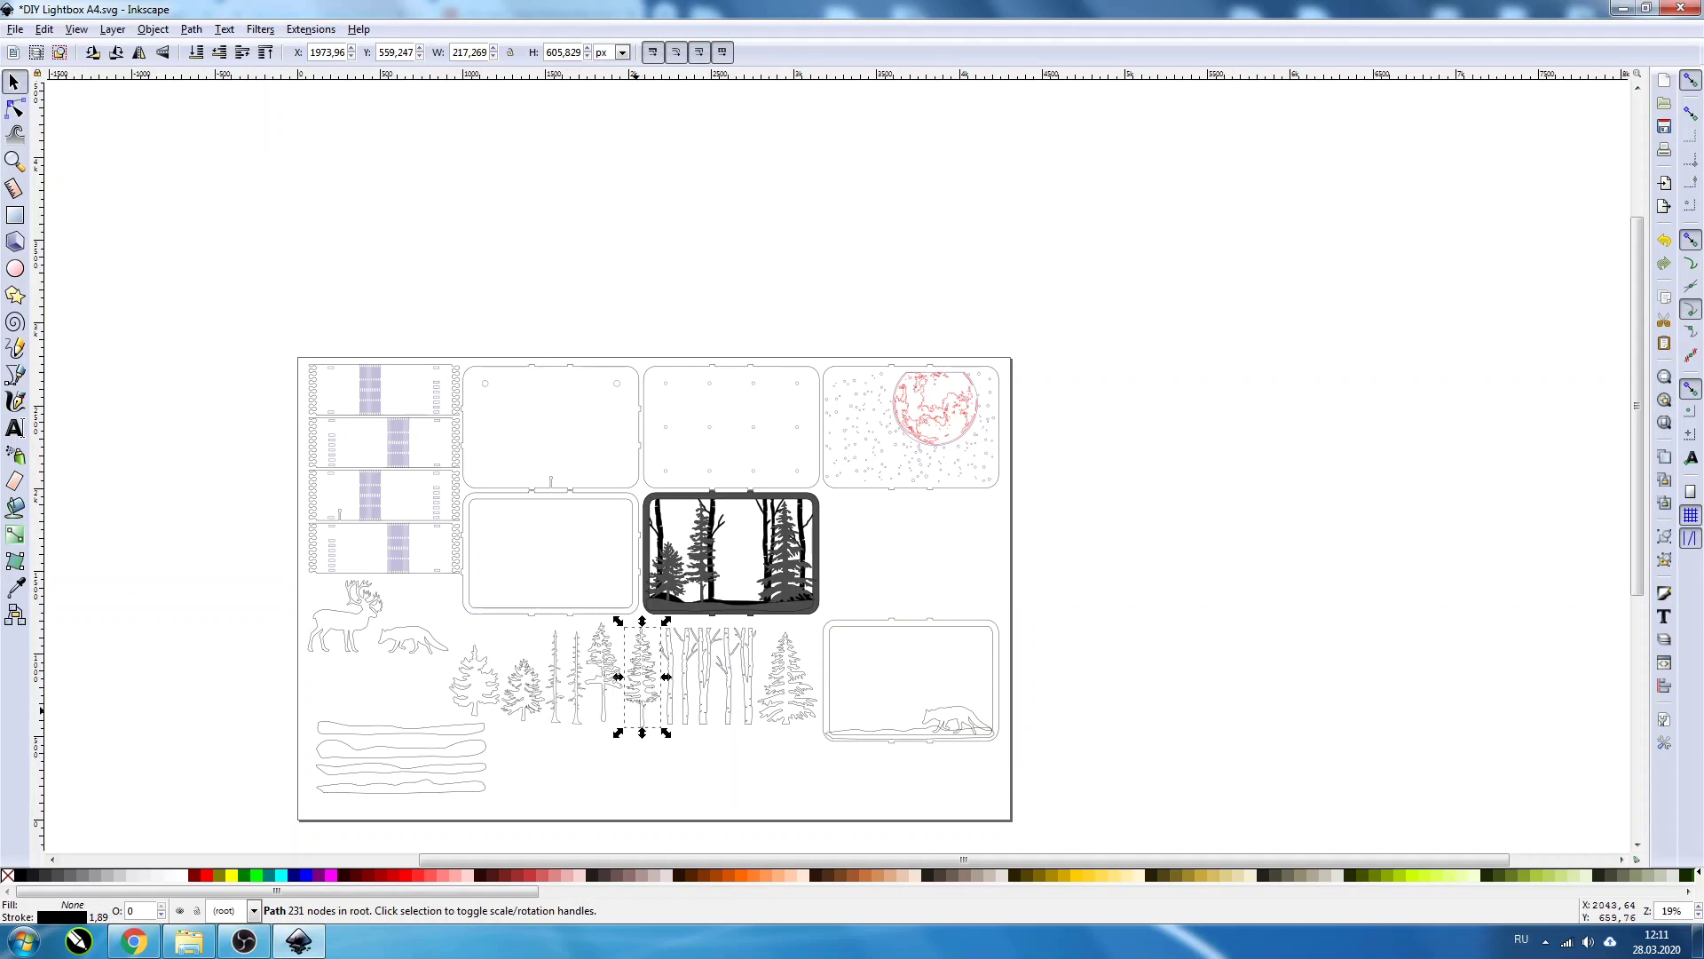
pyautogui.keyDown('shift'); pyautogui.click(556, 721); pyautogui.keyUp('shift')
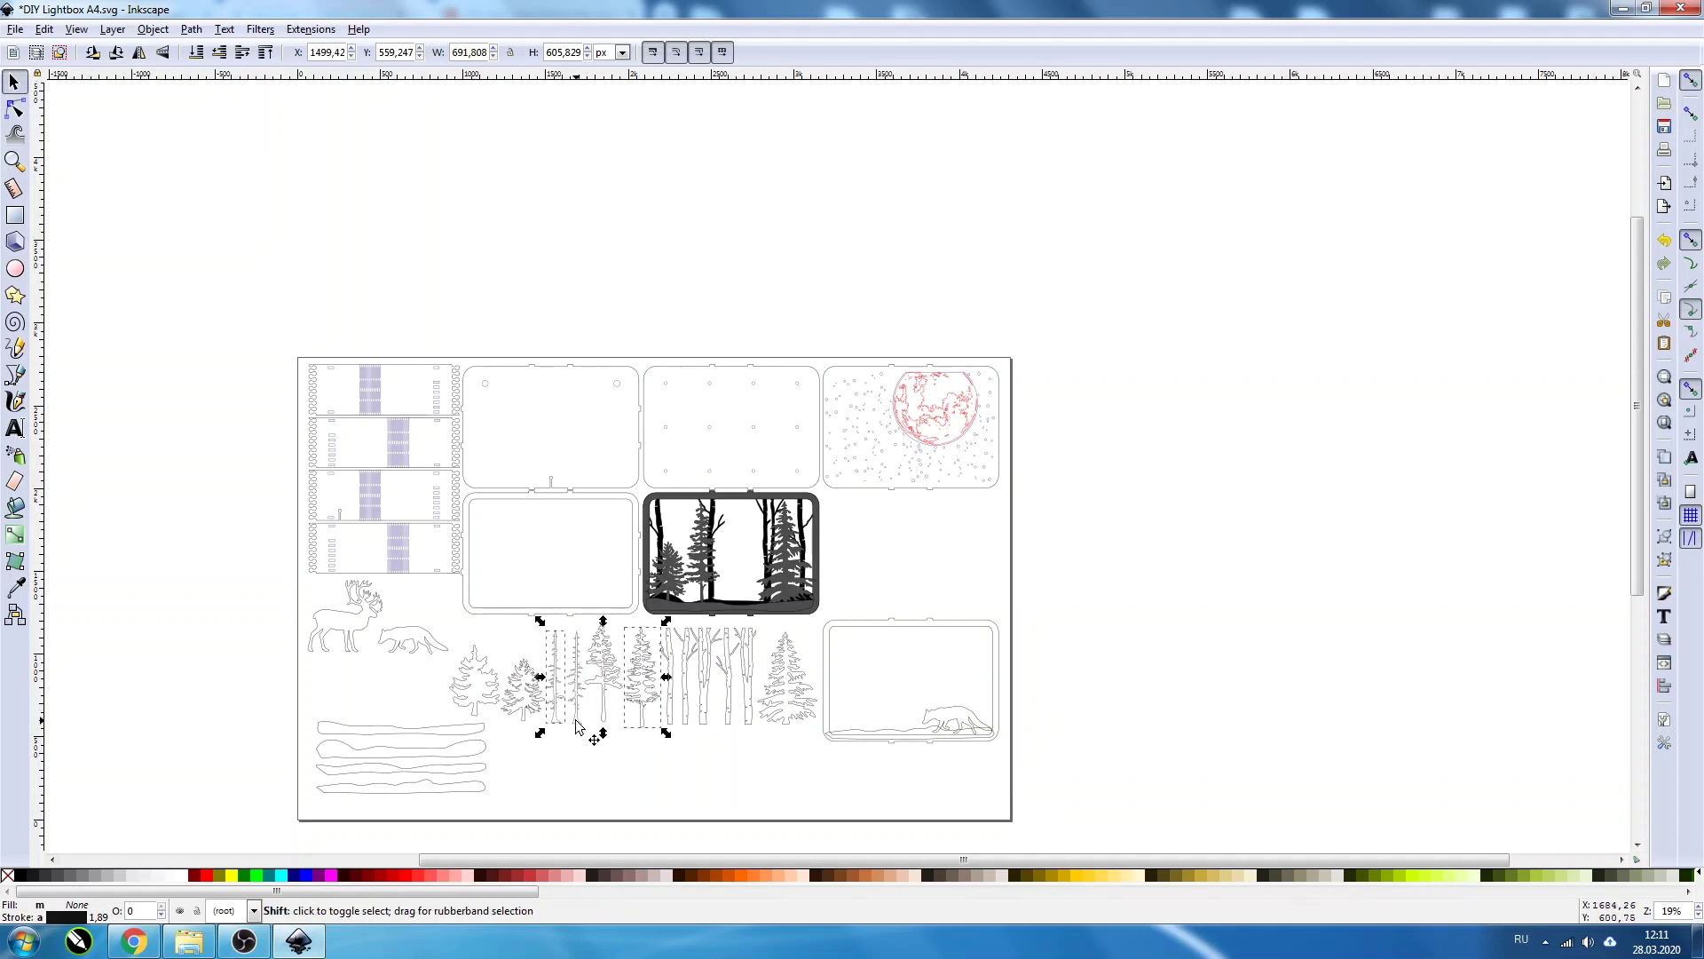
pyautogui.hotkey('ctrl', 'v')
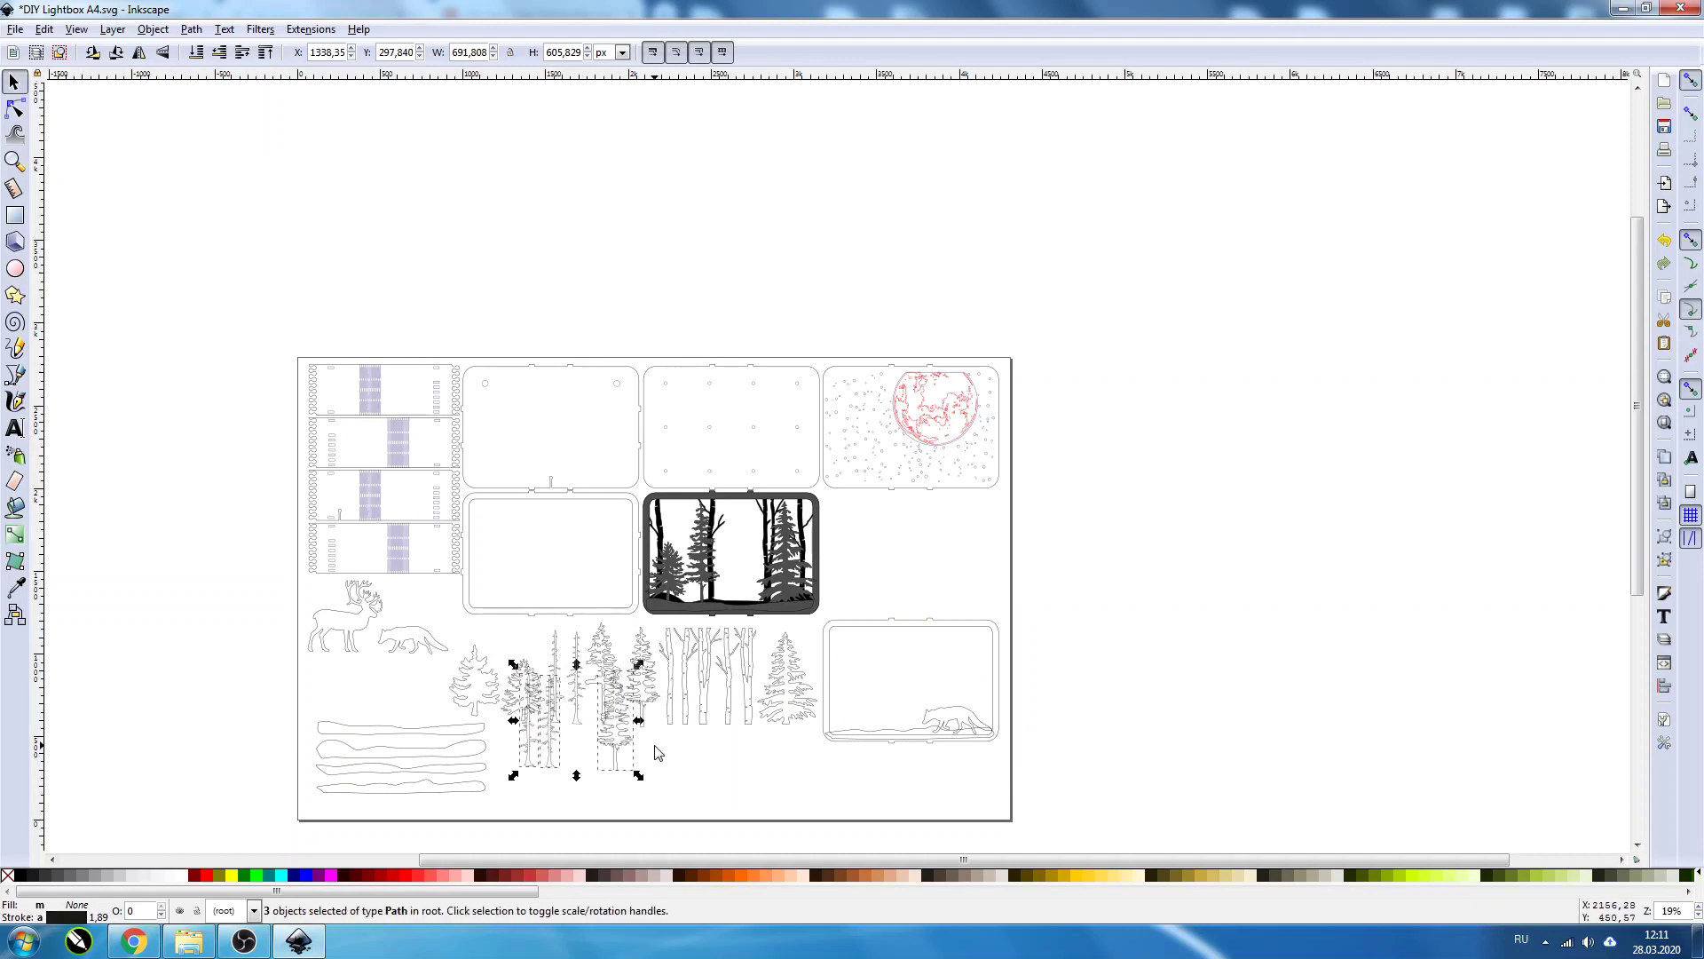
pyautogui.moveTo(636, 745); pyautogui.dragTo(864, 707)
pyautogui.click(556, 762)
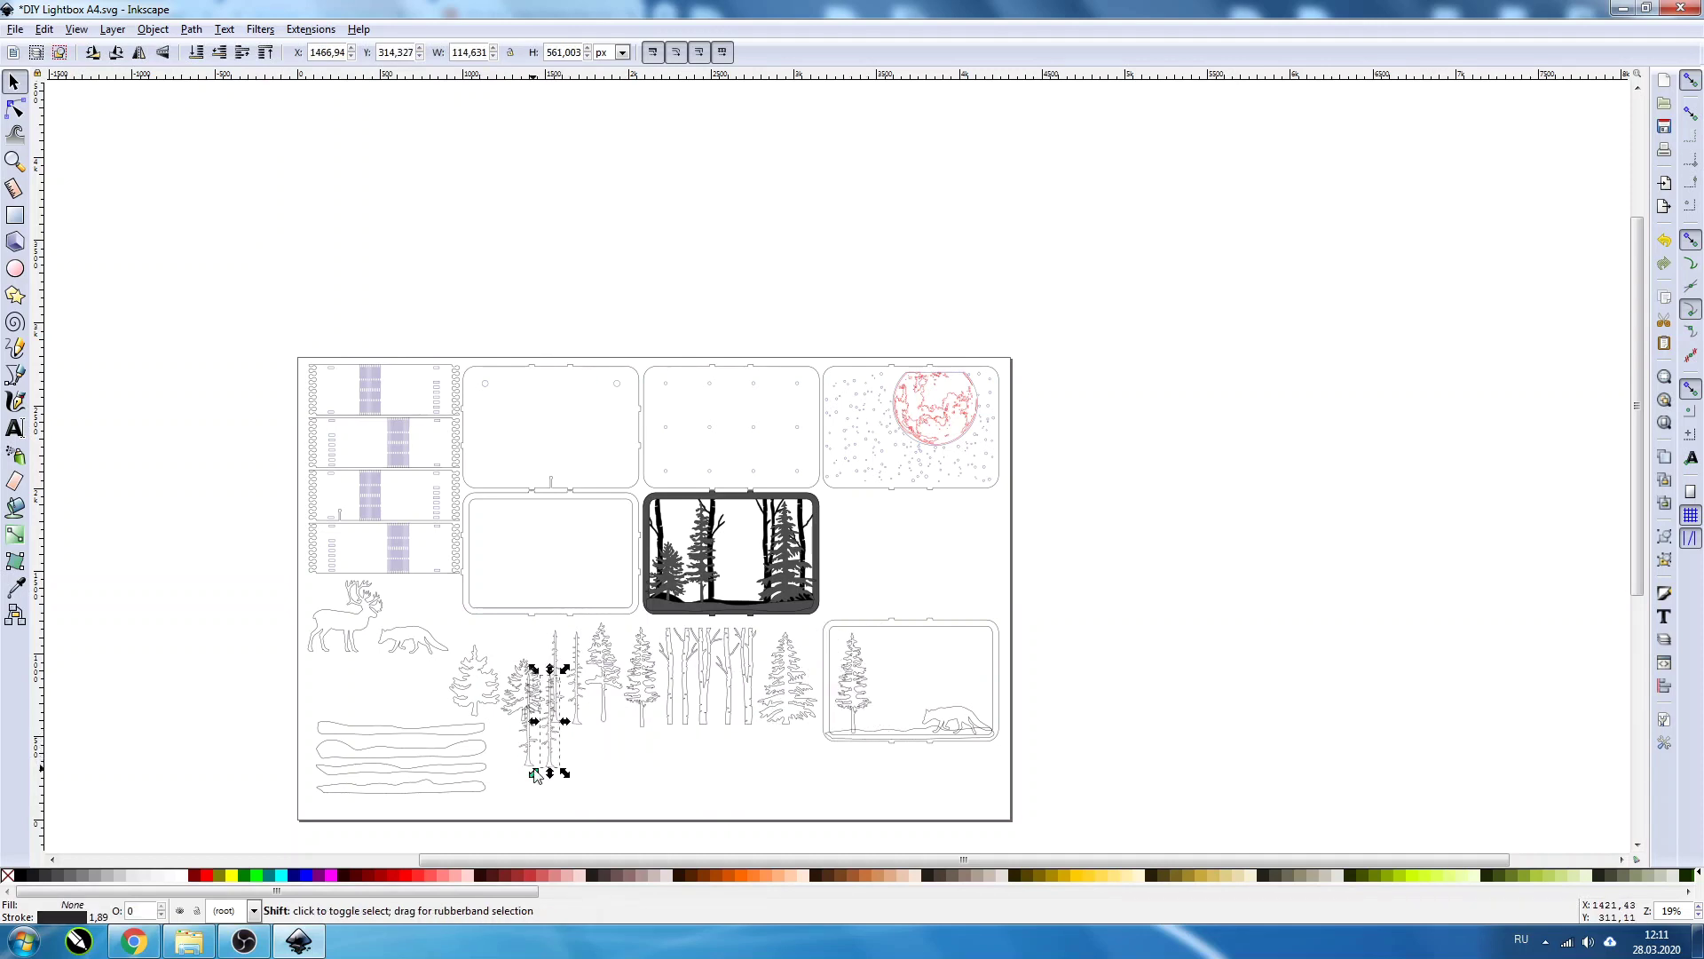
pyautogui.keyDown('shift'); pyautogui.click(528, 769); pyautogui.keyUp('shift')
pyautogui.moveTo(528, 768); pyautogui.dragTo(895, 730)
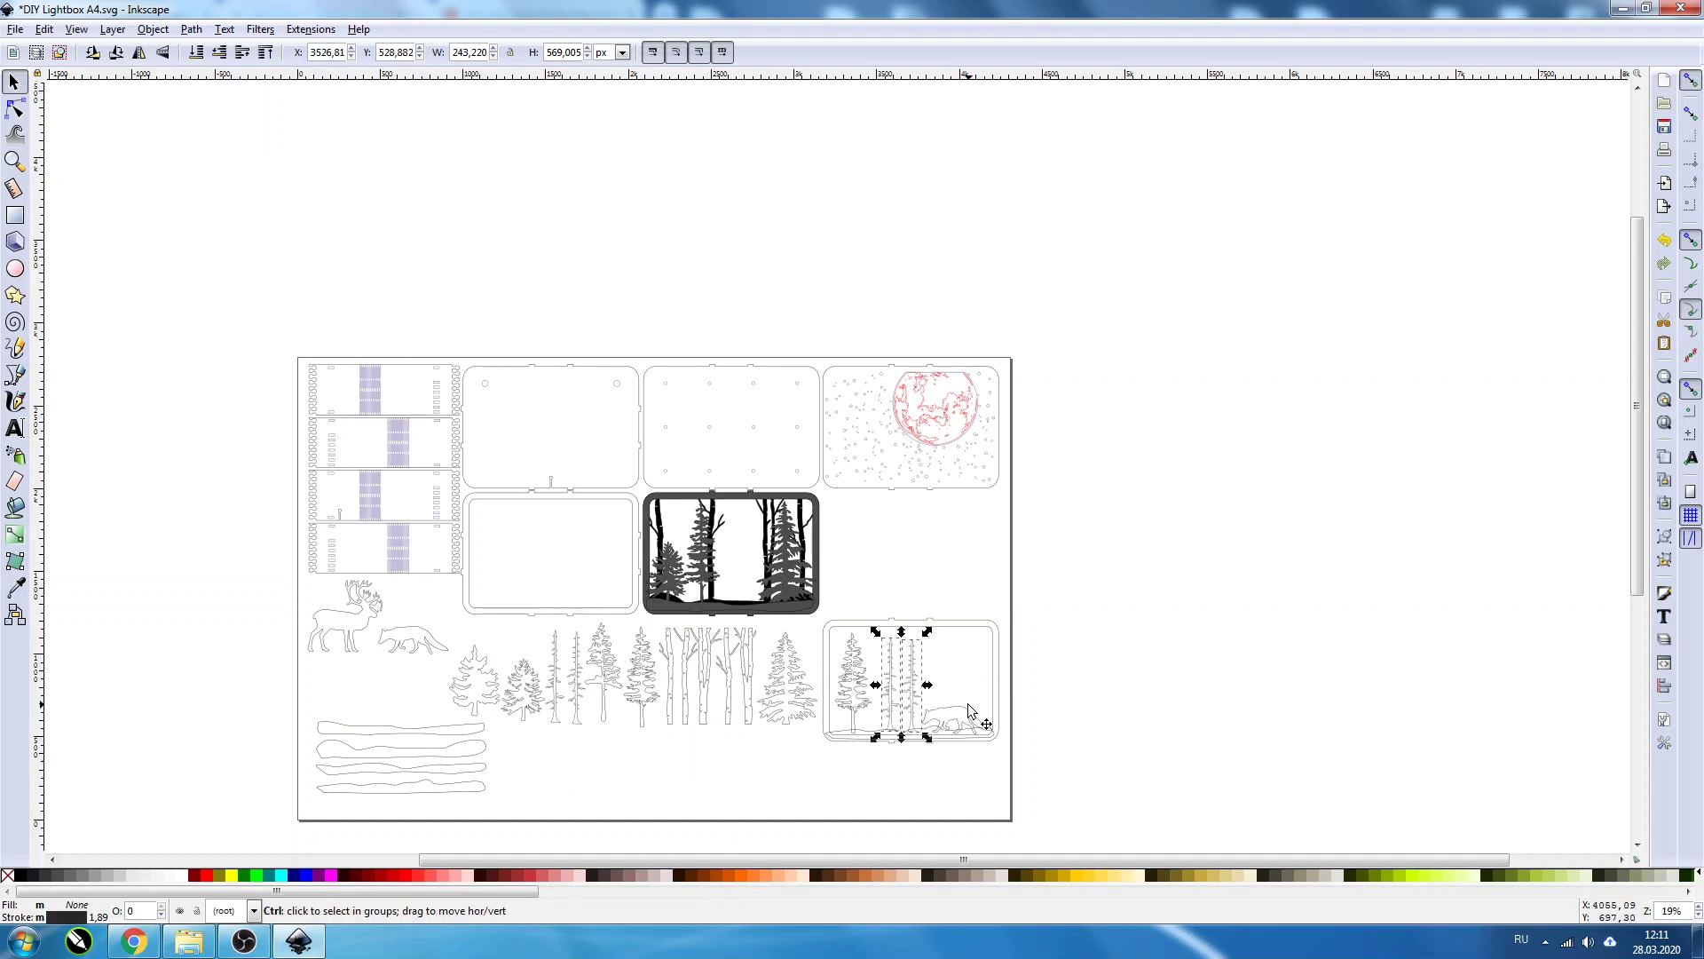
# Step: Nudge the two tall trees down and the fir tree slightly left
pyautogui.keyDown('ctrl'); pyautogui.scroll(2, 971, 710); pyautogui.keyUp('ctrl')
pyautogui.keyDown('ctrl'); pyautogui.scroll(1, 970, 710); pyautogui.keyUp('ctrl')
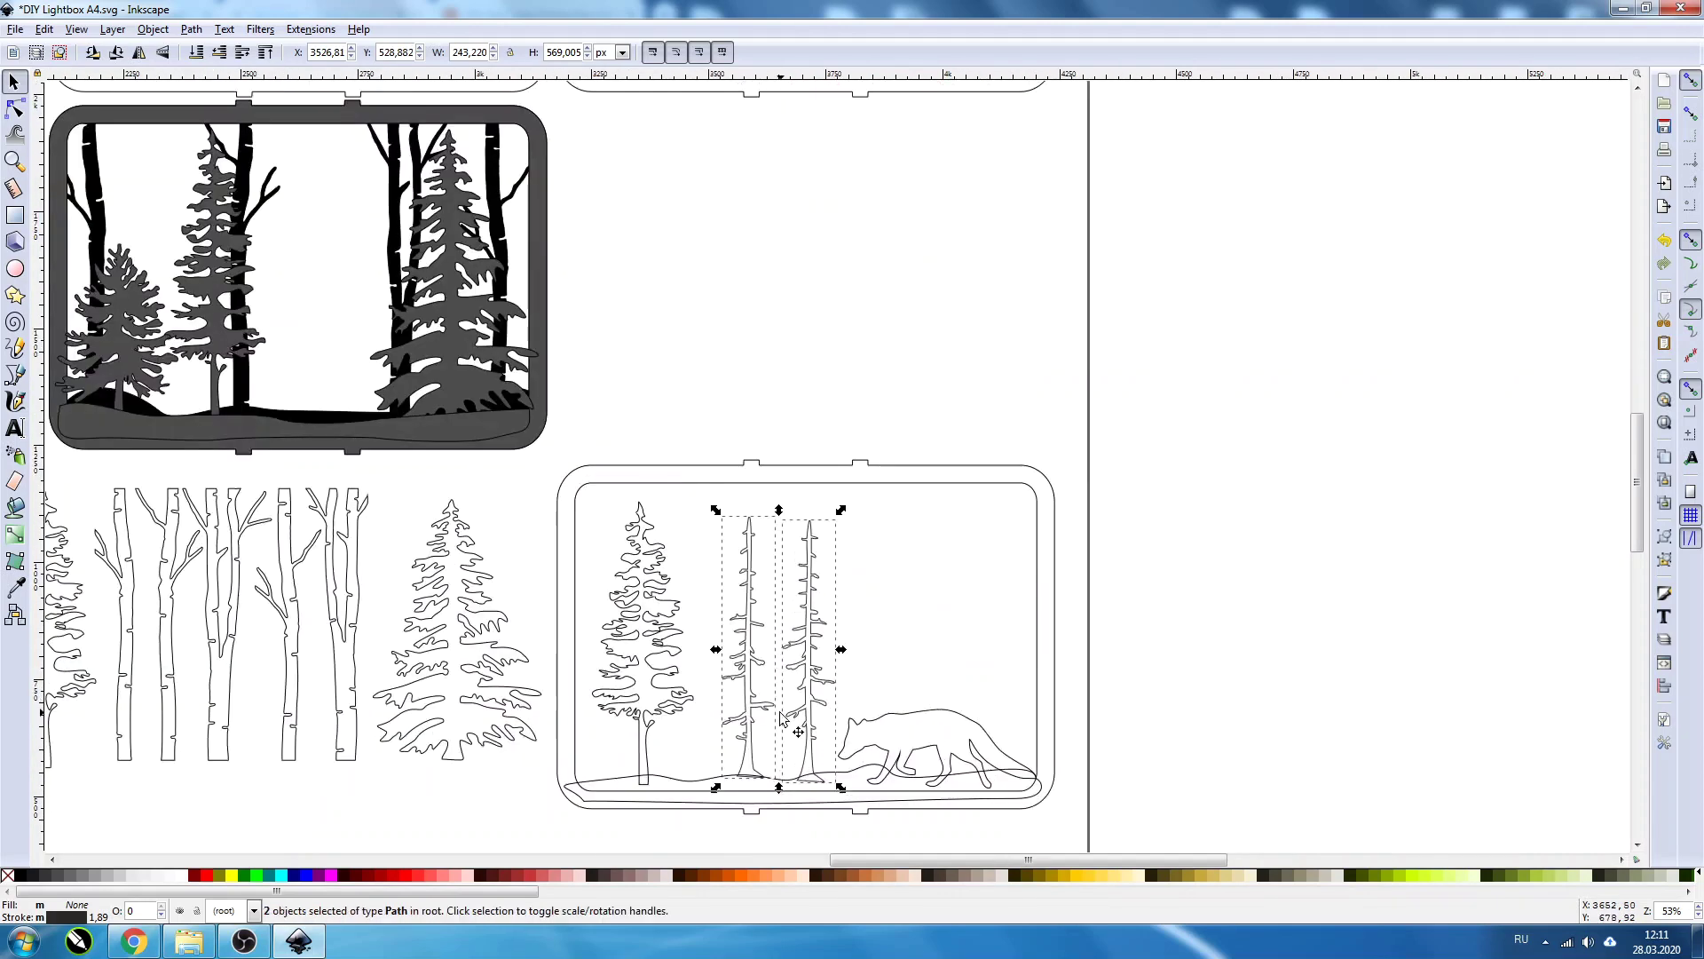
pyautogui.keyDown('ctrl'); pyautogui.scroll(1, 781, 744); pyautogui.keyUp('ctrl')
pyautogui.moveTo(741, 755); pyautogui.dragTo(715, 765)
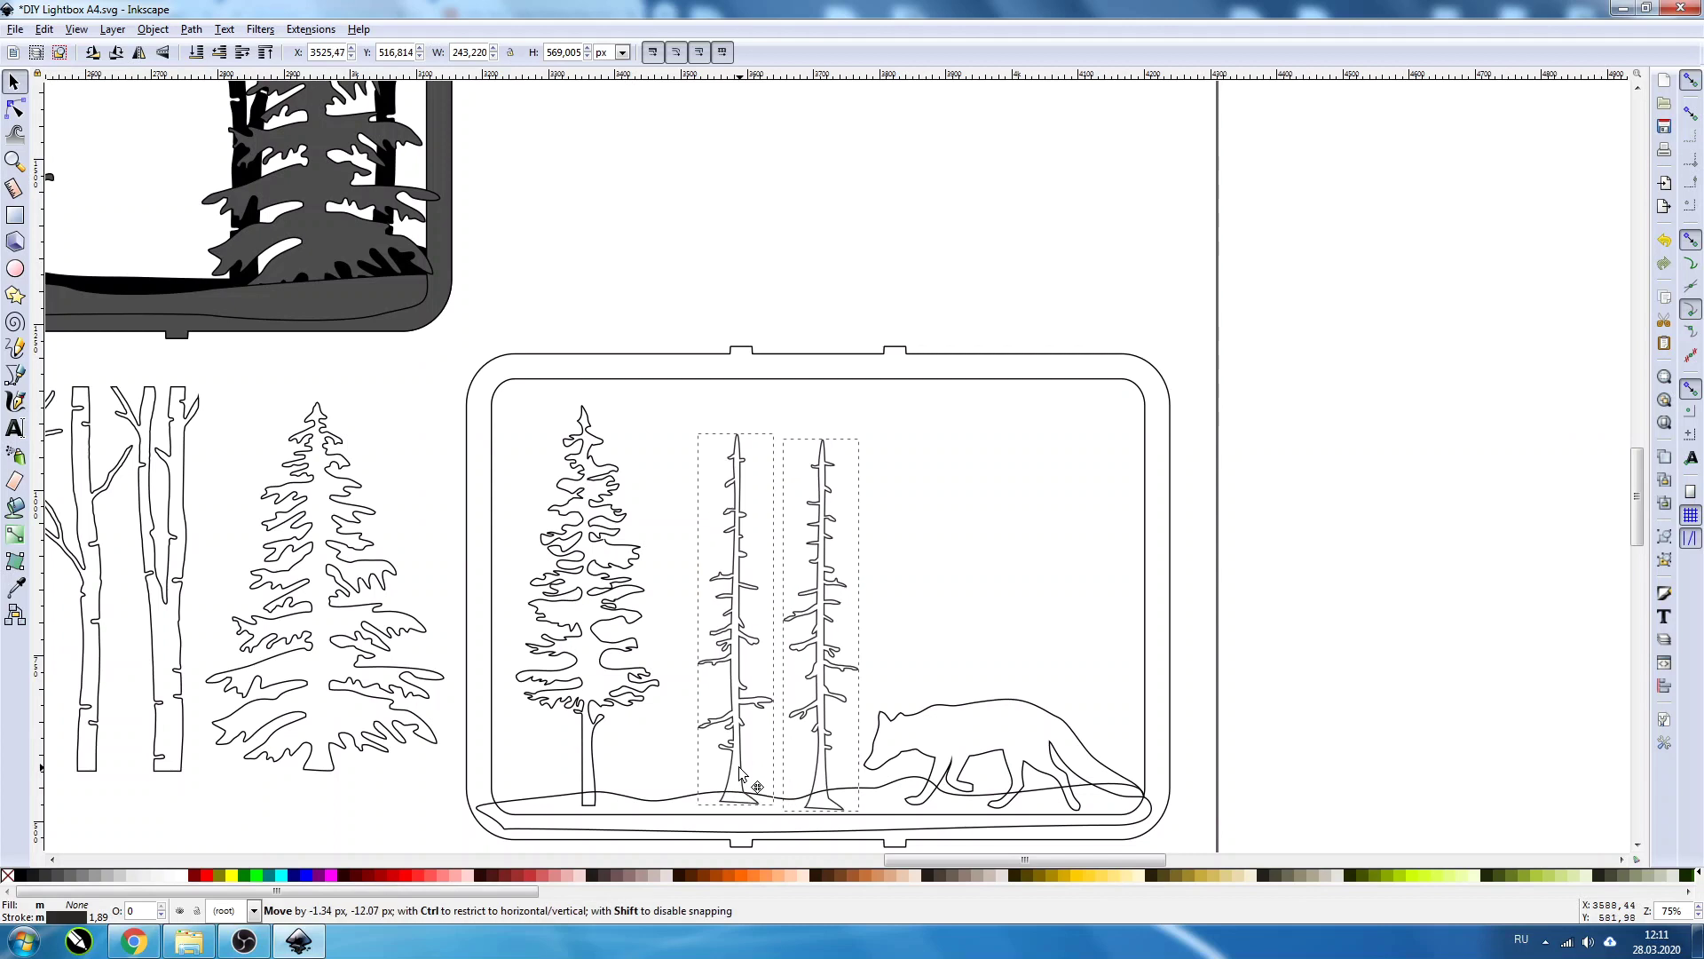
pyautogui.click(591, 770)
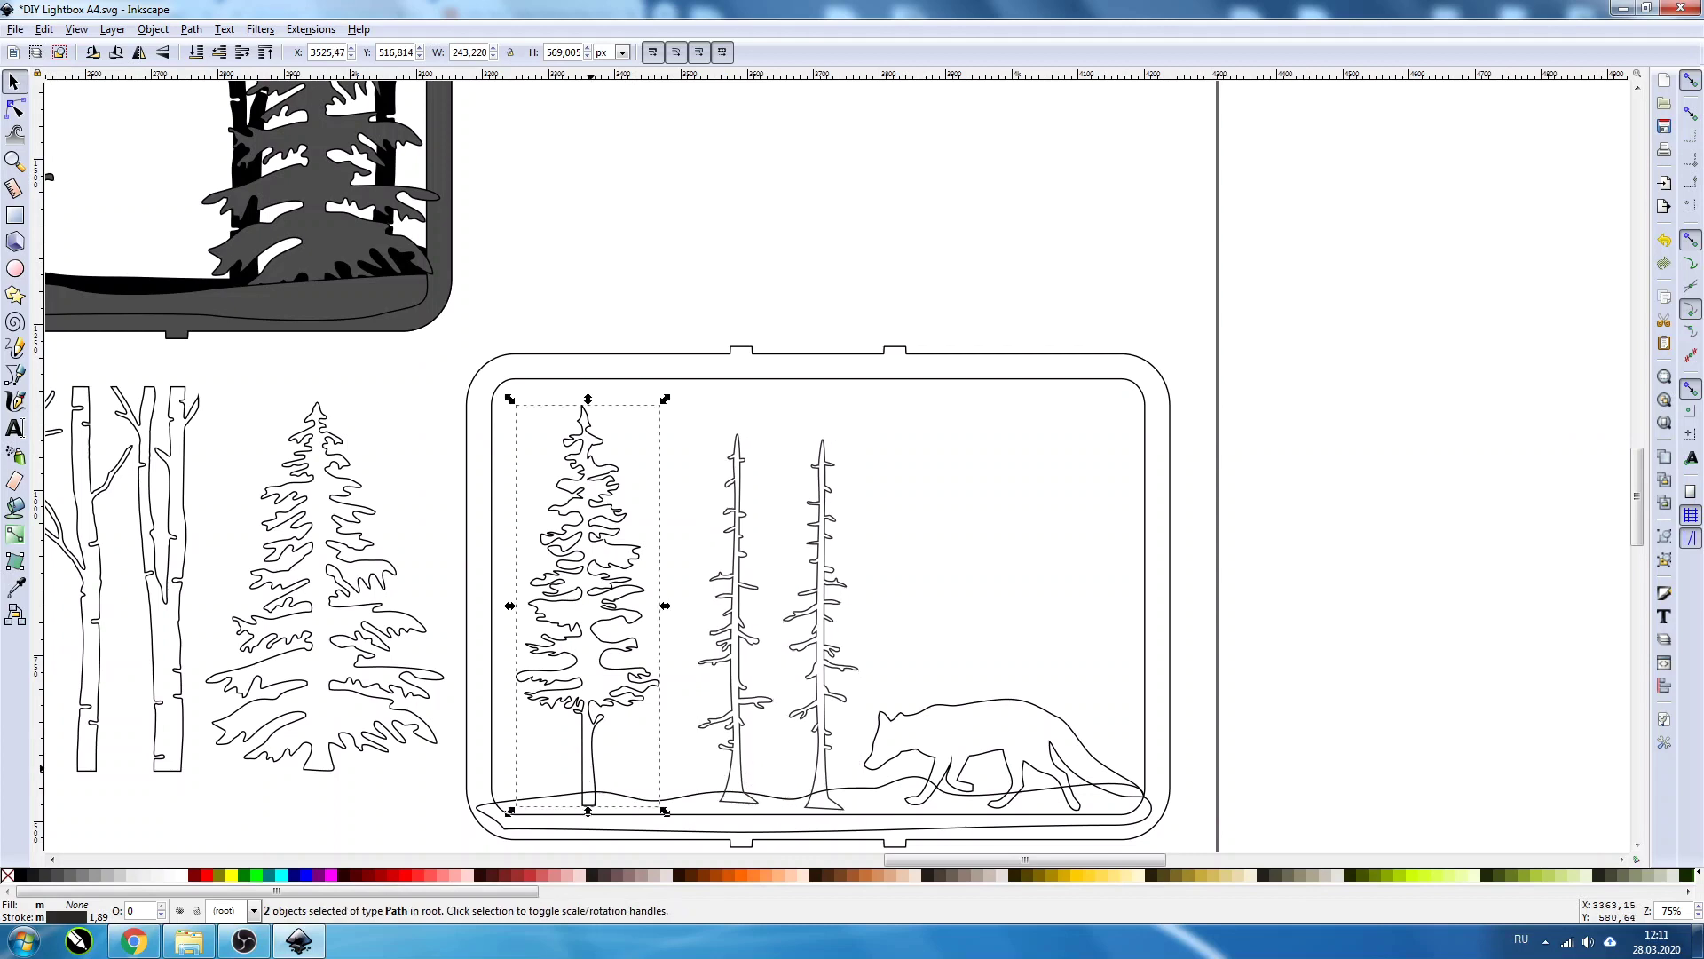
pyautogui.moveTo(589, 767); pyautogui.dragTo(582, 762)
# Step: Group the three trees, fox, ground line and frame and fill the group grey
pyautogui.press('shift')
pyautogui.keyDown('shift'); pyautogui.click(736, 764); pyautogui.keyUp('shift')
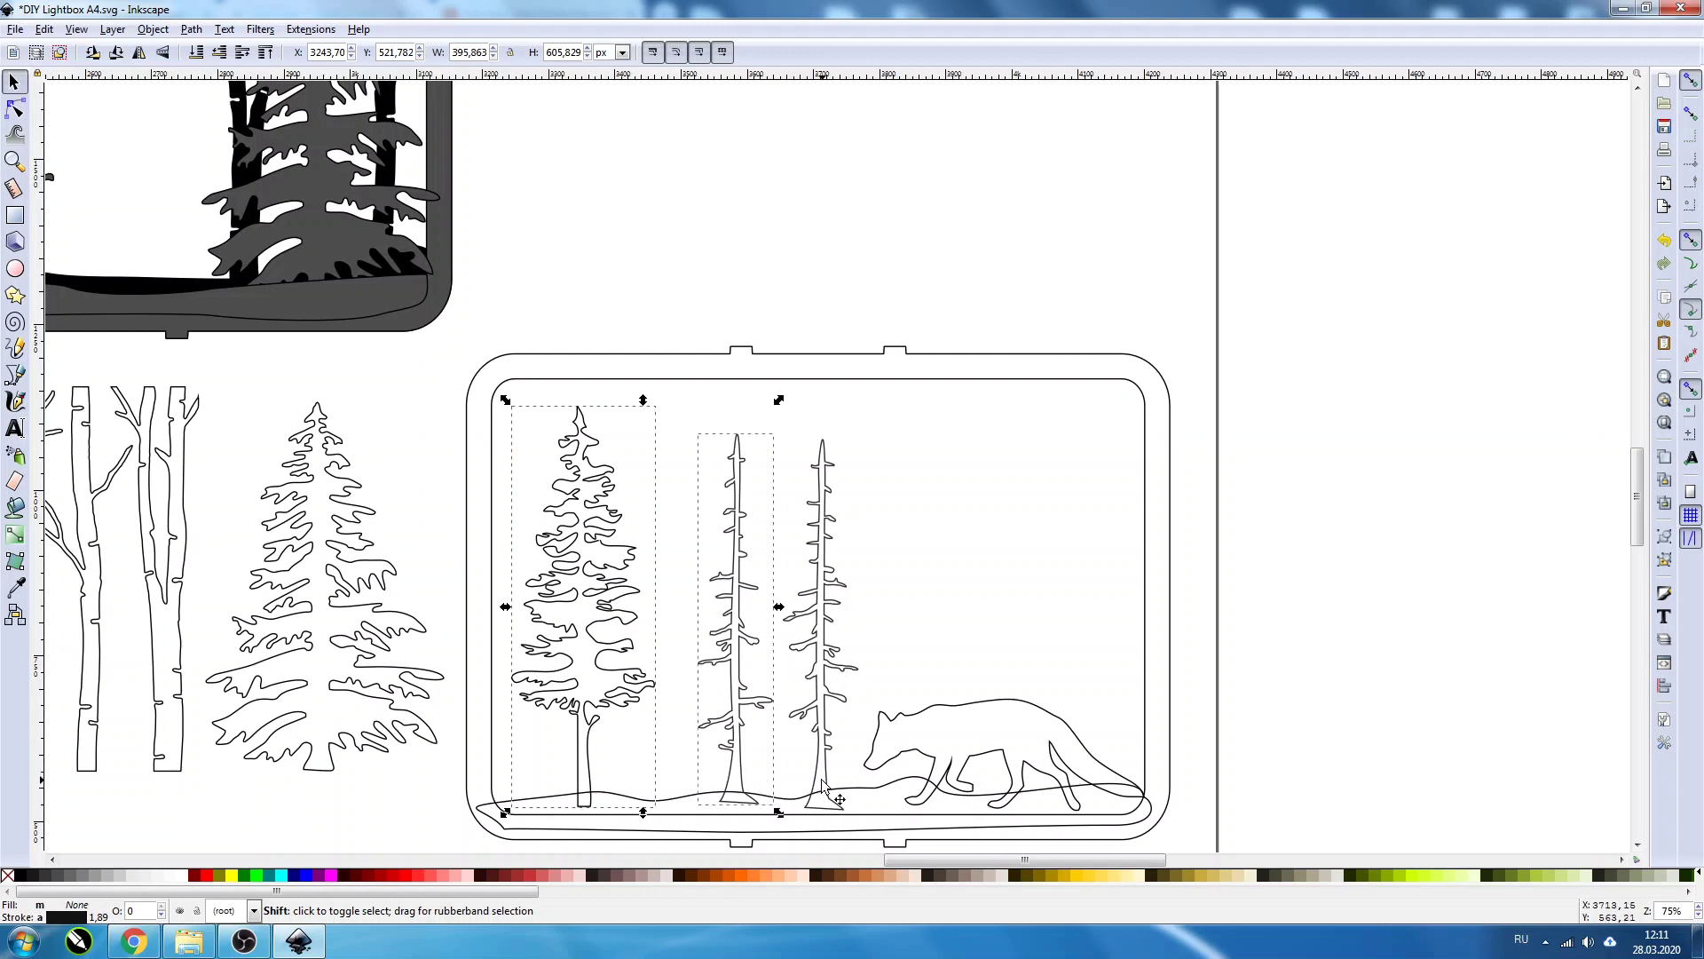
pyautogui.keyDown('shift'); pyautogui.click(826, 769); pyautogui.keyUp('shift')
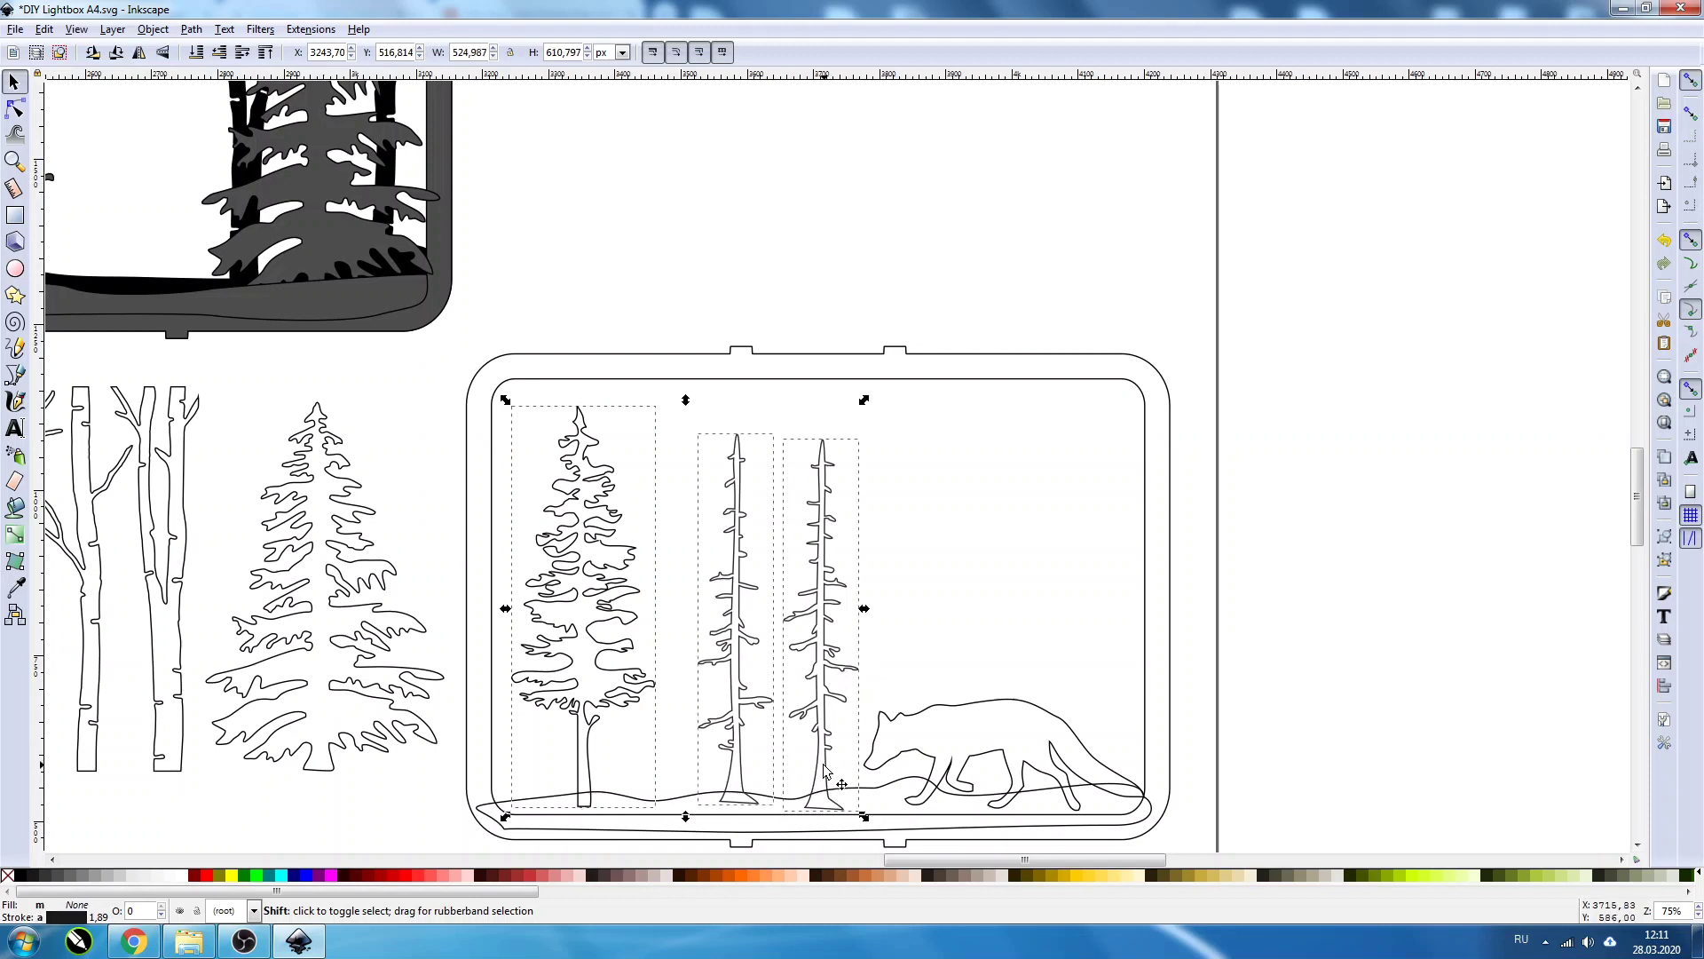
pyautogui.keyDown('shift'); pyautogui.click(907, 725); pyautogui.keyUp('shift')
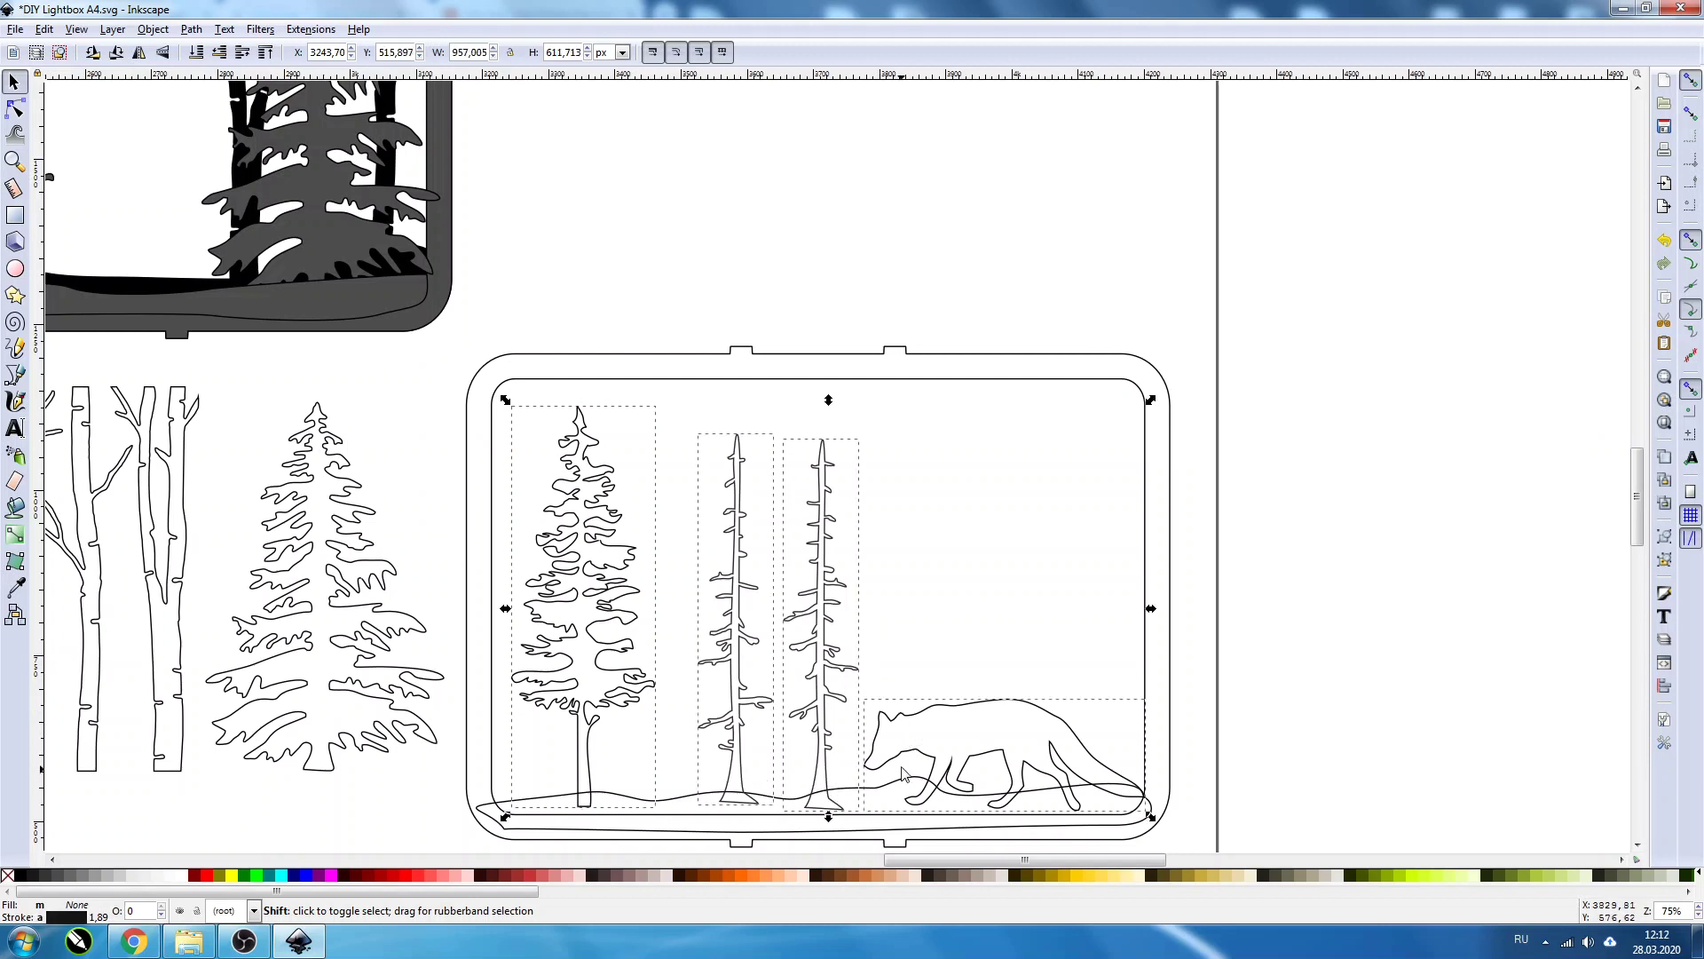
pyautogui.keyDown('shift'); pyautogui.click(484, 811); pyautogui.keyUp('shift')
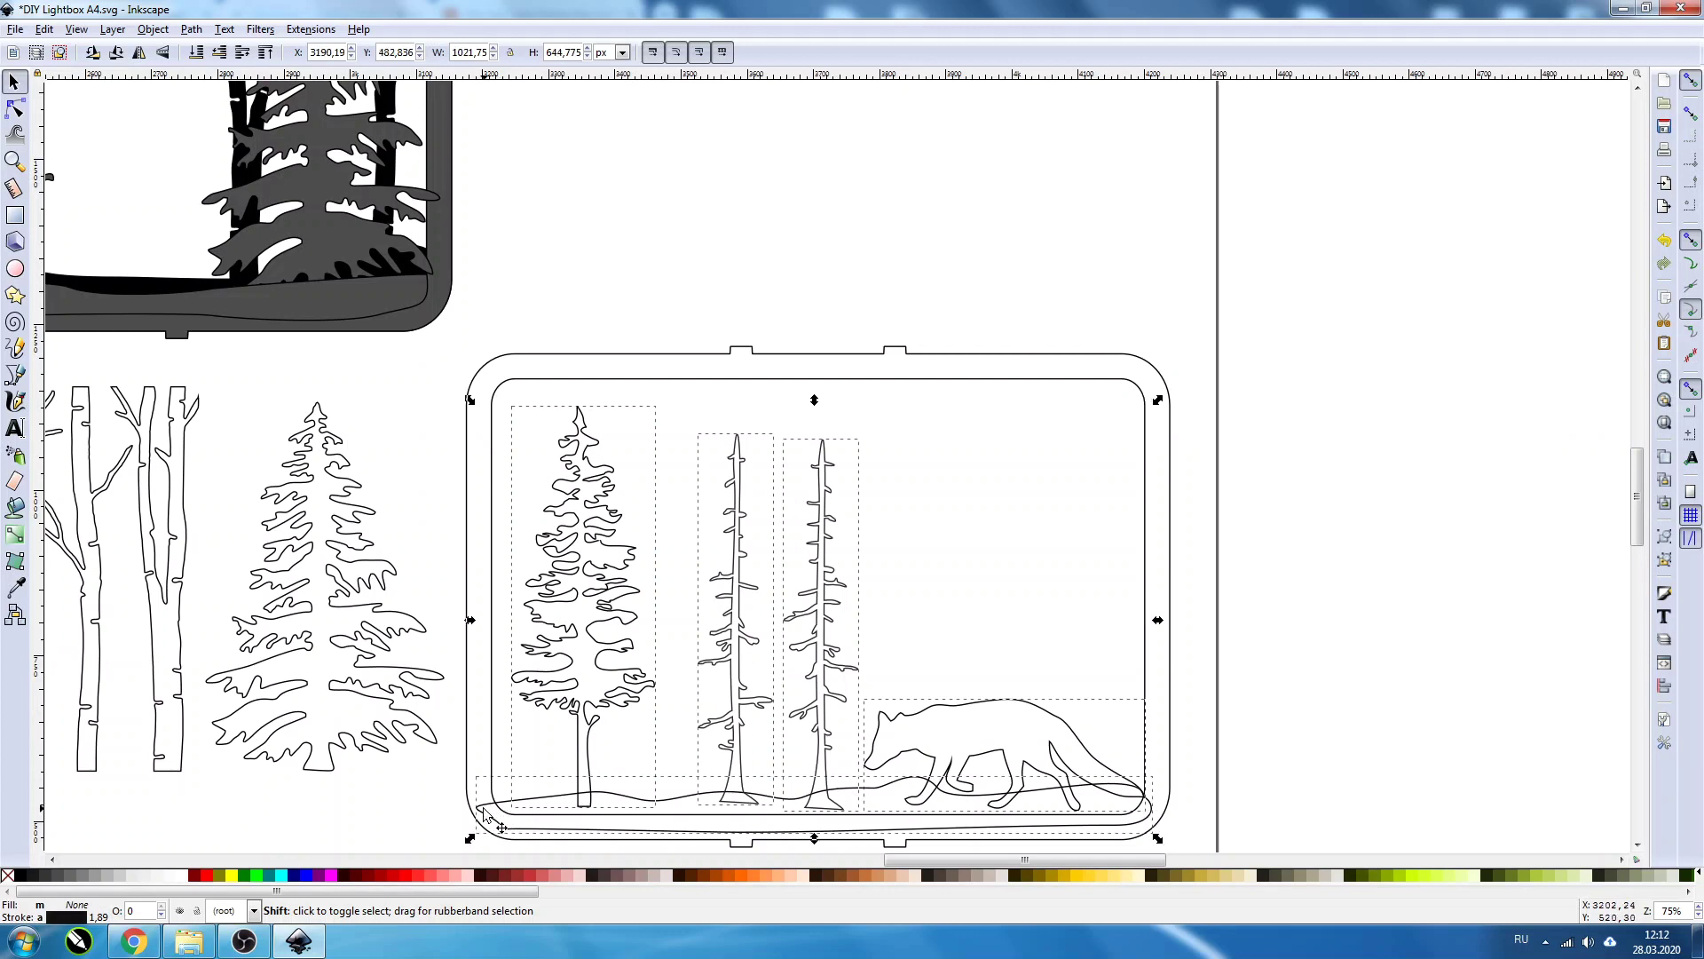
pyautogui.keyDown('shift'); pyautogui.click(635, 382); pyautogui.keyUp('shift')
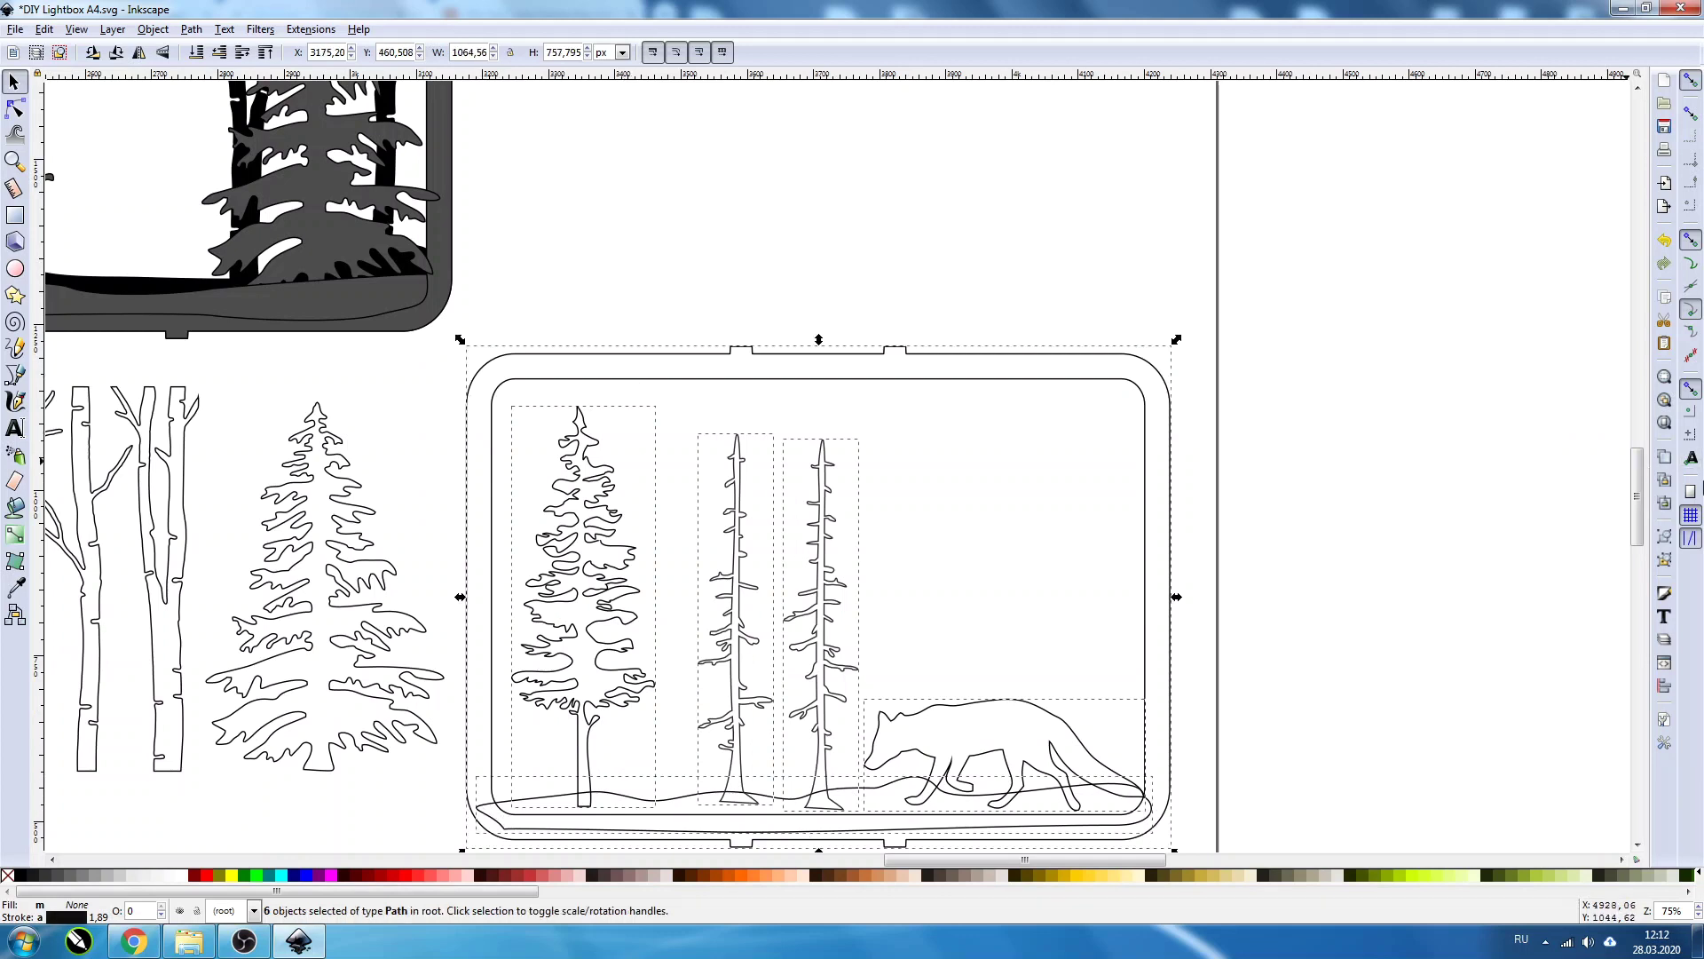
pyautogui.click(1664, 539)
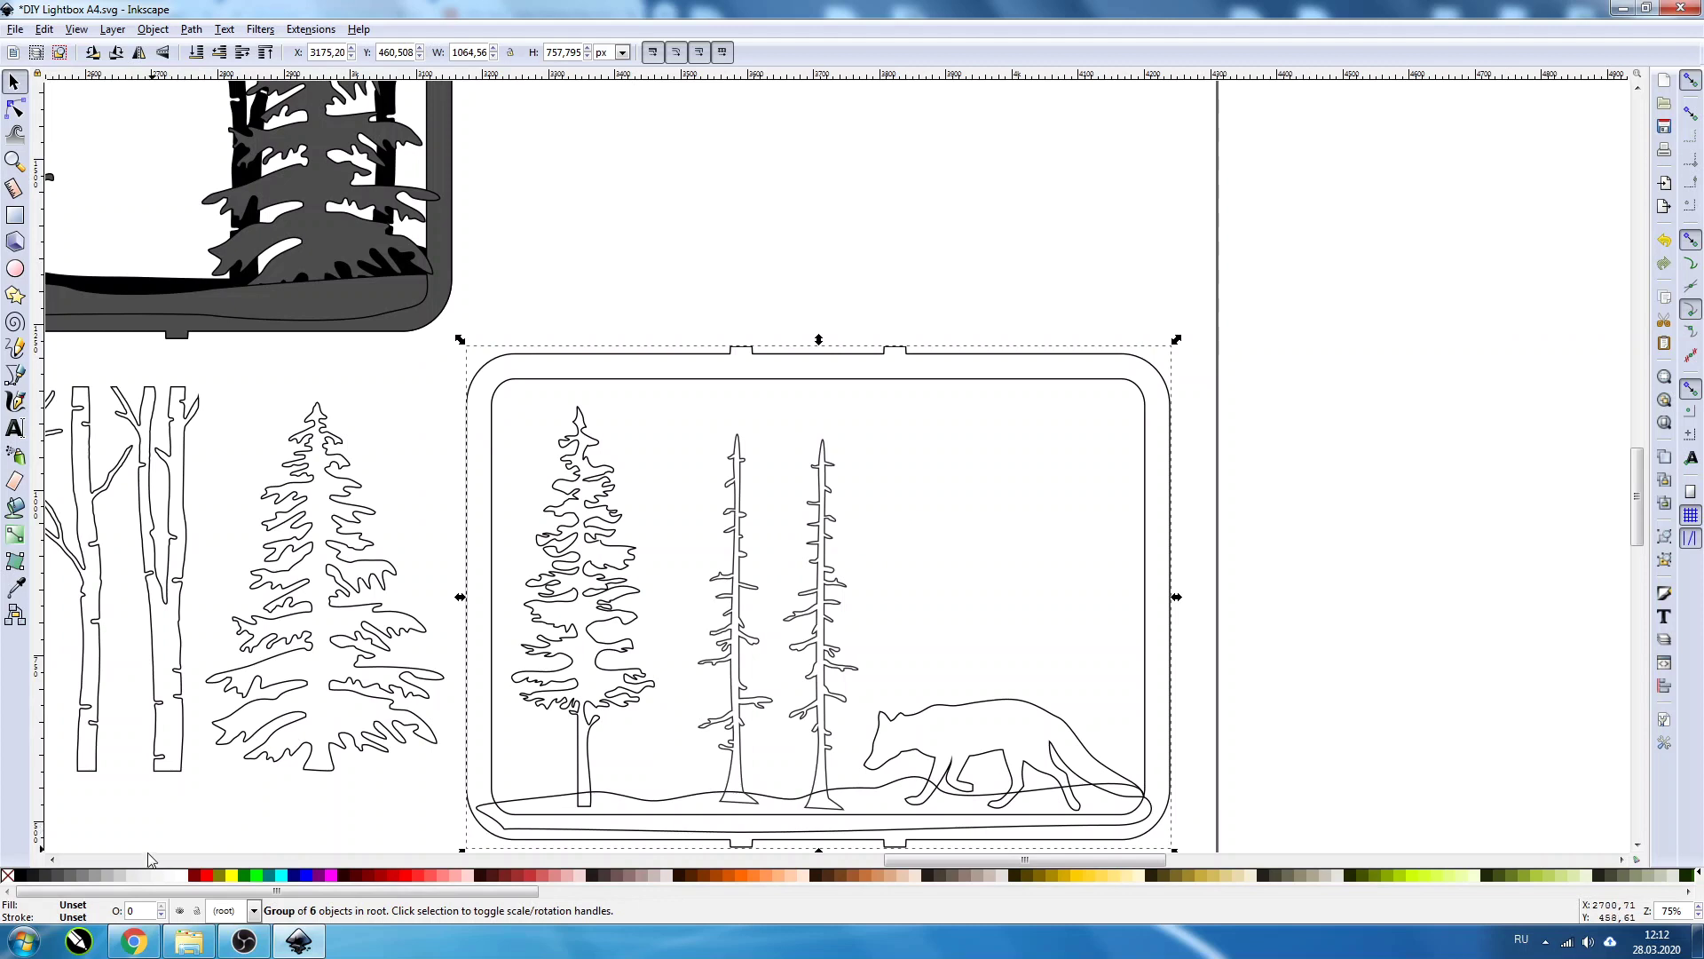
pyautogui.click(108, 875)
# Step: Lay the grey fox panel group over the dark forest panel and deselect
pyautogui.scroll(-3, 984, 616)
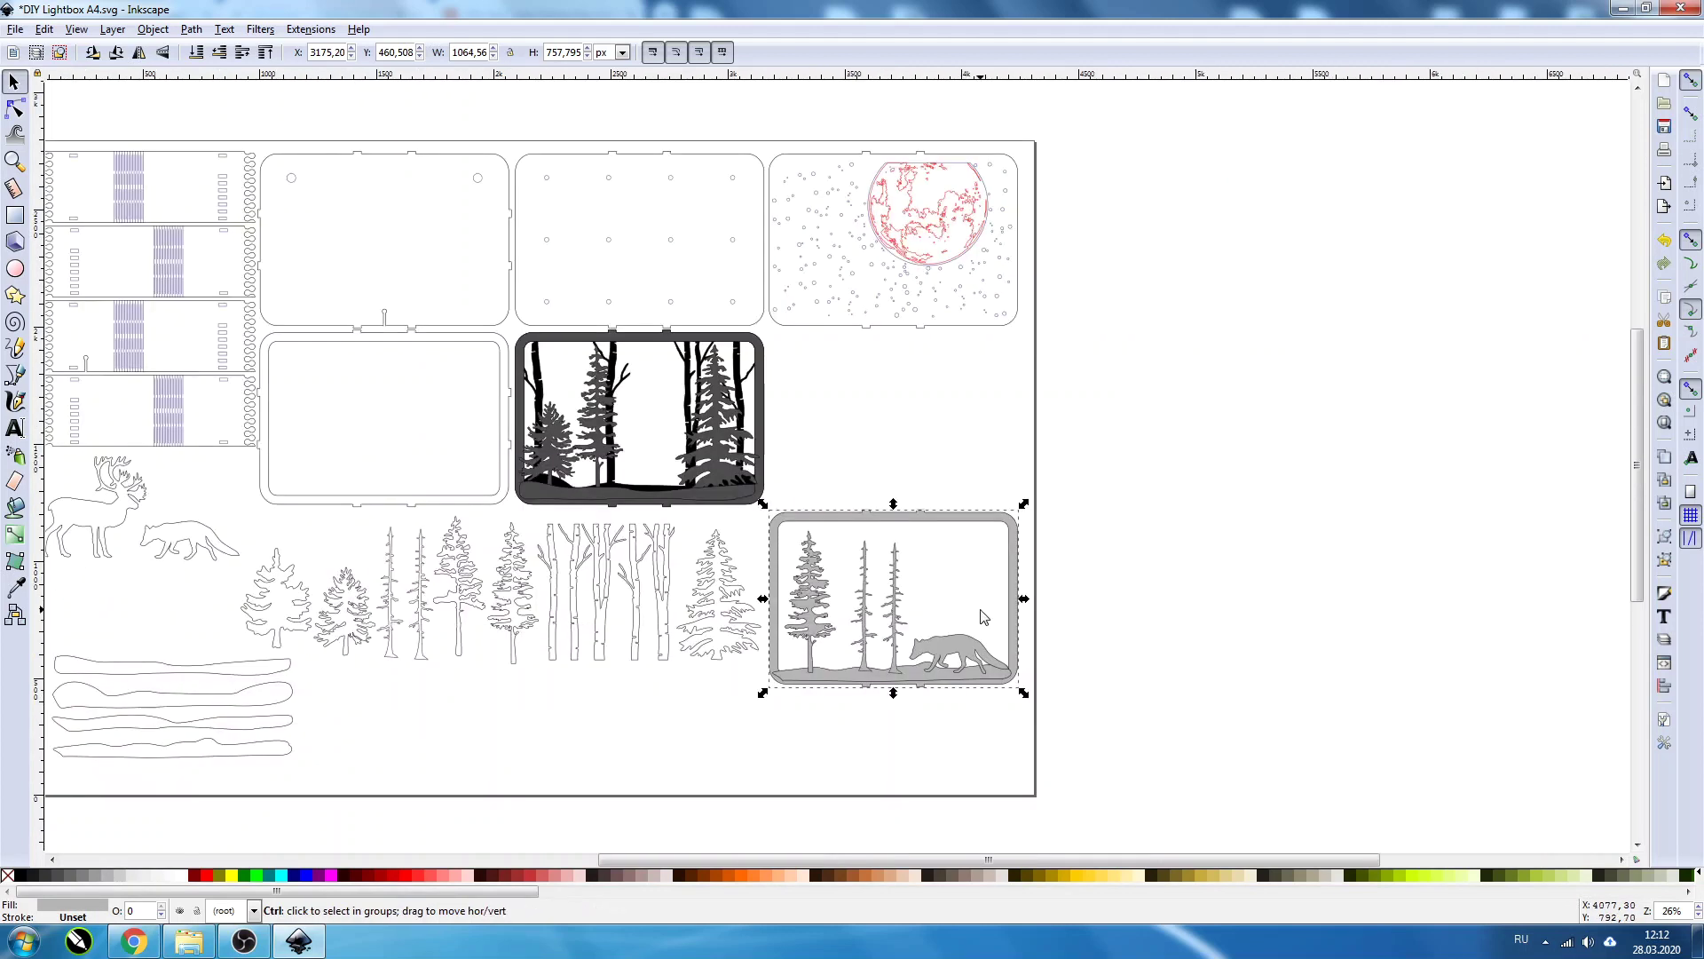
pyautogui.moveTo(894, 693); pyautogui.dragTo(635, 509)
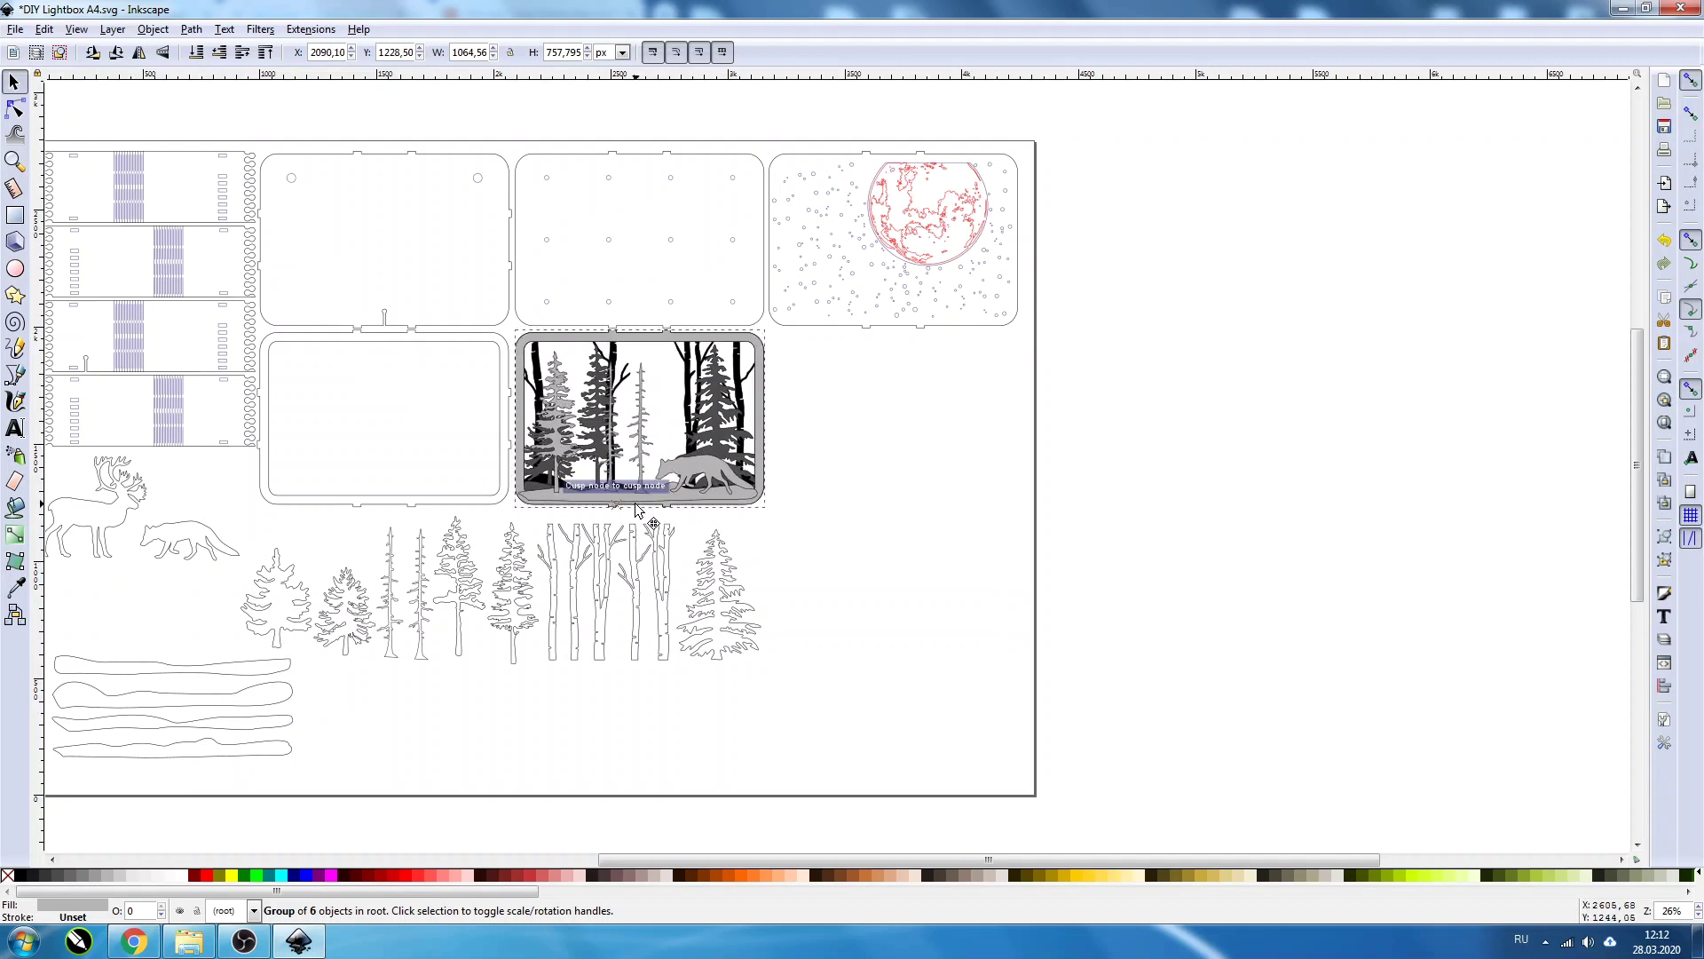
pyautogui.click(934, 646)
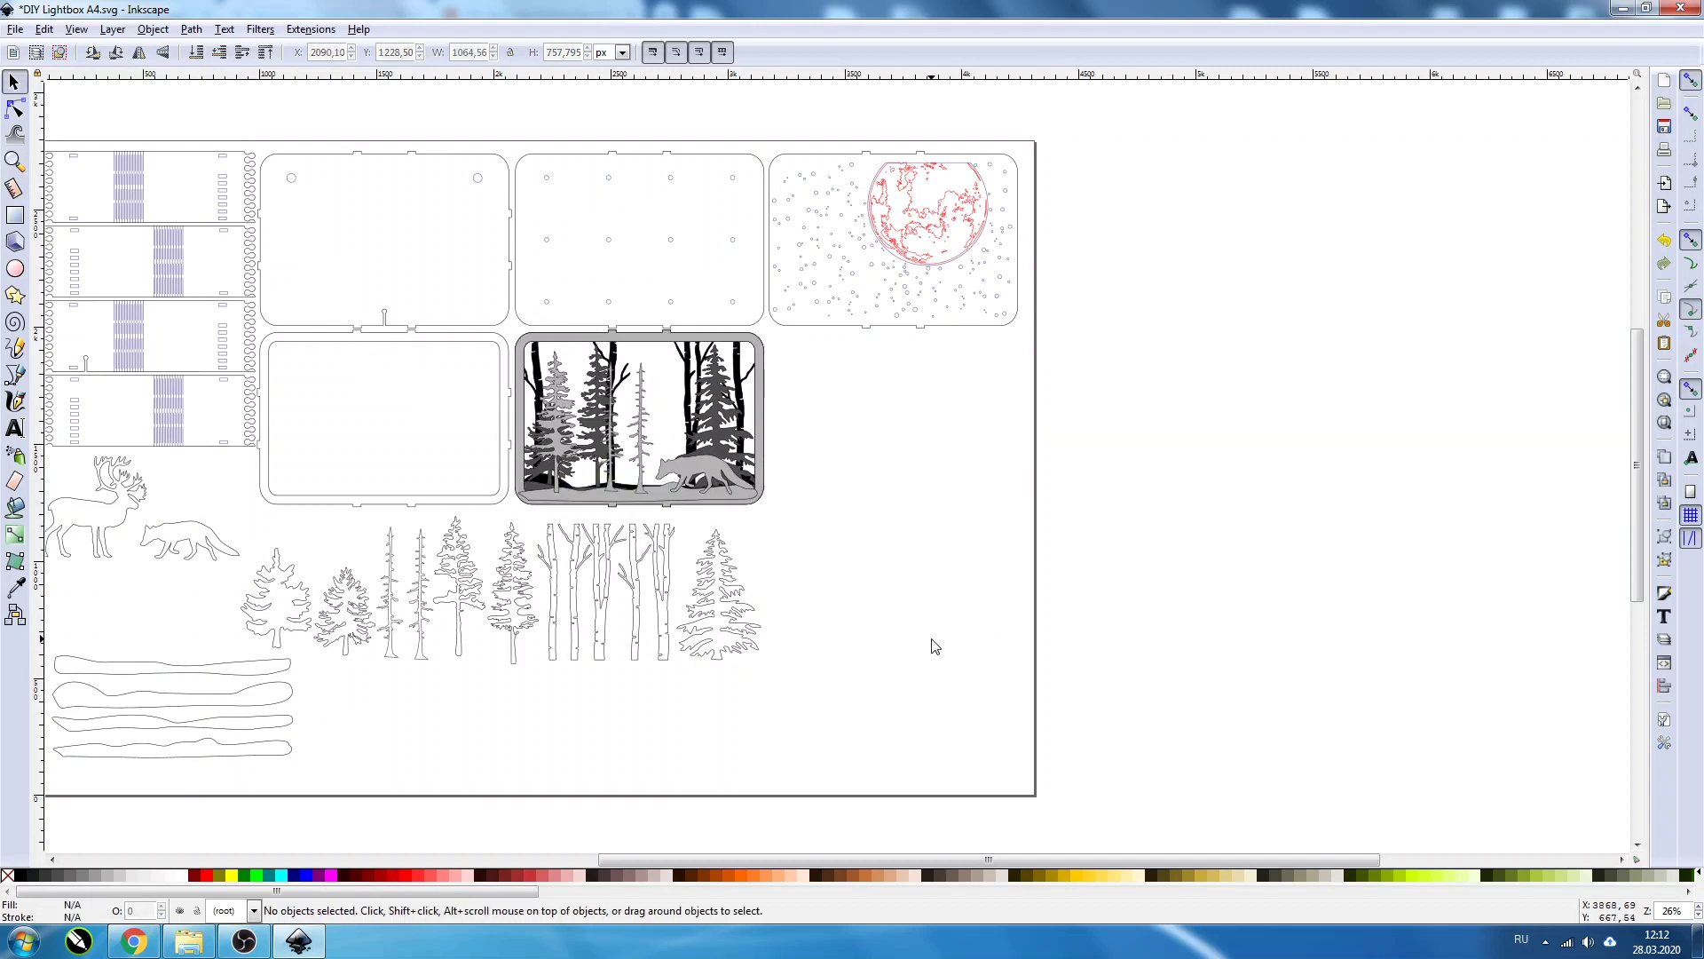
# Step: Place a reindeer copy and a horizontally flipped ground strip along the empty panel's bottom
pyautogui.moveTo(97, 517)
pyautogui.mouseDown()
pyautogui.moveTo(95, 557)
pyautogui.moveTo(352, 471)
pyautogui.mouseUp()
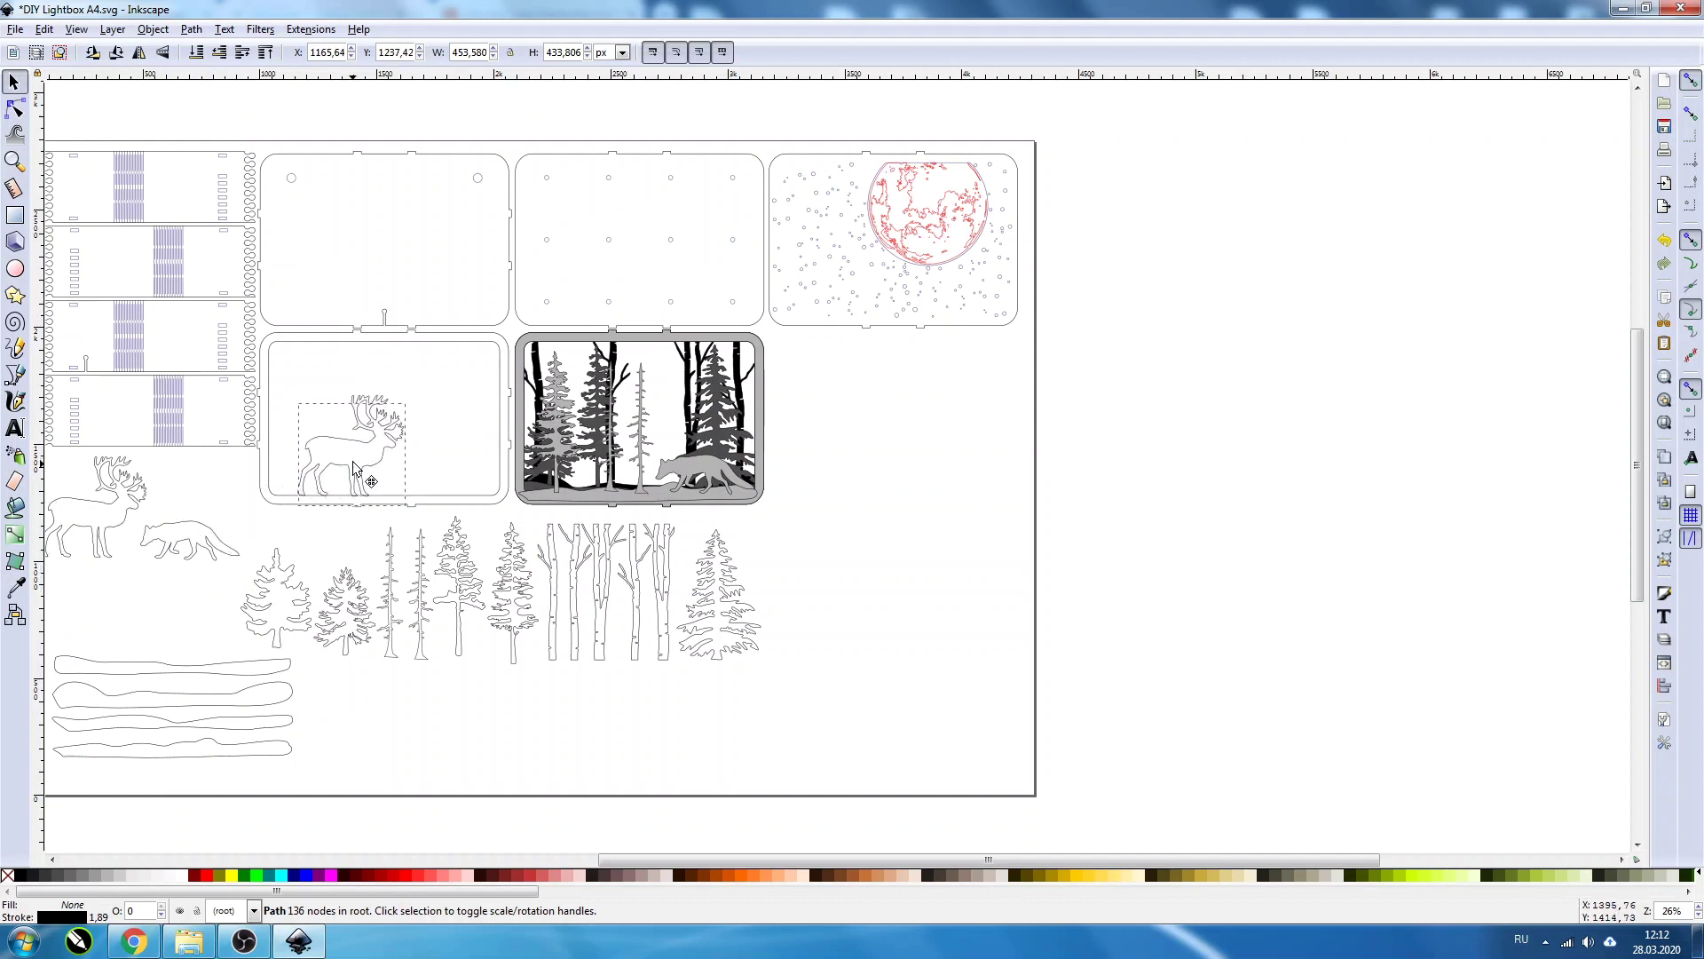
pyautogui.moveTo(352, 471); pyautogui.dragTo(353, 469)
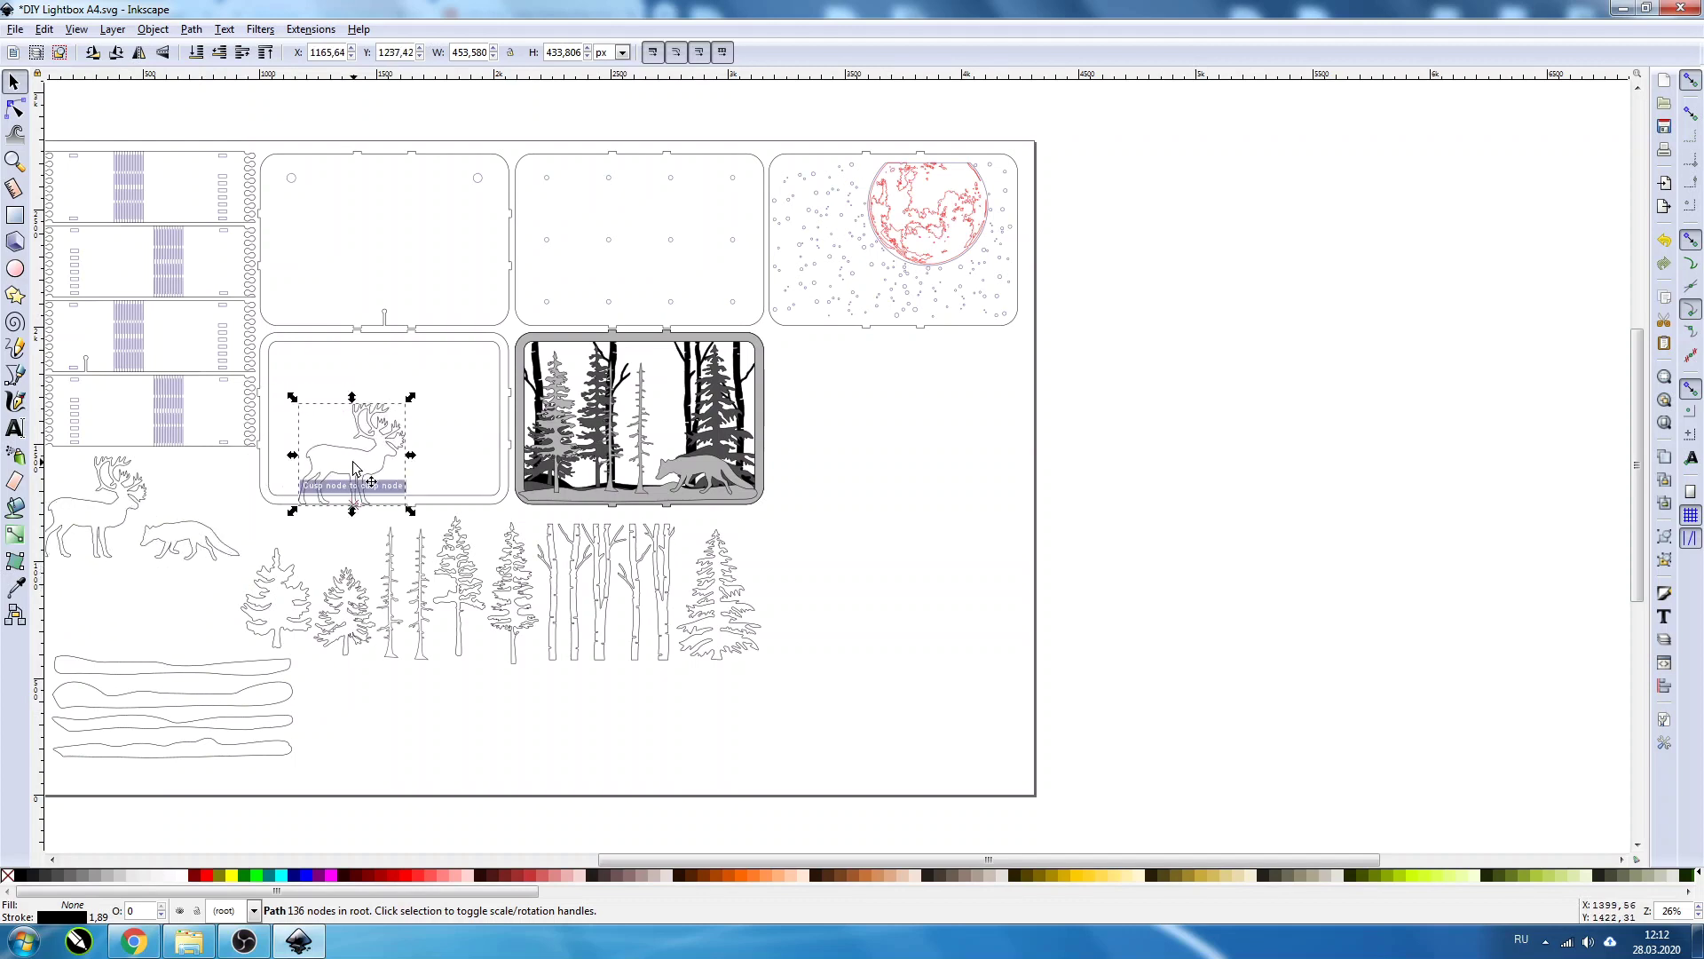
pyautogui.click(203, 675)
pyautogui.moveTo(203, 676); pyautogui.dragTo(390, 497)
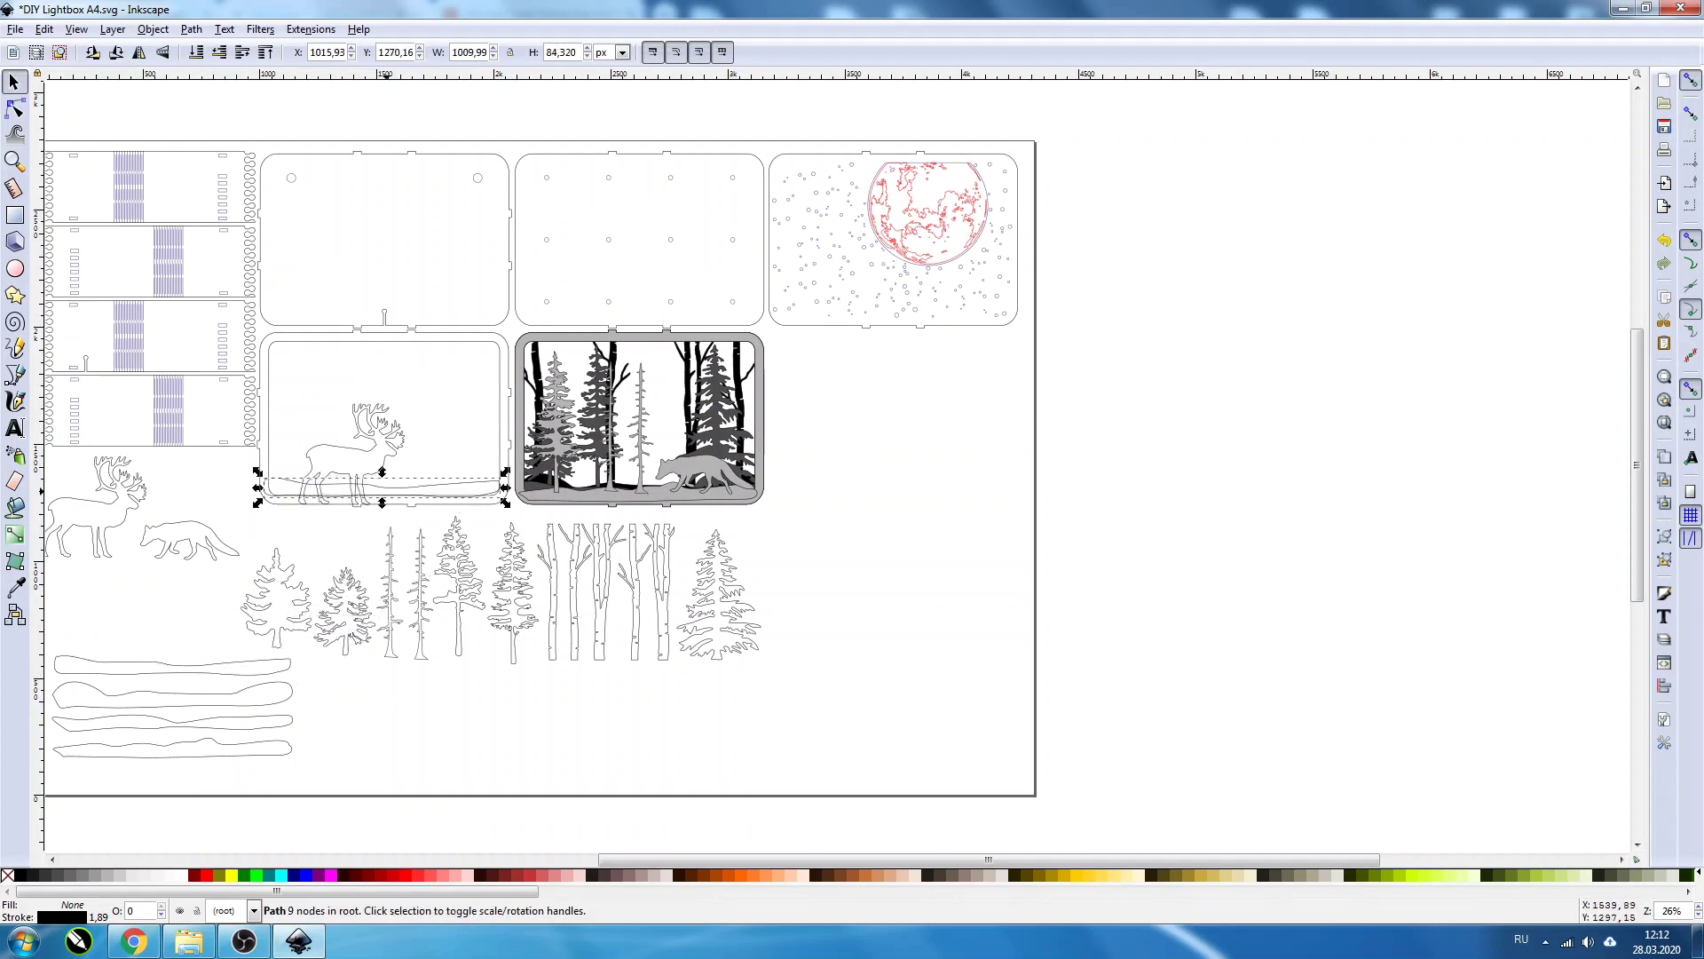
pyautogui.click(139, 53)
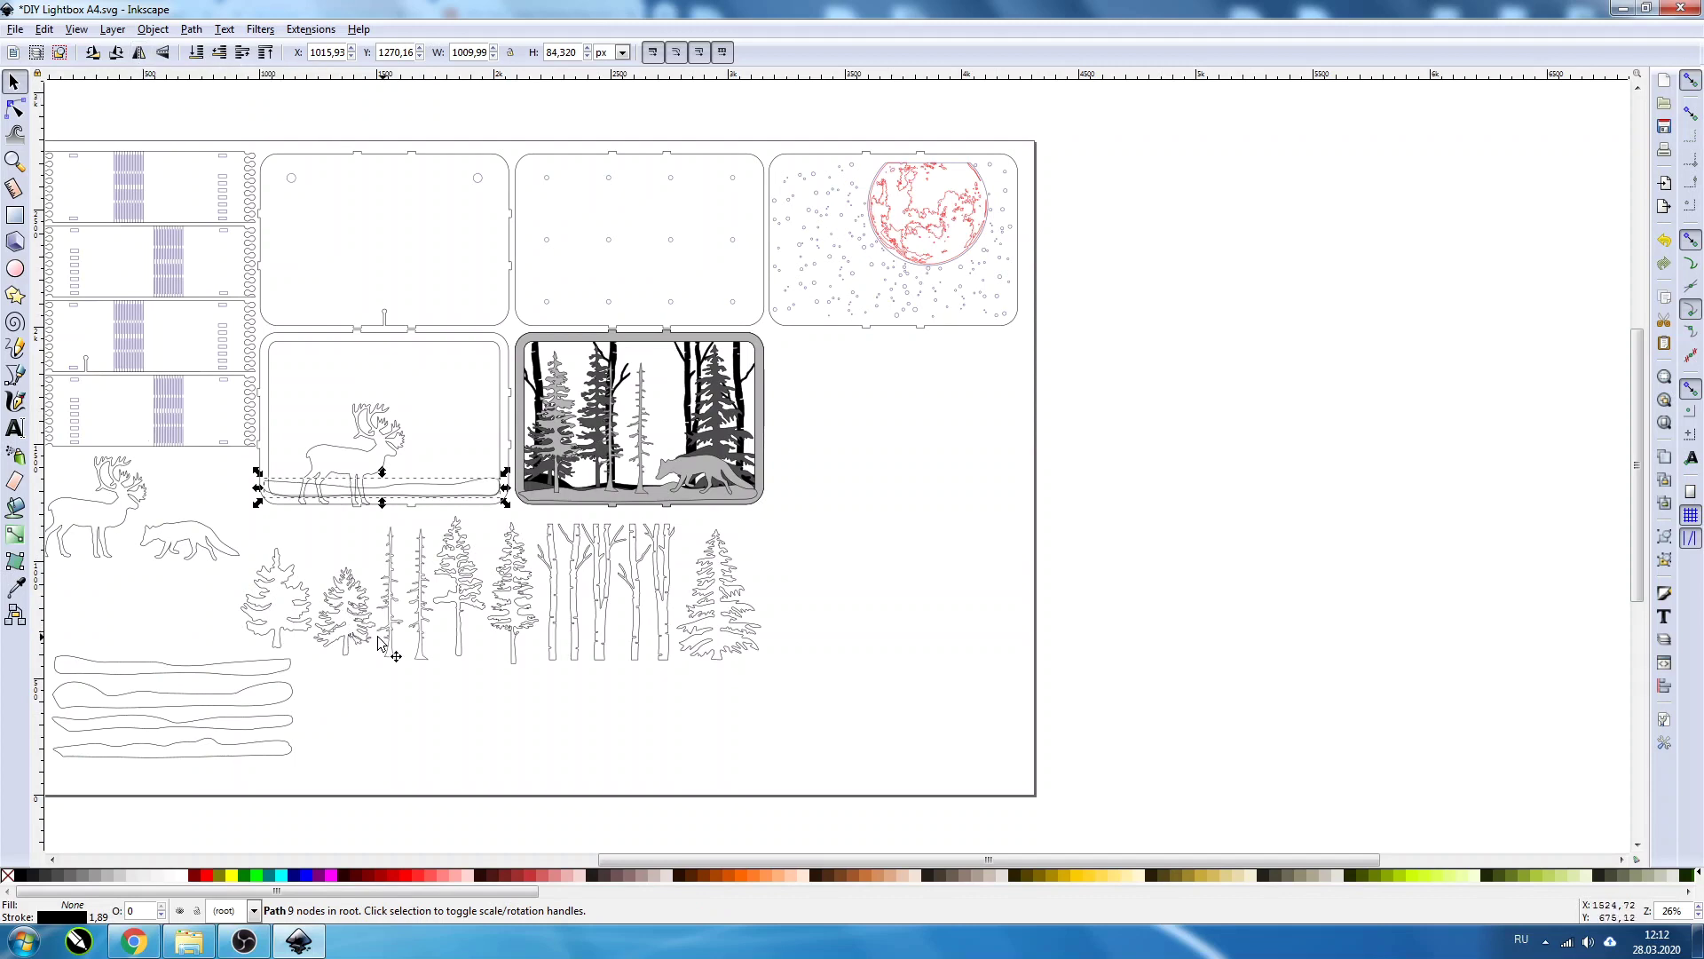
# Step: Add fir and spruce copies at the panel's left and right sides
pyautogui.moveTo(703, 635); pyautogui.dragTo(299, 427)
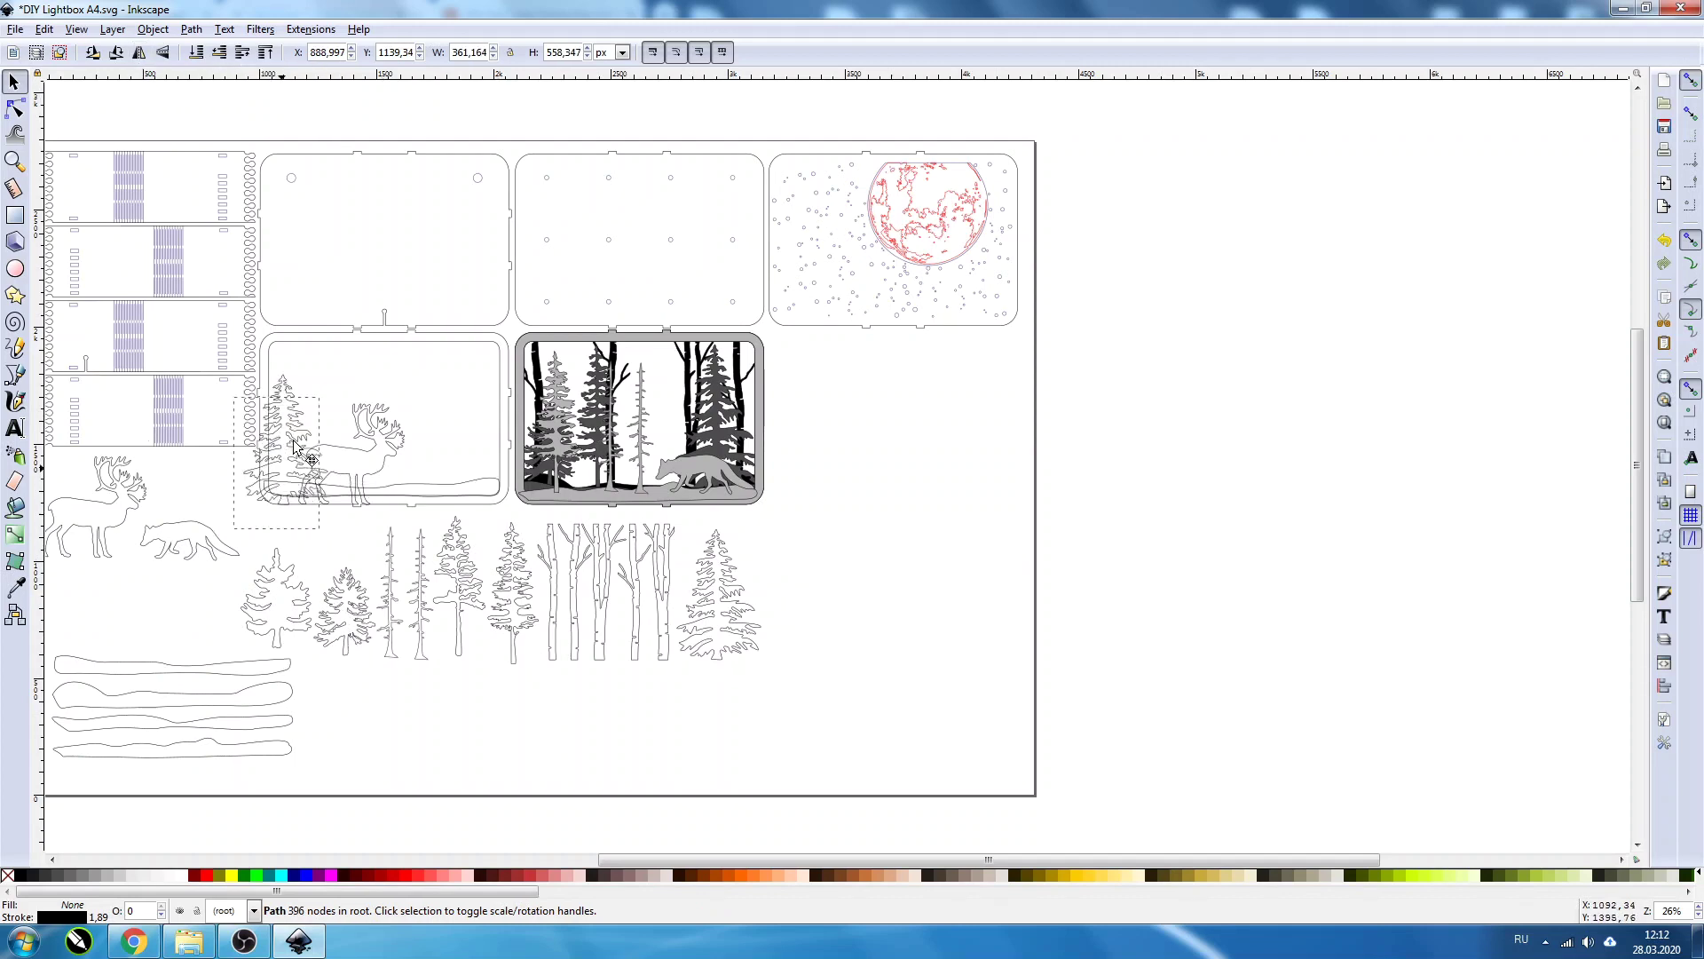
pyautogui.moveTo(299, 427); pyautogui.dragTo(302, 429)
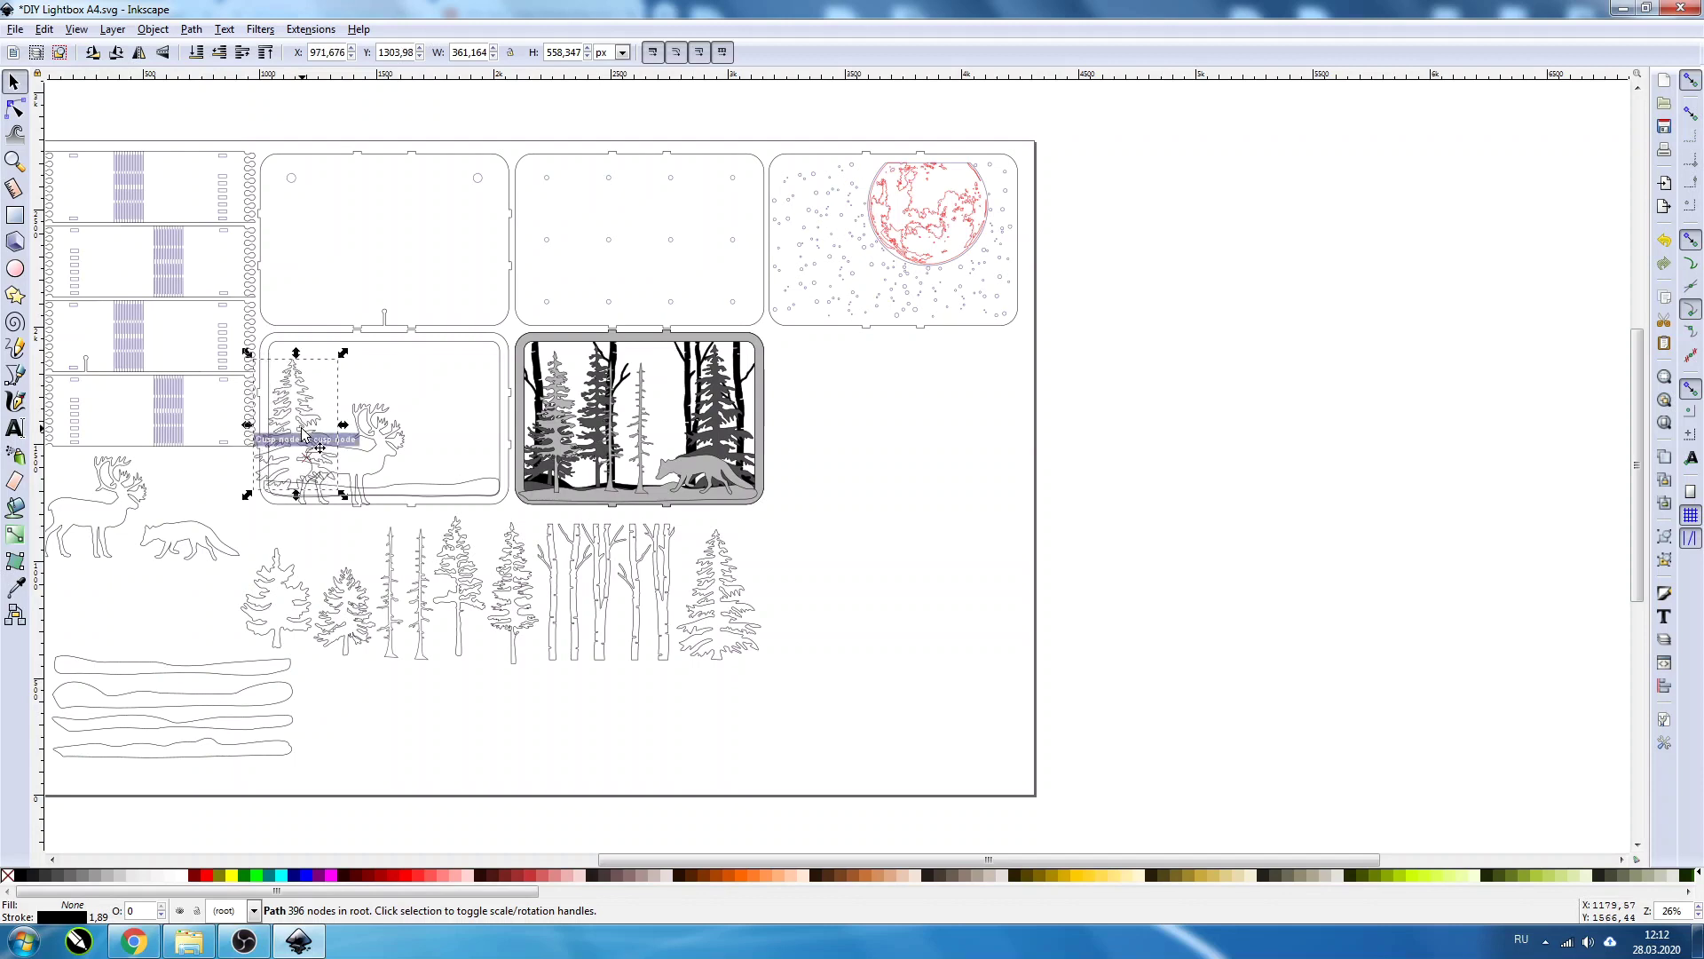
pyautogui.moveTo(512, 590)
pyautogui.mouseDown()
pyautogui.moveTo(512, 631)
pyautogui.moveTo(478, 420)
pyautogui.mouseUp()
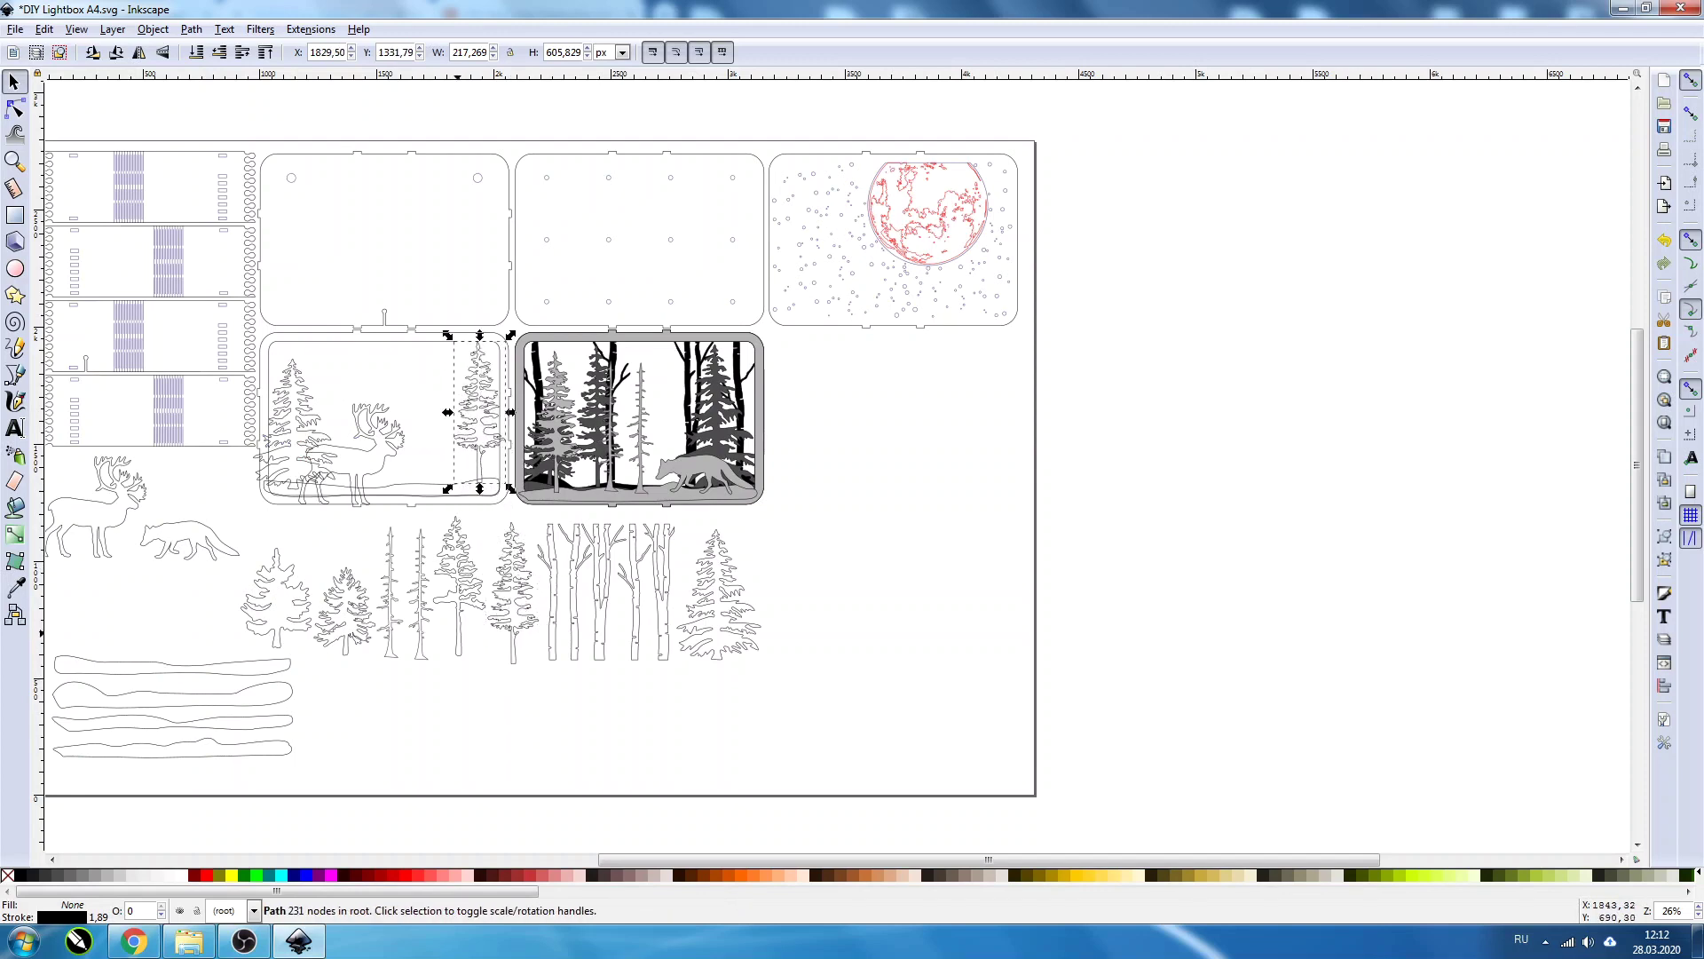
pyautogui.click(457, 621)
pyautogui.moveTo(456, 619)
pyautogui.mouseDown()
pyautogui.moveTo(454, 659)
pyautogui.moveTo(408, 464)
pyautogui.mouseUp()
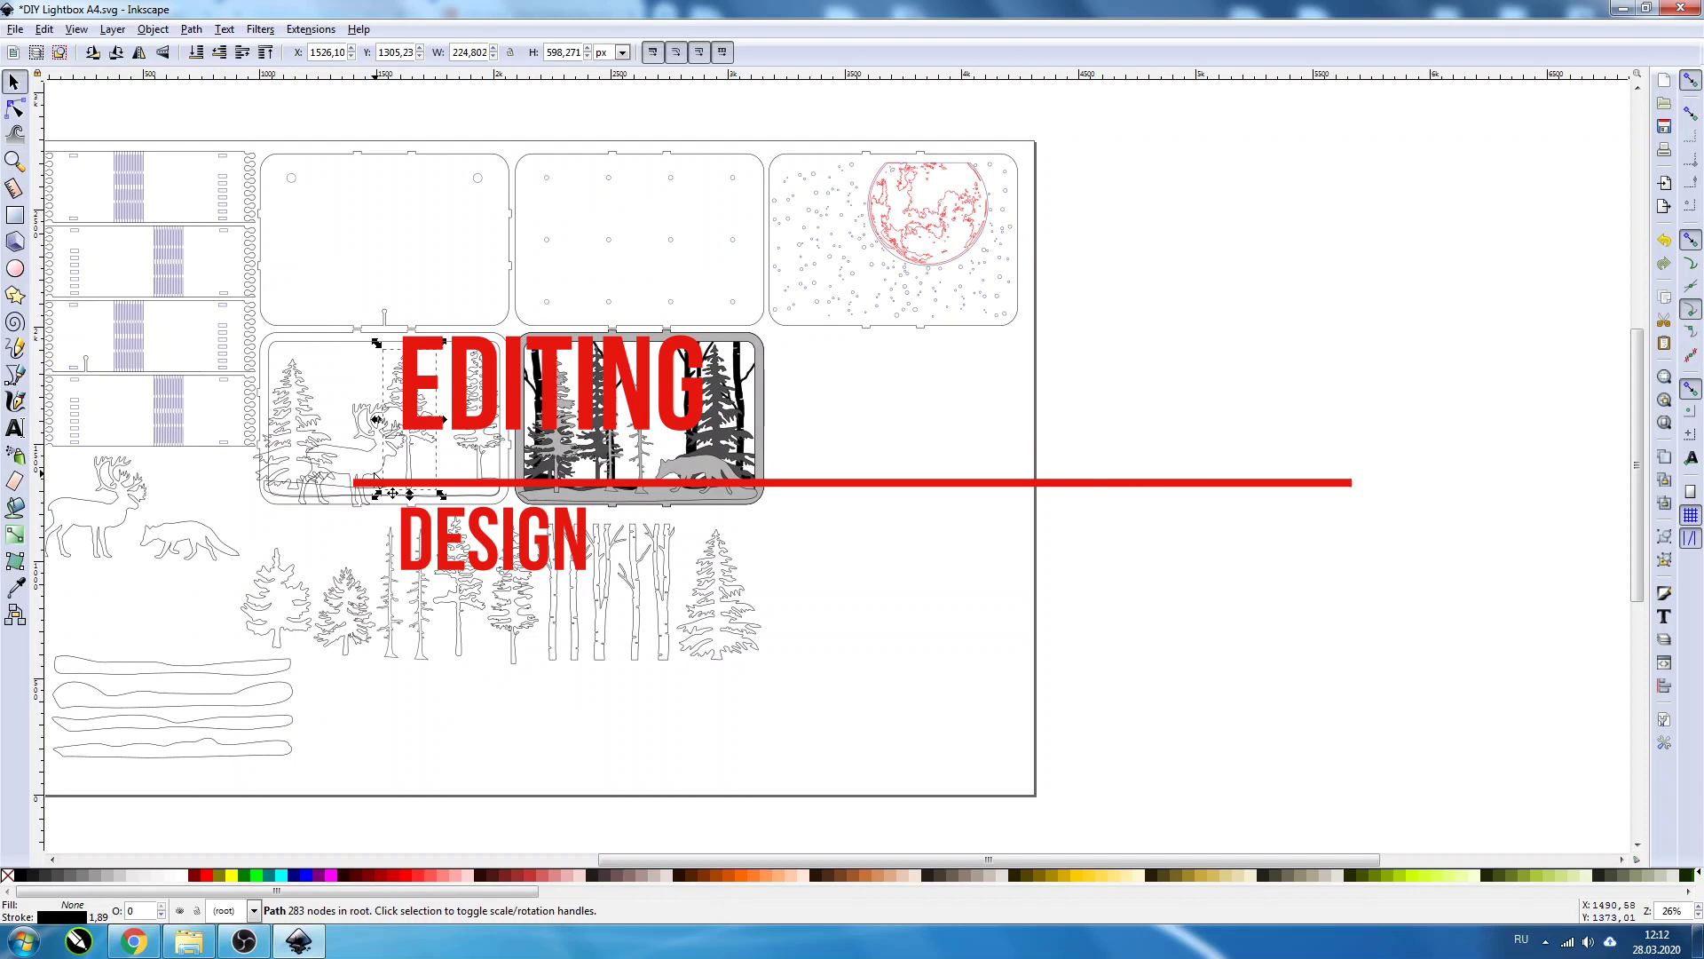
# Step: Move a spruce into the grey forest panel and fill it black
pyautogui.scroll(2, 597, 299)
pyautogui.moveTo(260, 584); pyautogui.dragTo(756, 596)
pyautogui.click(44, 873)
pyautogui.scroll(-1, 751, 684)
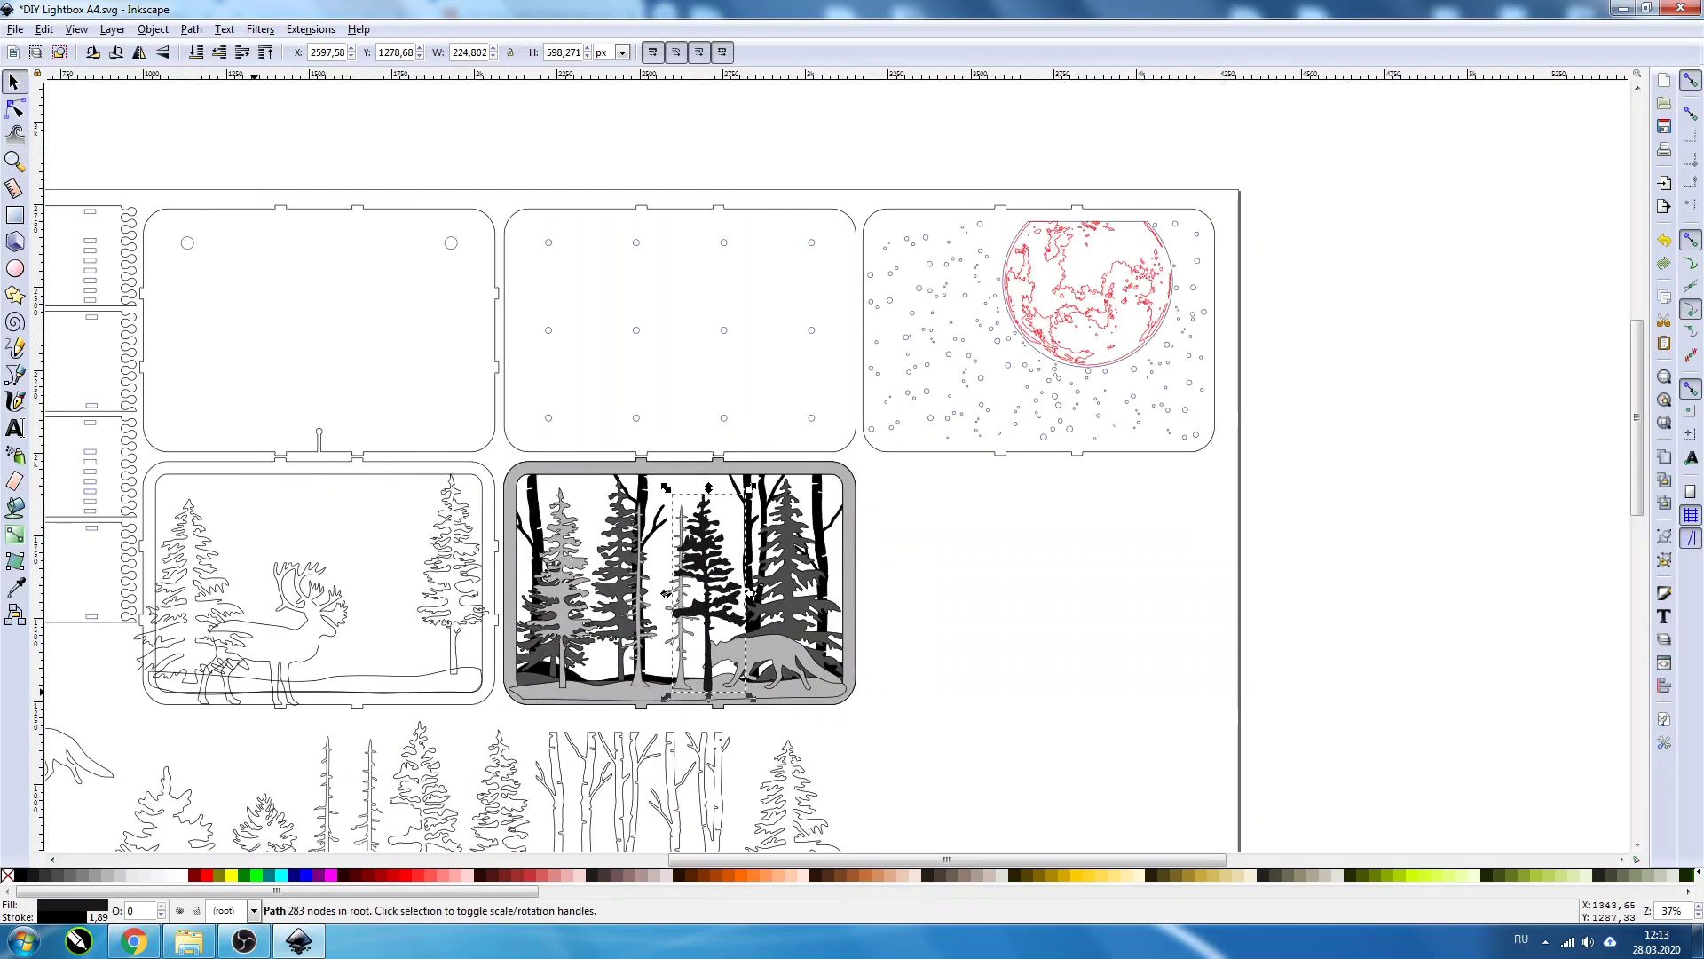
# Step: Nudge the reindeer right, group it with trees, ground and frame, and move the group over the forest panel
pyautogui.click(286, 661)
pyautogui.scroll(1, 269, 664)
pyautogui.moveTo(310, 661); pyautogui.dragTo(362, 639)
pyautogui.press('shift')
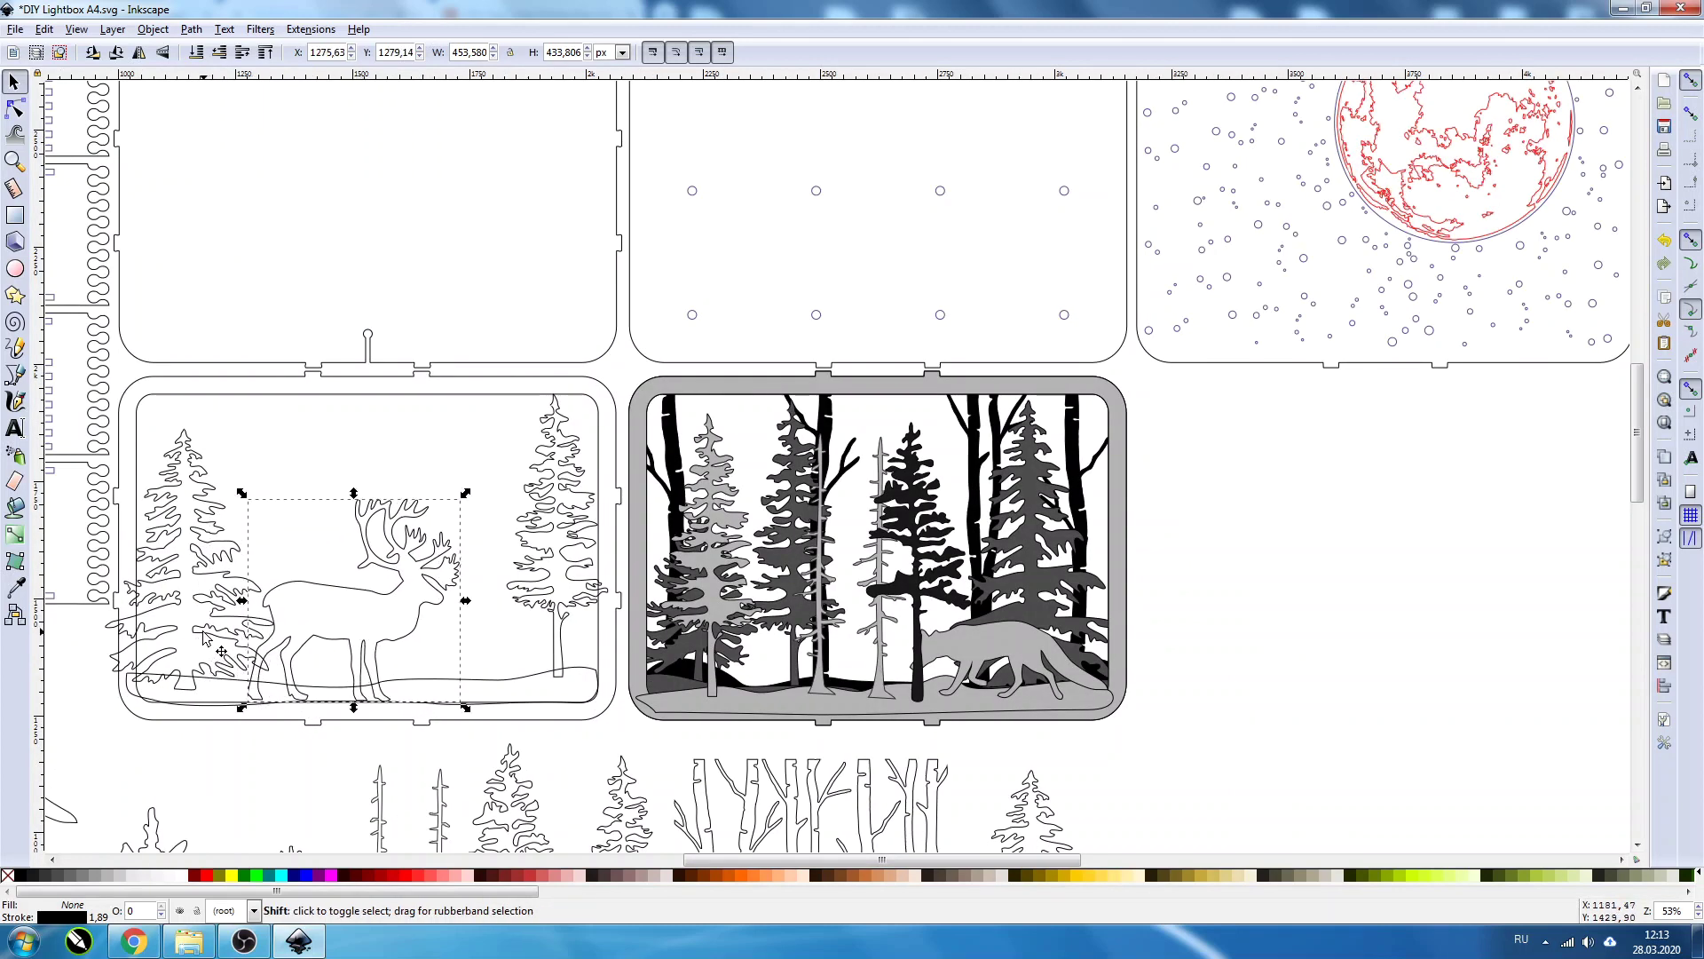
pyautogui.keyDown('shift'); pyautogui.click(202, 634); pyautogui.keyUp('shift')
pyautogui.keyDown('shift'); pyautogui.click(581, 611); pyautogui.keyUp('shift')
pyautogui.keyDown('shift'); pyautogui.click(502, 681); pyautogui.keyUp('shift')
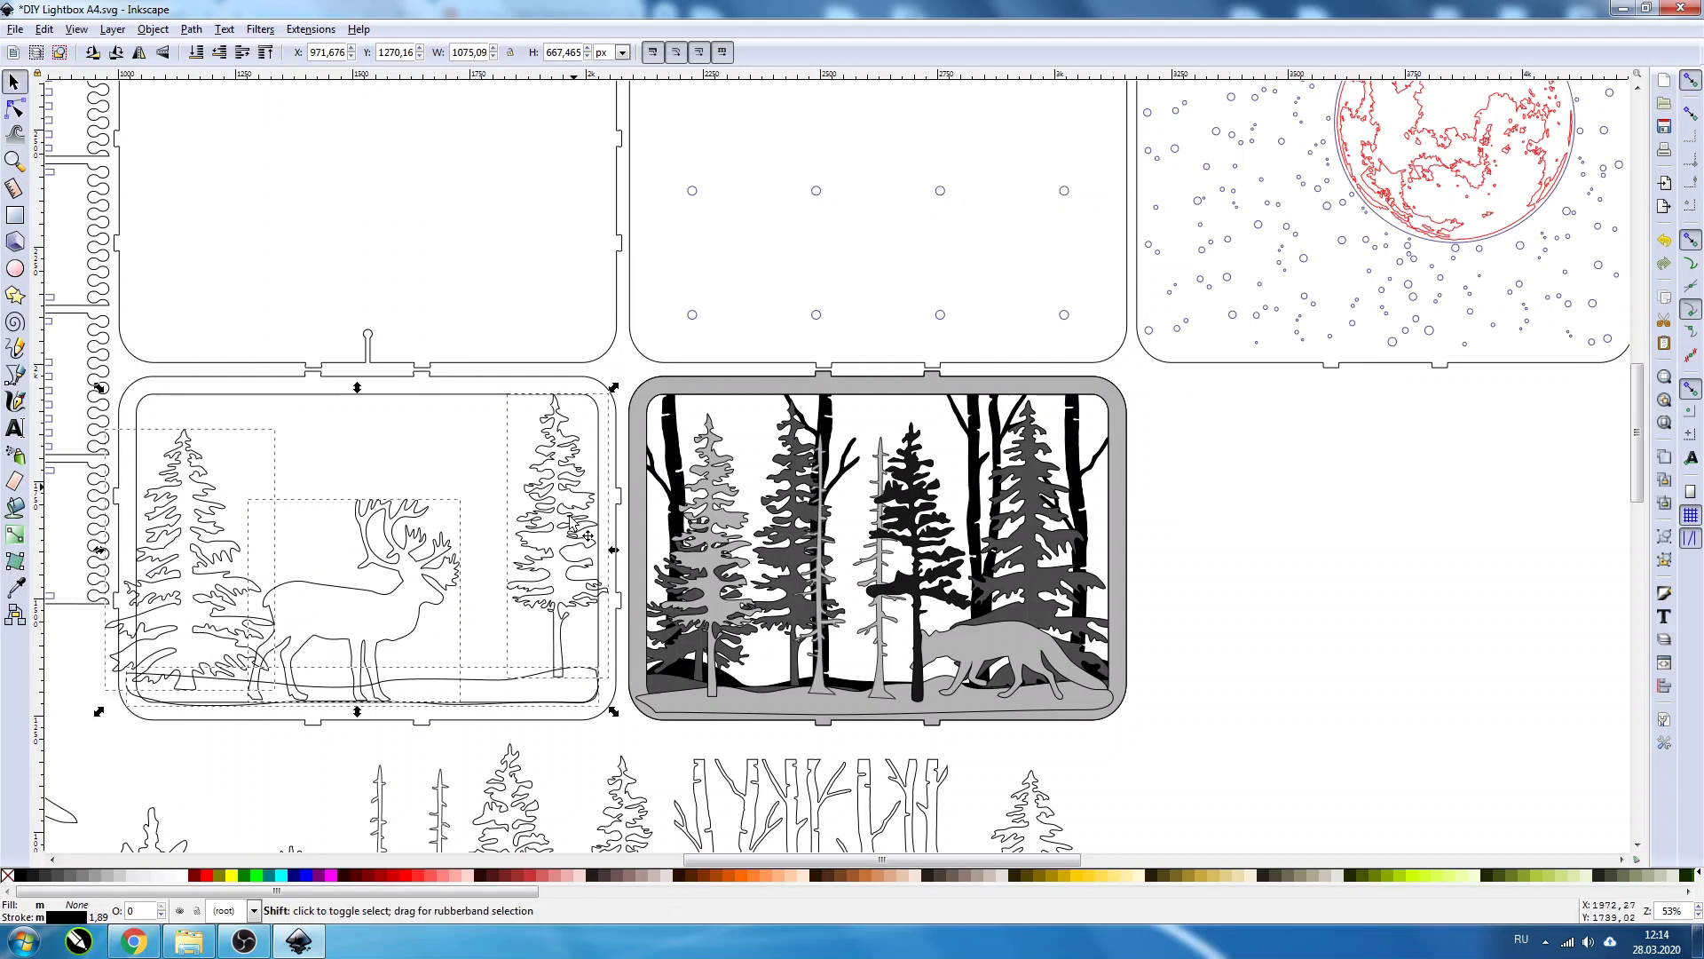
pyautogui.keyDown('shift'); pyautogui.click(551, 380); pyautogui.keyUp('shift')
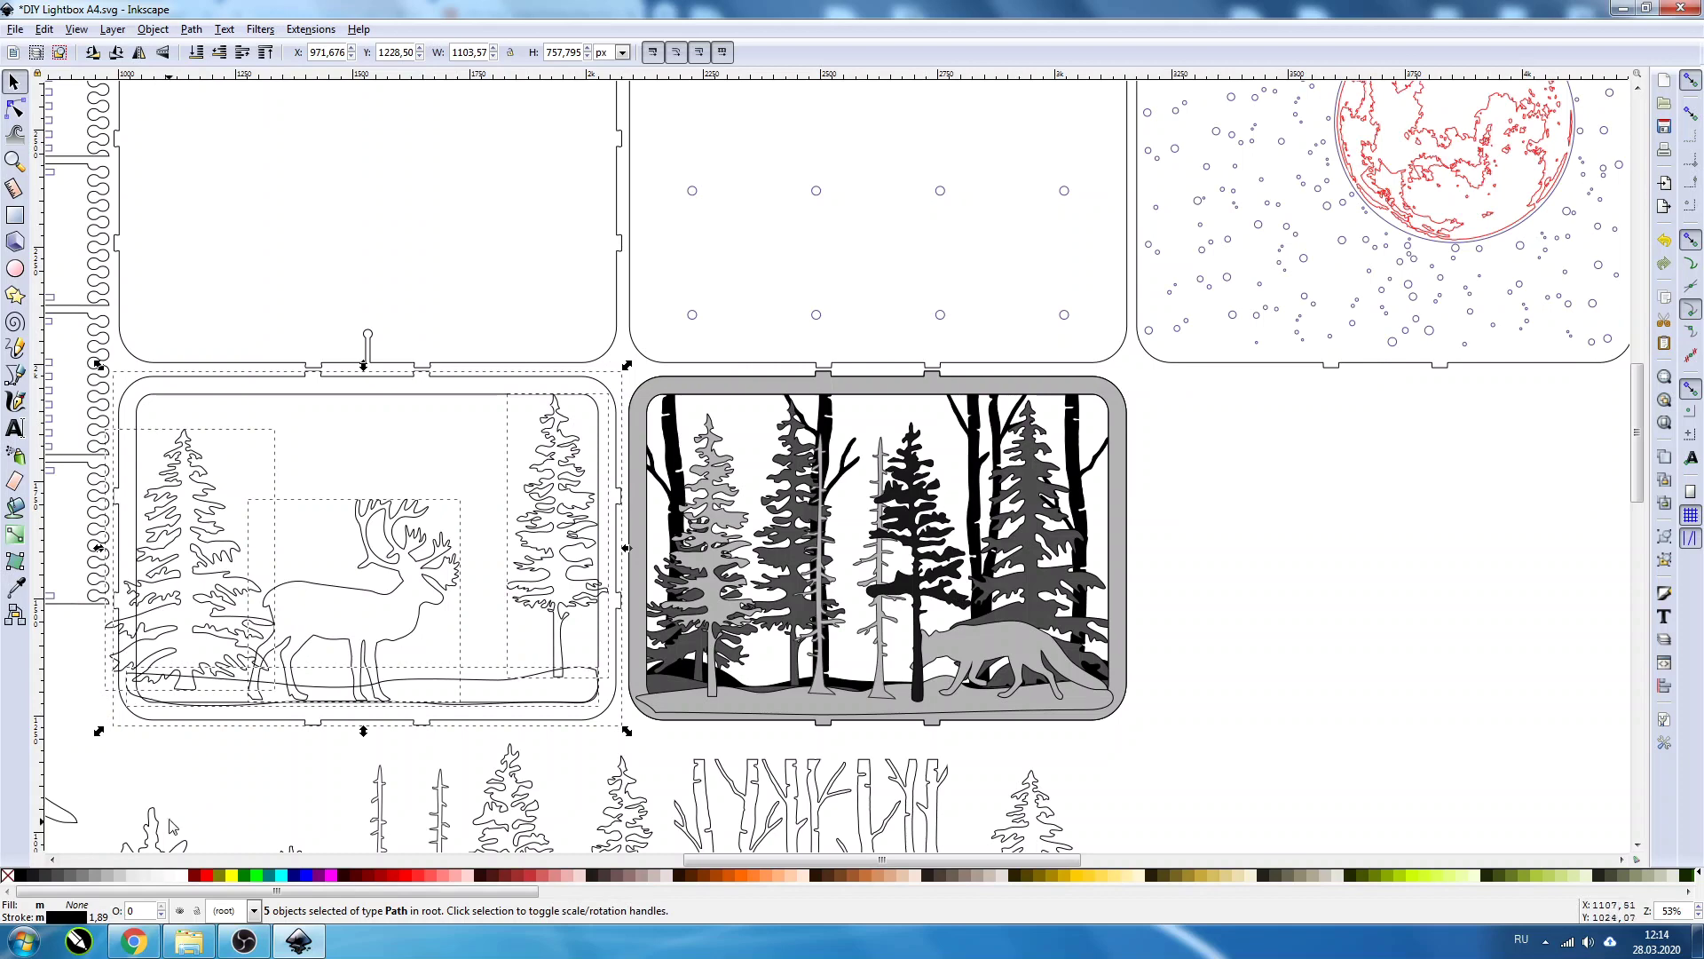
pyautogui.click(1665, 542)
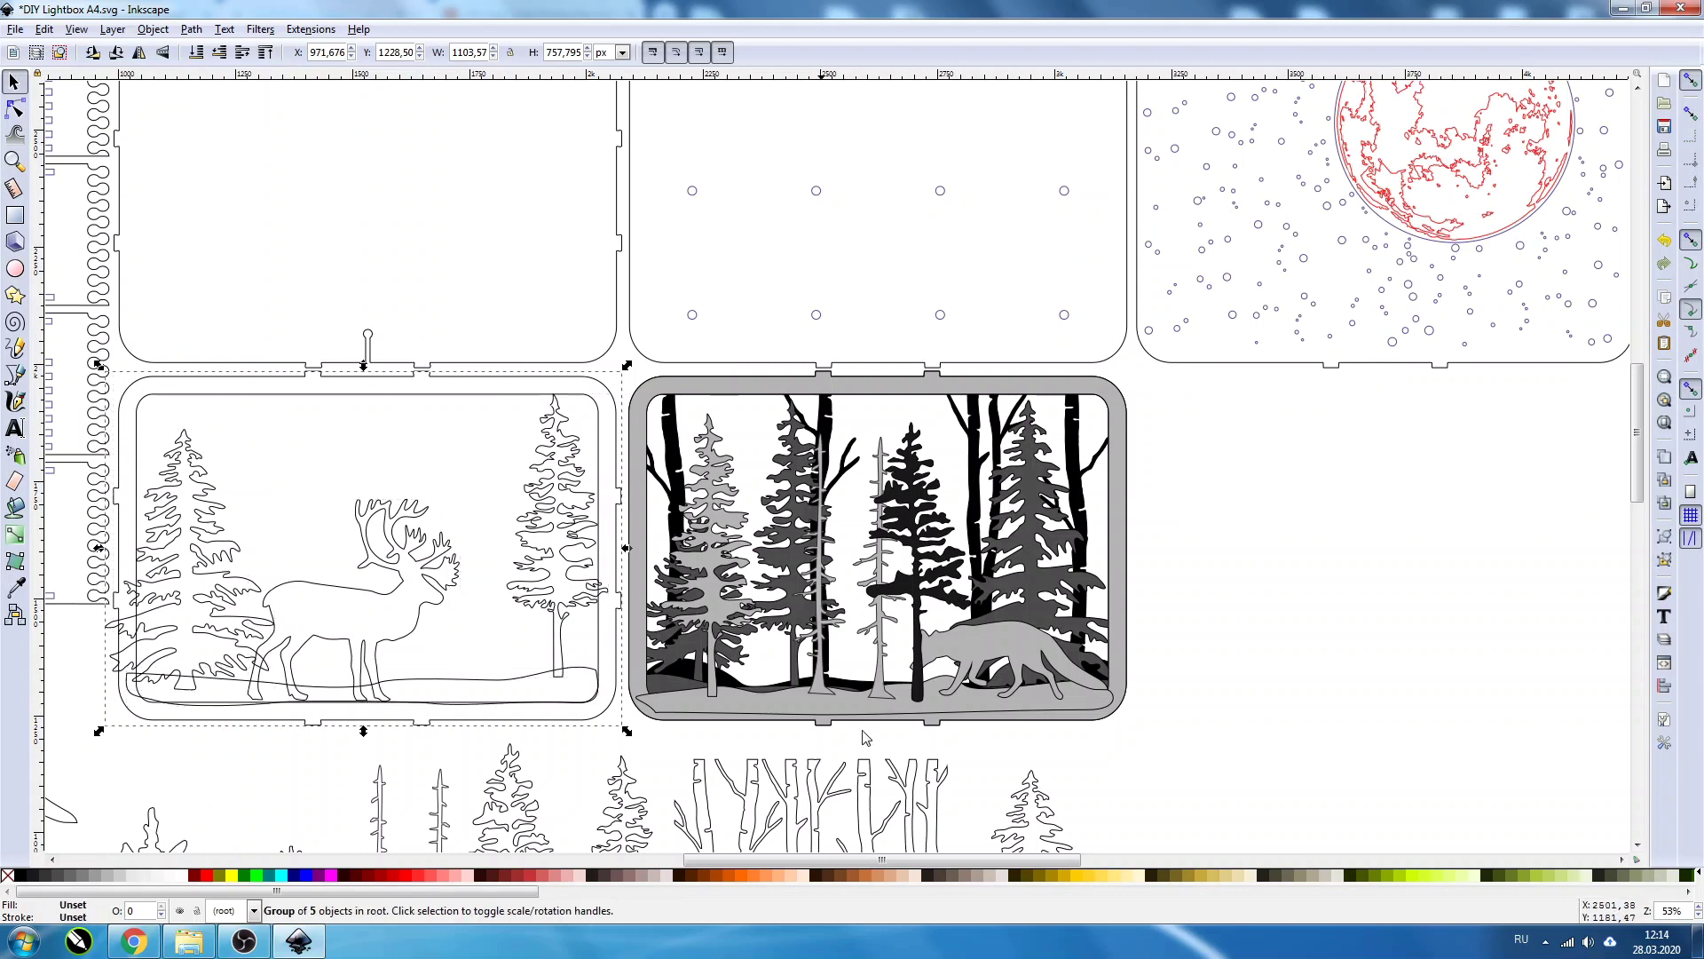
pyautogui.moveTo(585, 692); pyautogui.dragTo(1092, 693)
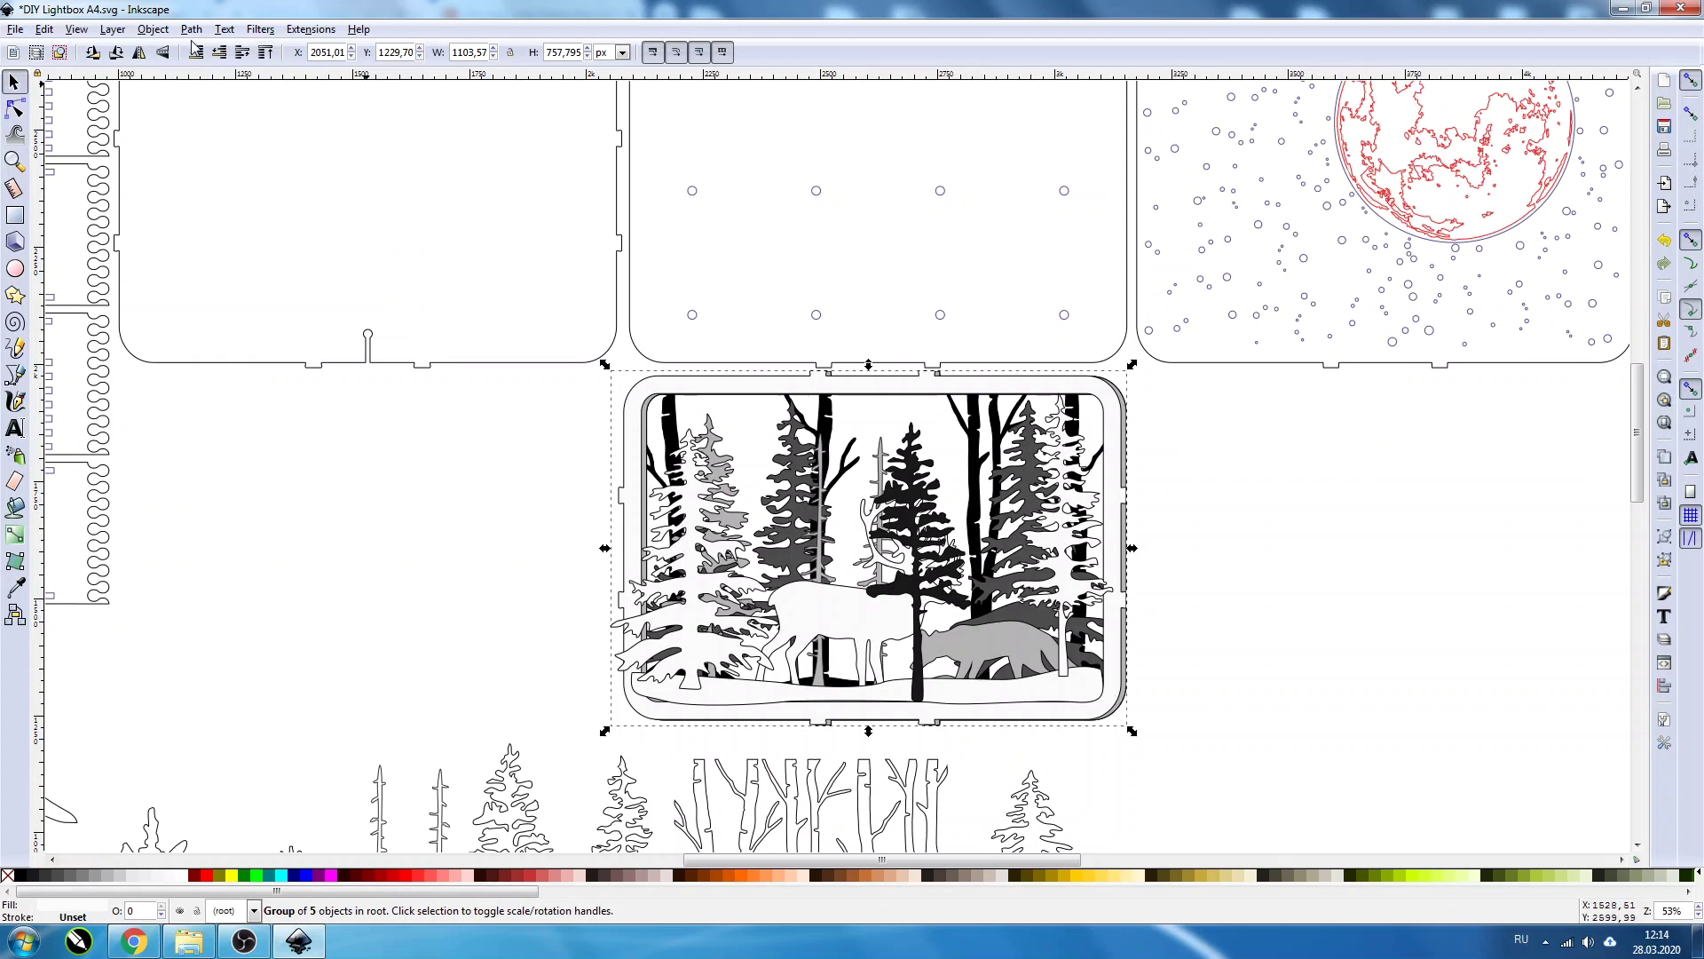
# Step: Raise the reindeer panel group to the top, then ungroup it into separate paths
pyautogui.click(142, 30)
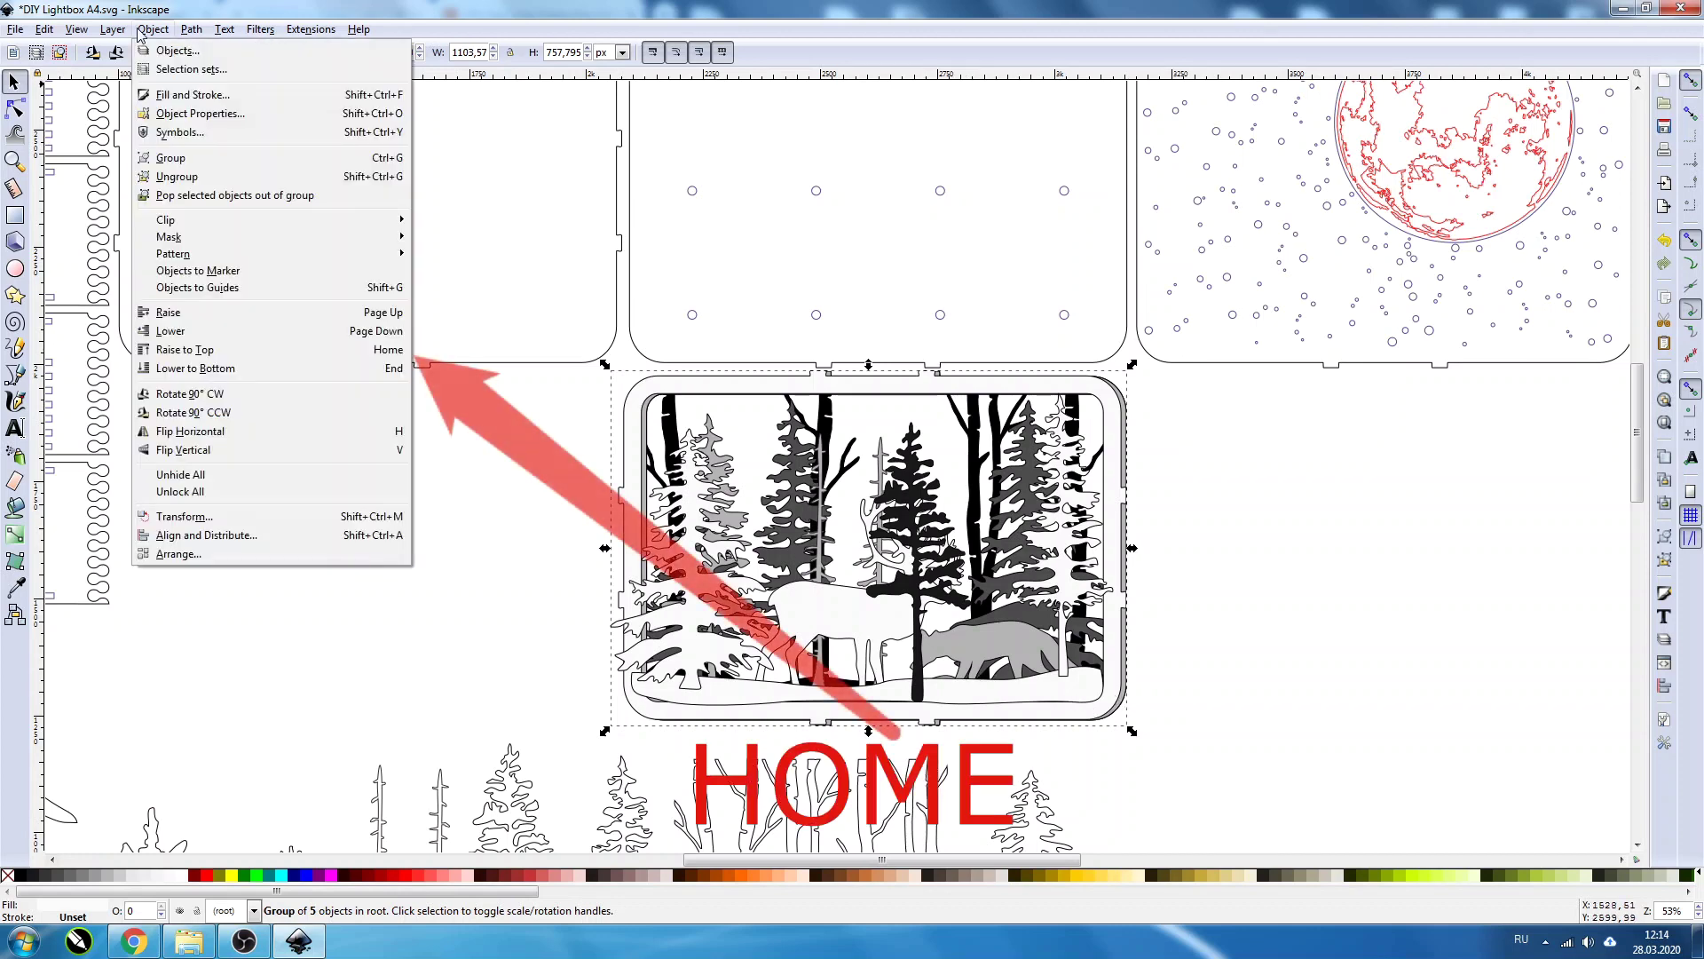
pyautogui.click(244, 351)
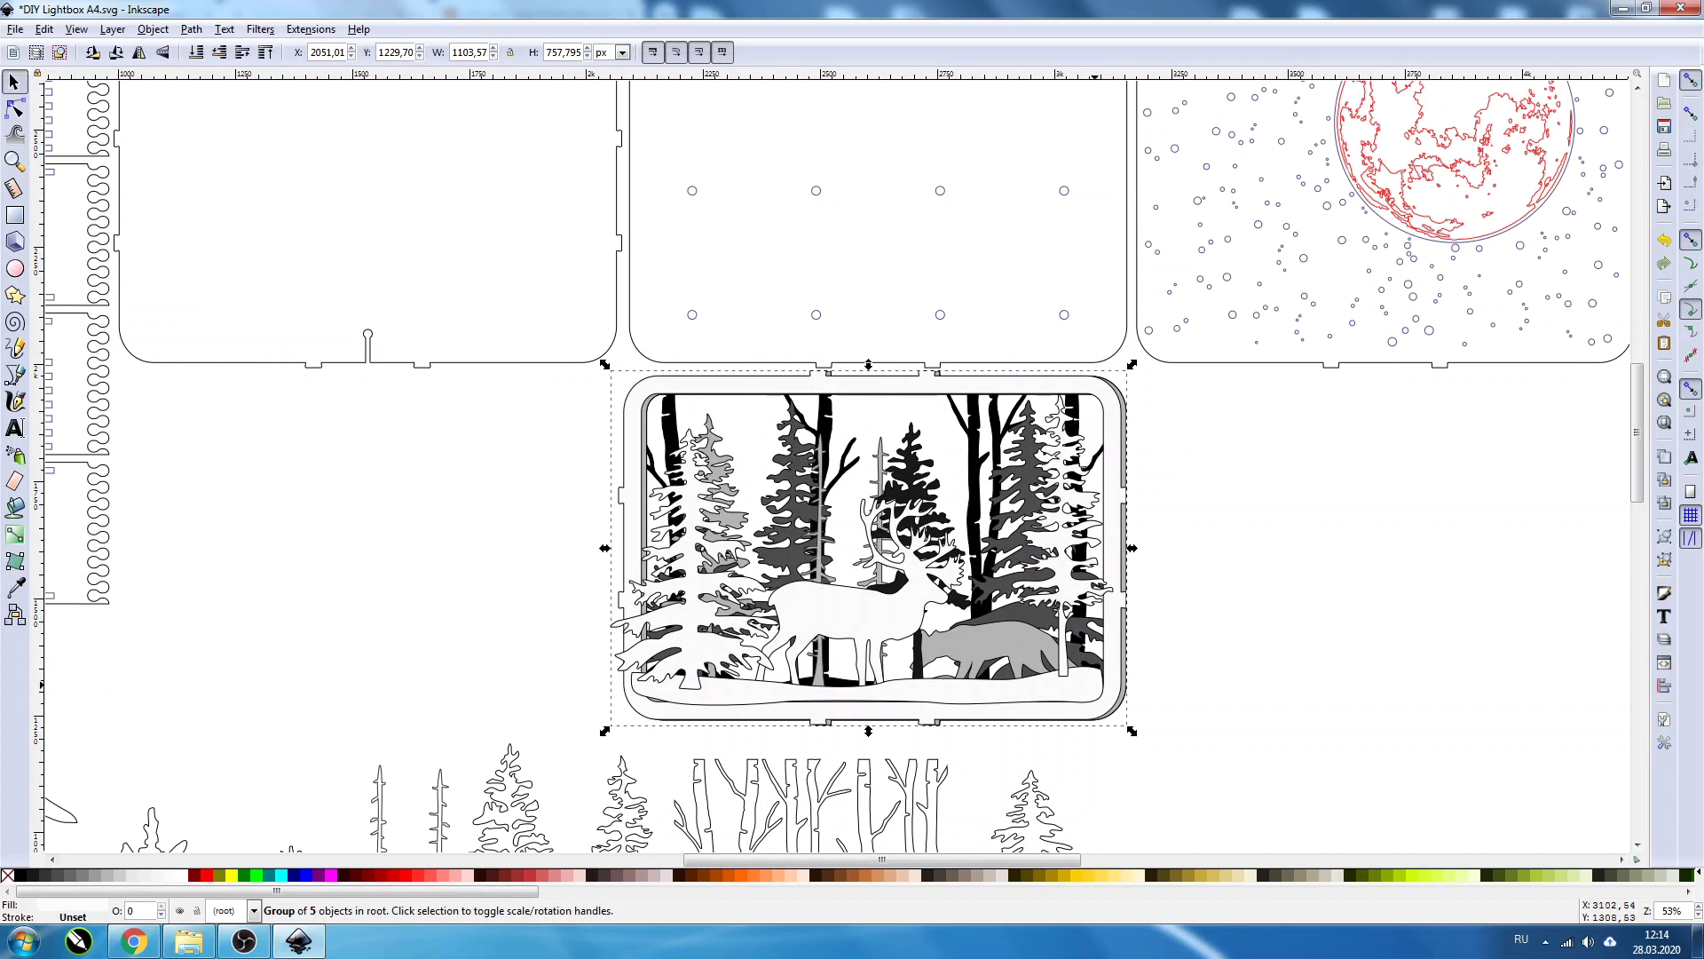
pyautogui.click(1207, 713)
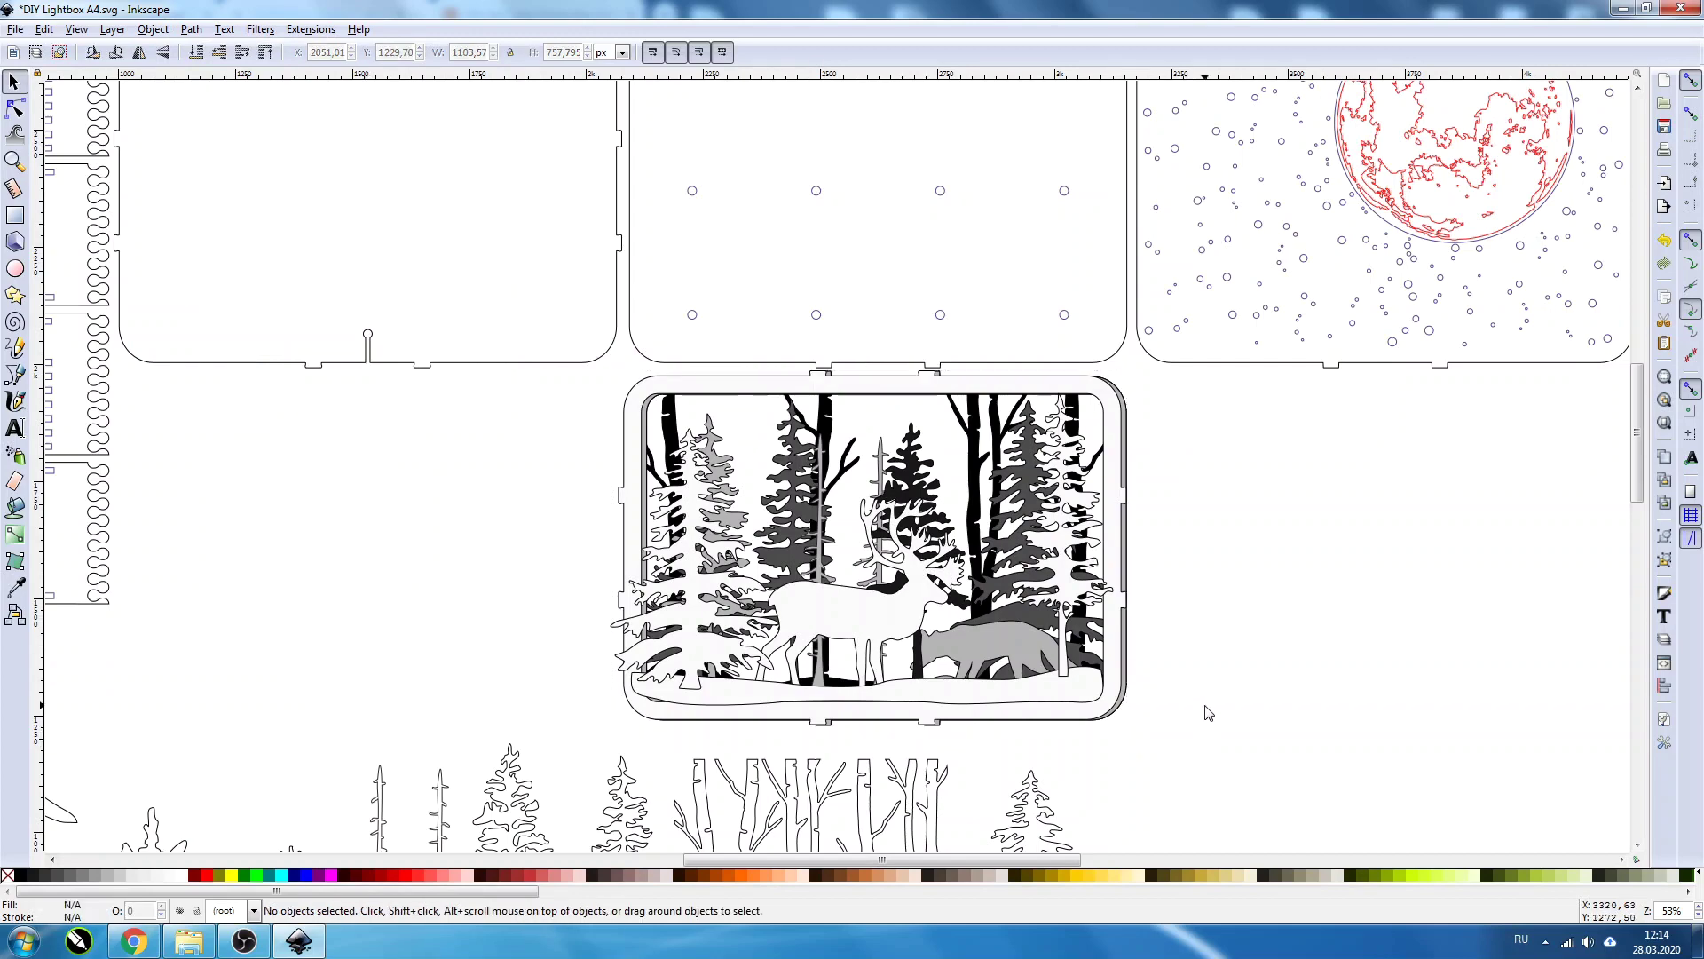
pyautogui.keyDown('ctrl'); pyautogui.scroll(-1, 924, 603); pyautogui.keyUp('ctrl')
pyautogui.click(913, 607)
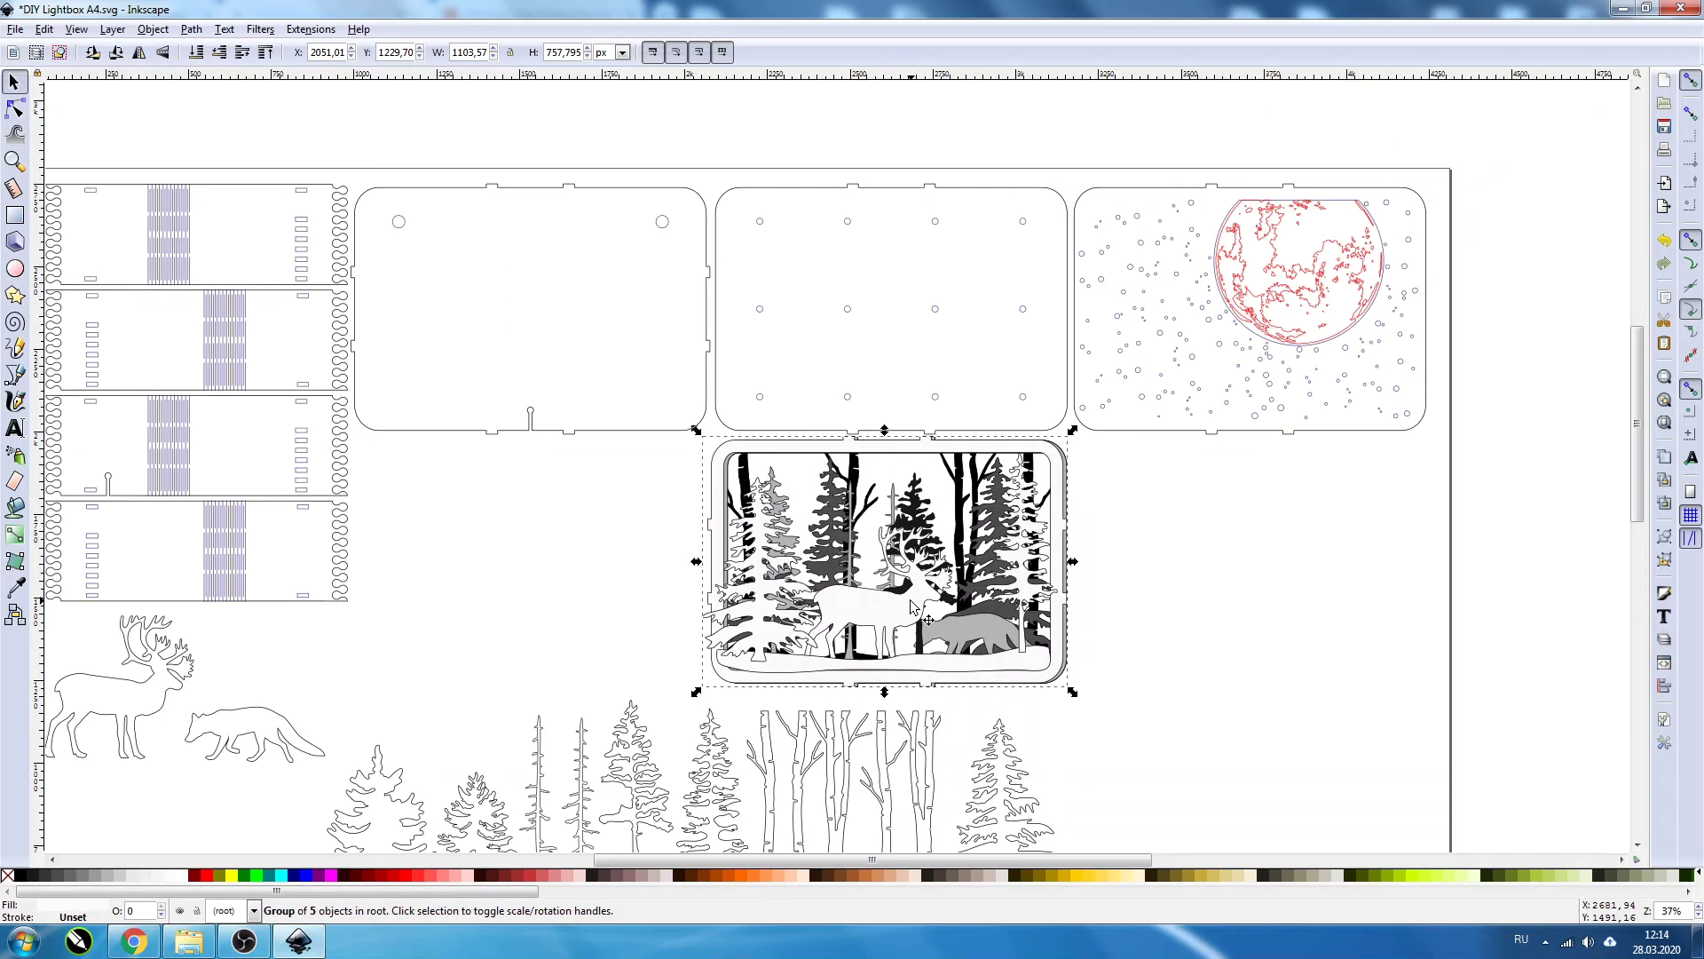
pyautogui.click(1666, 561)
# Step: Shift the reindeer and ground strip down, and lower the tall tree to the bottom
pyautogui.keyDown('ctrl'); pyautogui.scroll(3, 899, 607); pyautogui.keyUp('ctrl')
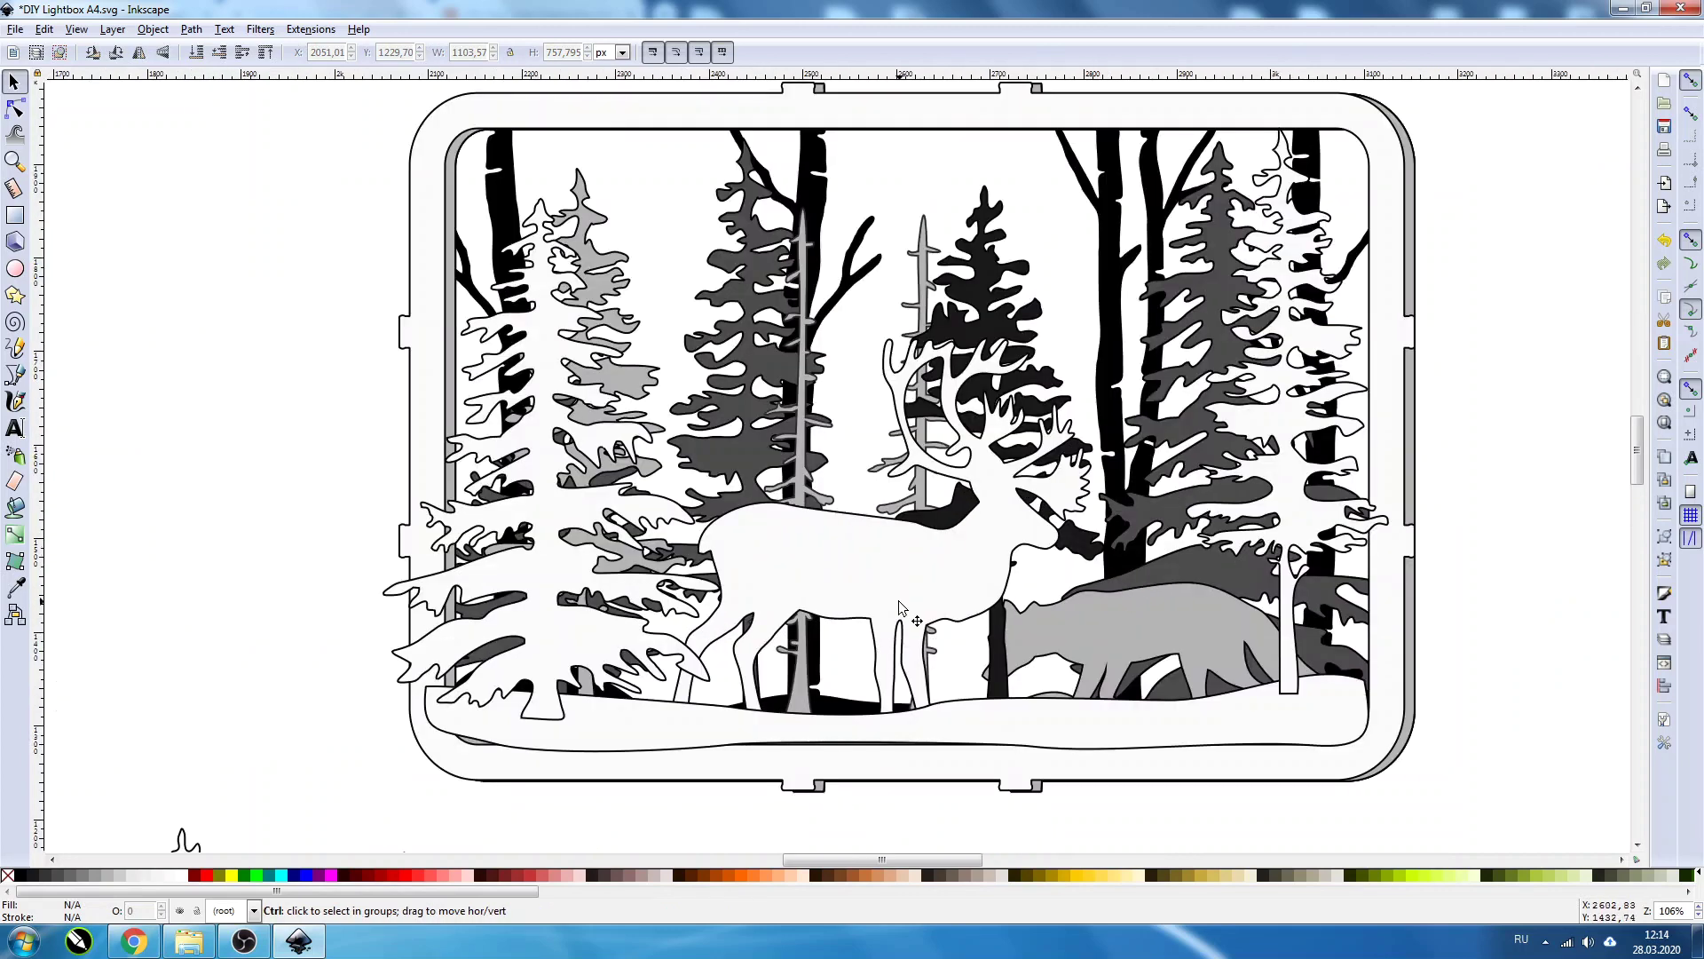
pyautogui.click(902, 606)
pyautogui.moveTo(932, 604); pyautogui.dragTo(913, 661)
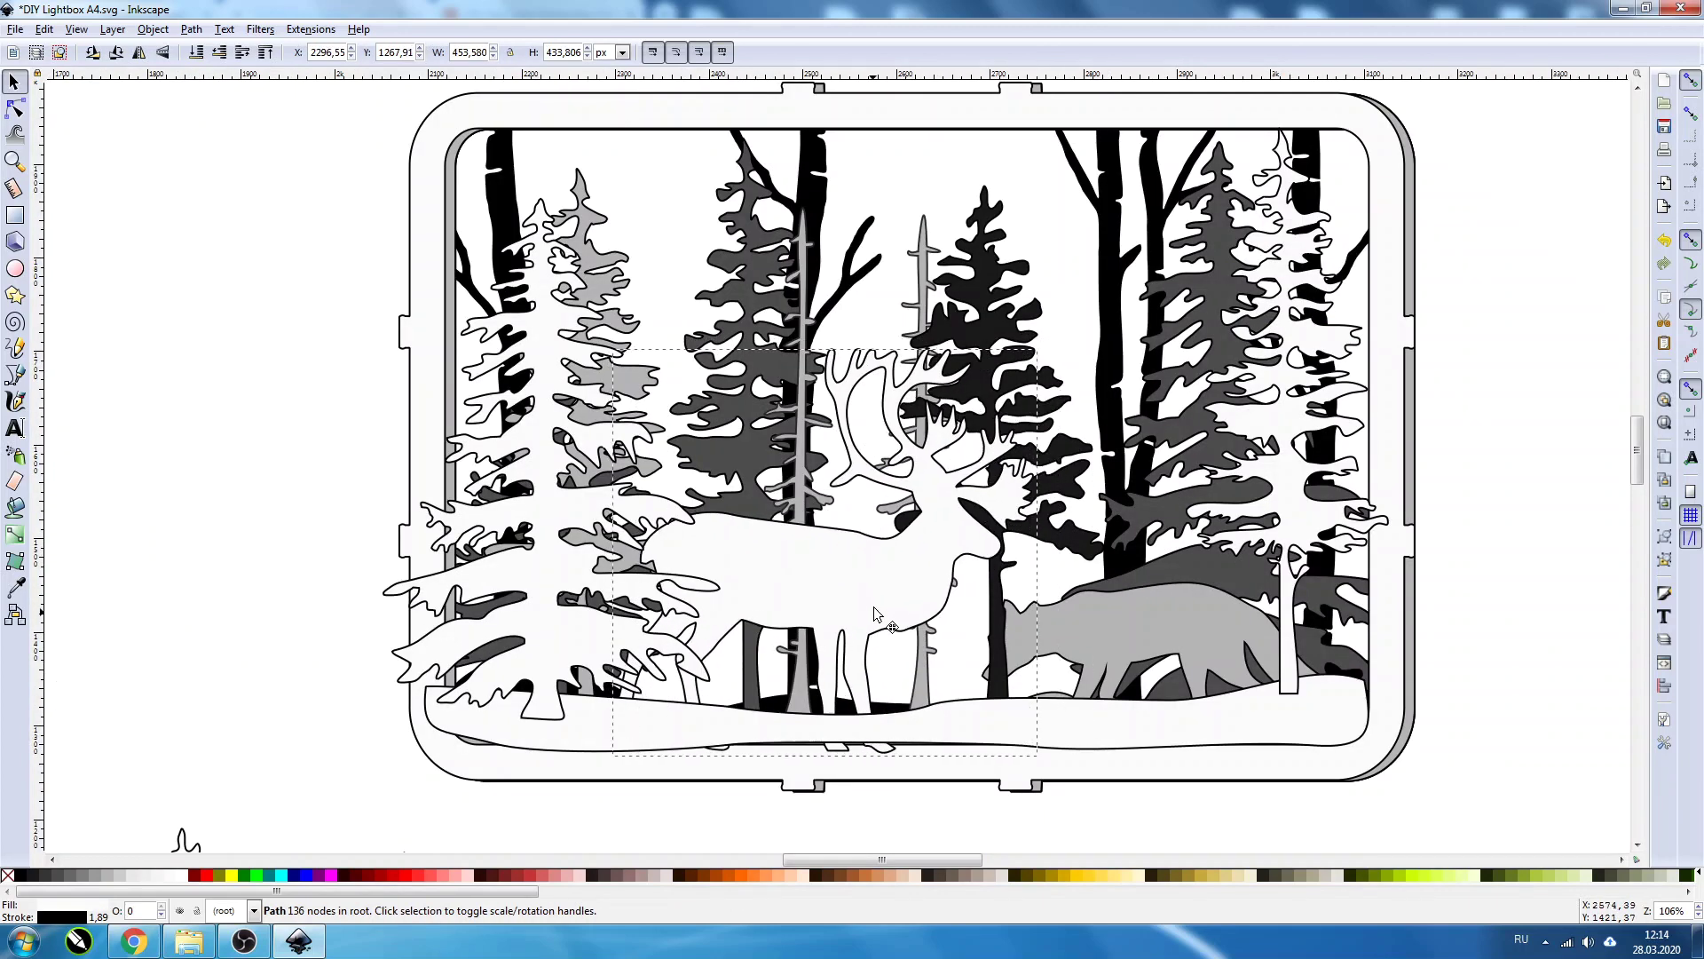
pyautogui.moveTo(978, 721); pyautogui.dragTo(984, 744)
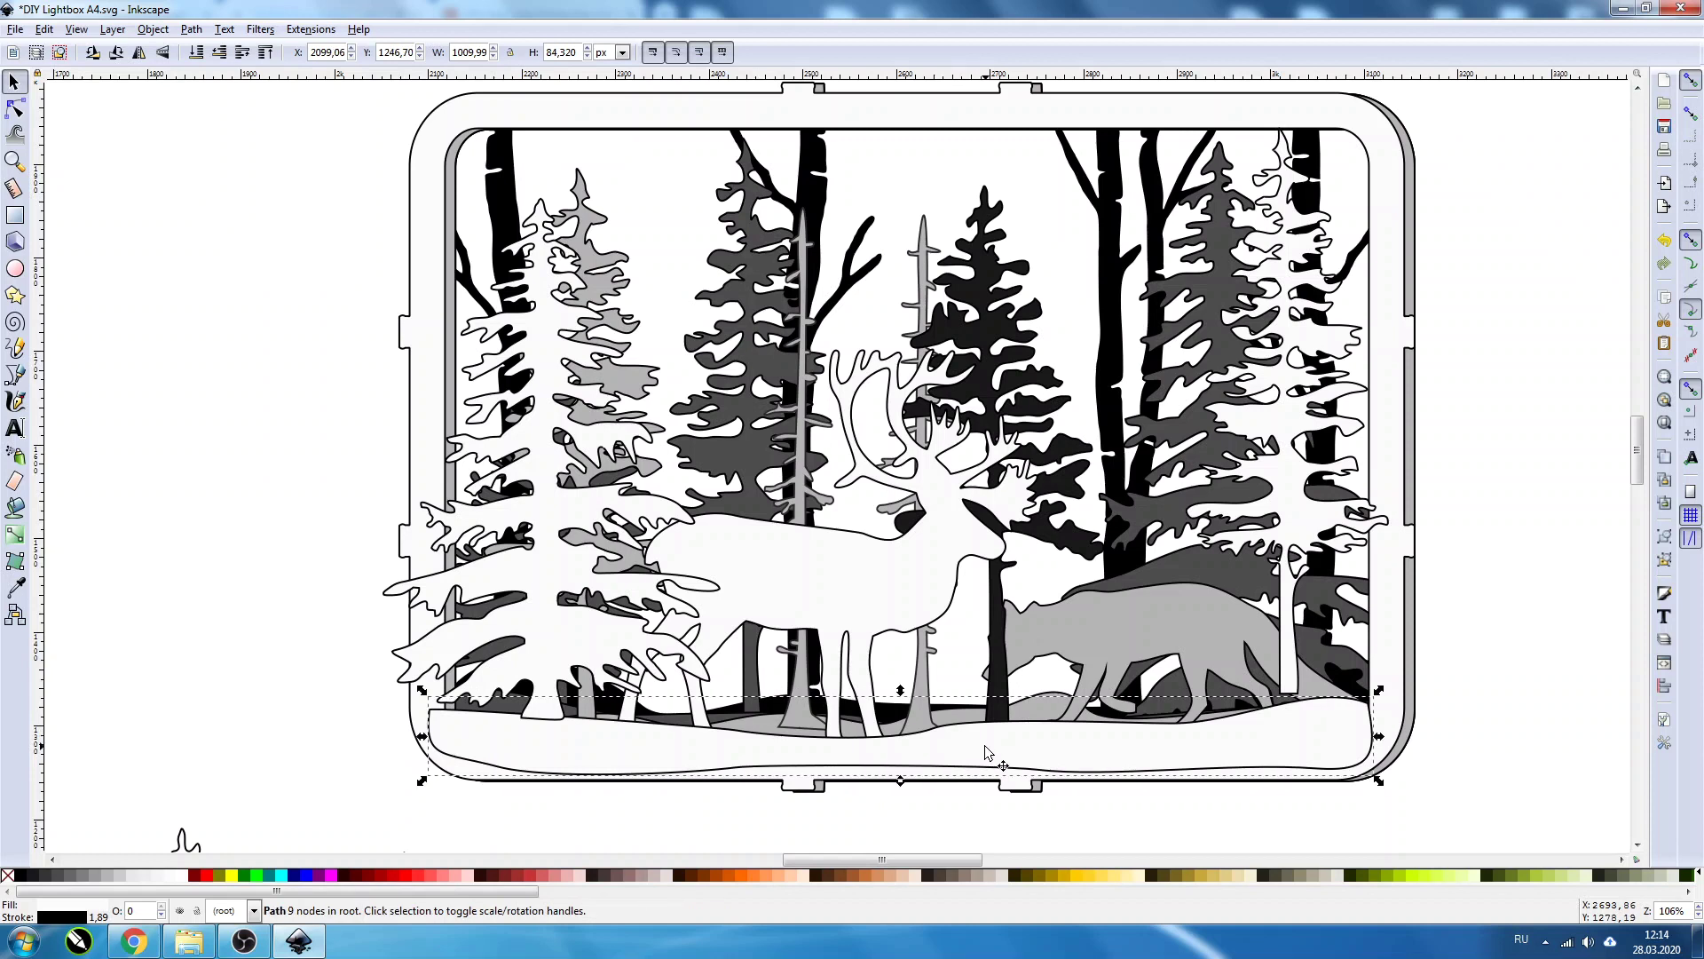
pyautogui.click(996, 603)
pyautogui.click(149, 30)
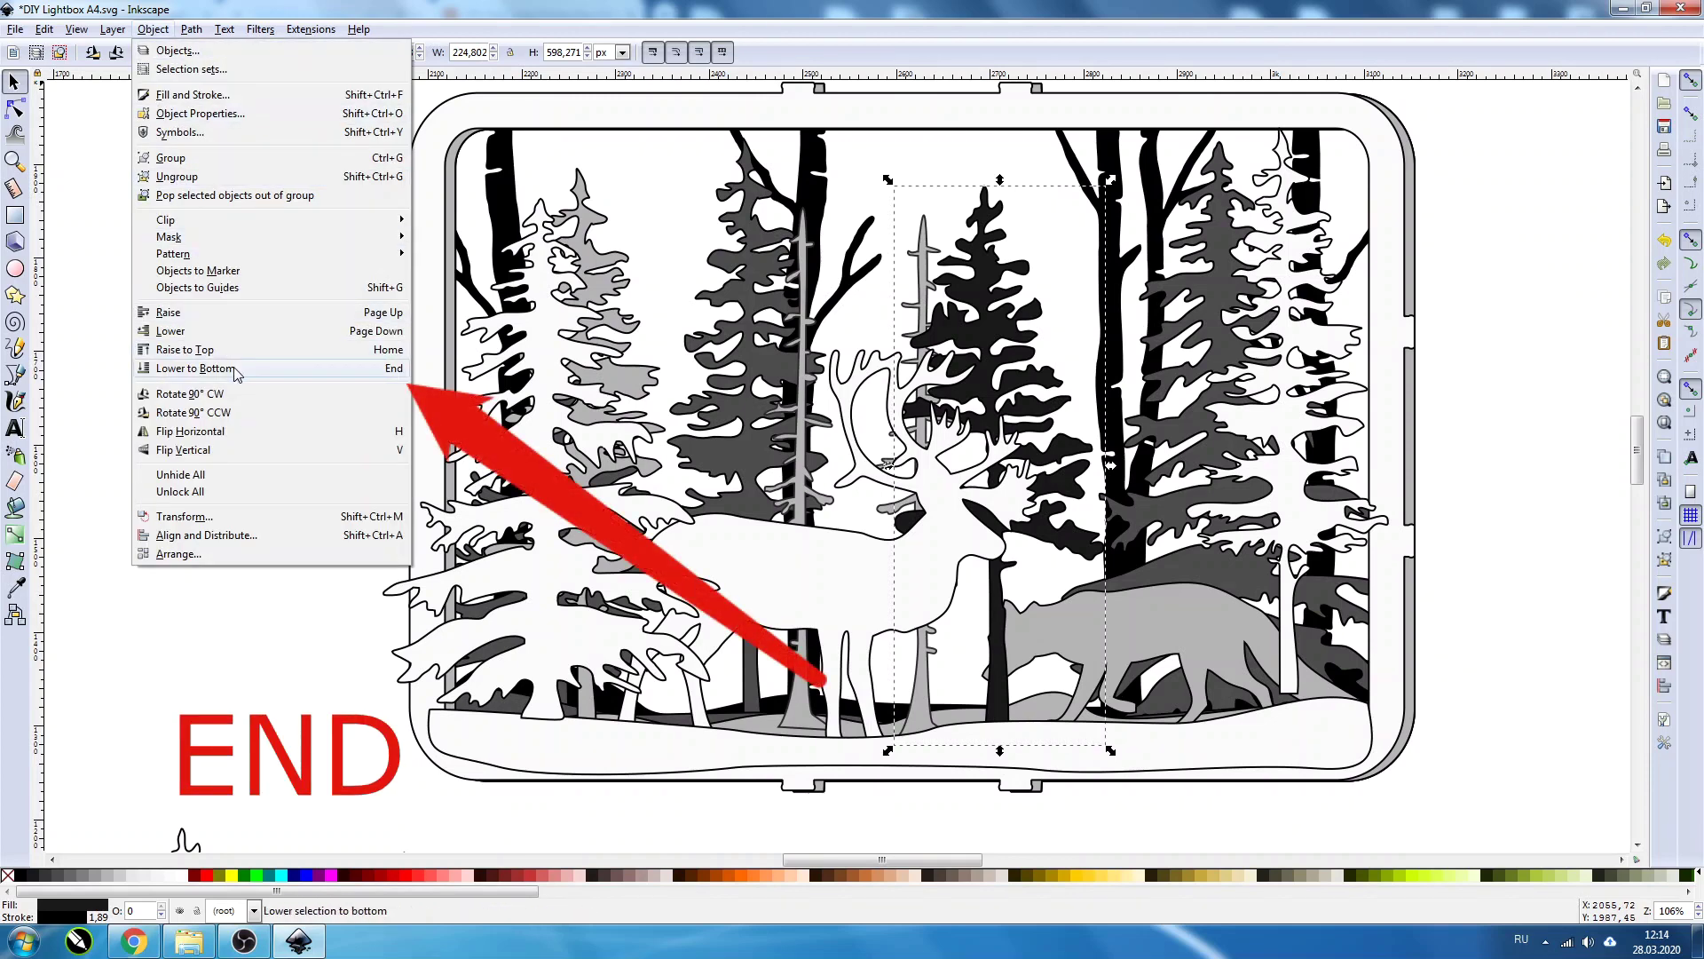
pyautogui.click(195, 369)
# Step: Select the deer, both tree layers, snowy ground and outer frame together
pyautogui.scroll(-1, 578, 480)
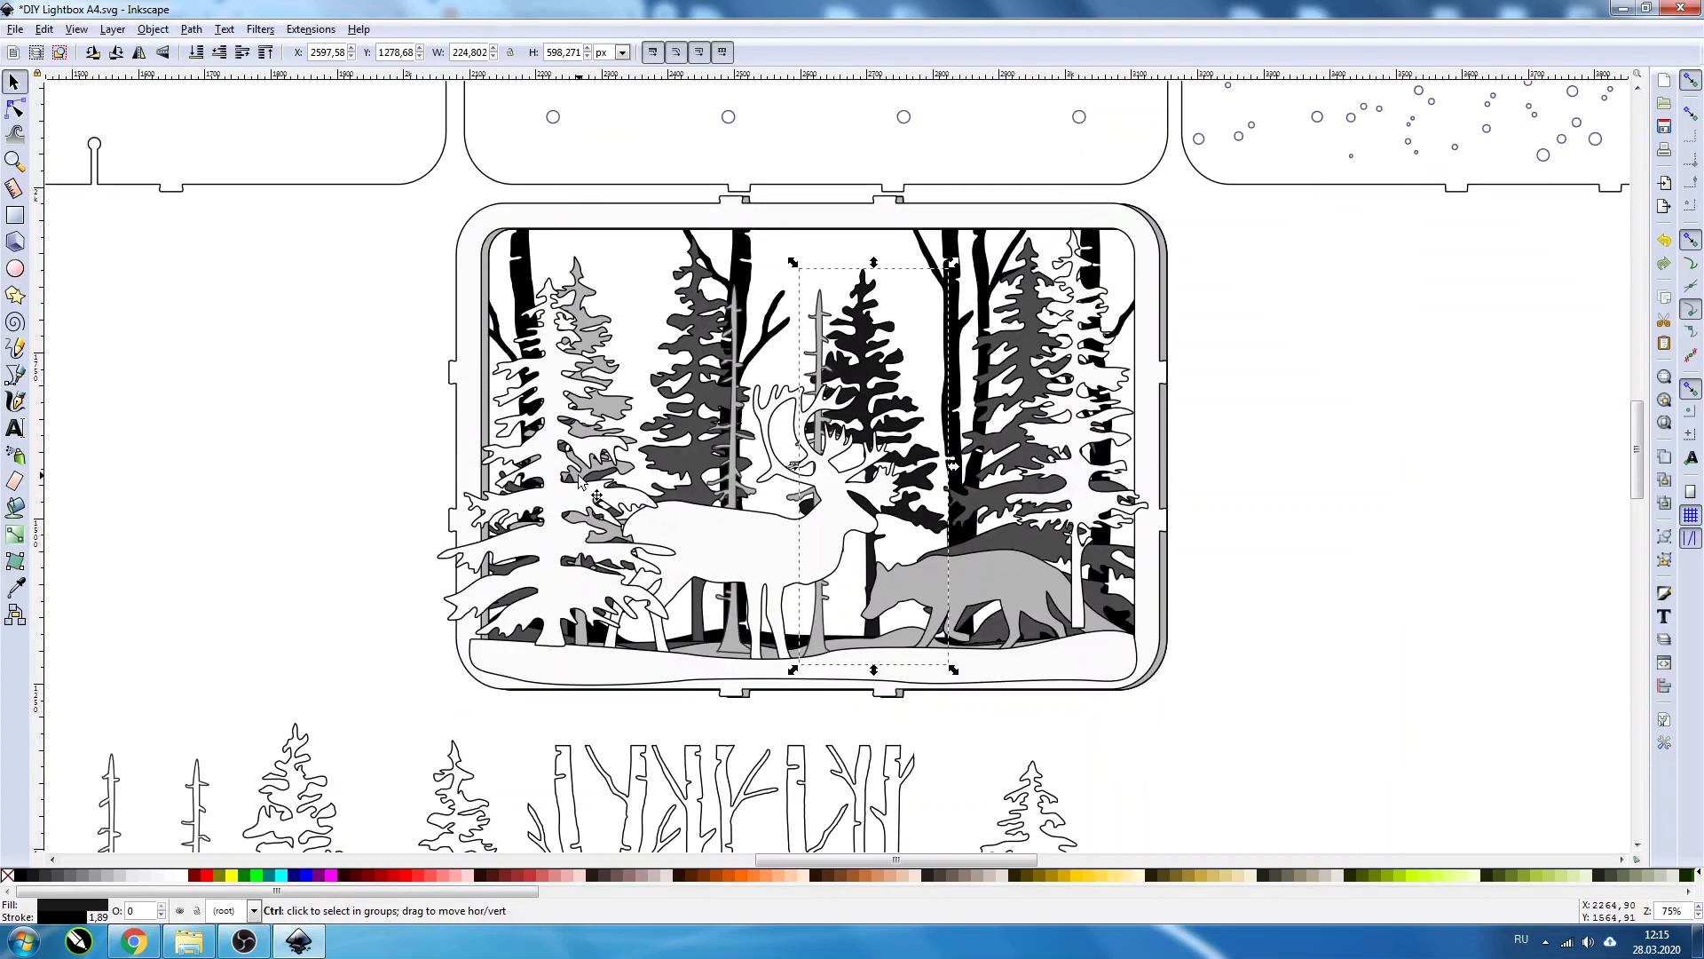
pyautogui.click(1314, 554)
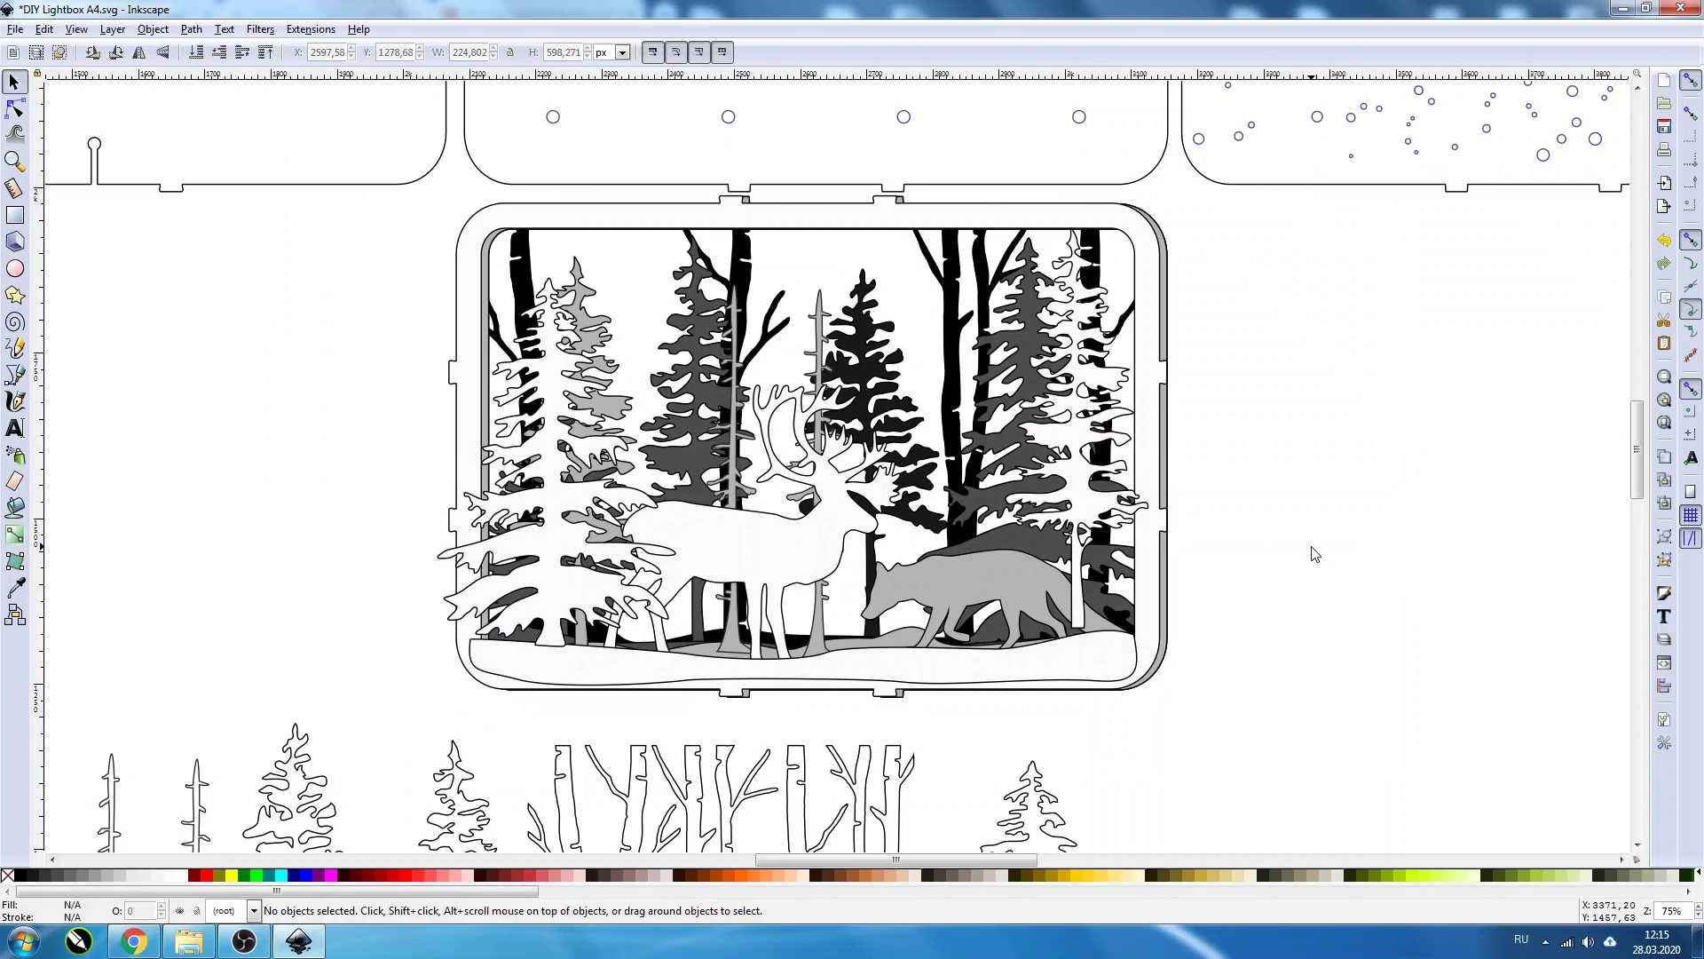
pyautogui.click(768, 539)
pyautogui.keyDown('shift'); pyautogui.click(556, 586); pyautogui.keyUp('shift')
pyautogui.keyDown('shift'); pyautogui.click(545, 667); pyautogui.keyUp('shift')
pyautogui.keyDown('shift'); pyautogui.click(1070, 502); pyautogui.keyUp('shift')
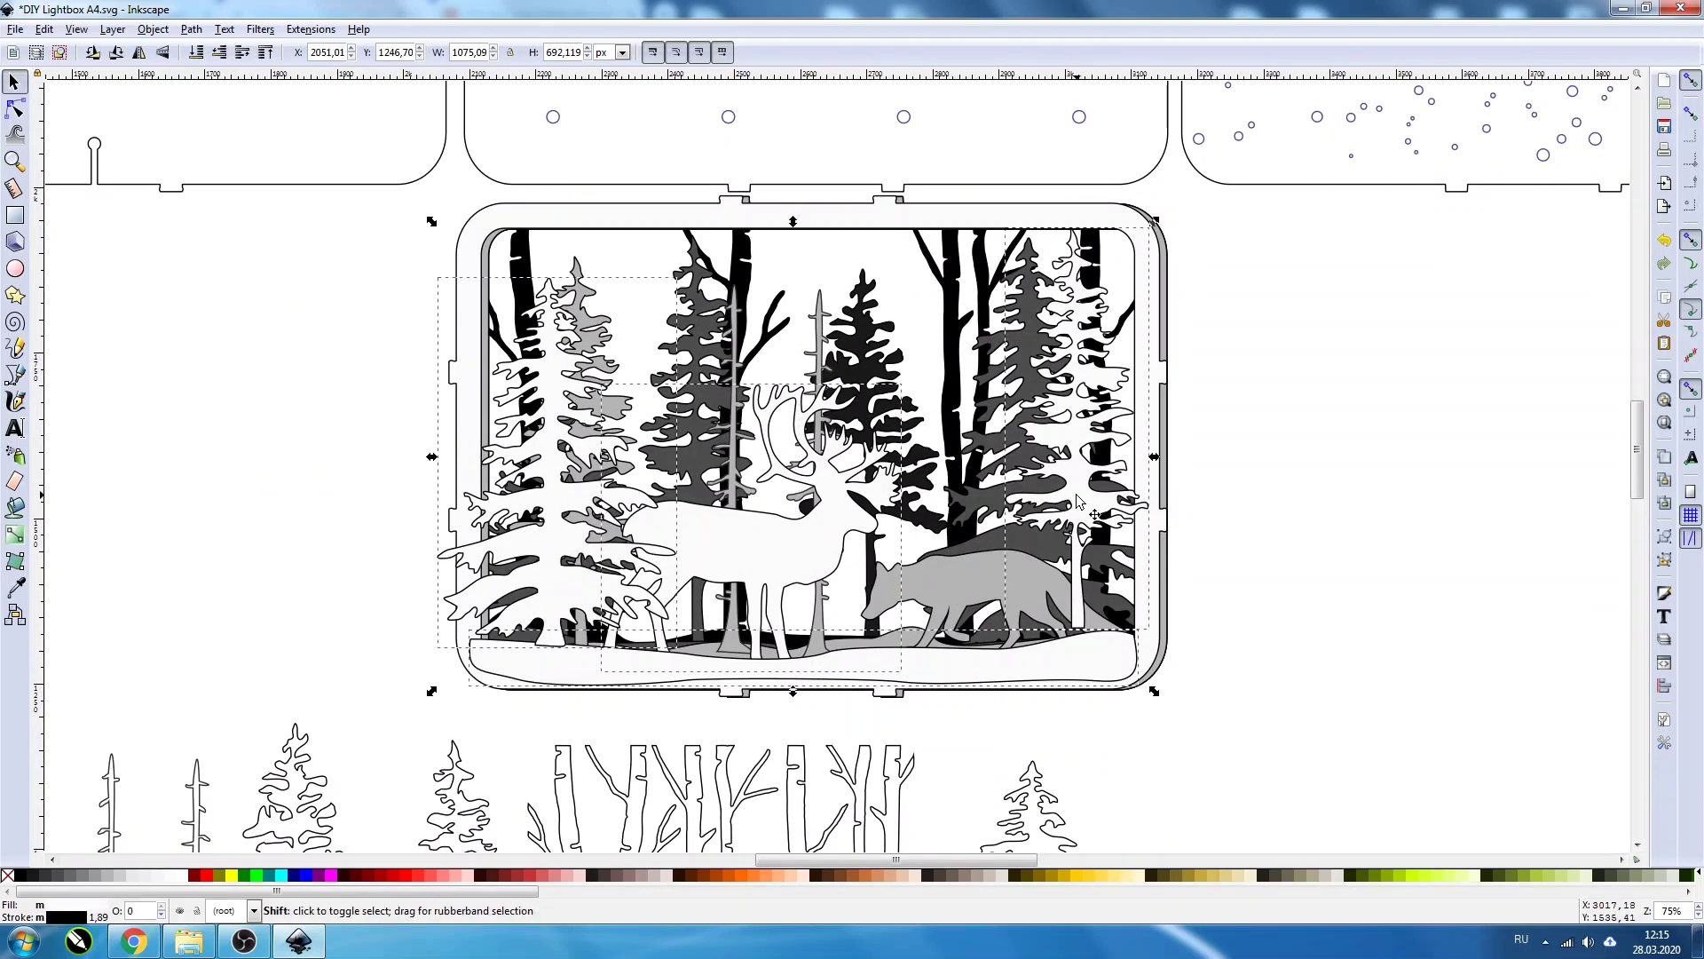
pyautogui.keyDown('shift'); pyautogui.click(1025, 222); pyautogui.keyUp('shift')
pyautogui.keyDown('ctrl'); pyautogui.scroll(-1, 1023, 222); pyautogui.keyUp('ctrl')
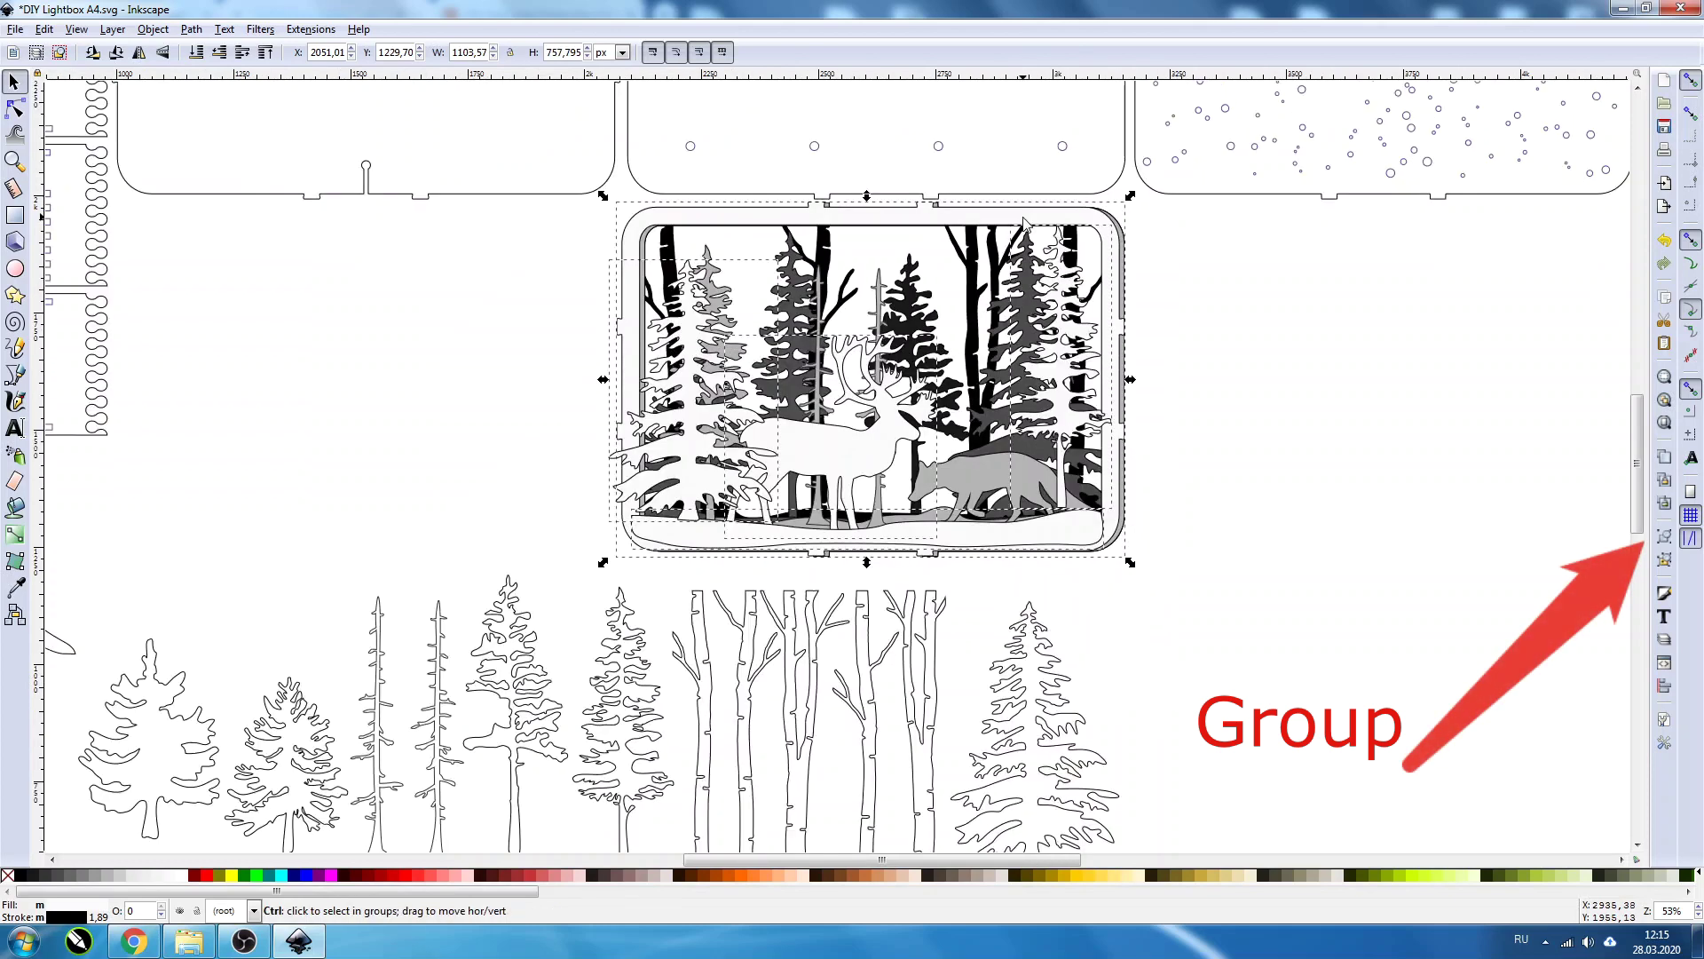
pyautogui.click(1664, 558)
# Step: Move the reindeer layer left, the fox scene down-right, and the dark-grey pines onto the right frame
pyautogui.moveTo(871, 453); pyautogui.dragTo(366, 450)
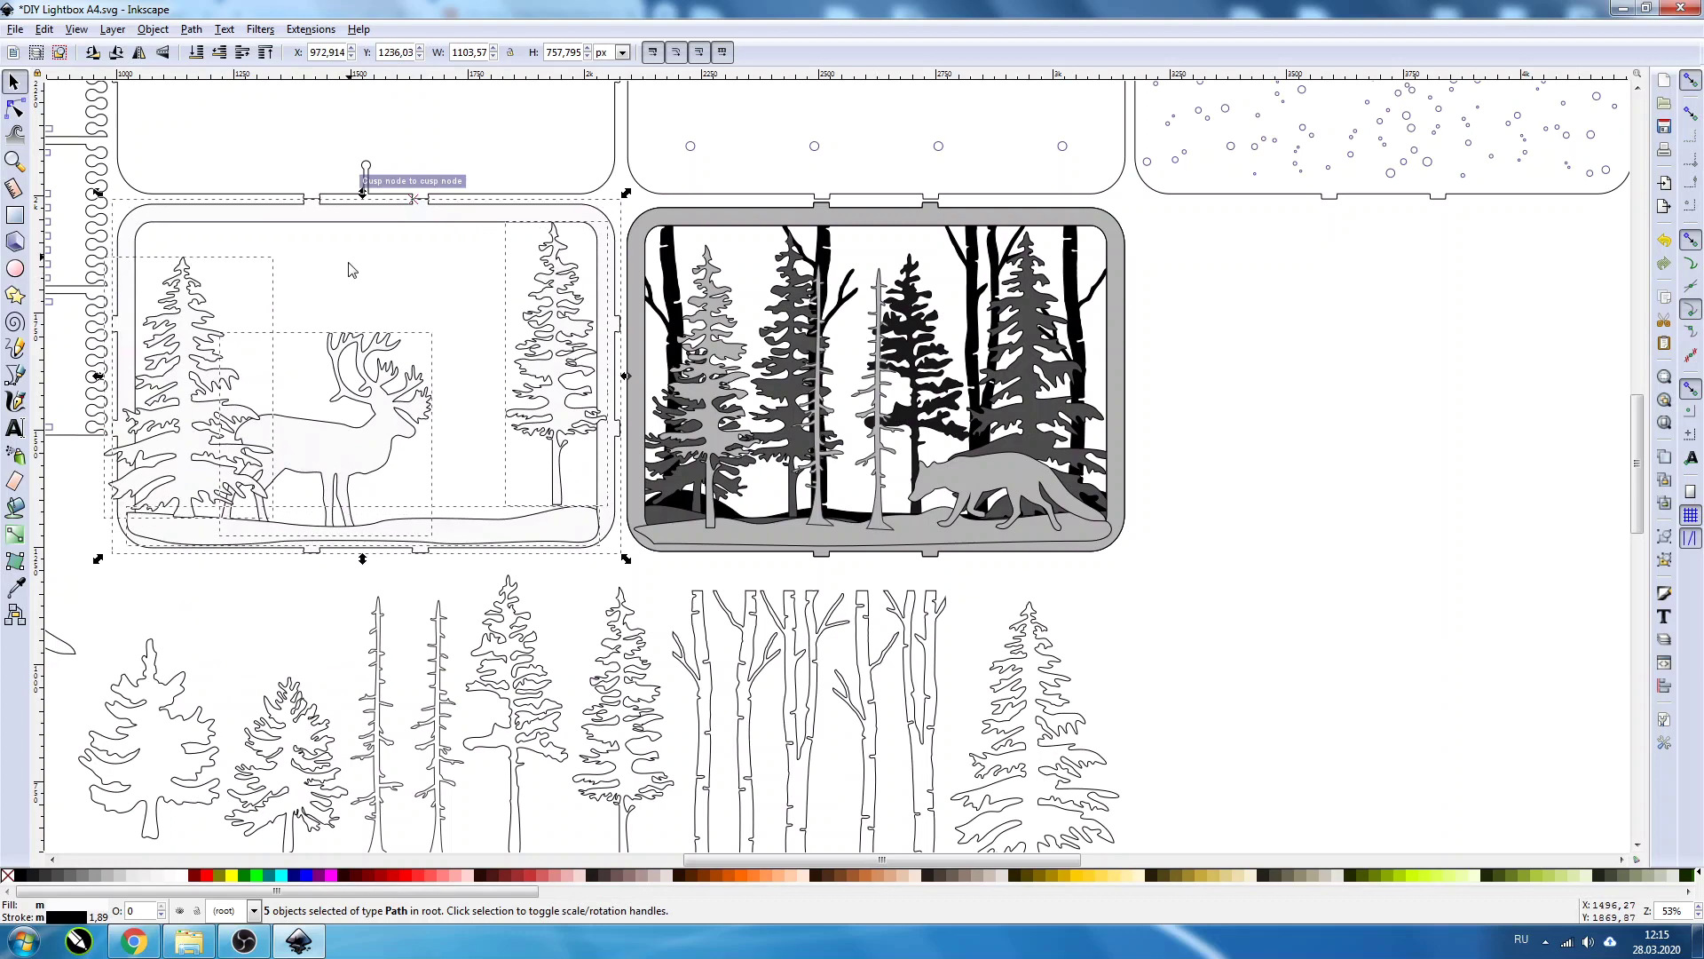
pyautogui.keyDown('ctrl'); pyautogui.scroll(3, 422, 222); pyautogui.keyUp('ctrl')
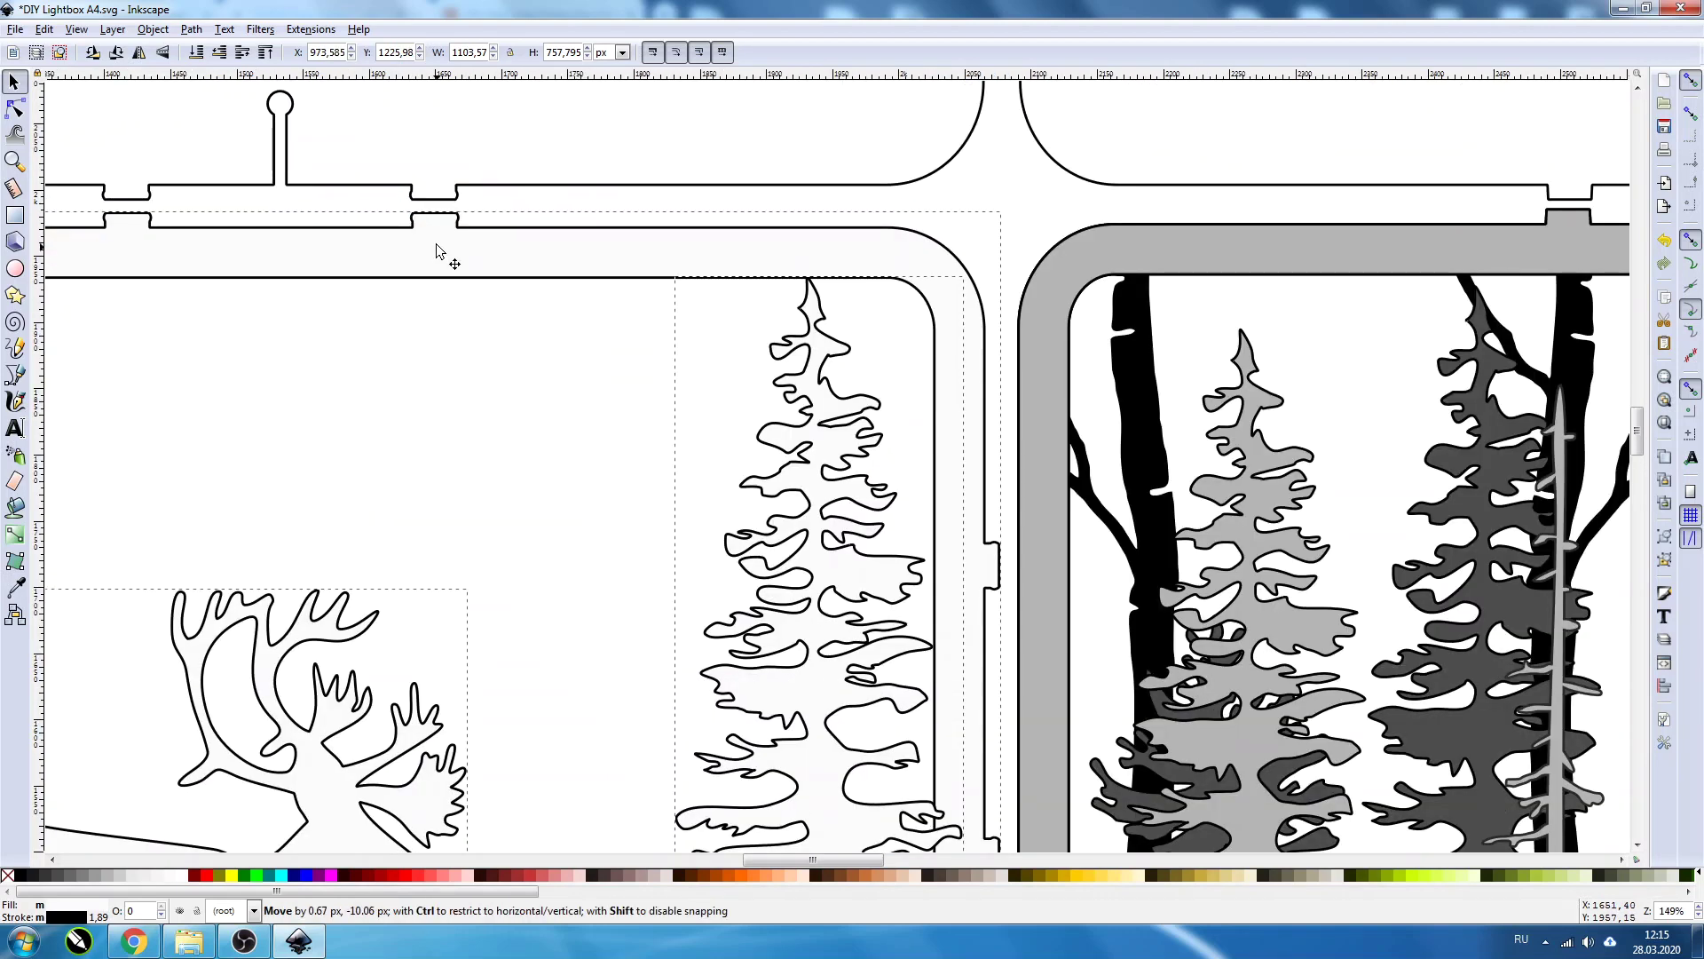
pyautogui.keyDown('ctrl'); pyautogui.scroll(-2, 435, 244); pyautogui.keyUp('ctrl')
pyautogui.keyDown('ctrl'); pyautogui.scroll(-1, 435, 244); pyautogui.keyUp('ctrl')
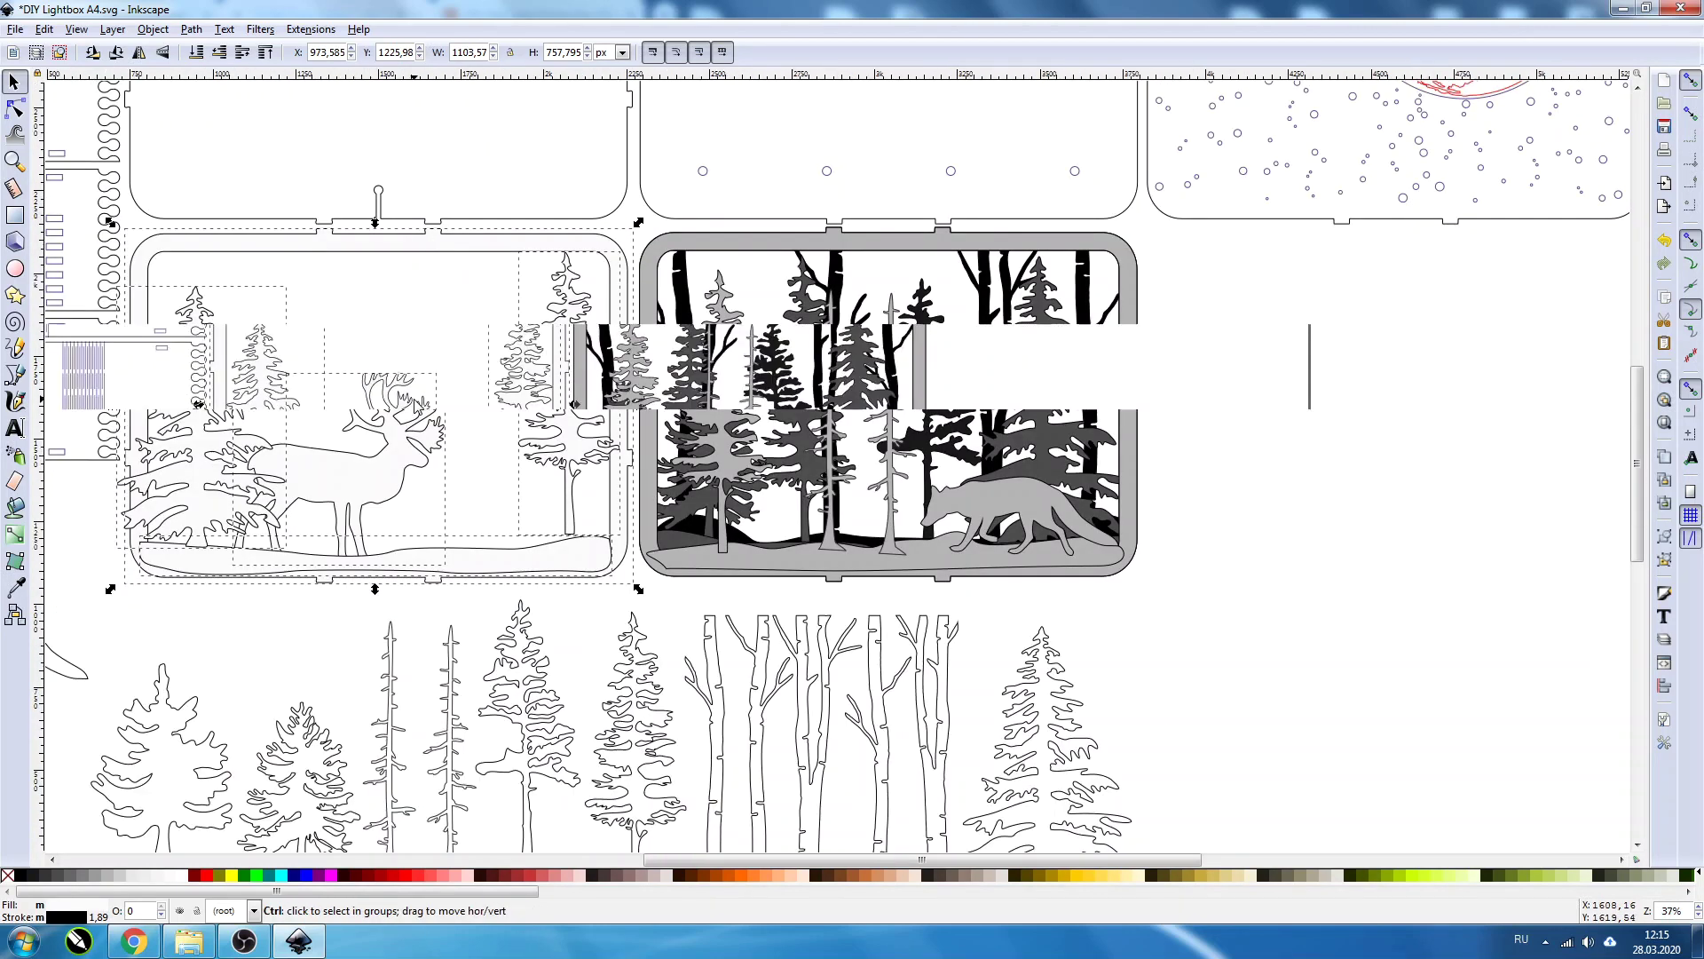
pyautogui.keyDown('ctrl'); pyautogui.scroll(-1, 421, 412); pyautogui.keyUp('ctrl')
pyautogui.moveTo(593, 521)
pyautogui.mouseDown()
pyautogui.moveTo(897, 516)
pyautogui.moveTo(999, 714)
pyautogui.moveTo(962, 774)
pyautogui.mouseUp()
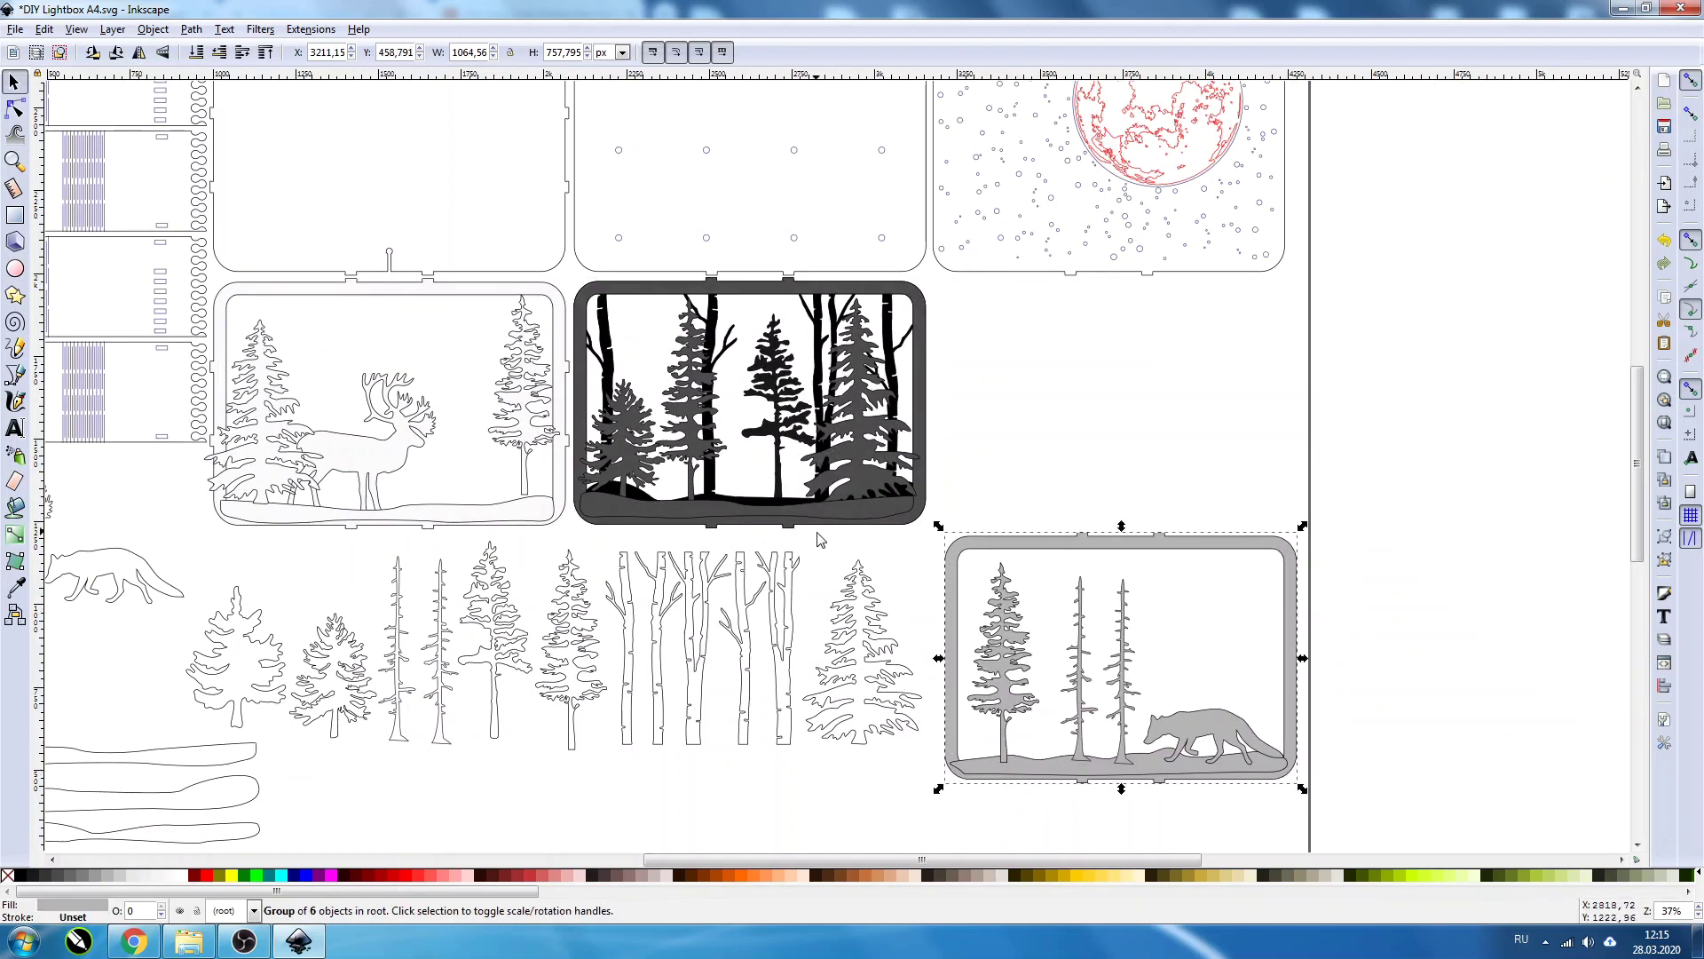
pyautogui.moveTo(808, 522); pyautogui.dragTo(1171, 518)
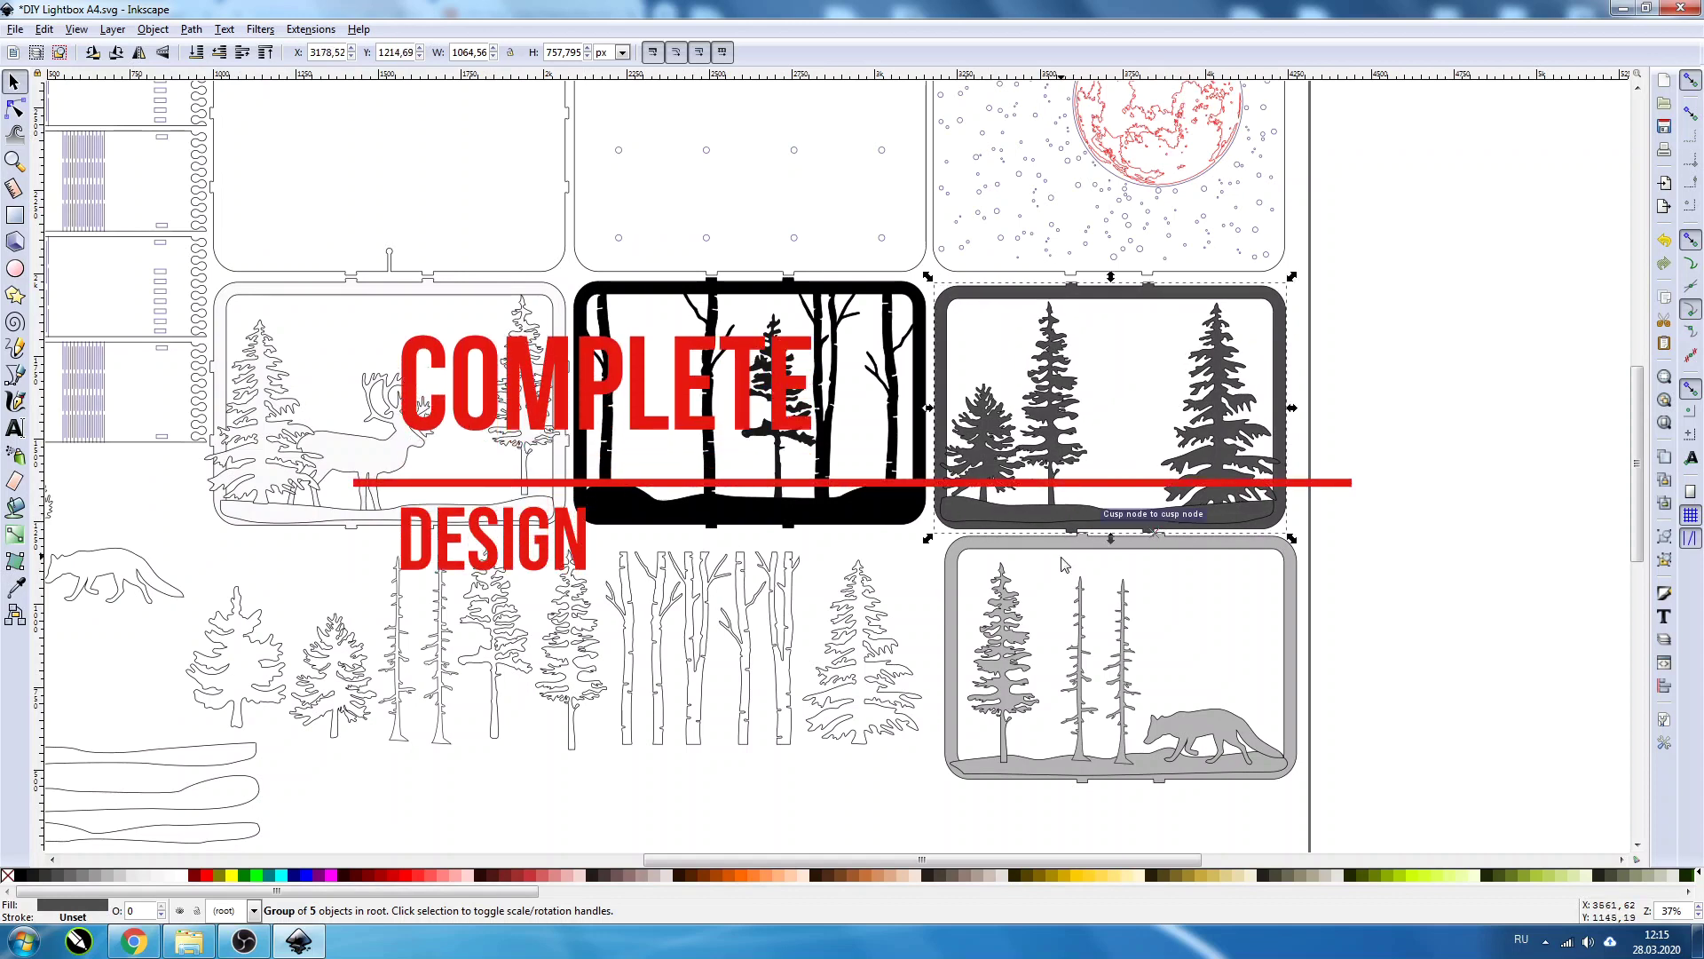
pyautogui.keyDown('shift'); pyautogui.click(1045, 545); pyautogui.keyUp('shift')
# Step: Break the fox panel group into separate paths
pyautogui.keyDown('shift'); pyautogui.click(859, 513); pyautogui.keyUp('shift')
pyautogui.keyDown('shift'); pyautogui.click(524, 513); pyautogui.keyUp('shift')
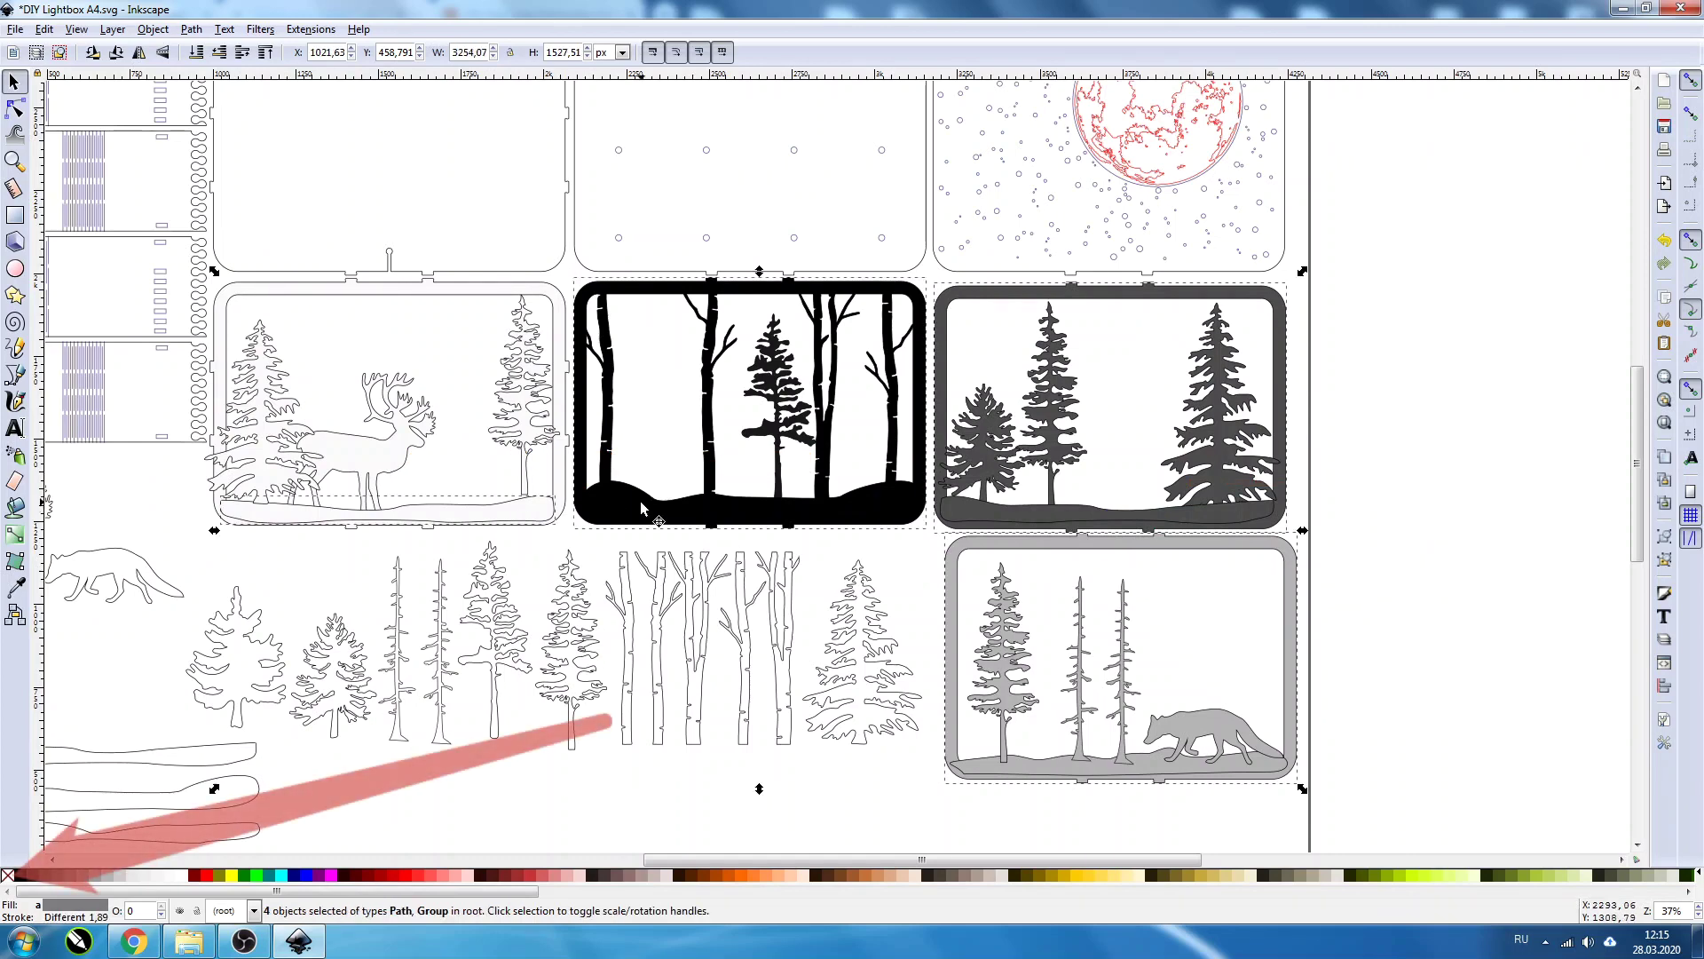
pyautogui.scroll(2, 874, 844)
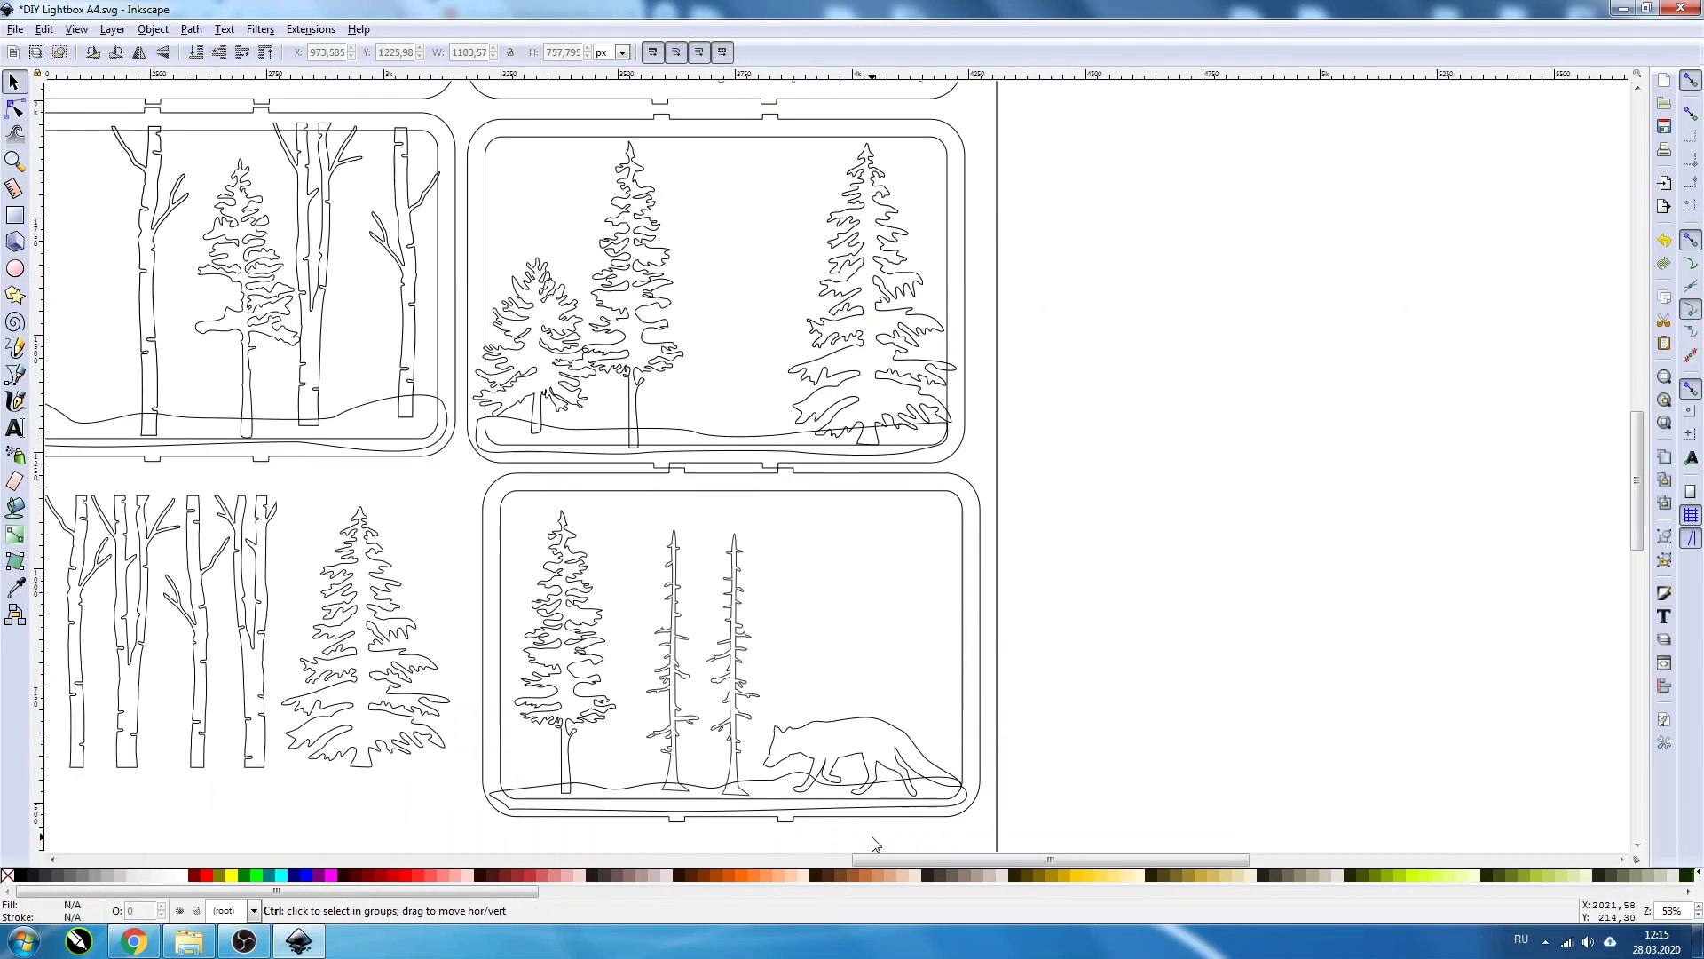
pyautogui.click(924, 763)
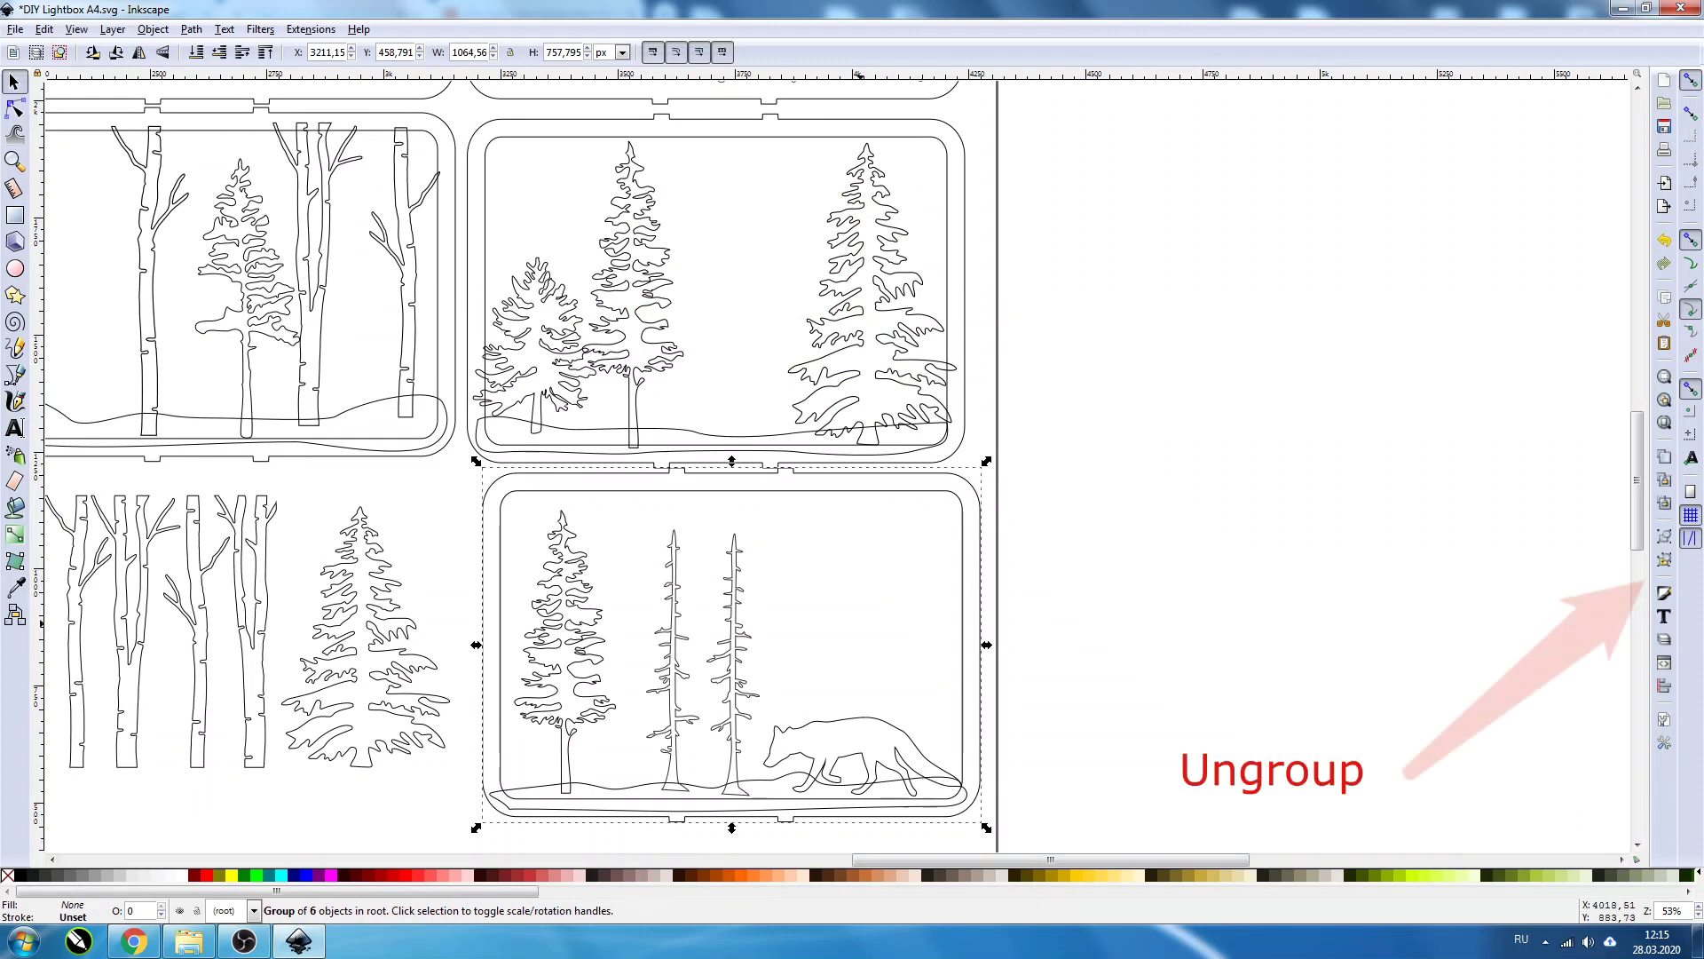
pyautogui.click(1672, 564)
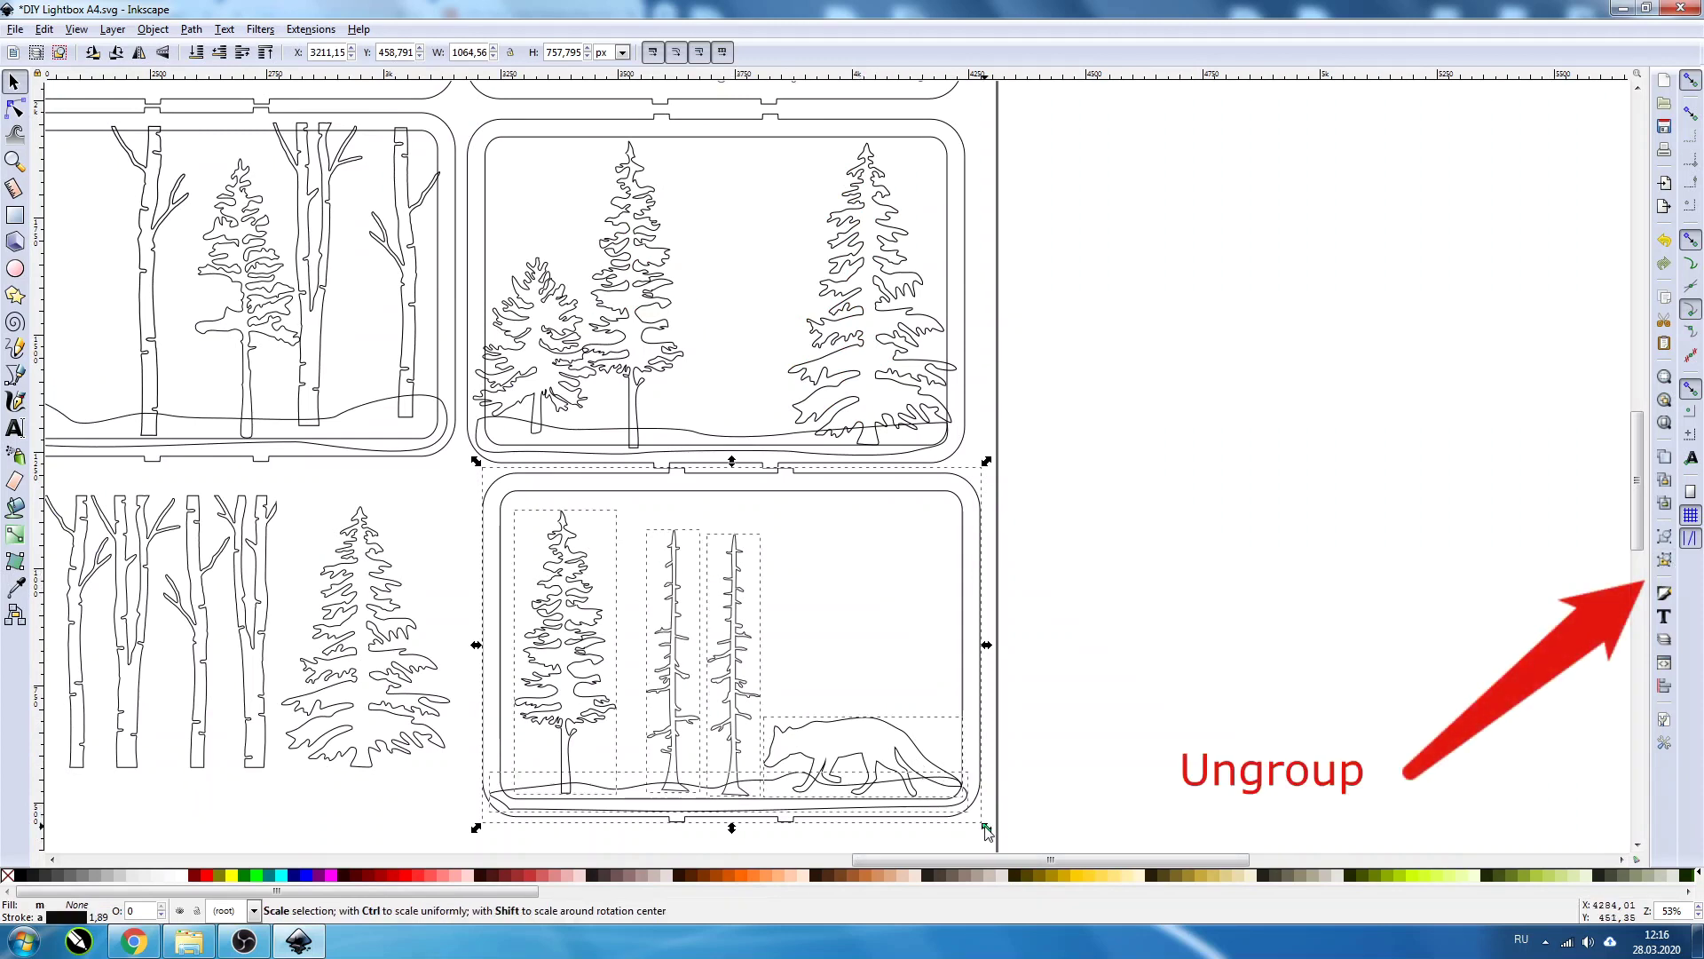
pyautogui.click(983, 853)
# Step: Union the fox, thin trees, pine, ground line and frame into one fox-panel cut path
pyautogui.click(770, 759)
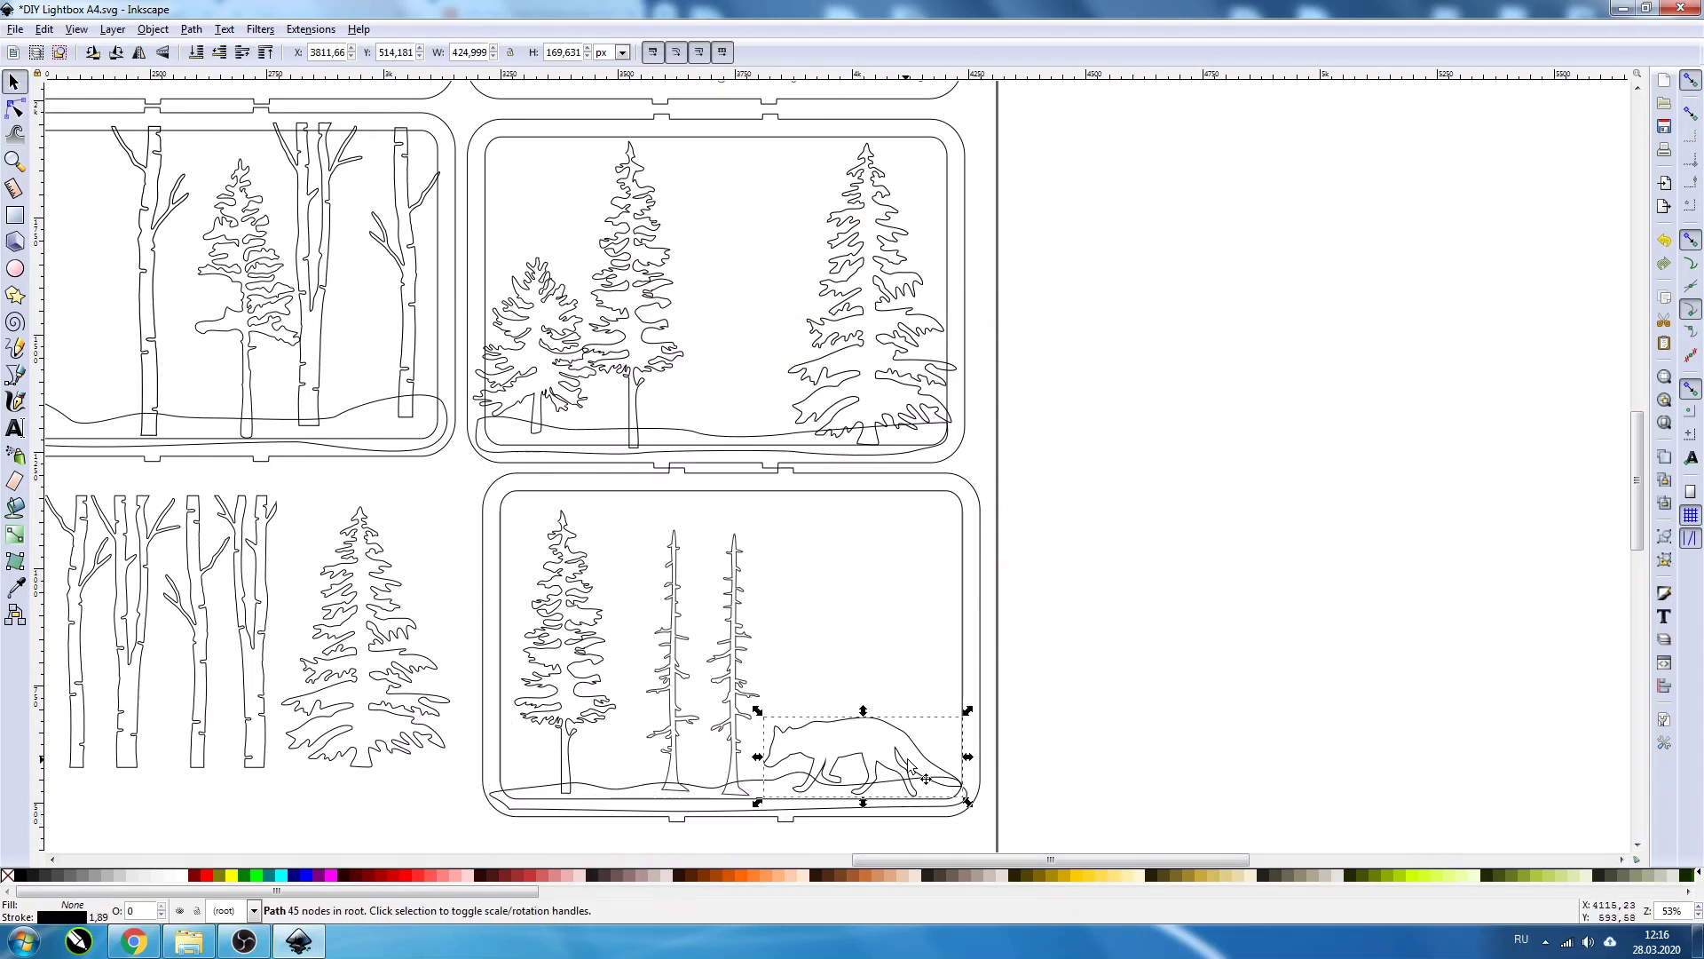
pyautogui.keyDown('shift'); pyautogui.click(735, 777); pyautogui.keyUp('shift')
pyautogui.keyDown('shift'); pyautogui.click(673, 765); pyautogui.keyUp('shift')
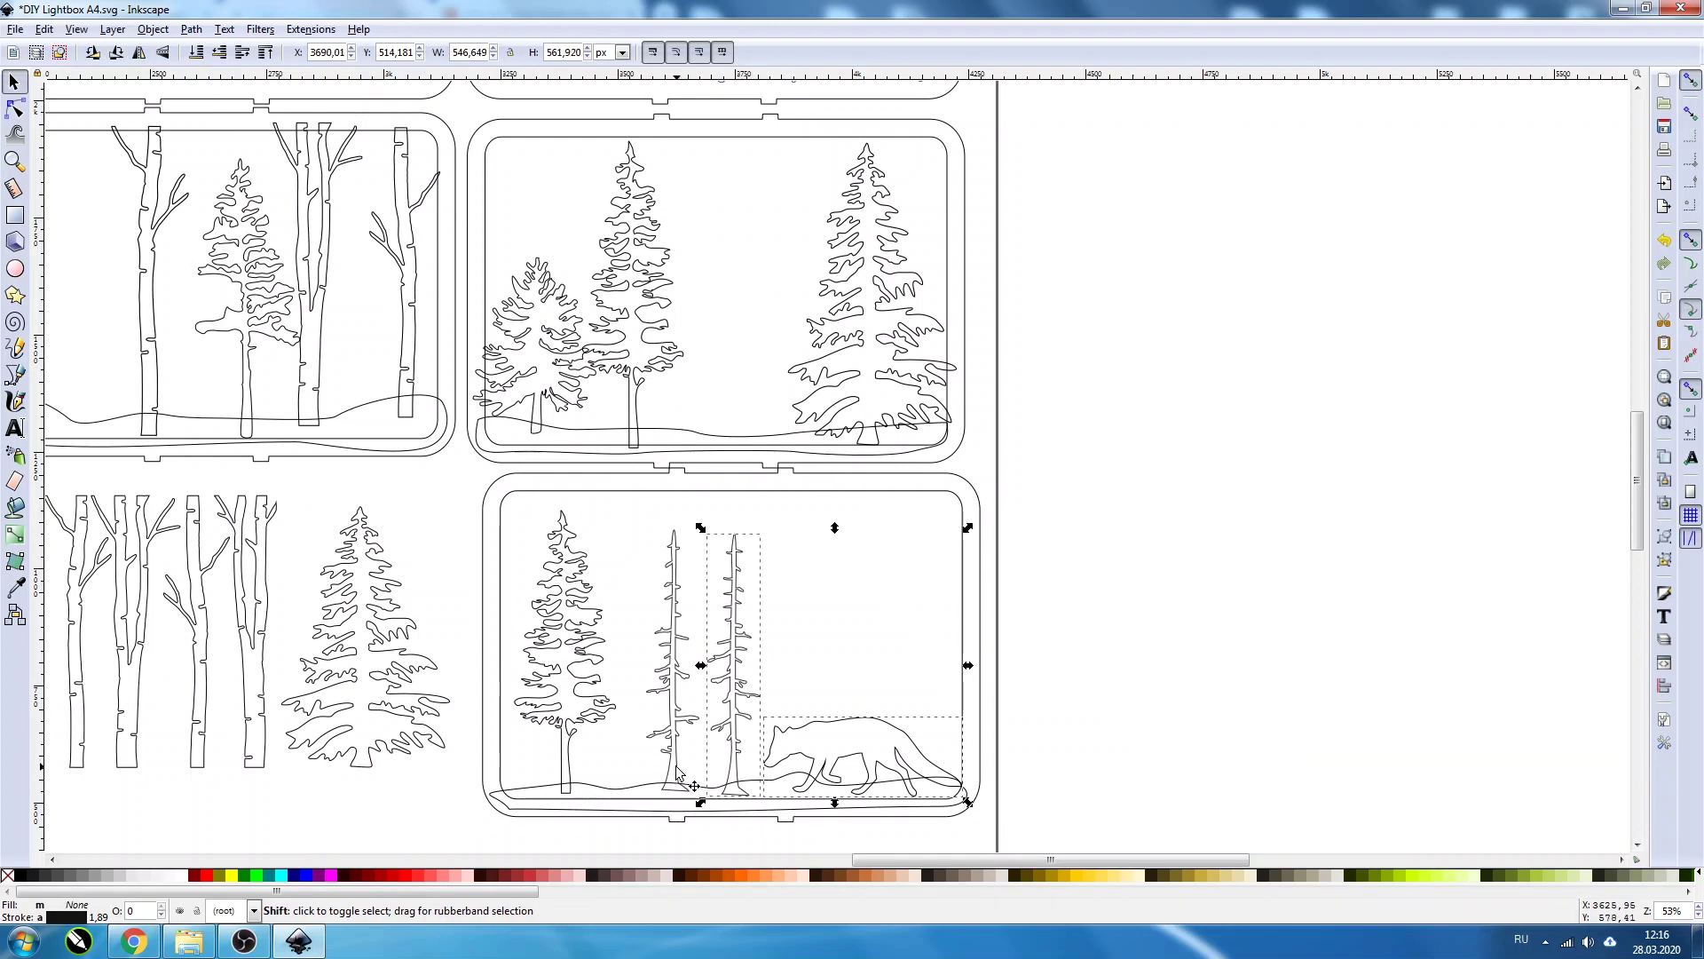
pyautogui.keyDown('shift'); pyautogui.click(567, 765); pyautogui.keyUp('shift')
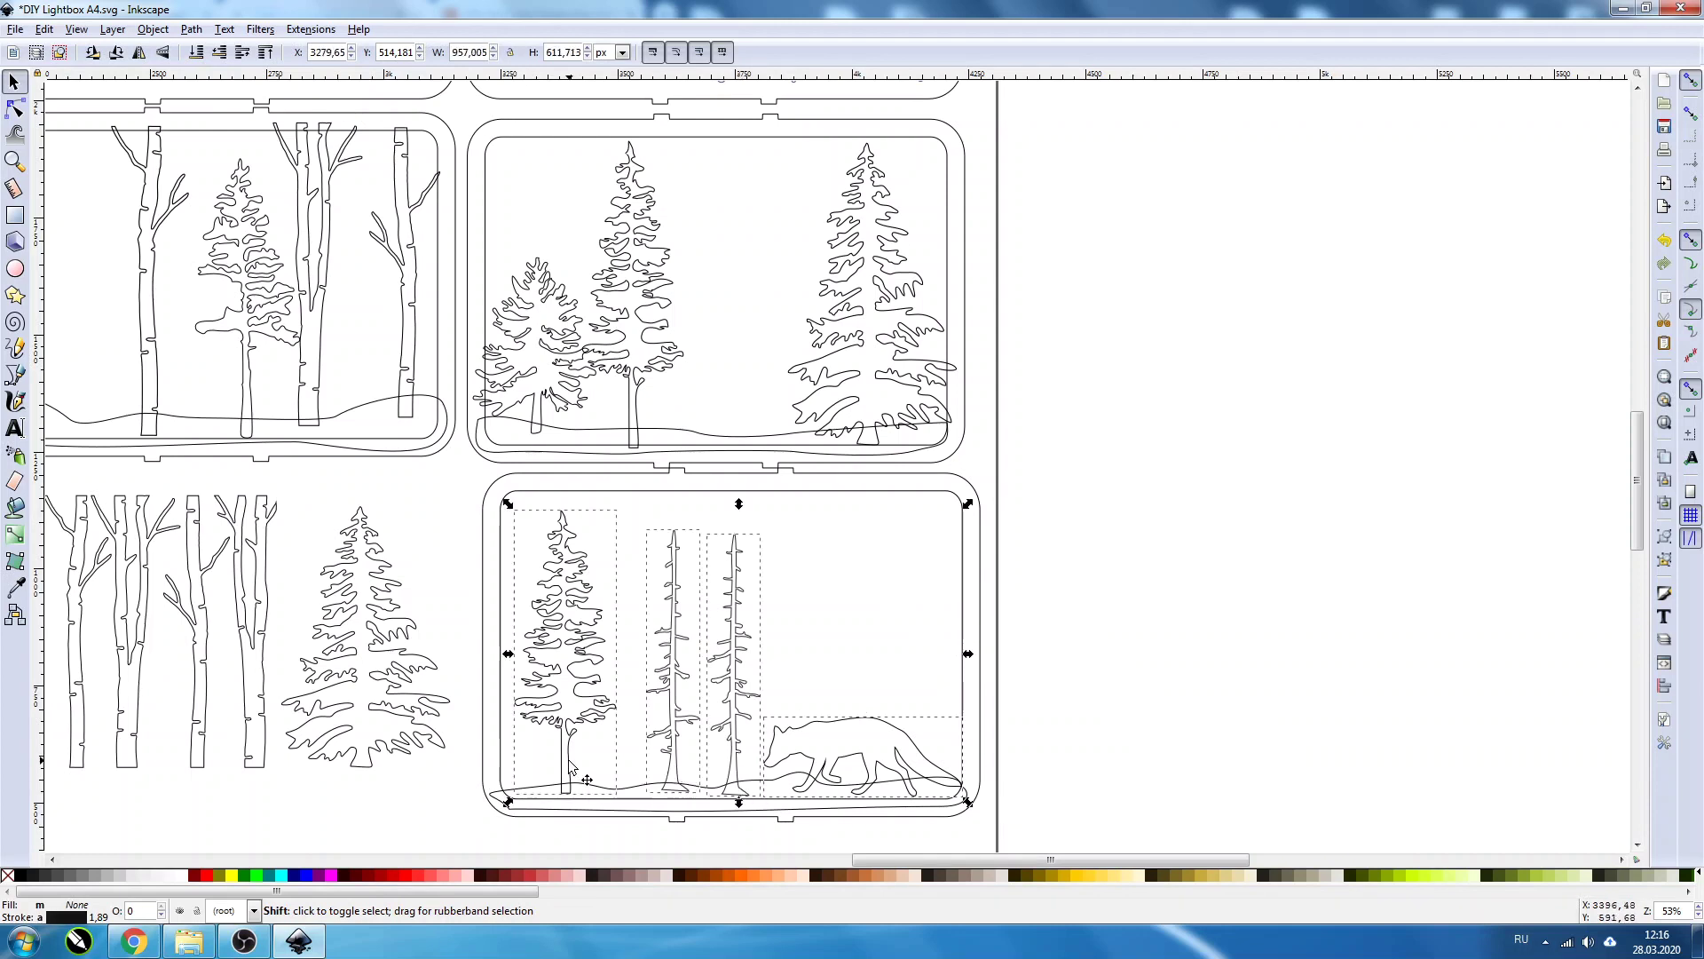
pyautogui.keyDown('shift'); pyautogui.click(500, 800); pyautogui.keyUp('shift')
pyautogui.keyDown('shift'); pyautogui.click(491, 488); pyautogui.keyUp('shift')
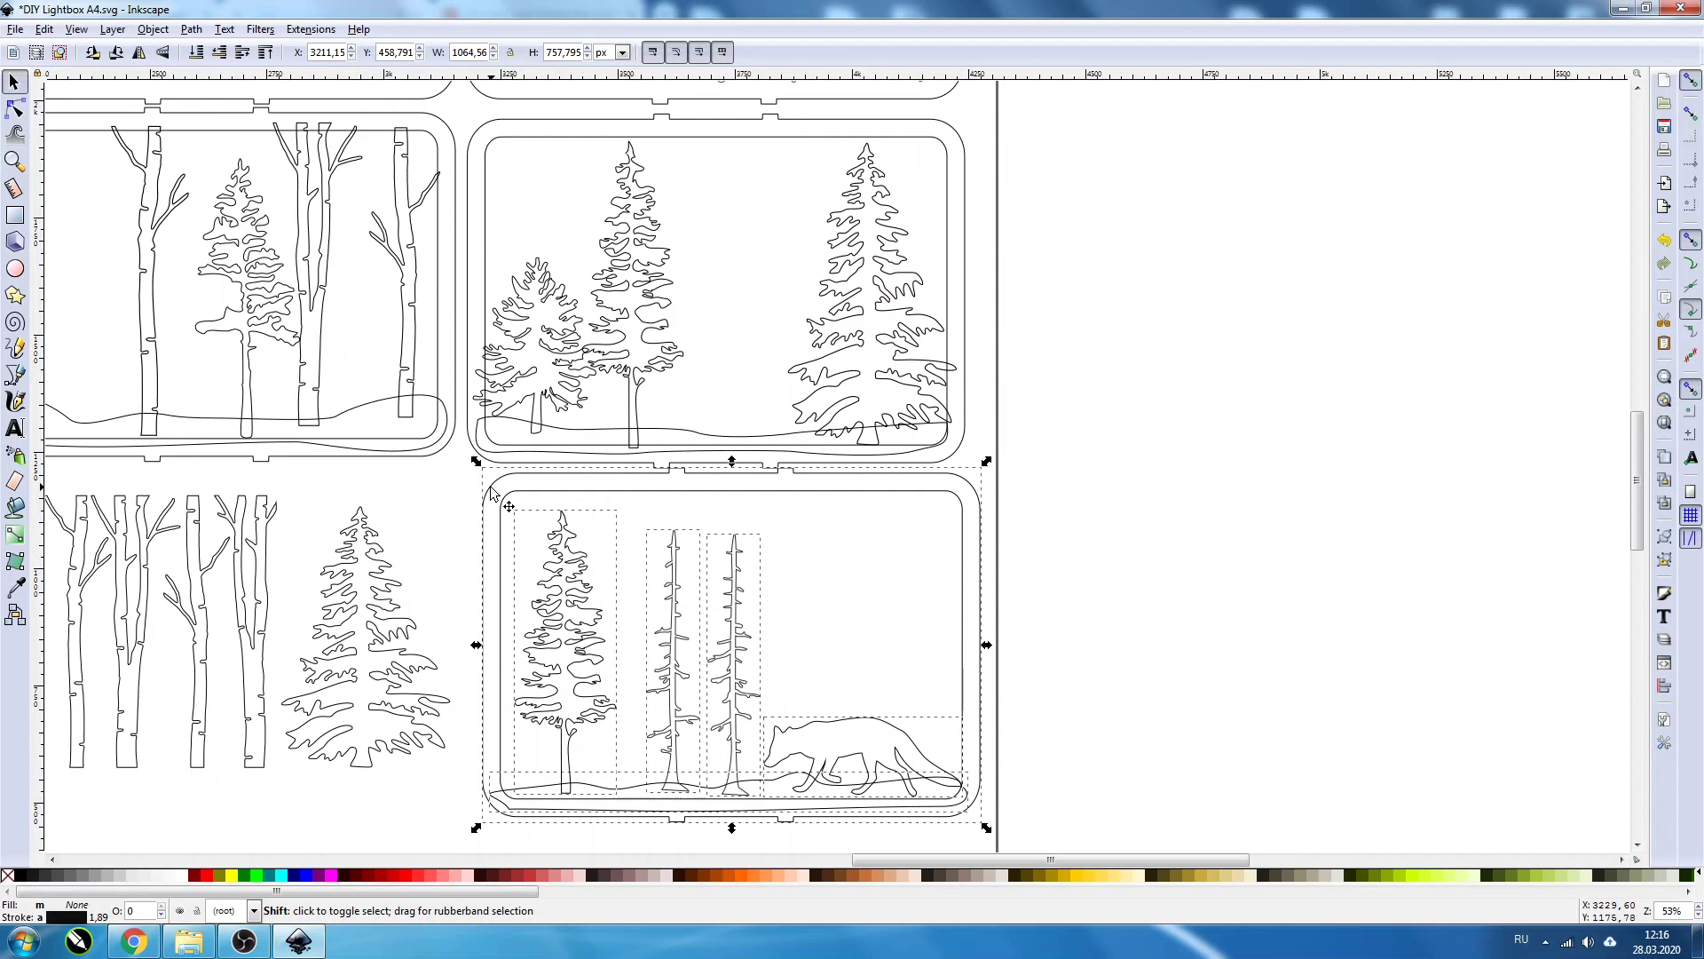
pyautogui.click(191, 29)
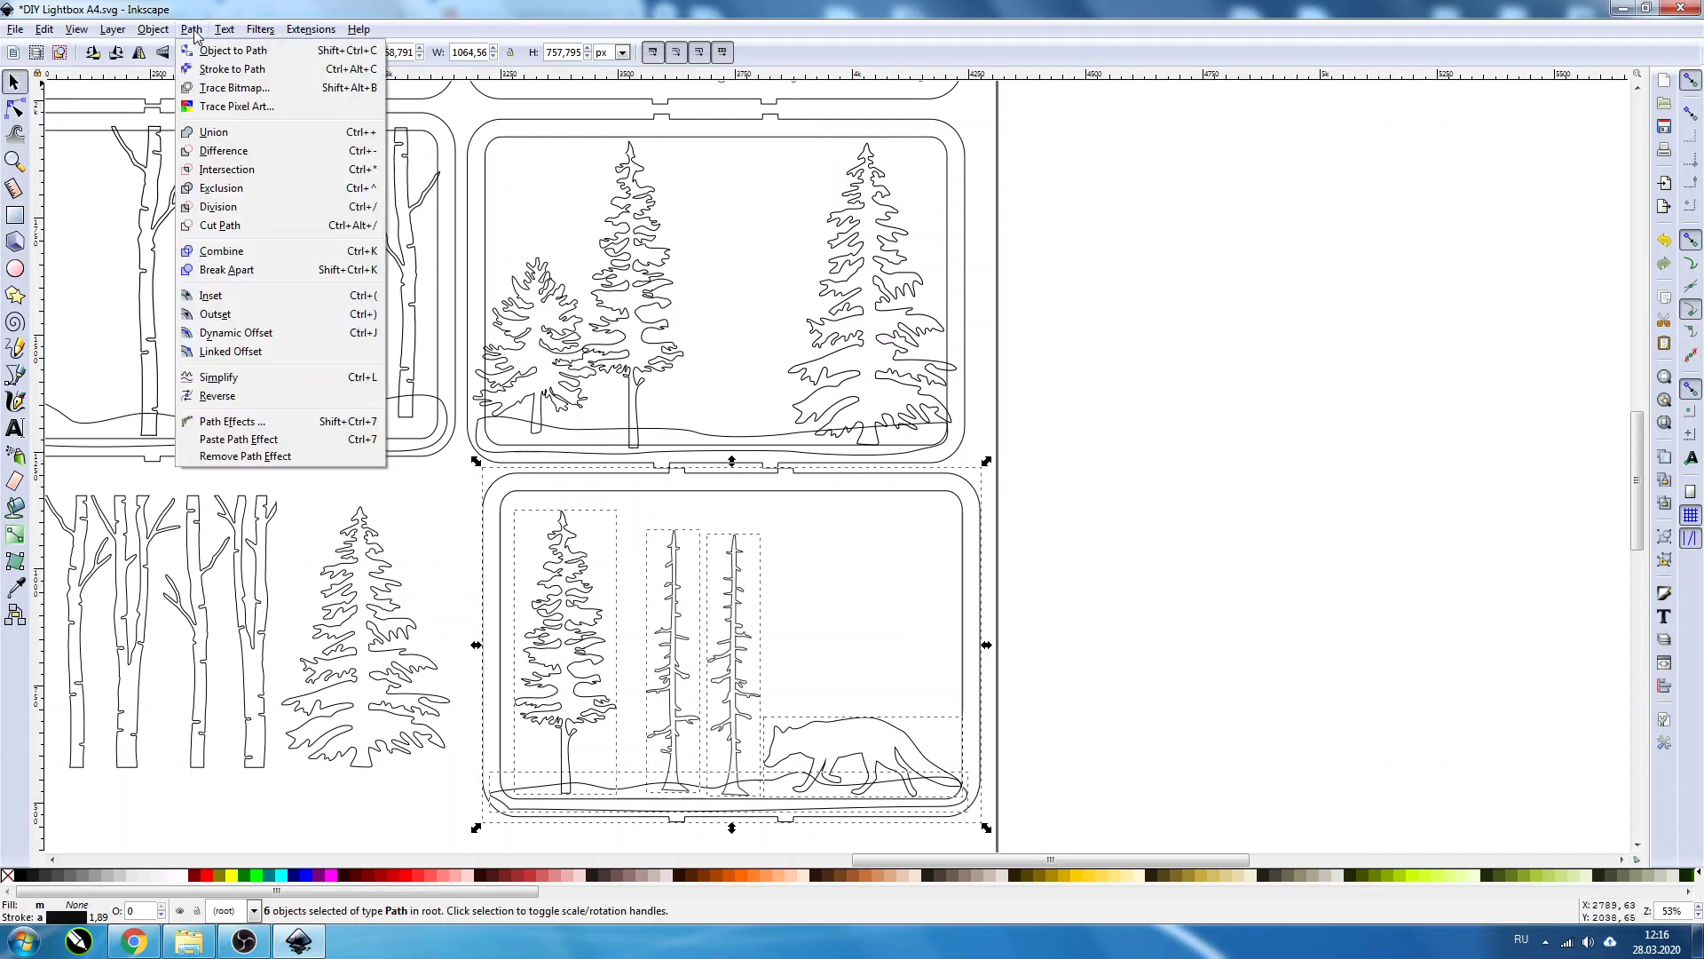
pyautogui.click(221, 133)
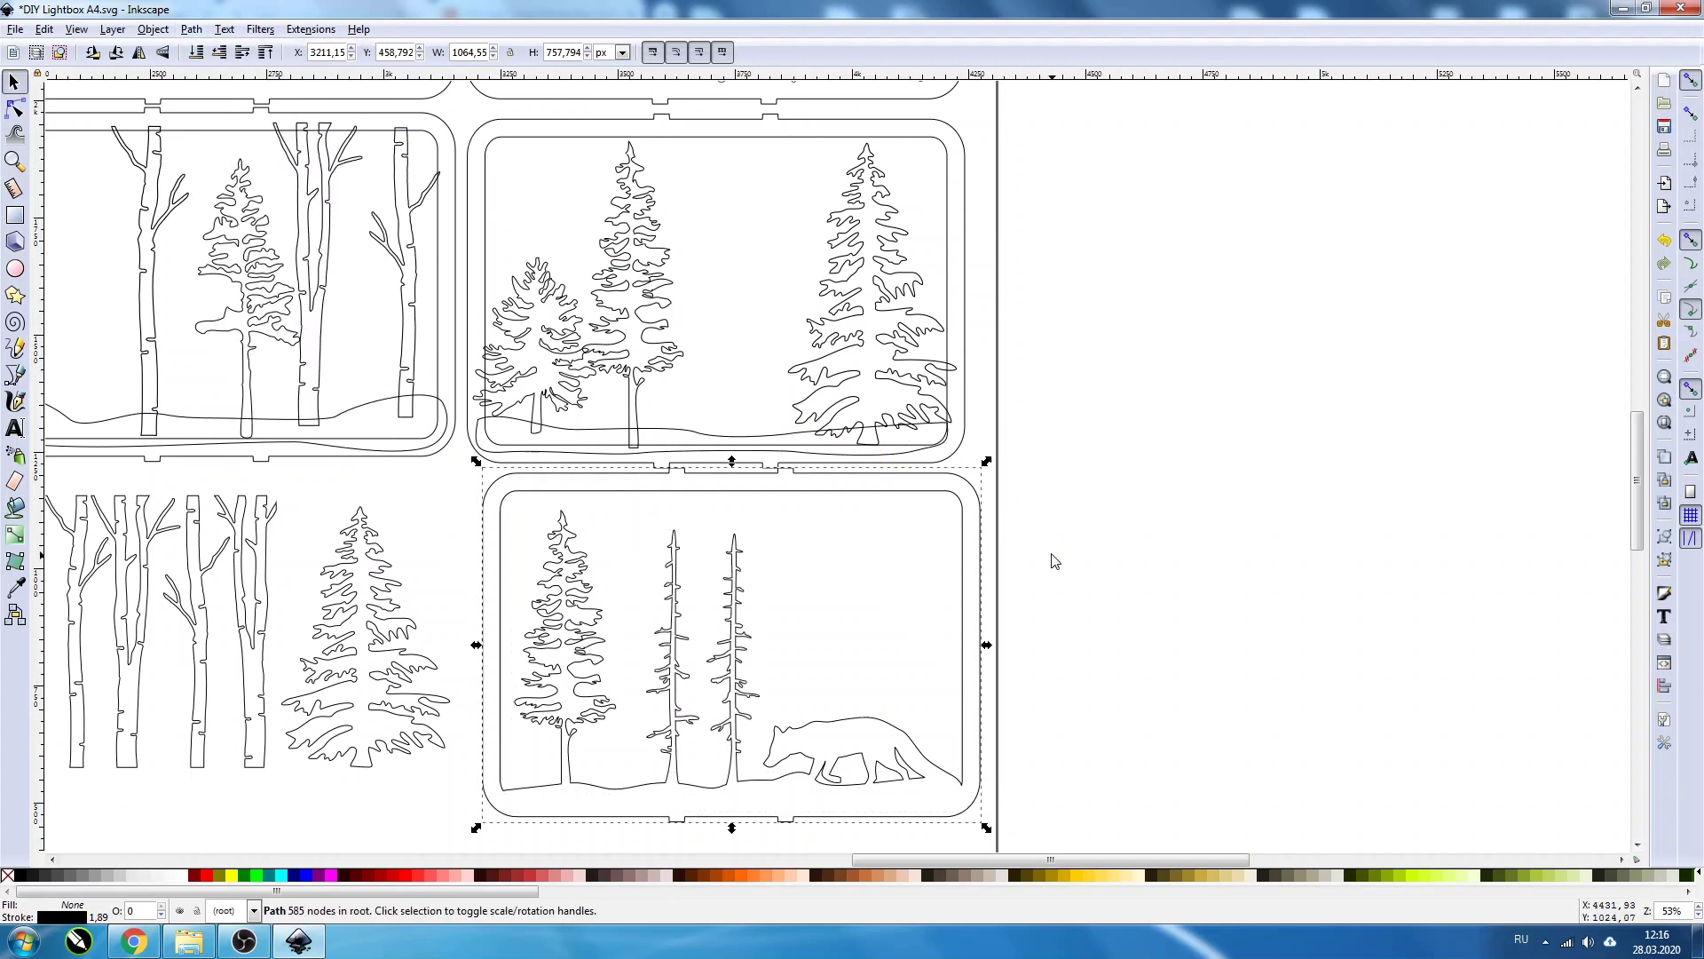
# Step: Nudge the merged fox panel slightly left and down
pyautogui.click(1077, 581)
pyautogui.keyDown('ctrl'); pyautogui.scroll(2, 787, 485); pyautogui.keyUp('ctrl')
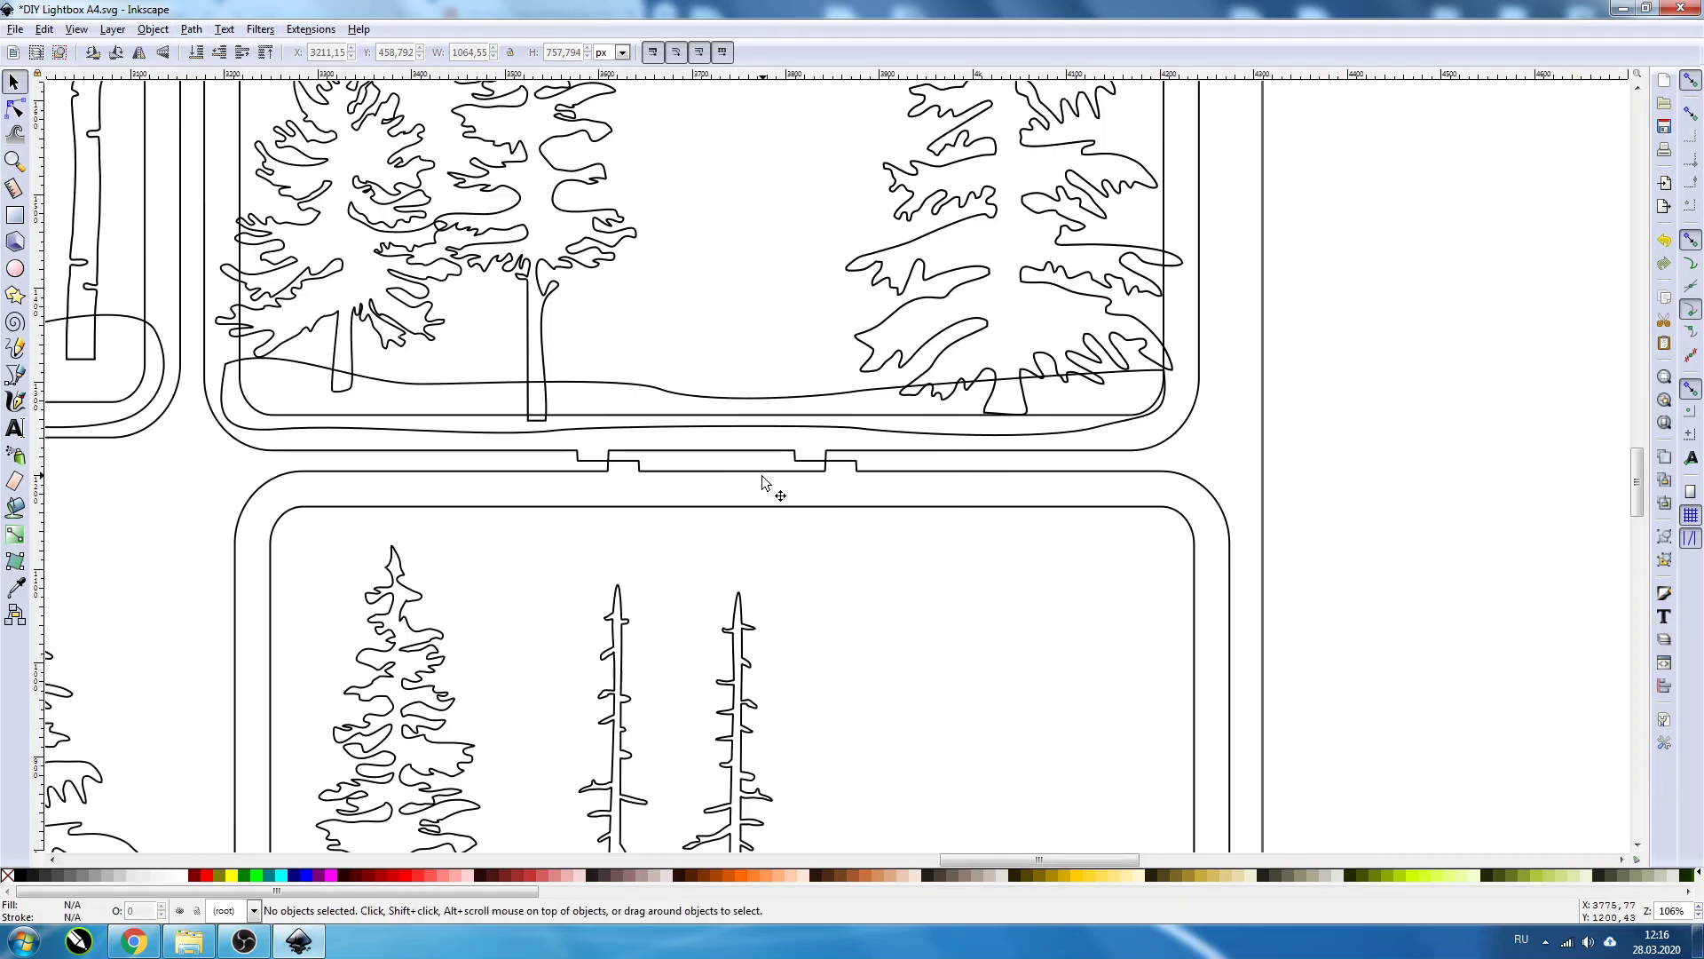
pyautogui.click(763, 470)
pyautogui.moveTo(763, 470); pyautogui.dragTo(744, 486)
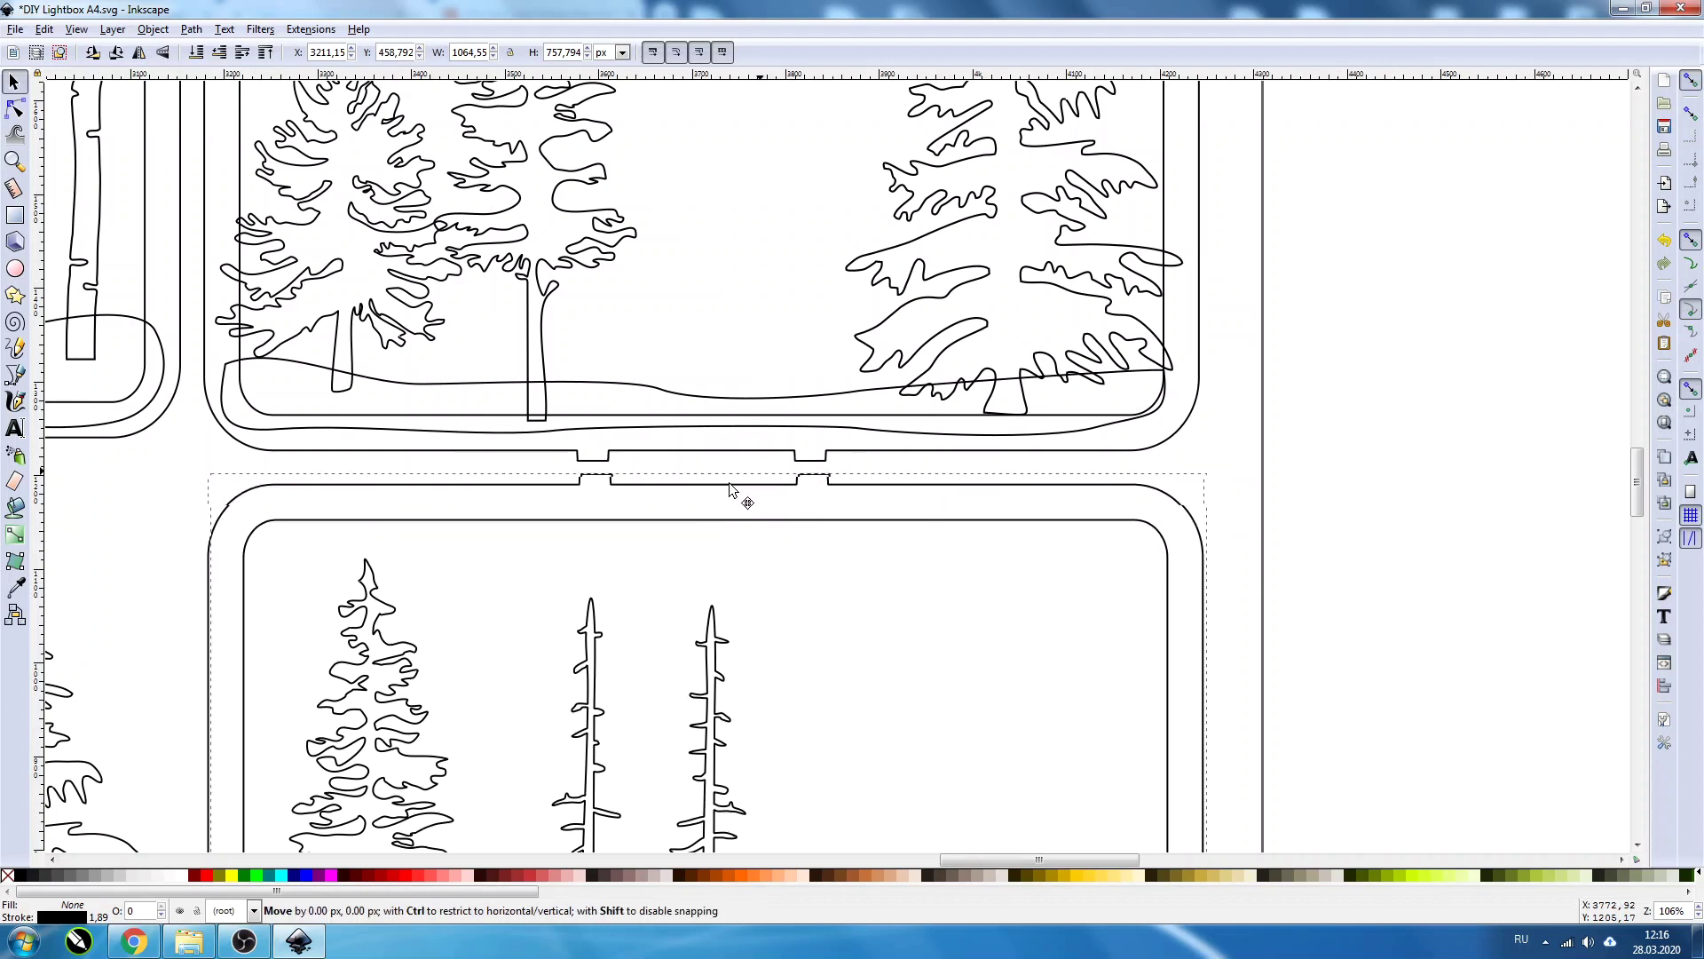
pyautogui.moveTo(744, 487); pyautogui.dragTo(728, 481)
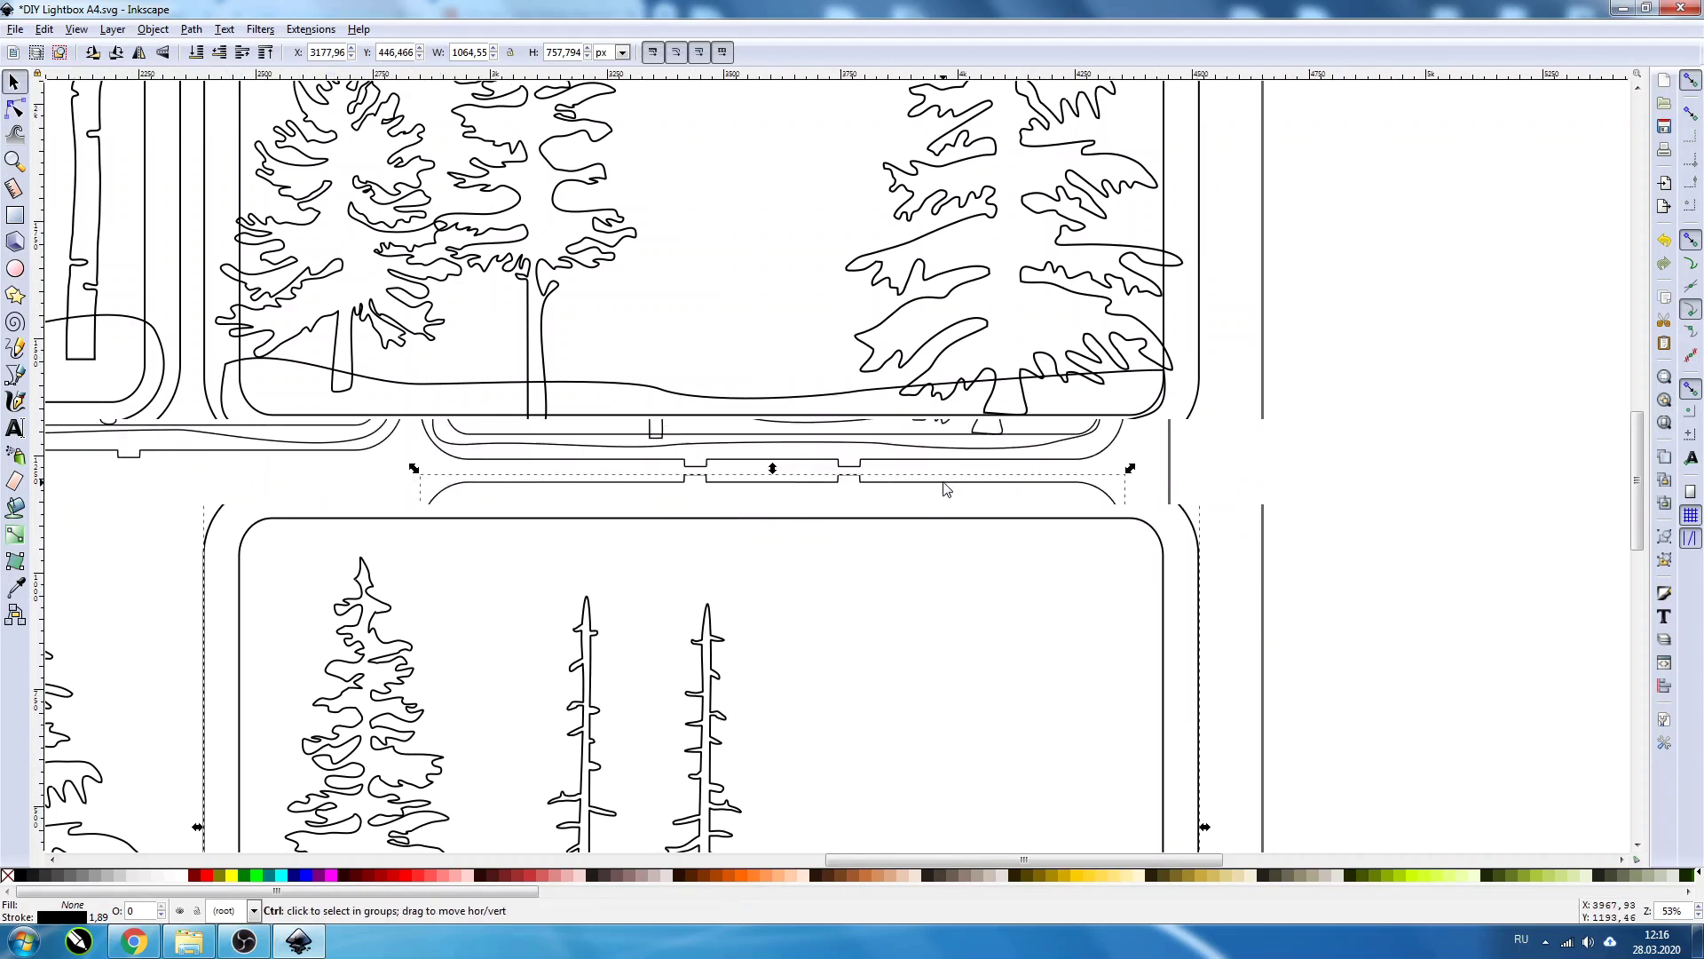
pyautogui.keyDown('ctrl'); pyautogui.scroll(-2, 946, 486); pyautogui.keyUp('ctrl')
# Step: Ungroup the dark-grey pine panel and union it into one cut path
pyautogui.click(664, 435)
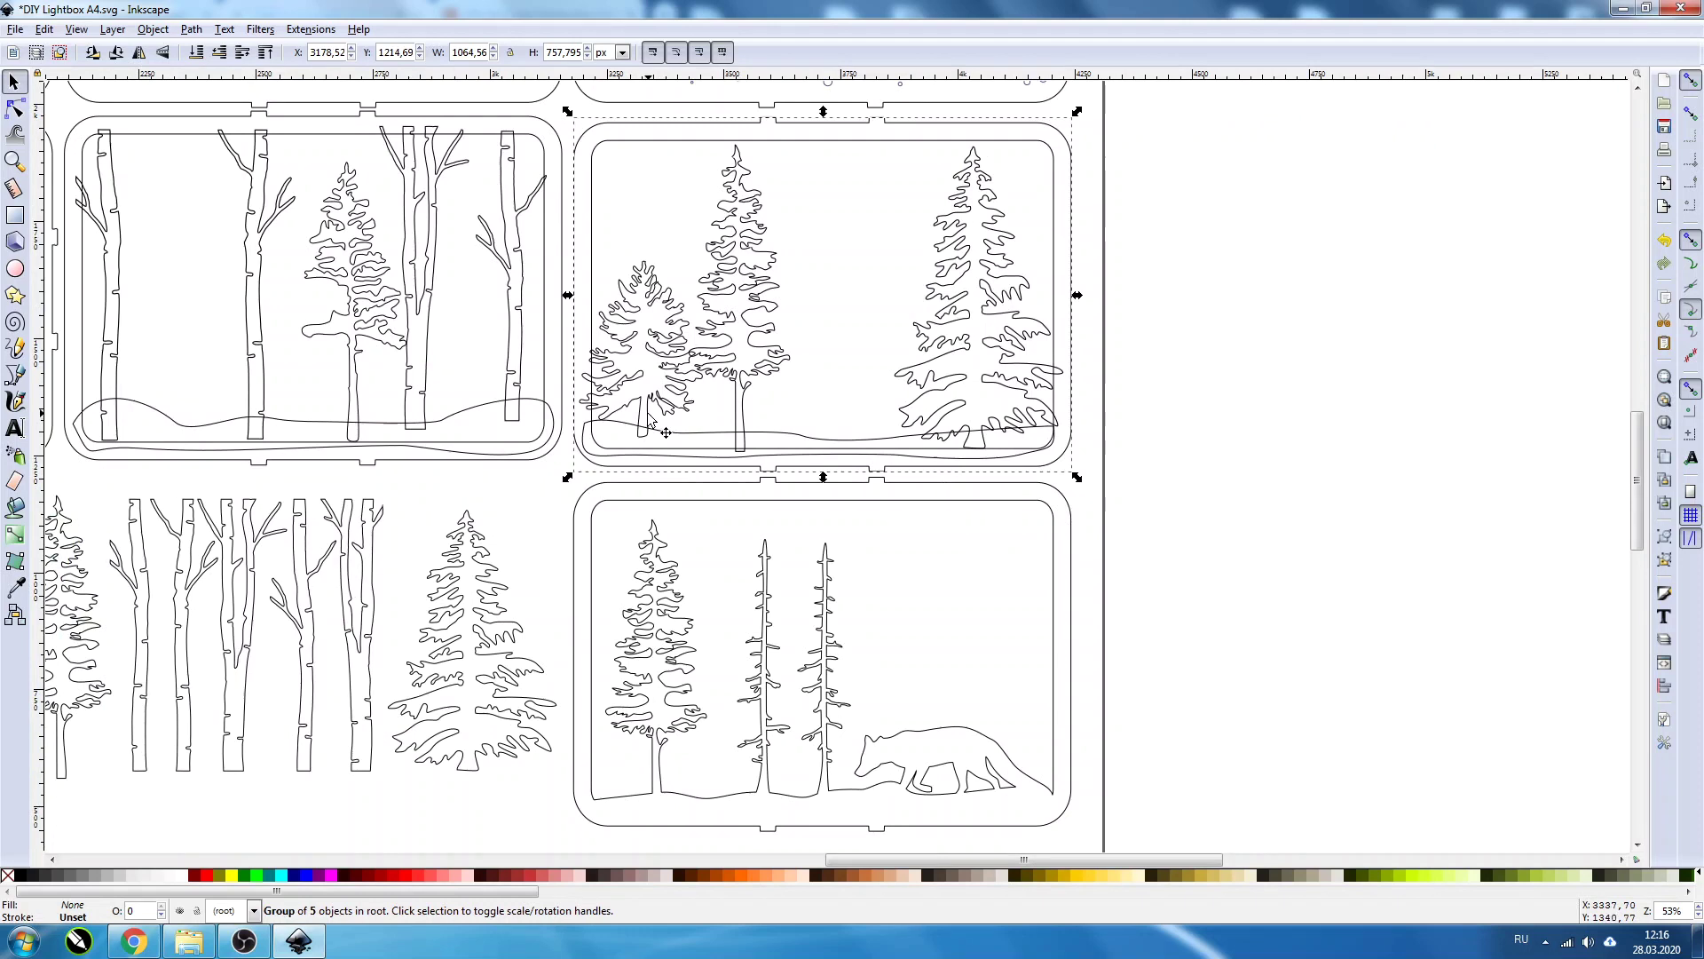
pyautogui.click(1664, 560)
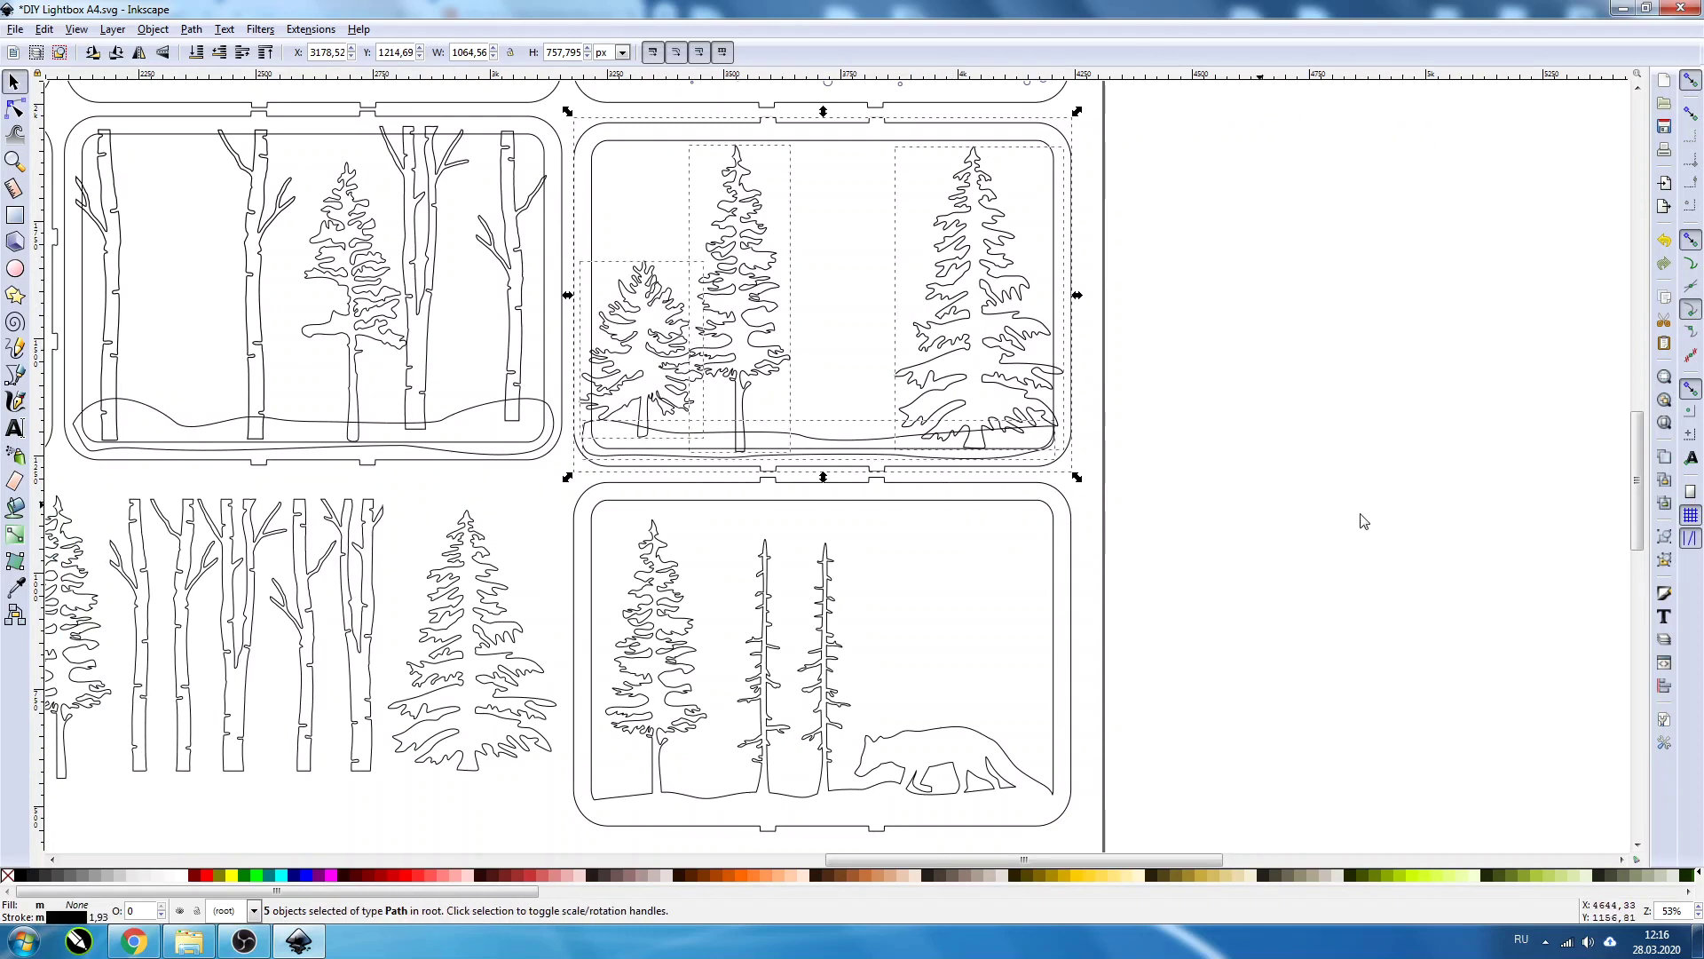
pyautogui.click(191, 30)
pyautogui.click(213, 132)
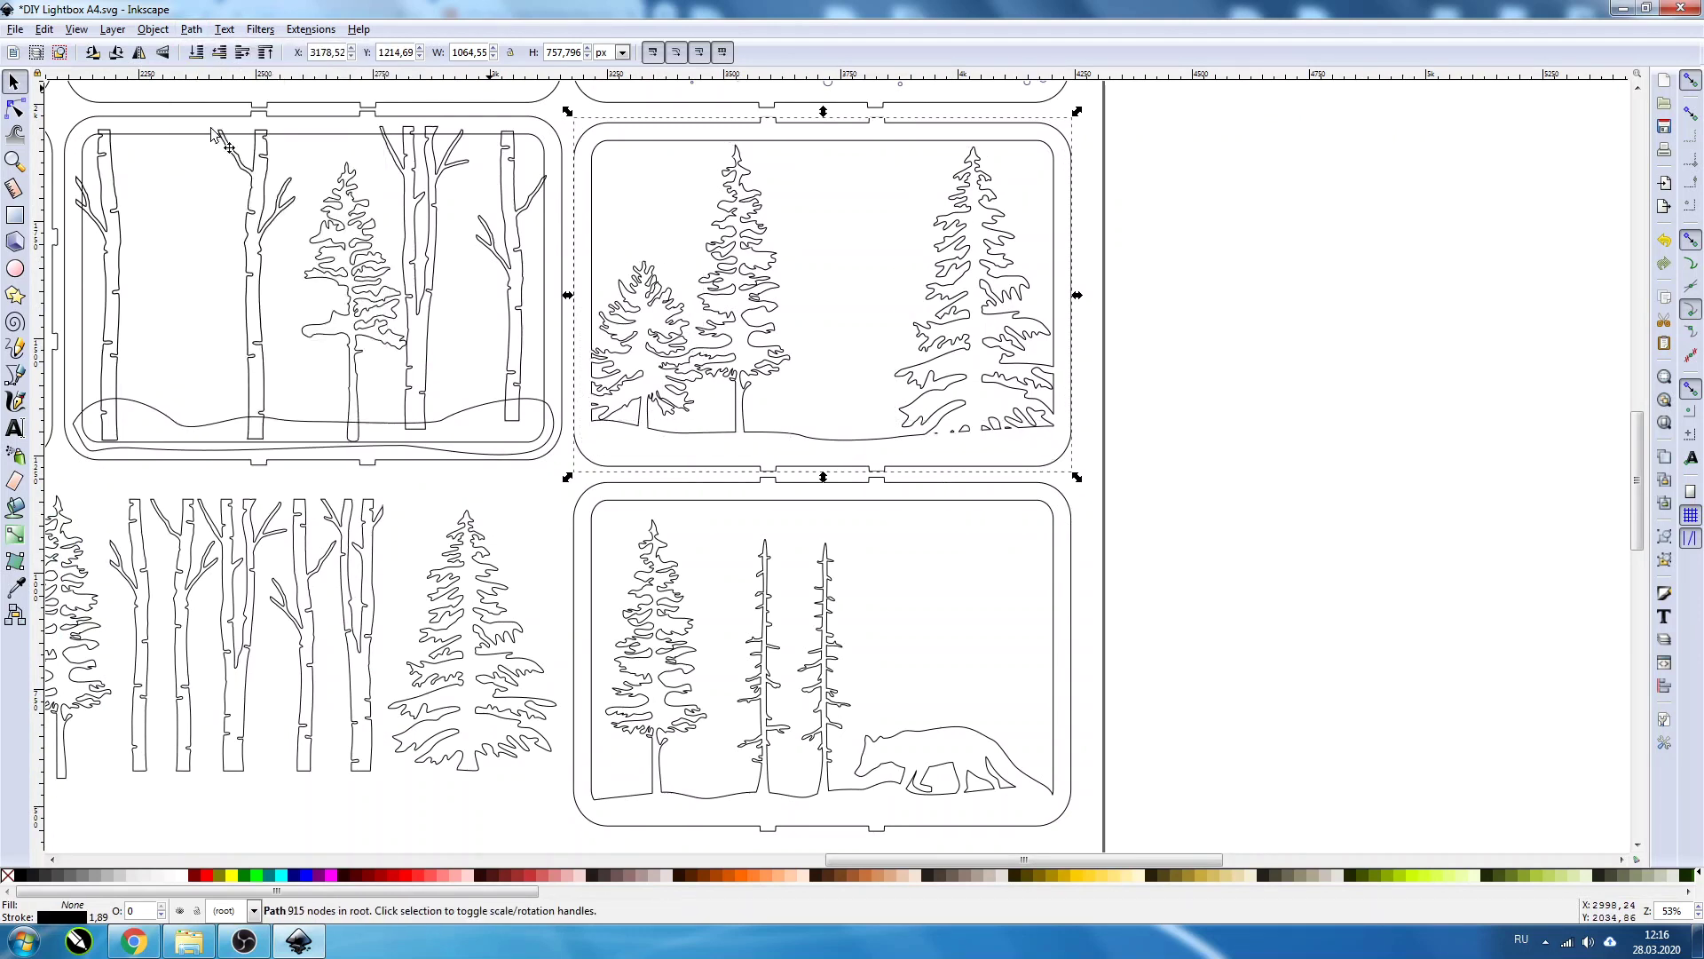
pyautogui.keyDown('ctrl'); pyautogui.scroll(-1, 627, 416); pyautogui.keyUp('ctrl')
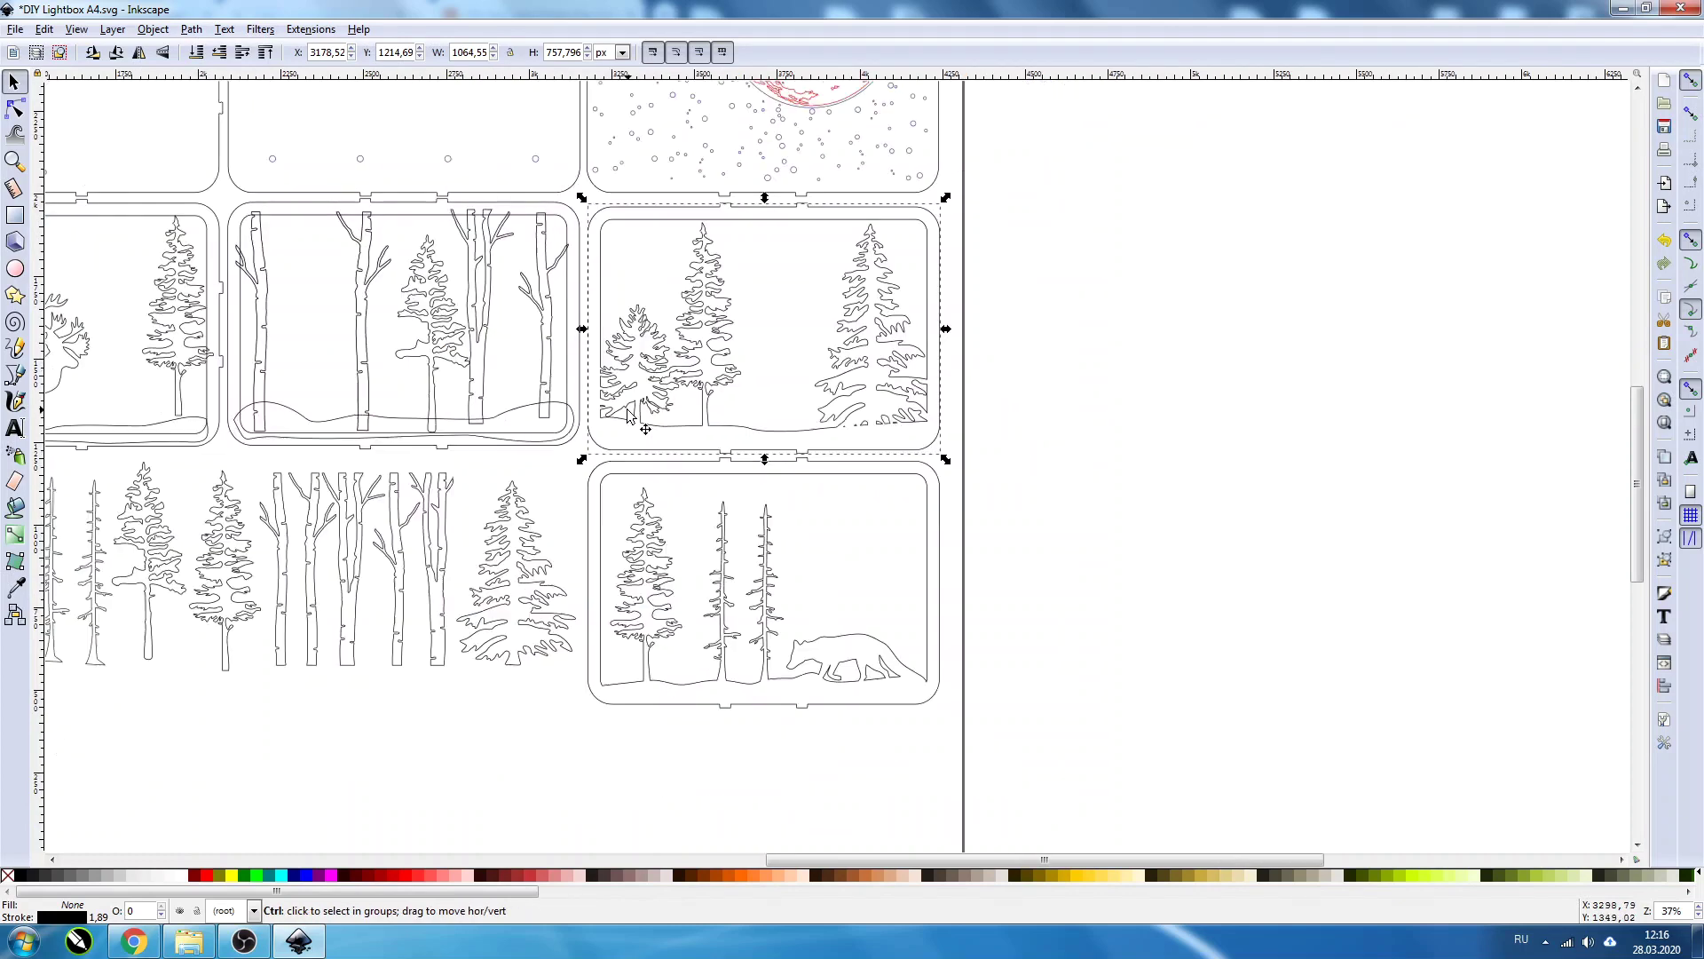
pyautogui.keyDown('ctrl'); pyautogui.scroll(1, 282, 425); pyautogui.keyUp('ctrl')
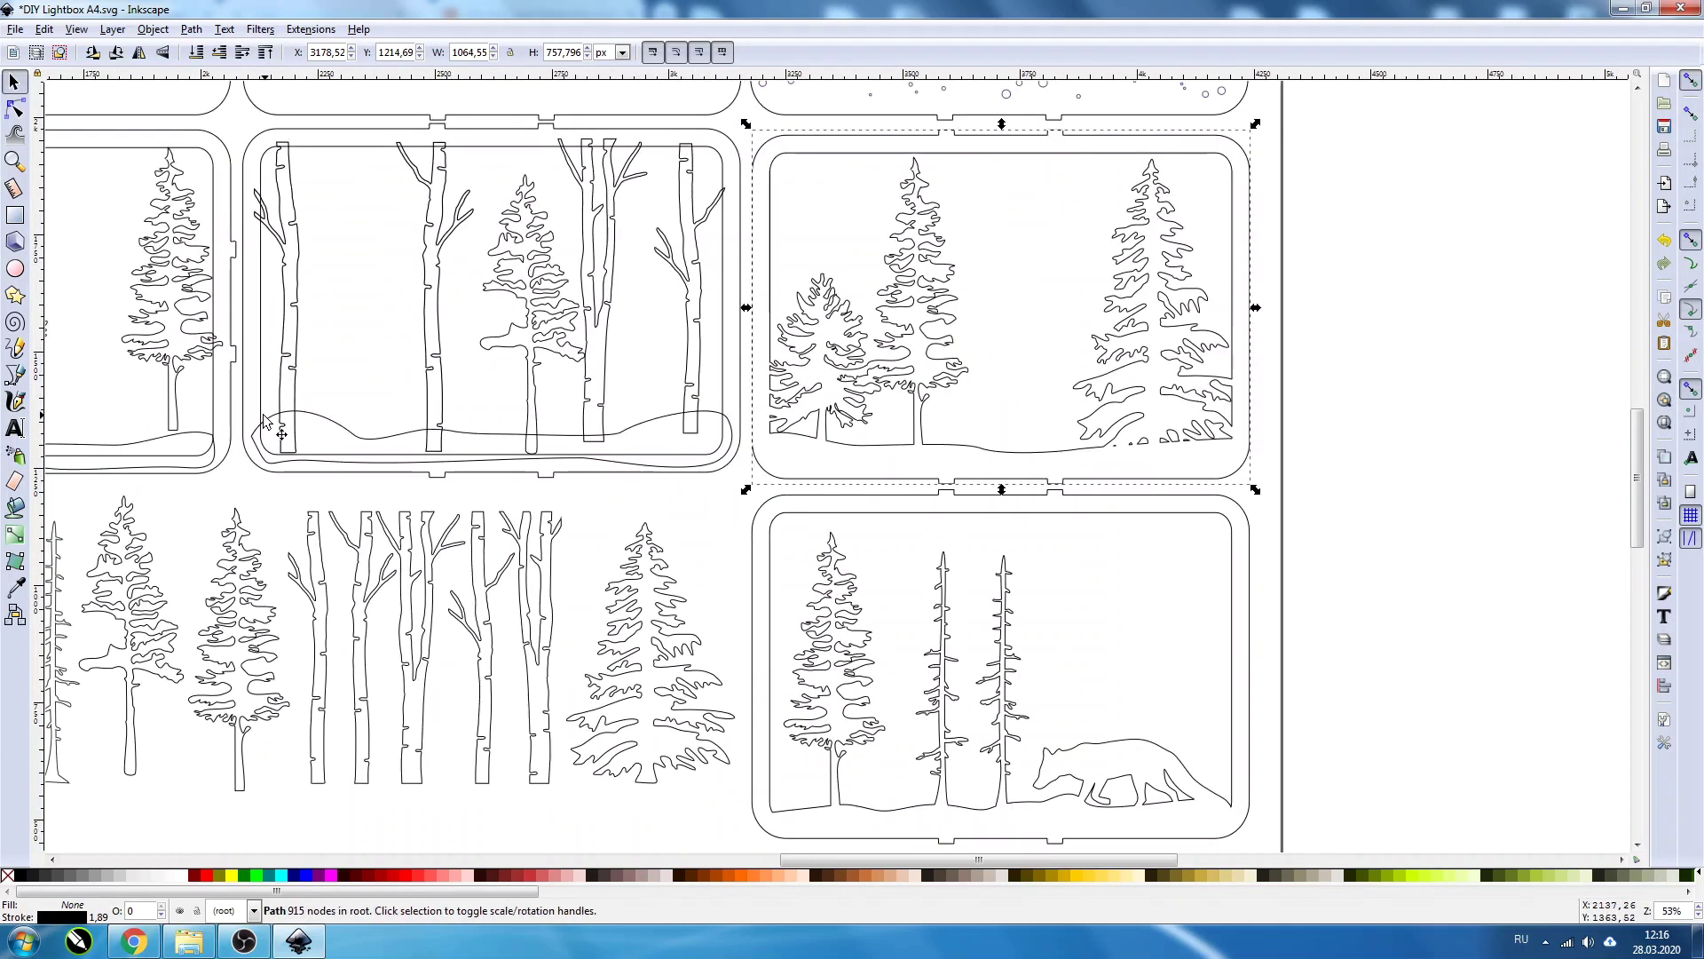
# Step: Ungroup the birch forest panel and union its trunks, ground, frame and spruce into one path
pyautogui.click(282, 395)
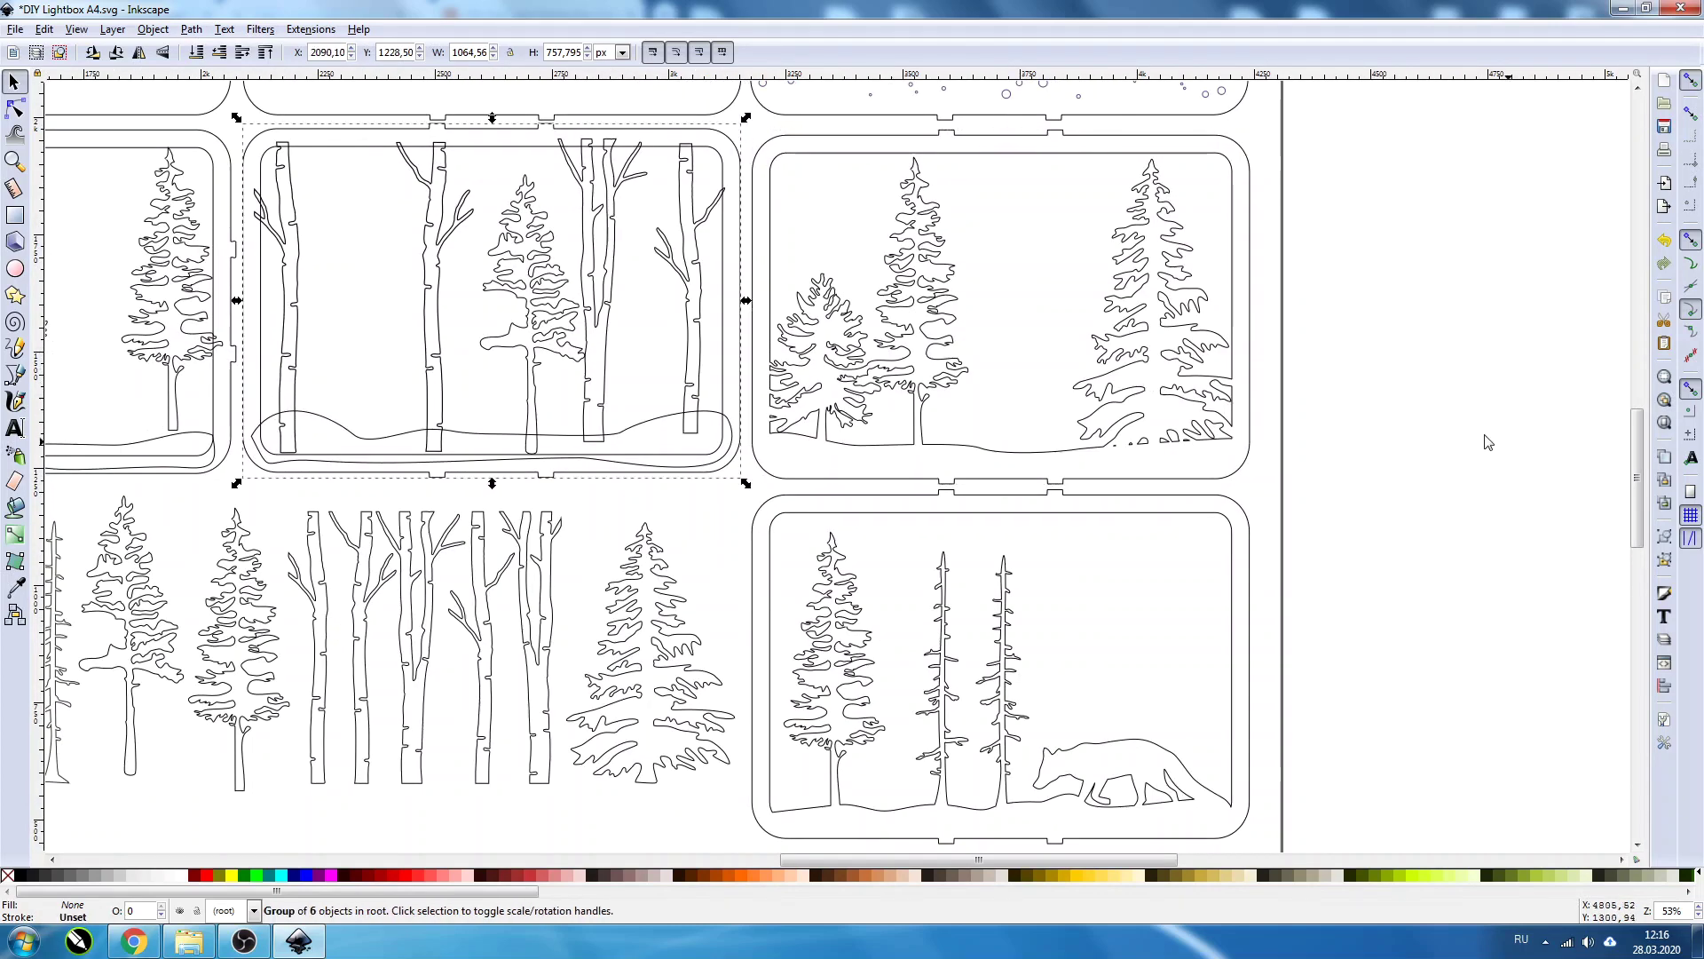
pyautogui.click(1664, 559)
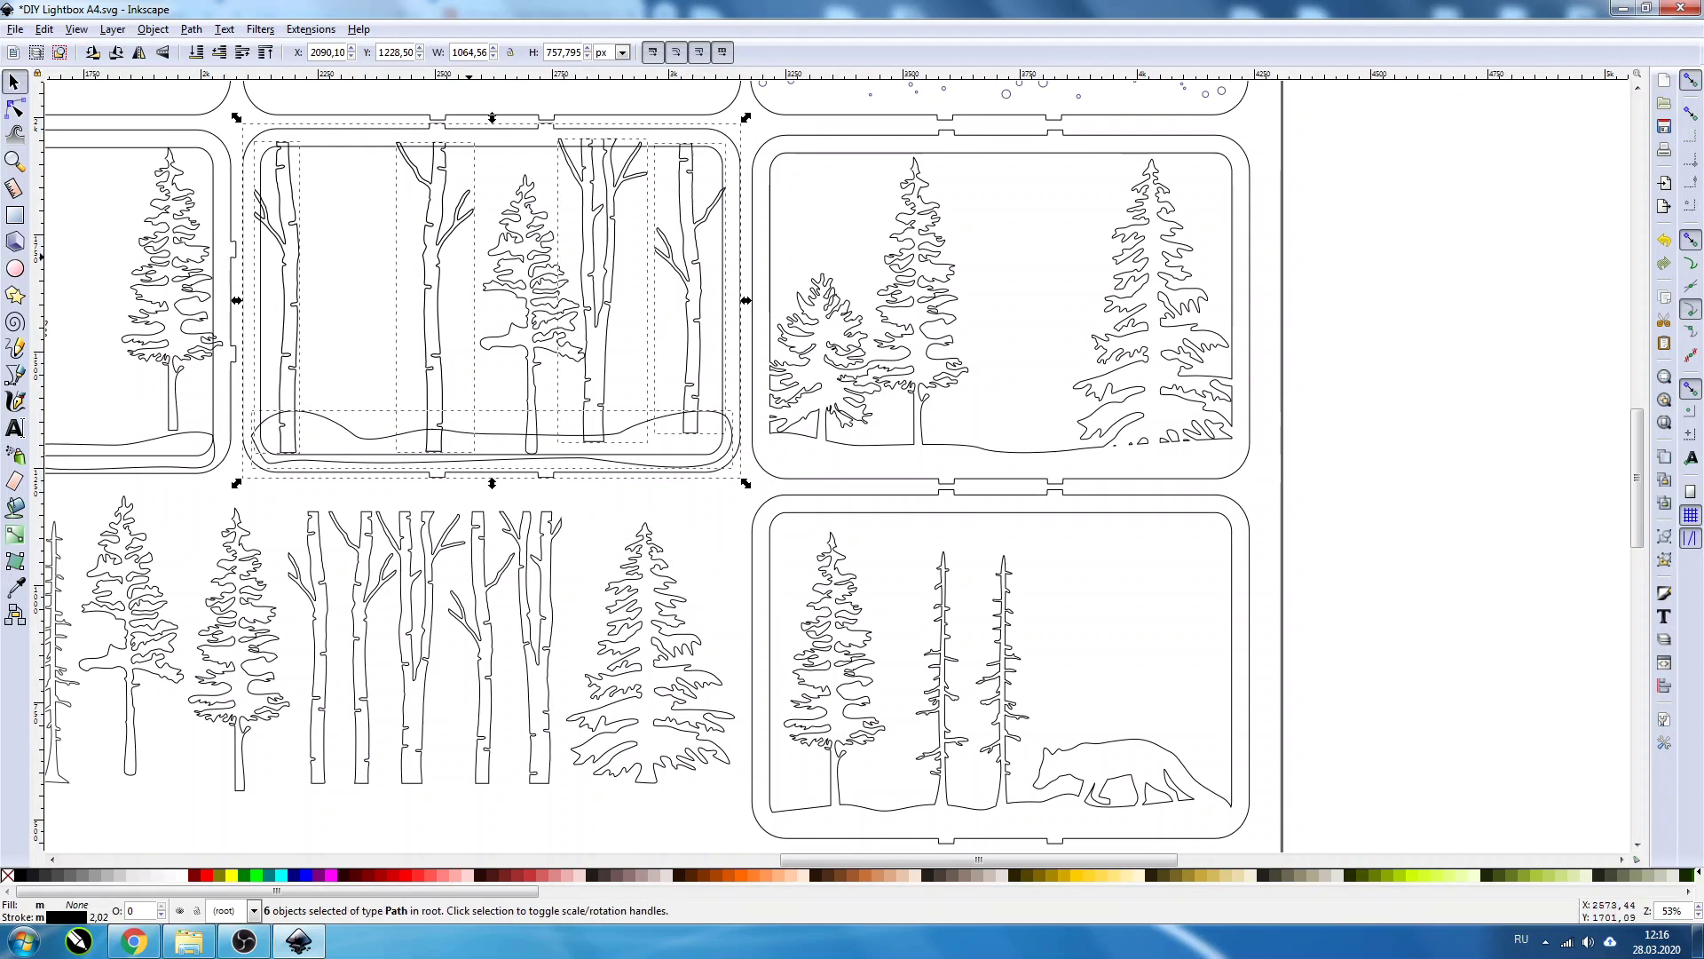
pyautogui.click(192, 30)
pyautogui.click(222, 131)
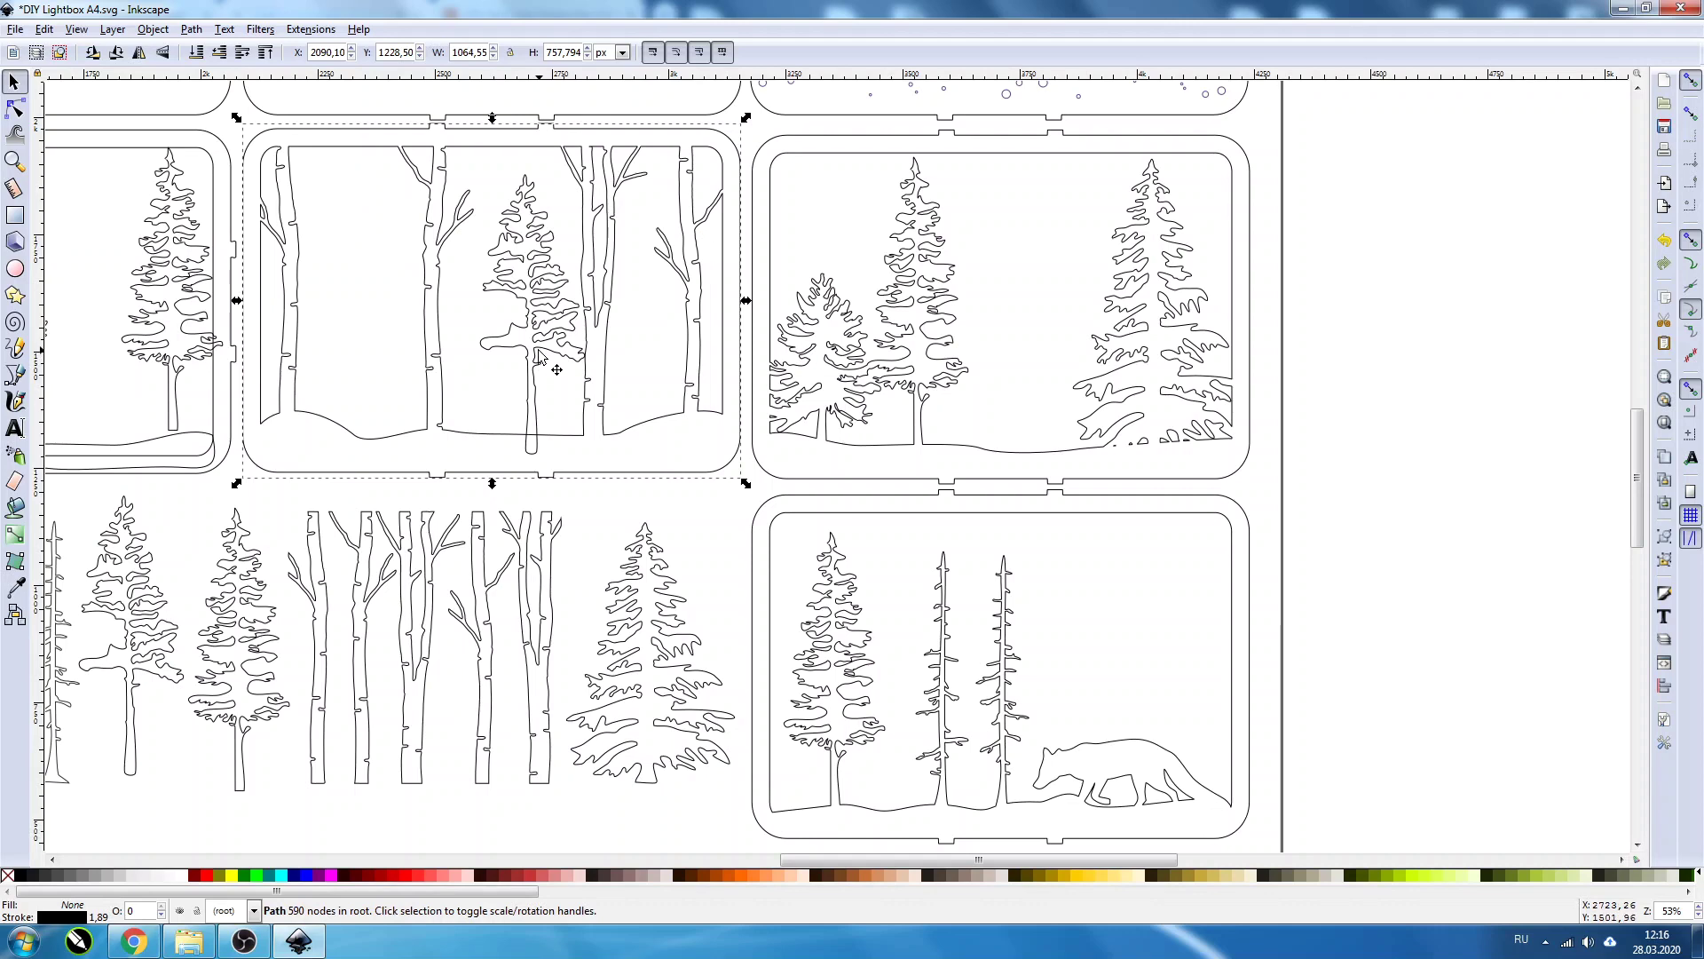
pyautogui.click(191, 30)
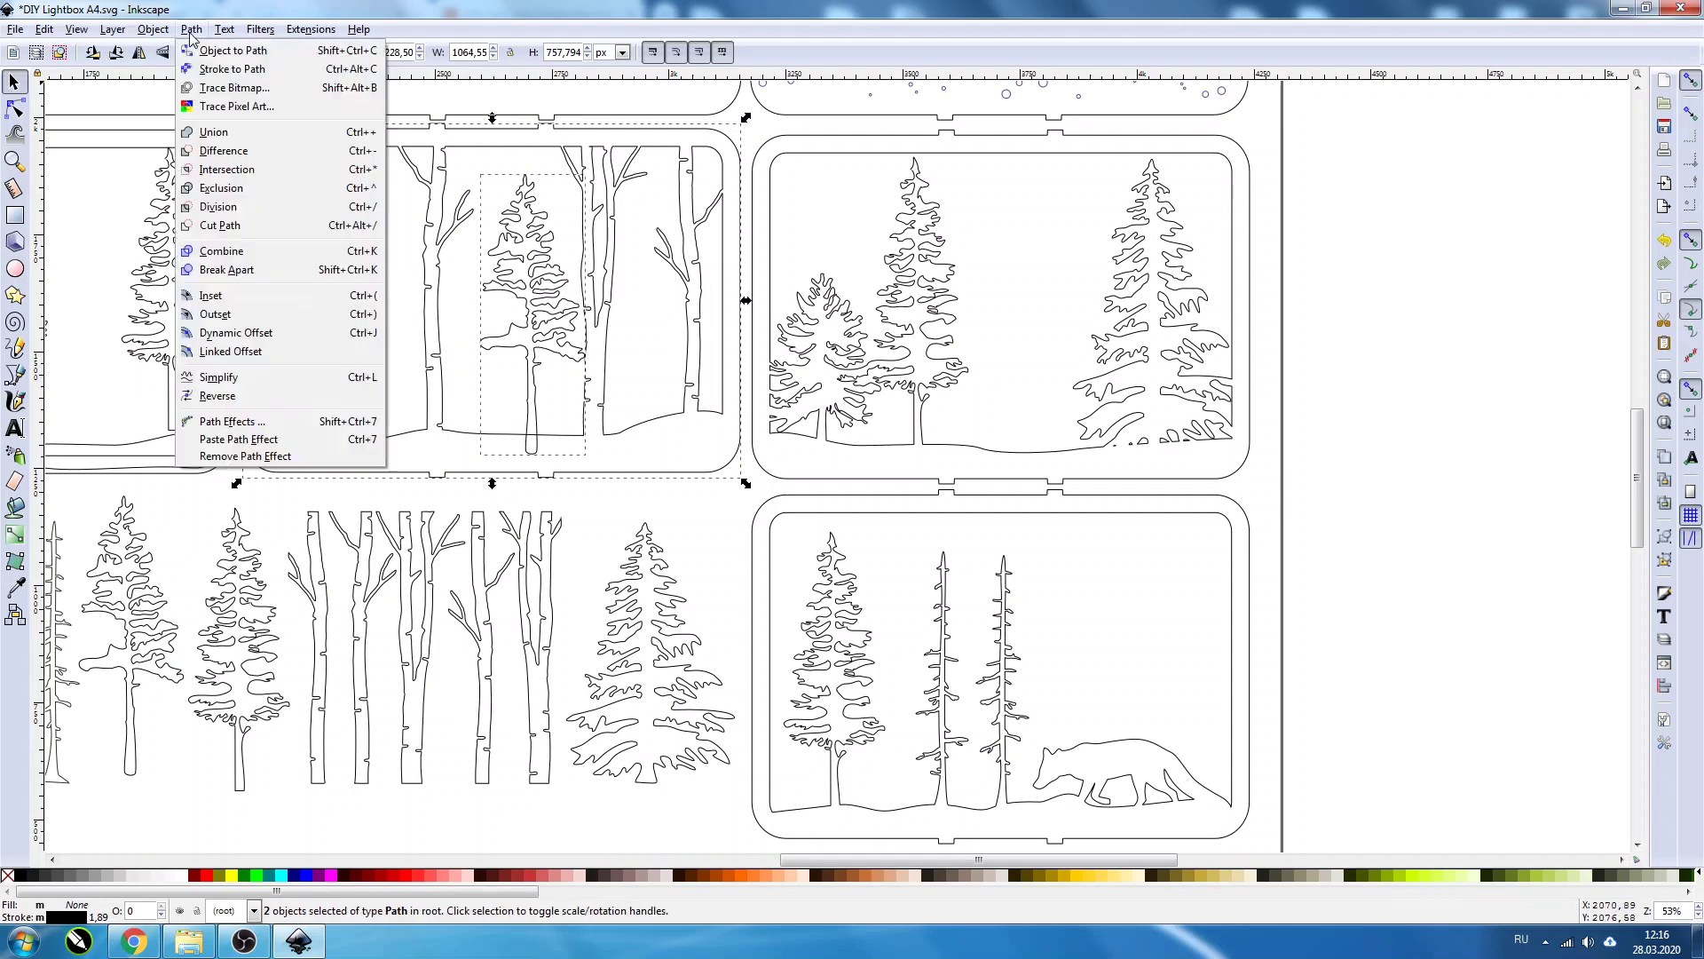
pyautogui.click(216, 133)
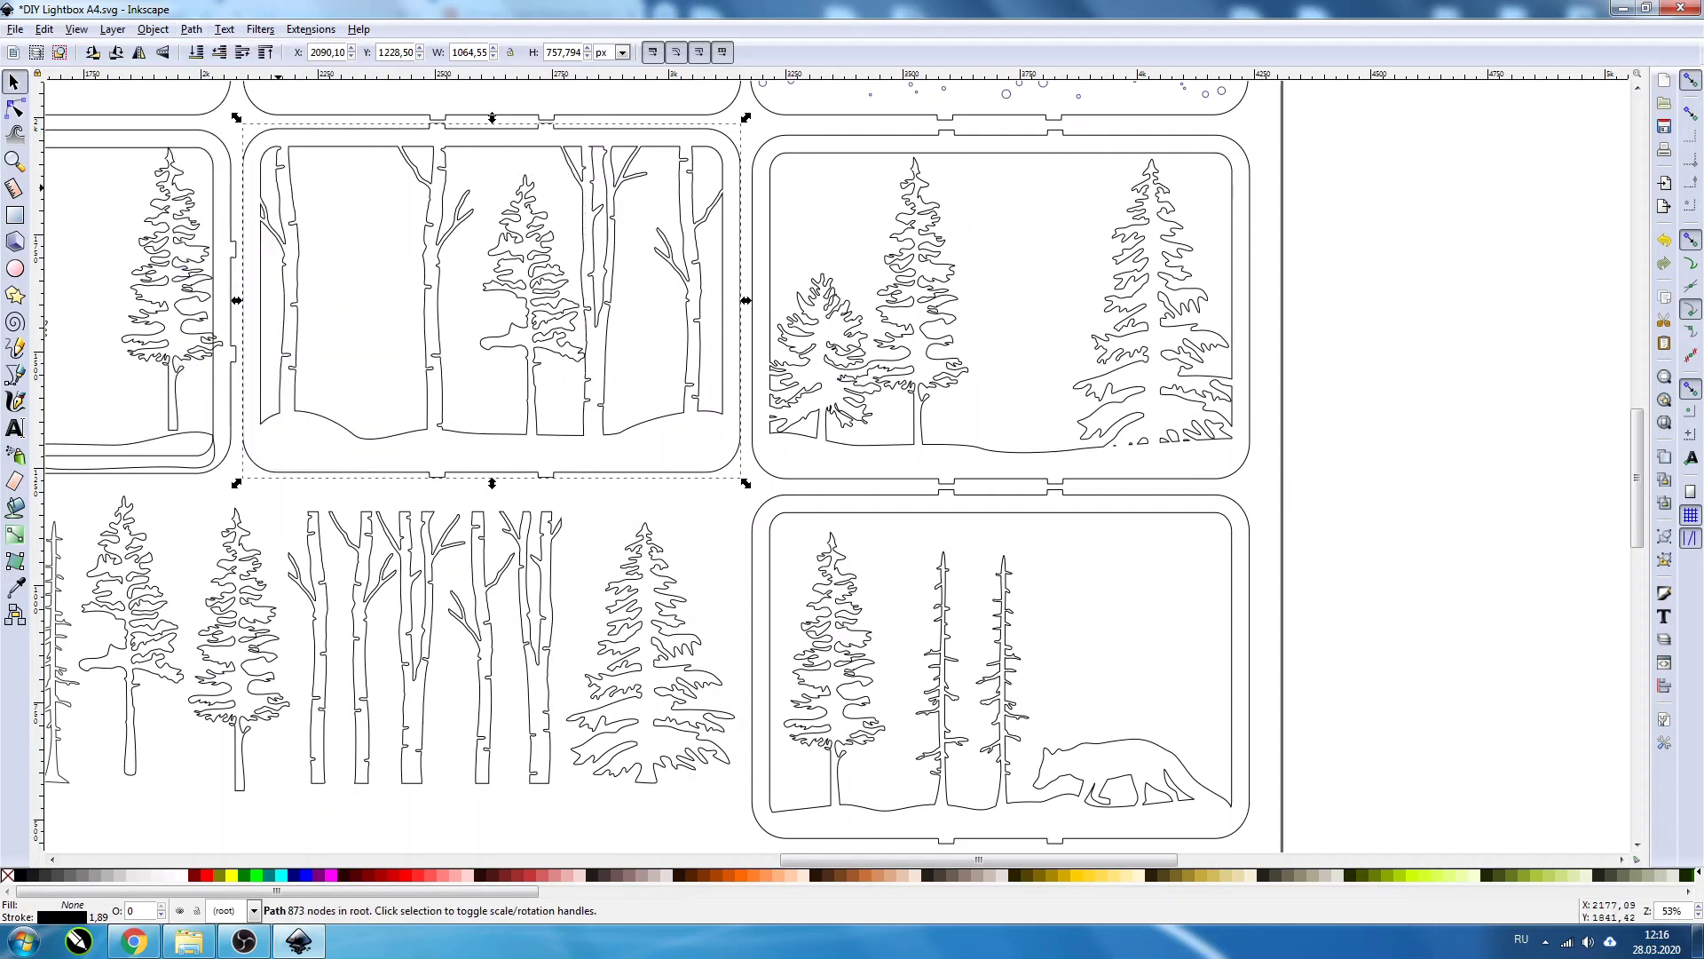
pyautogui.keyDown('ctrl'); pyautogui.scroll(-1, 781, 418); pyautogui.keyUp('ctrl')
pyautogui.keyDown('ctrl'); pyautogui.scroll(-1, 781, 417); pyautogui.keyUp('ctrl')
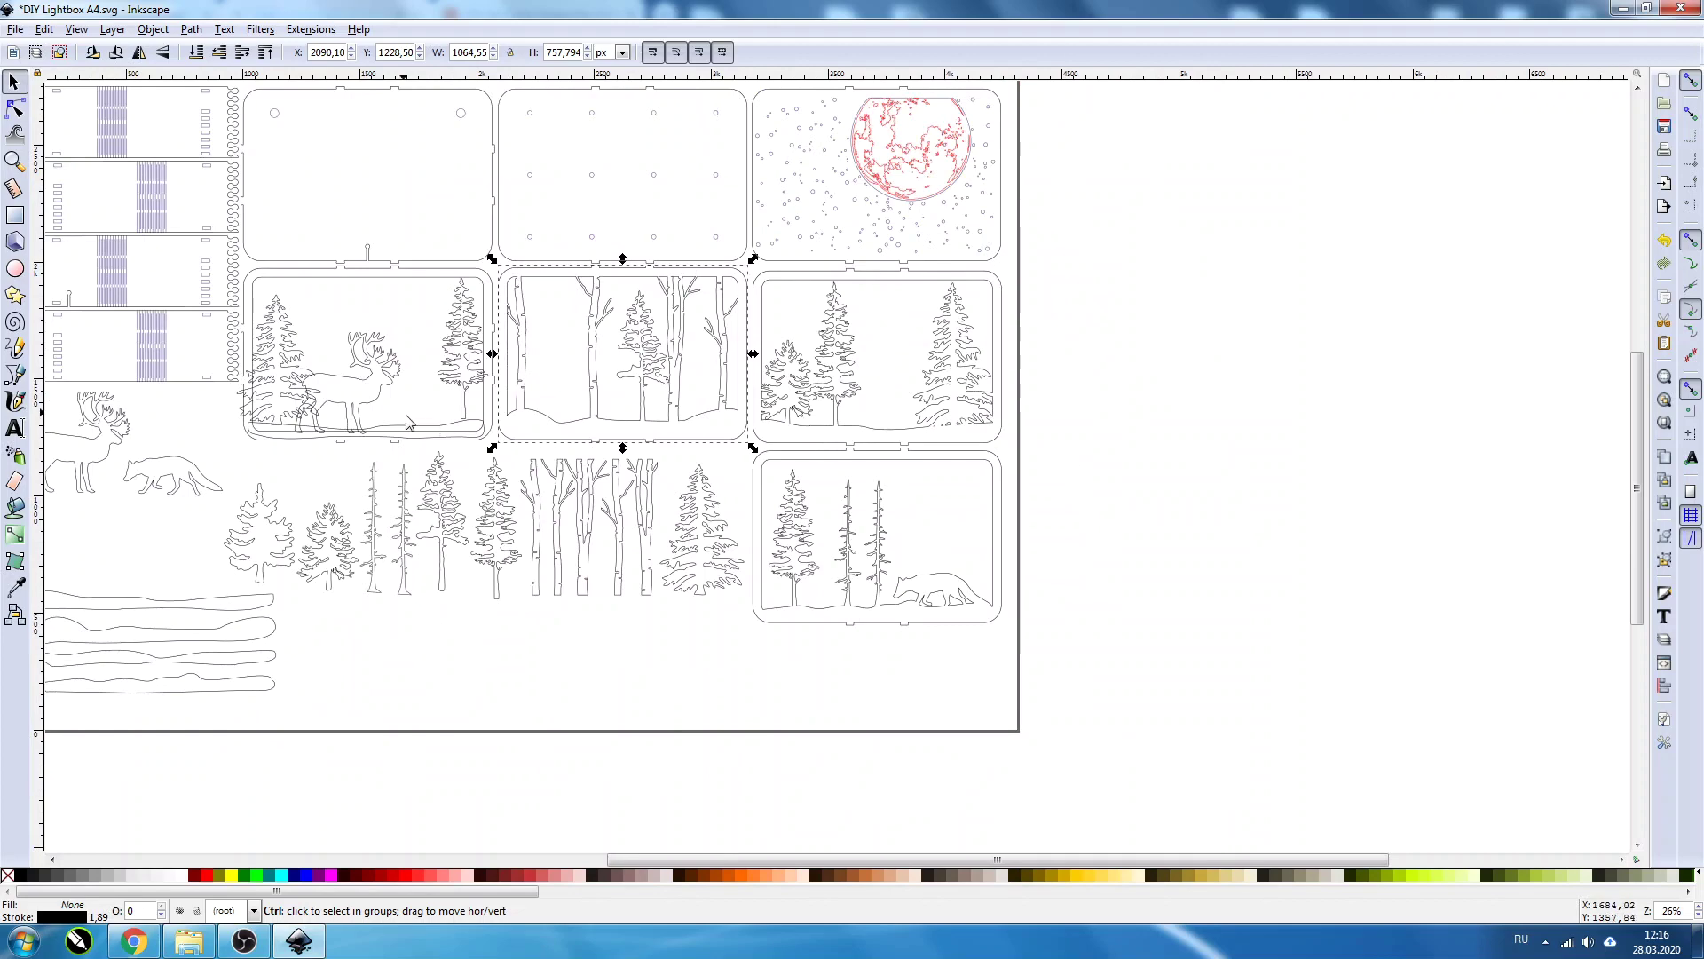
# Step: Draw a rectangle over the left tree's overhang and cut it away with Path > Difference
pyautogui.keyDown('ctrl'); pyautogui.scroll(2, 408, 421); pyautogui.keyUp('ctrl')
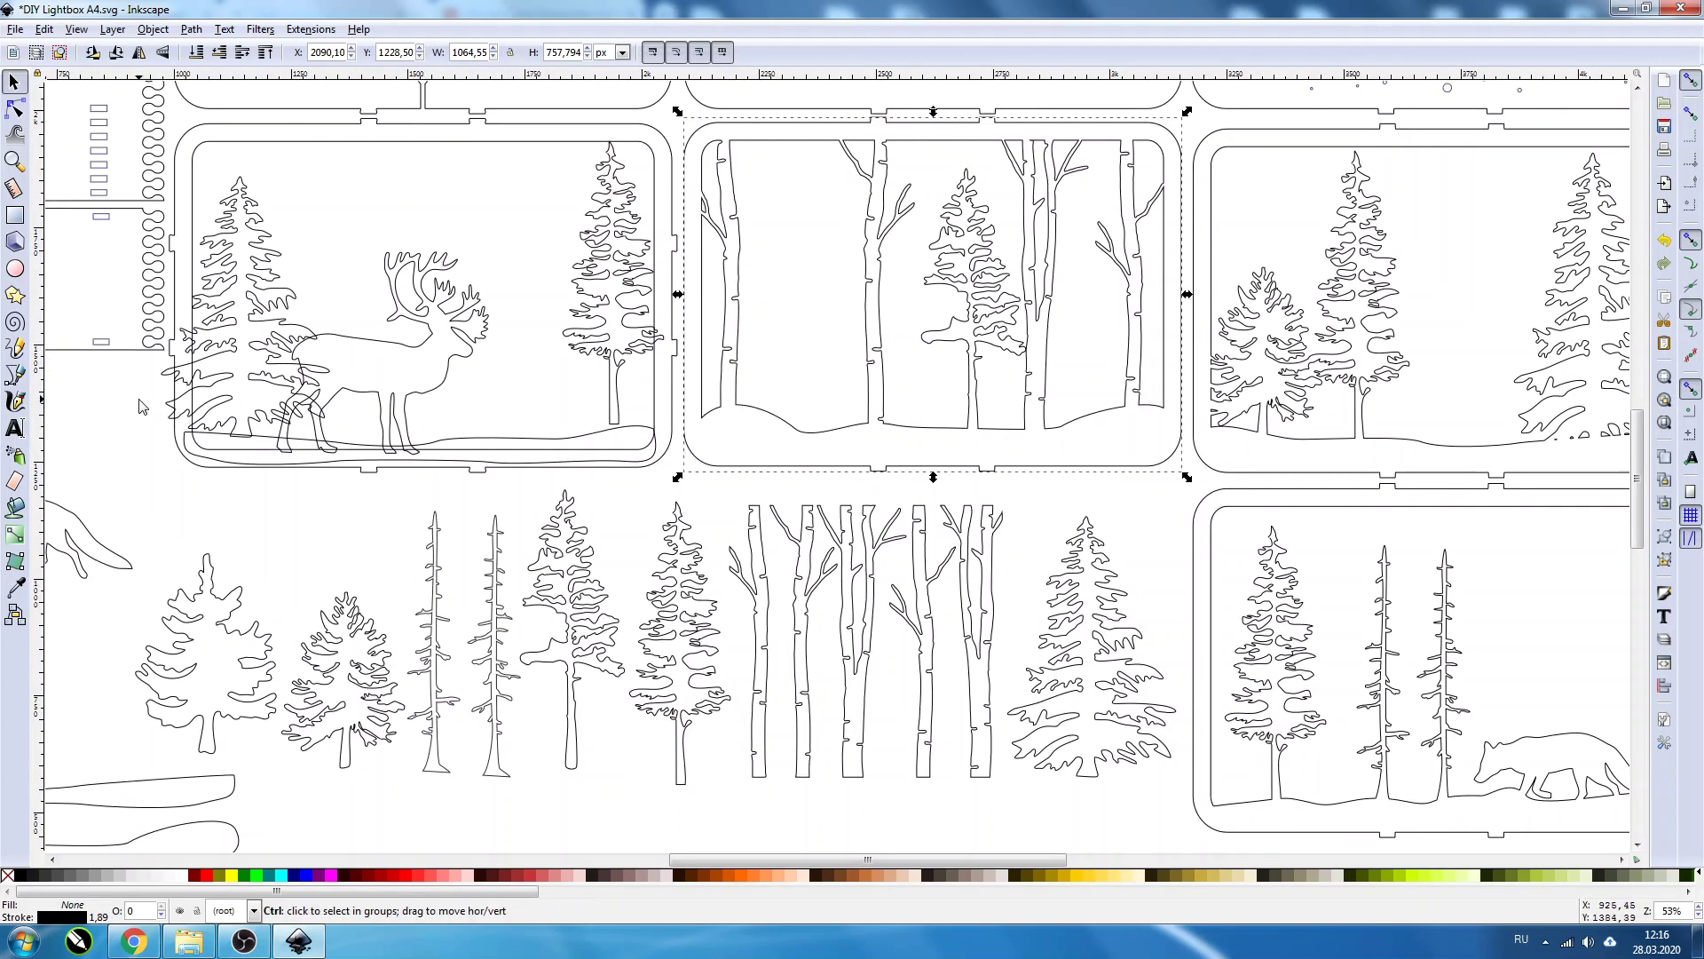
pyautogui.click(140, 406)
pyautogui.keyDown('ctrl'); pyautogui.scroll(3, 140, 405); pyautogui.keyUp('ctrl')
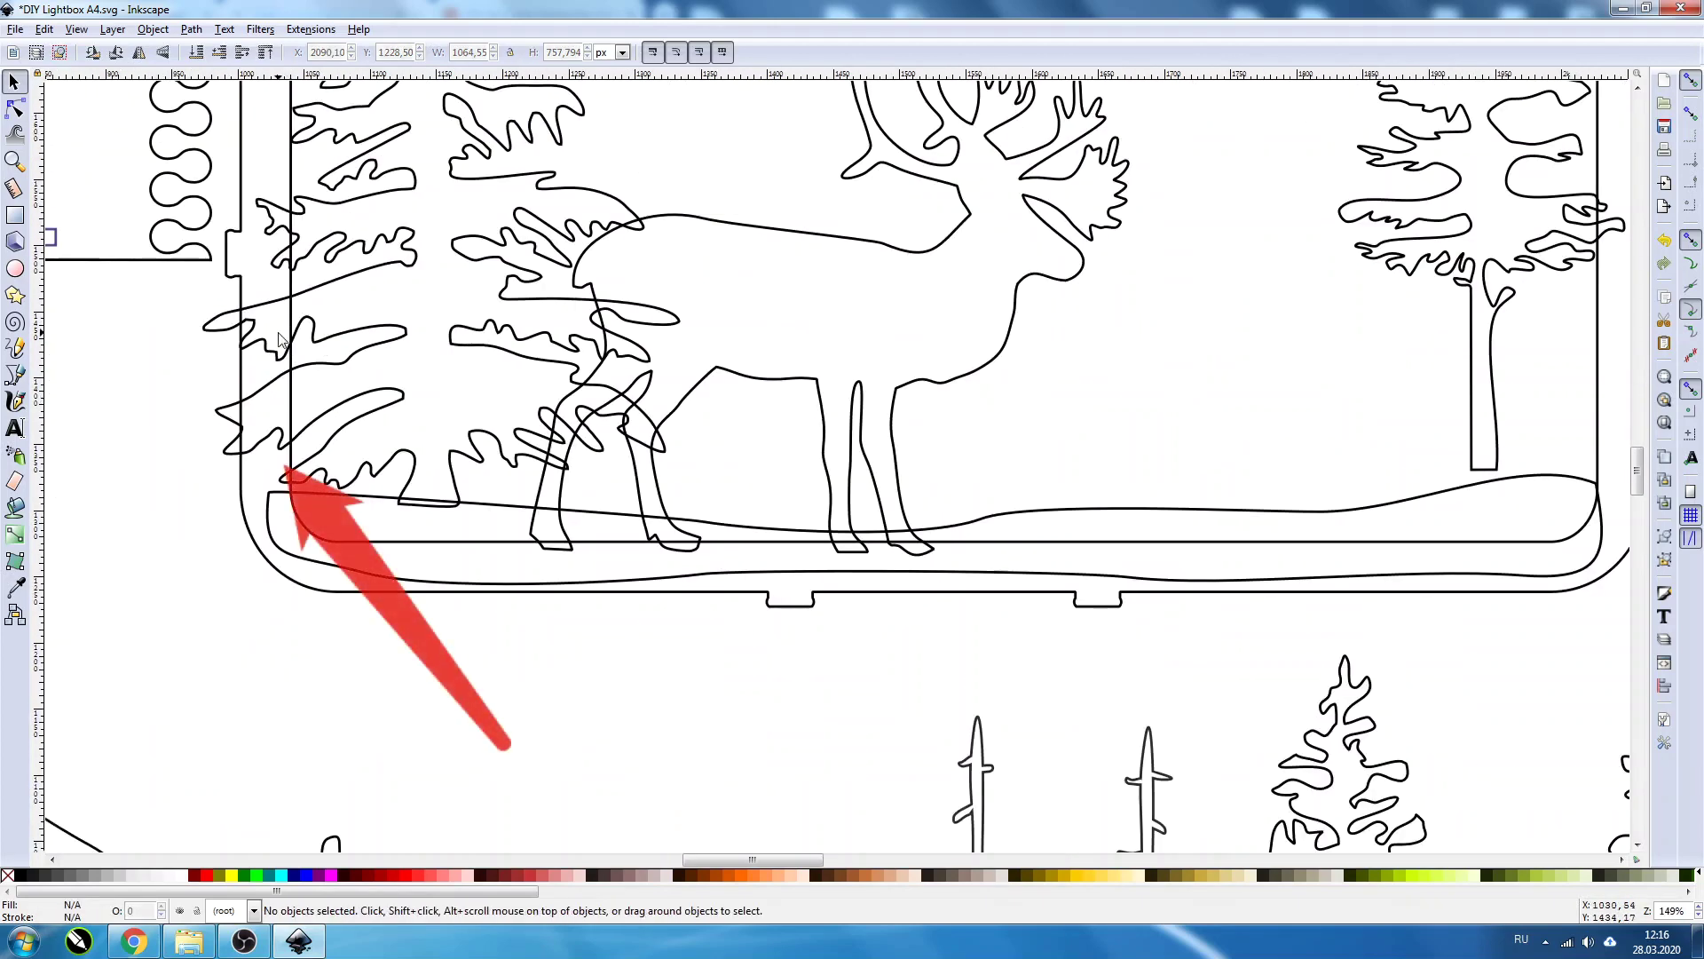
pyautogui.keyDown('ctrl'); pyautogui.scroll(-3, 280, 339); pyautogui.keyUp('ctrl')
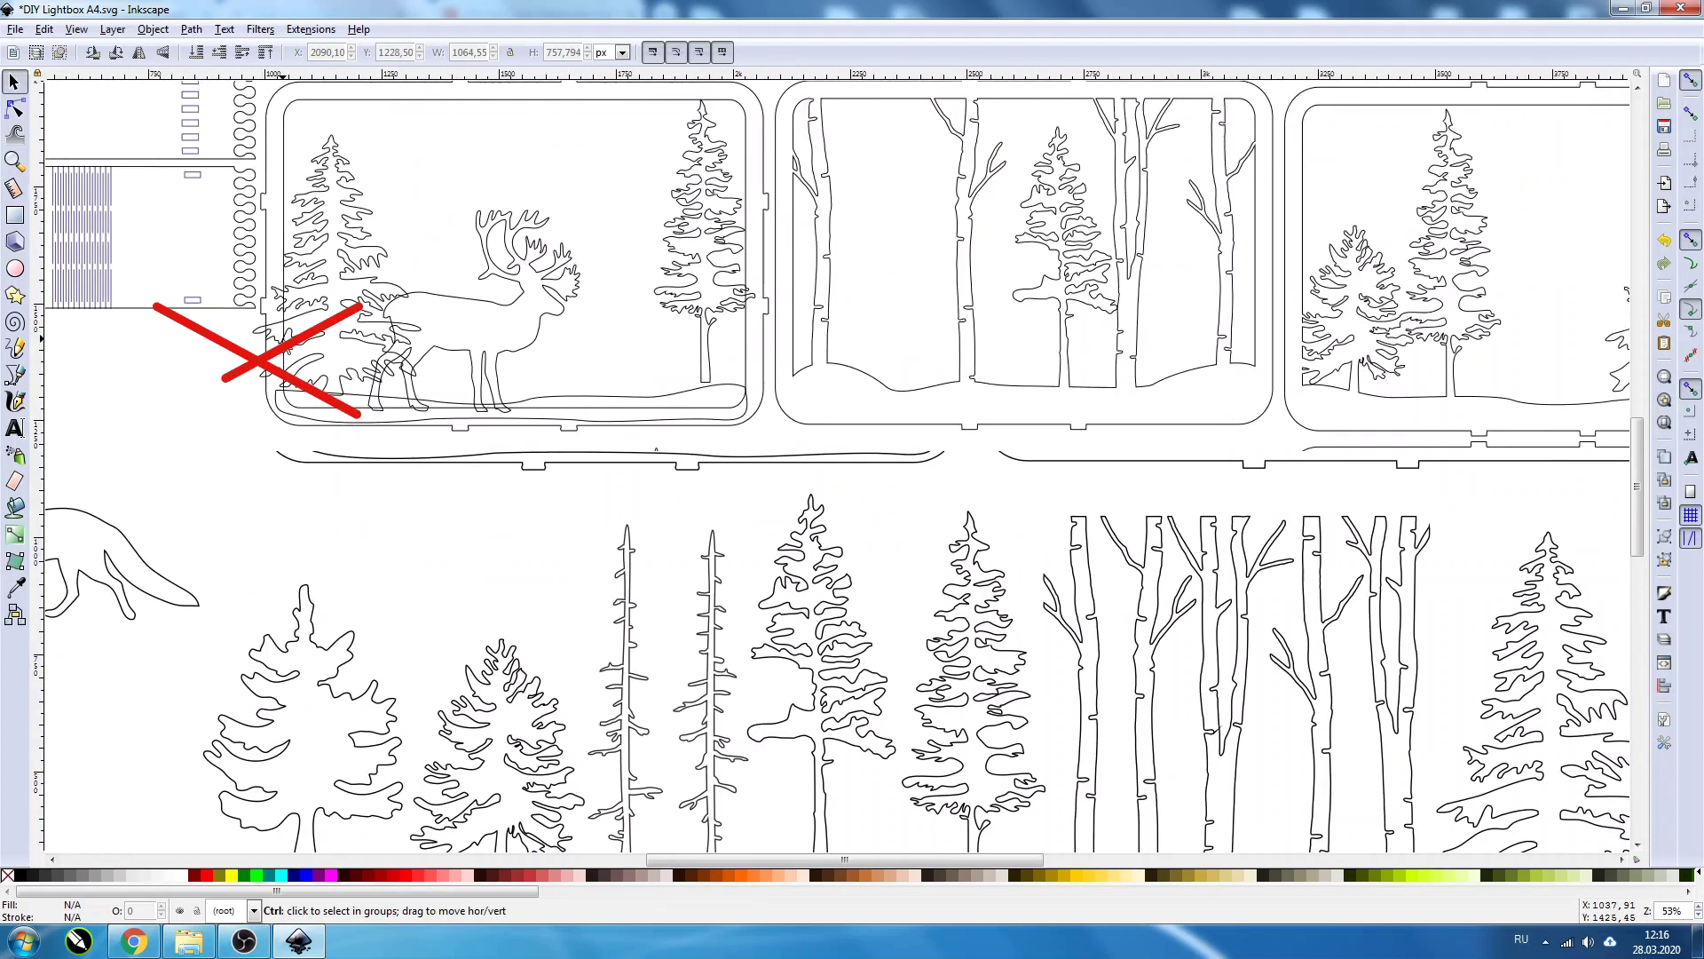
pyautogui.keyDown('ctrl'); pyautogui.click(364, 342); pyautogui.keyUp('ctrl')
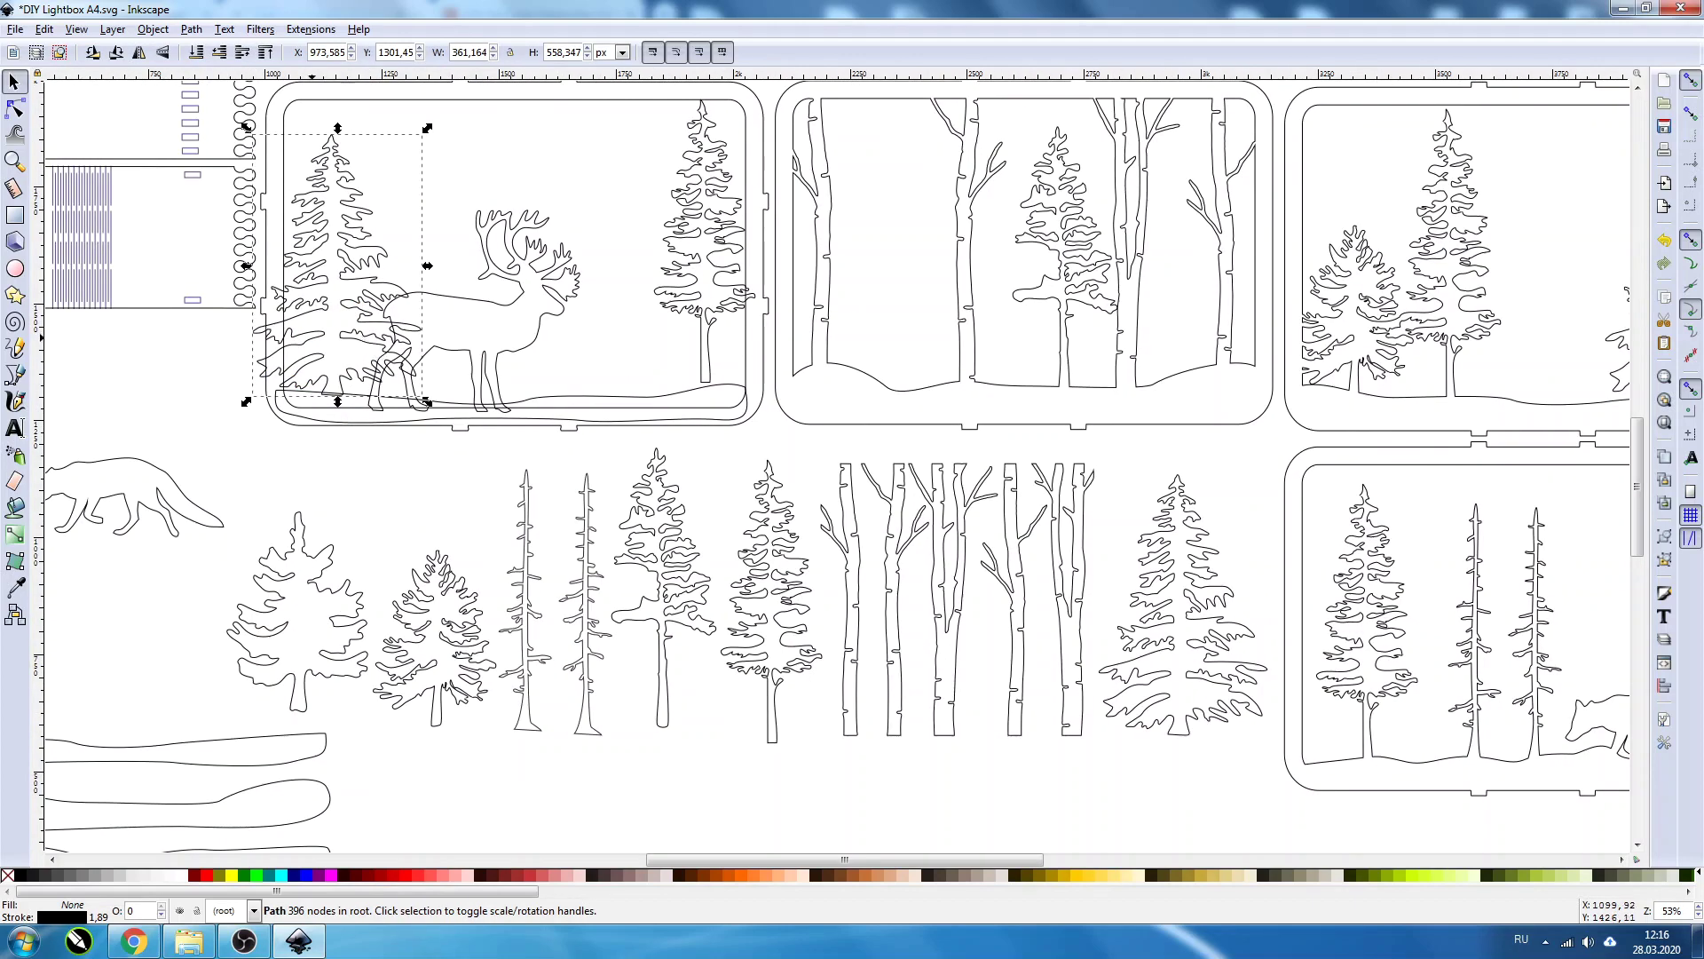
pyautogui.click(10, 216)
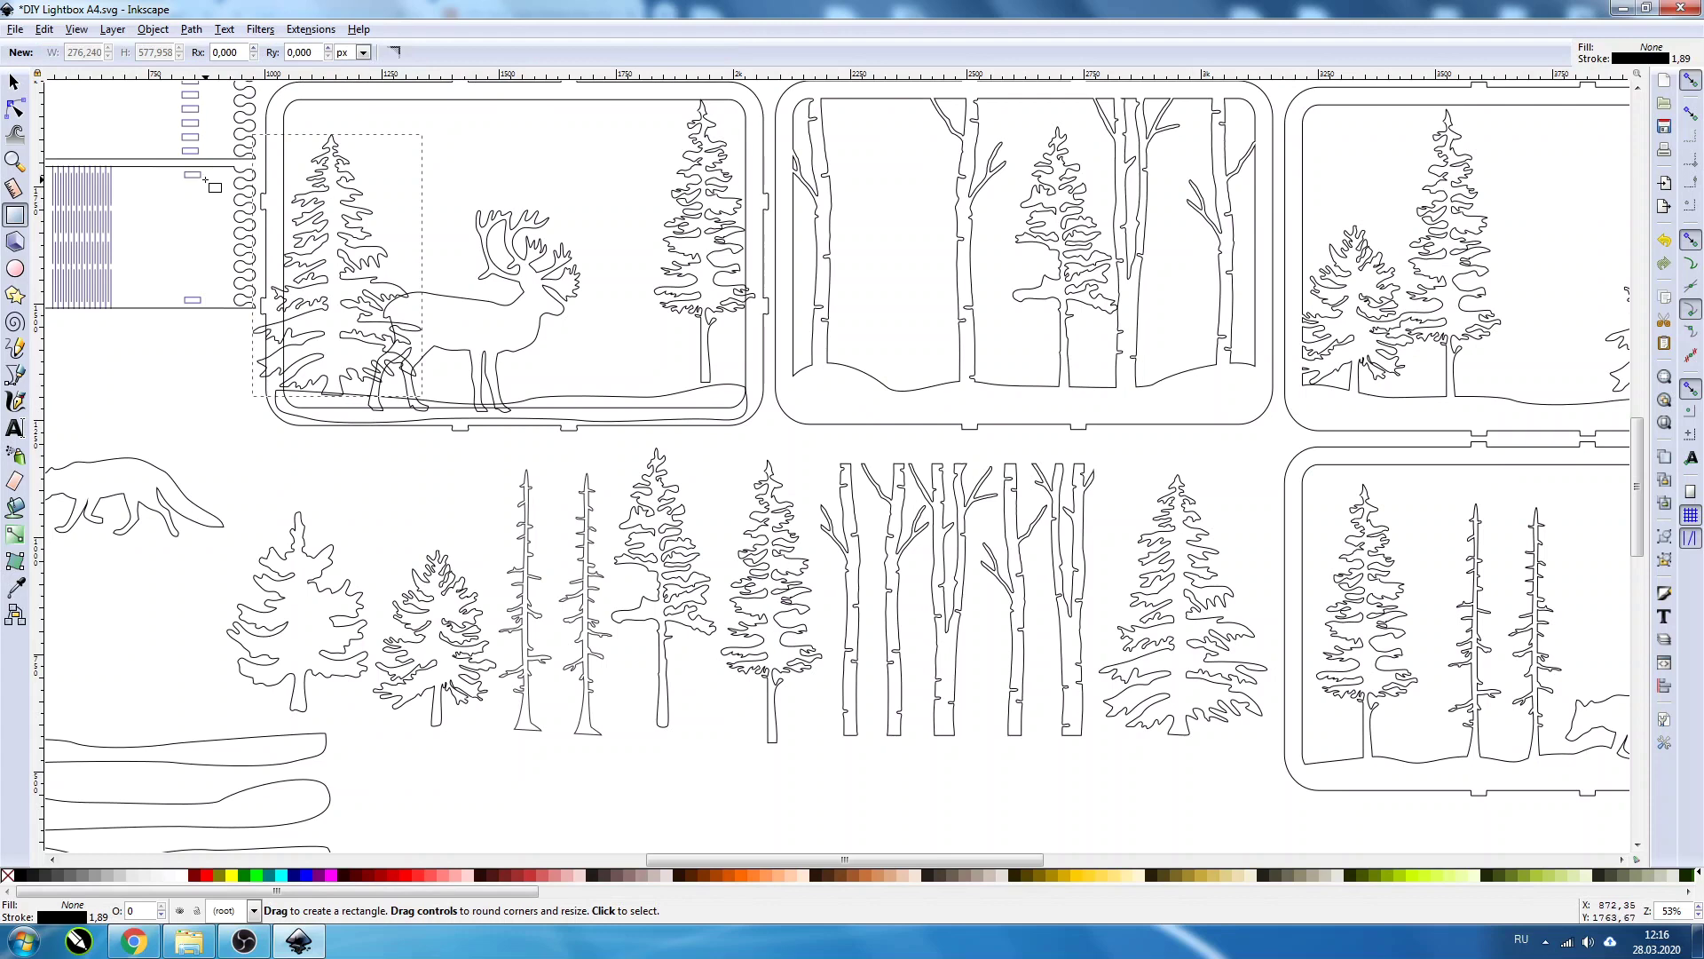
pyautogui.moveTo(205, 180); pyautogui.dragTo(275, 456)
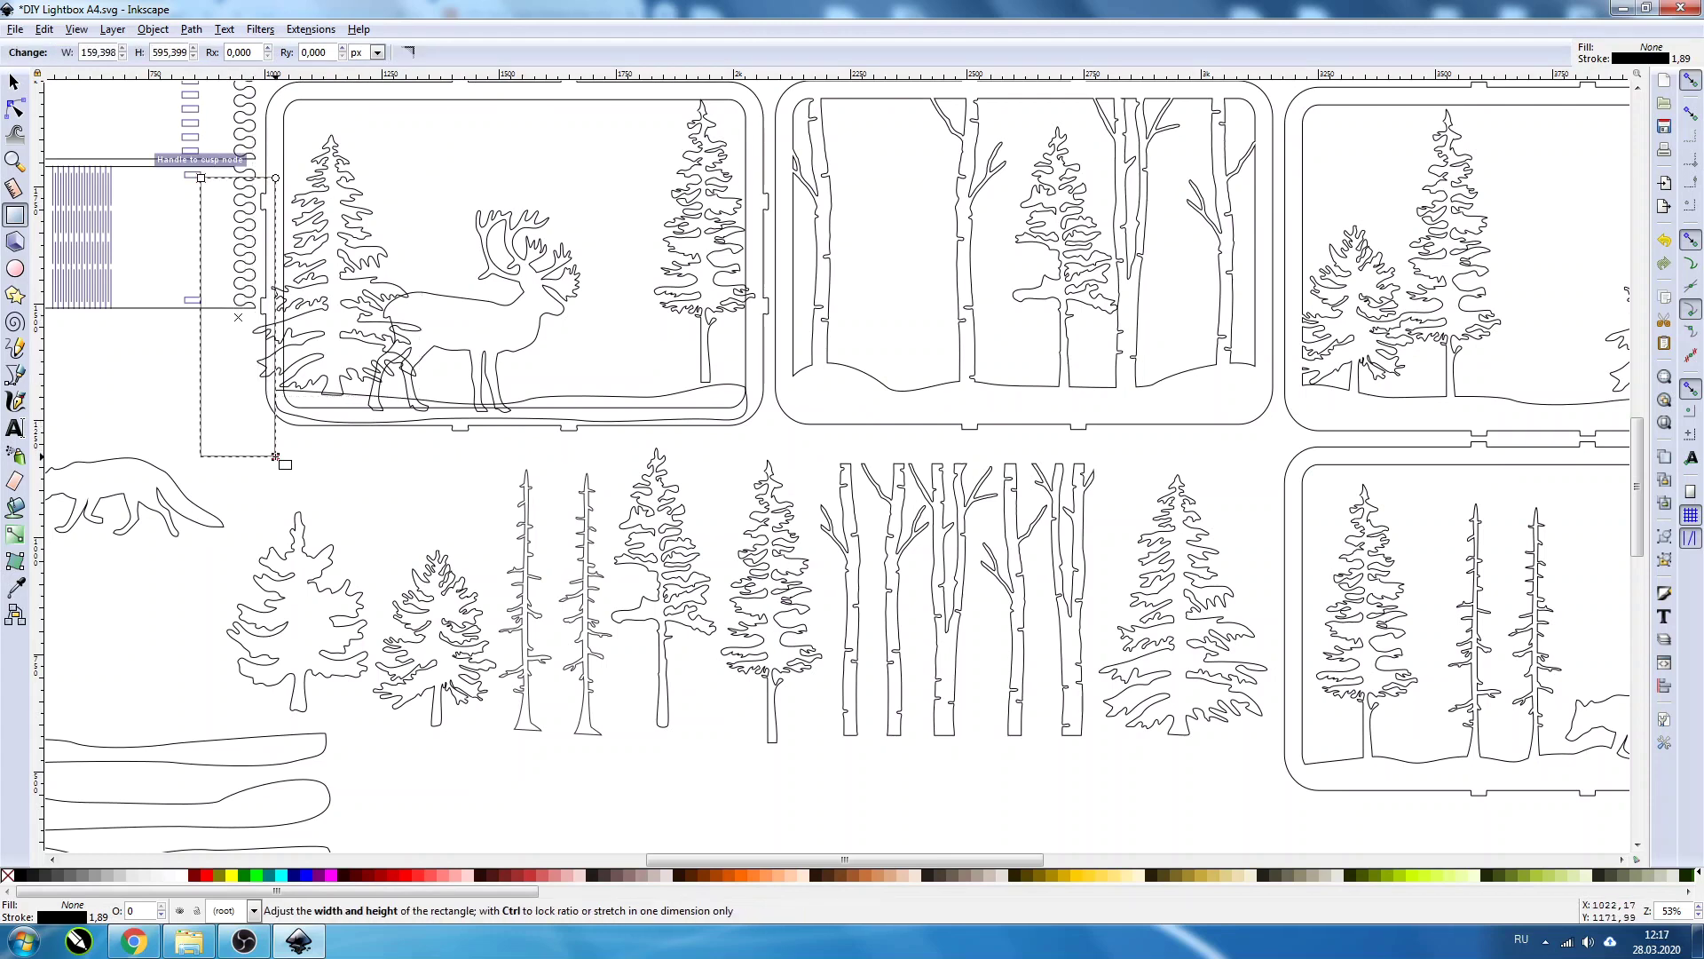
pyautogui.click(13, 81)
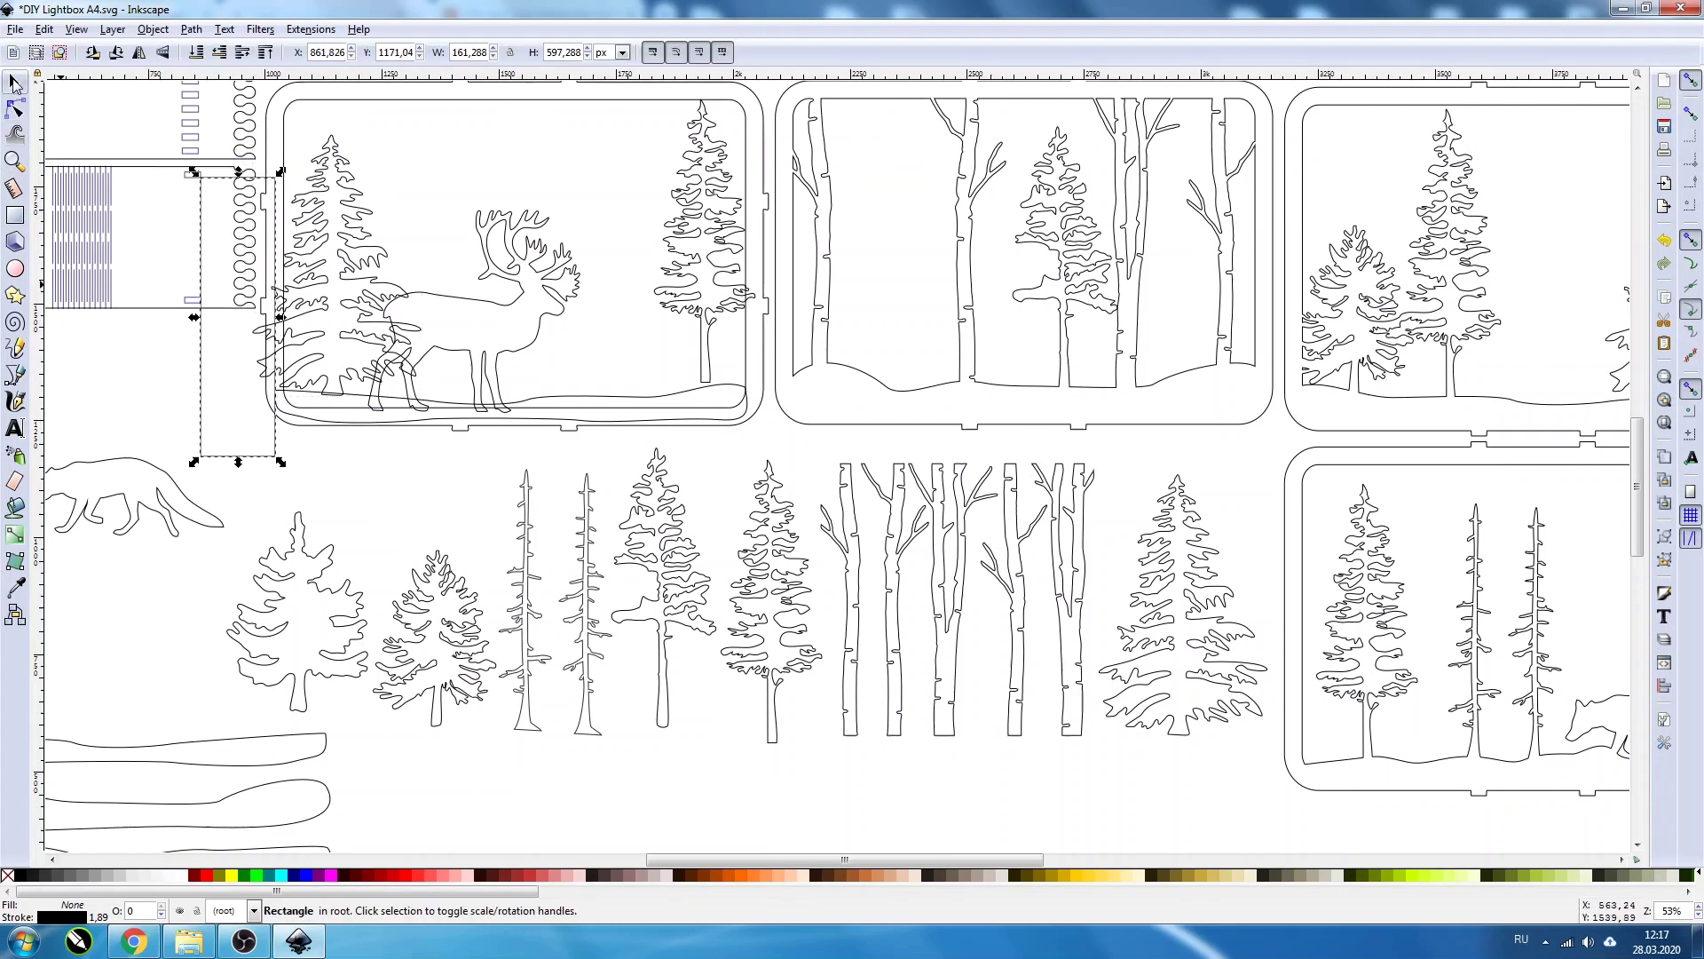
pyautogui.keyDown('shift'); pyautogui.click(325, 165); pyautogui.keyUp('shift')
pyautogui.click(190, 30)
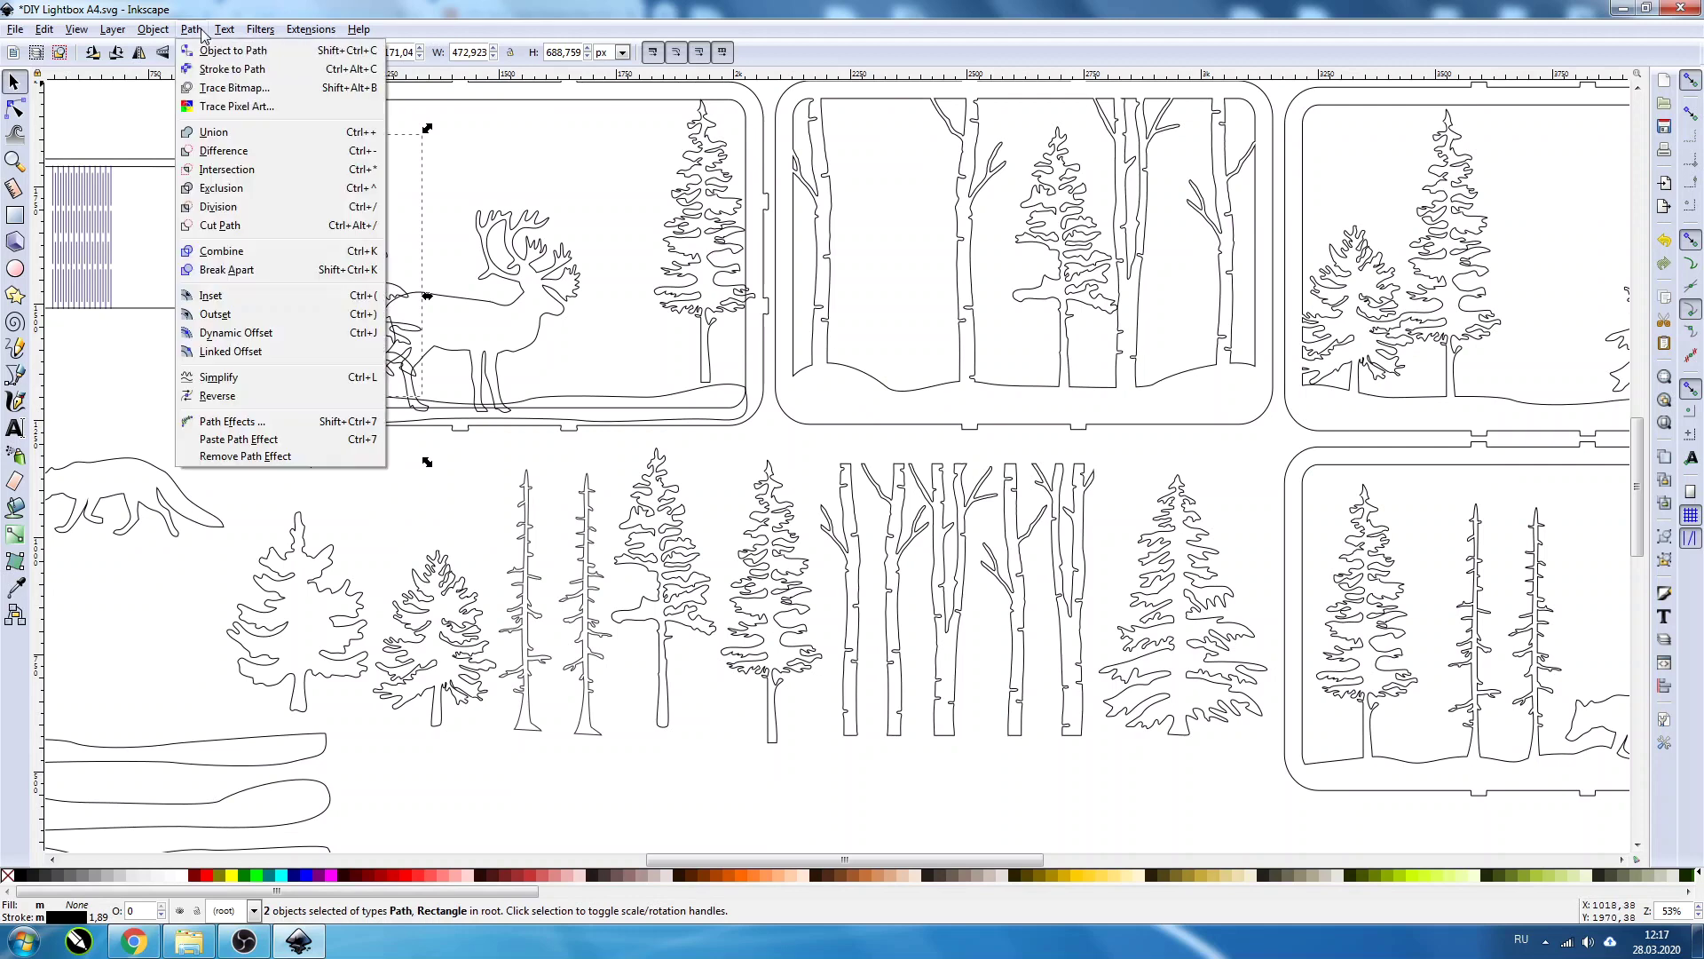
pyautogui.click(213, 152)
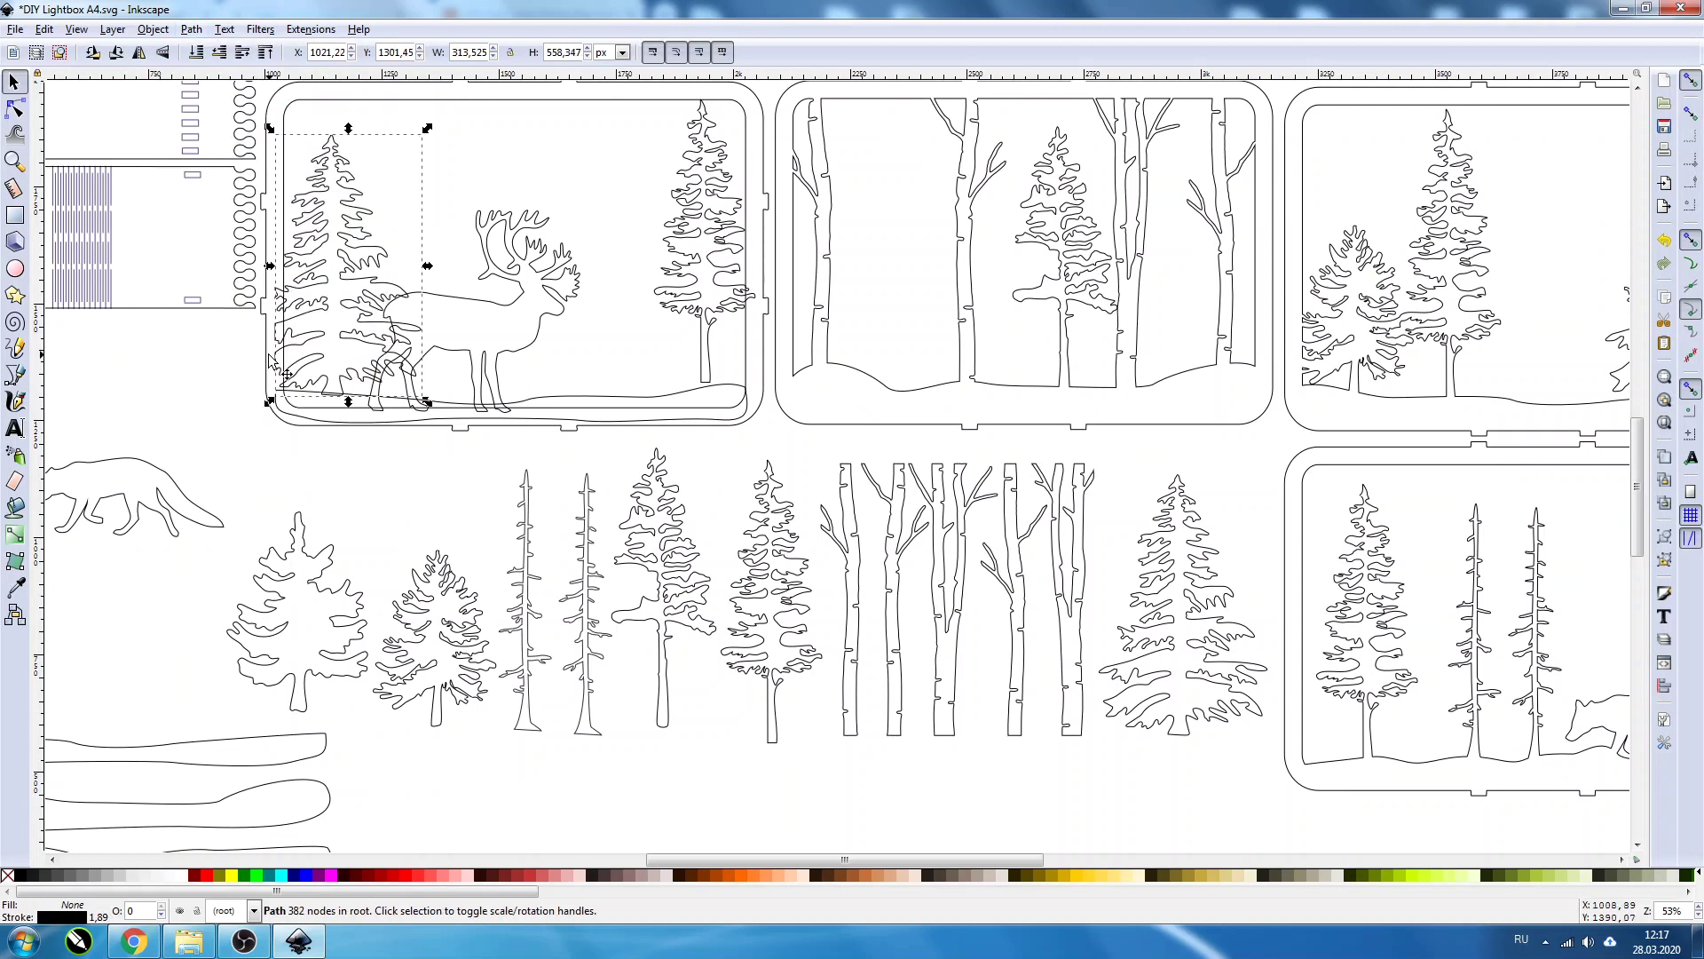
pyautogui.keyDown('shift'); pyautogui.click(758, 369); pyautogui.keyUp('shift')
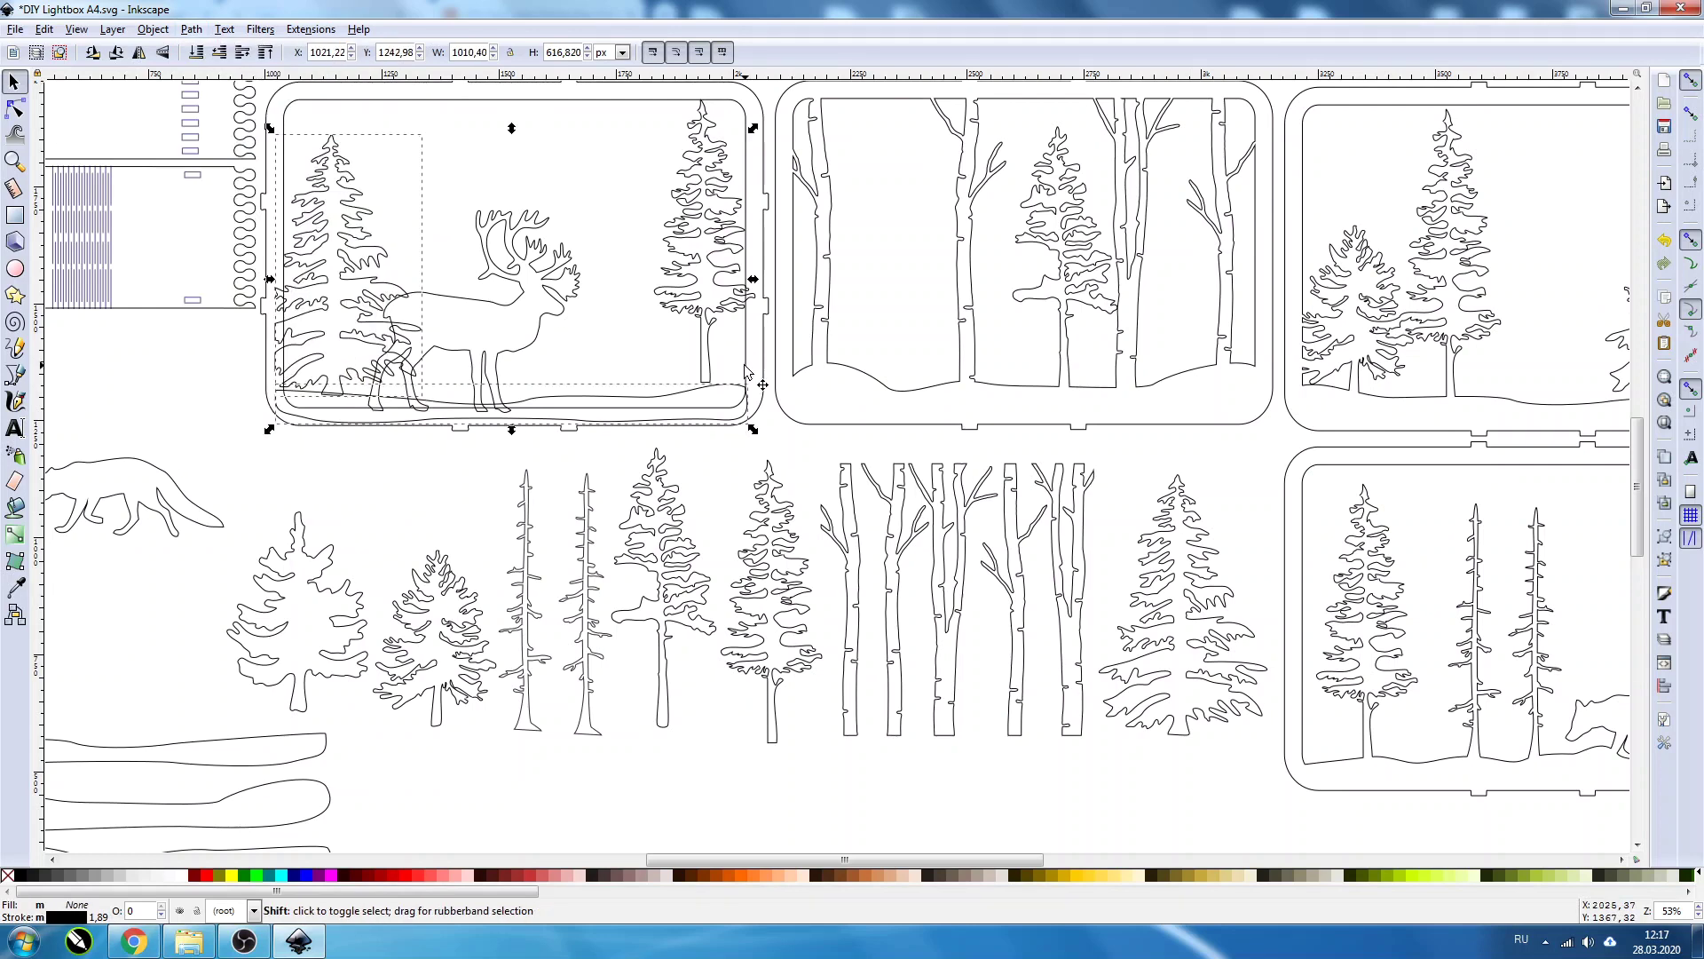
# Step: Union the reindeer panel frame and left-side trees into one path
pyautogui.keyDown('shift'); pyautogui.click(398, 89); pyautogui.keyUp('shift')
pyautogui.click(203, 29)
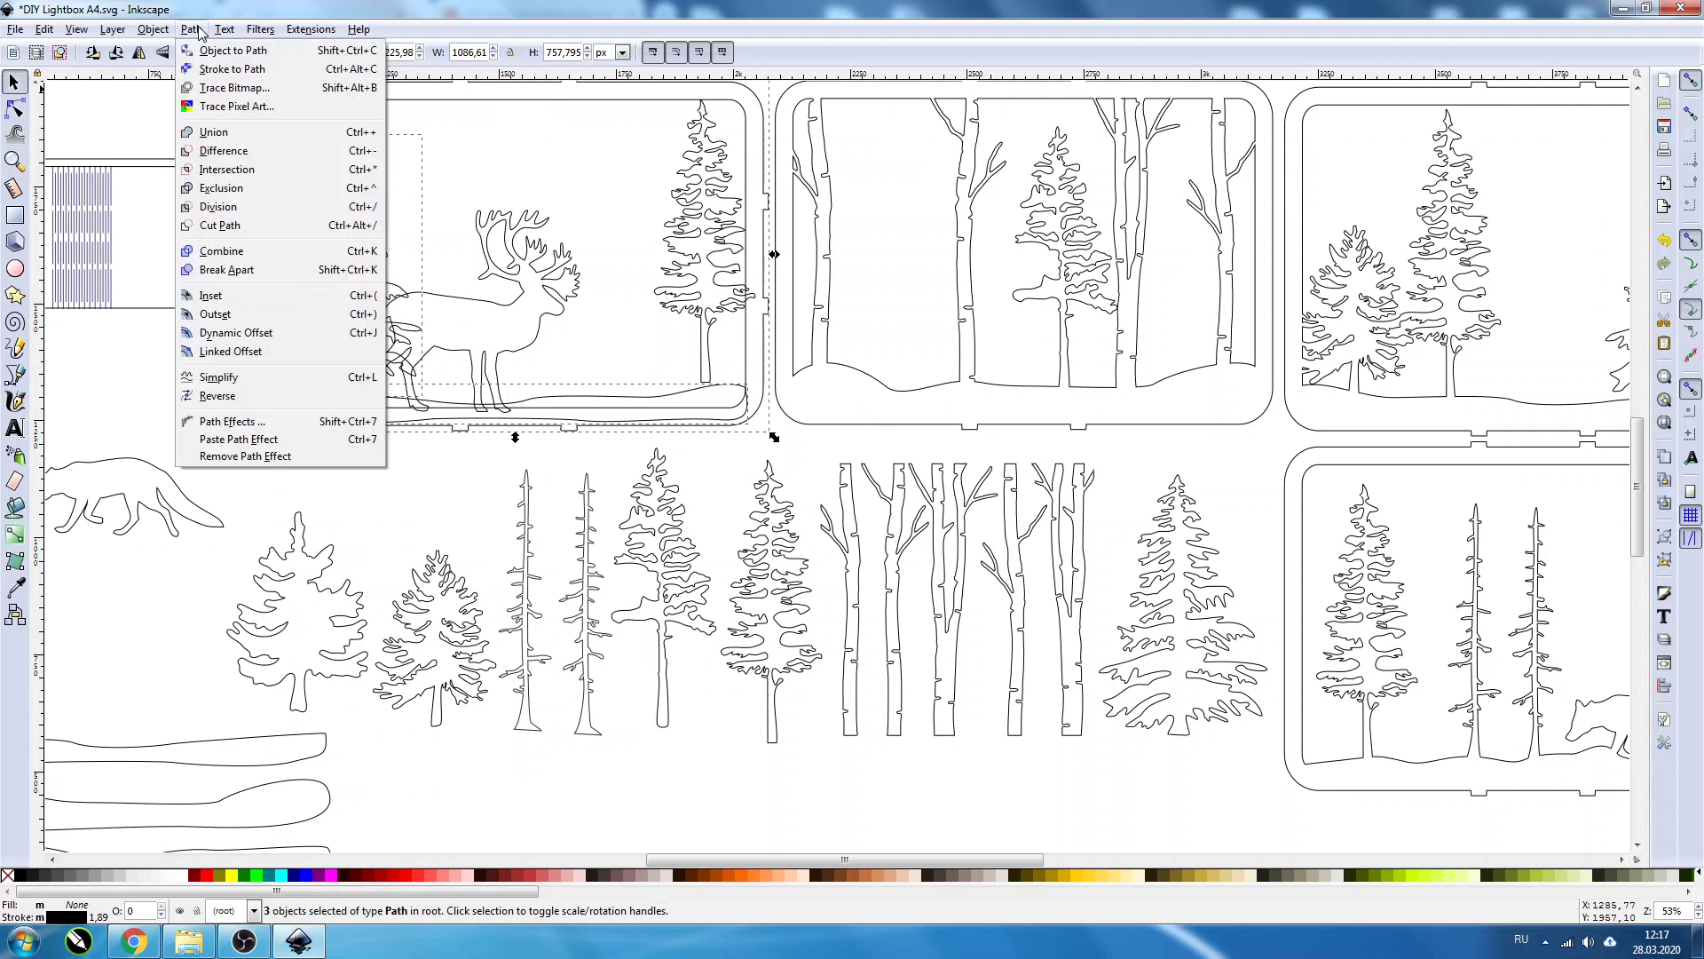
pyautogui.click(216, 133)
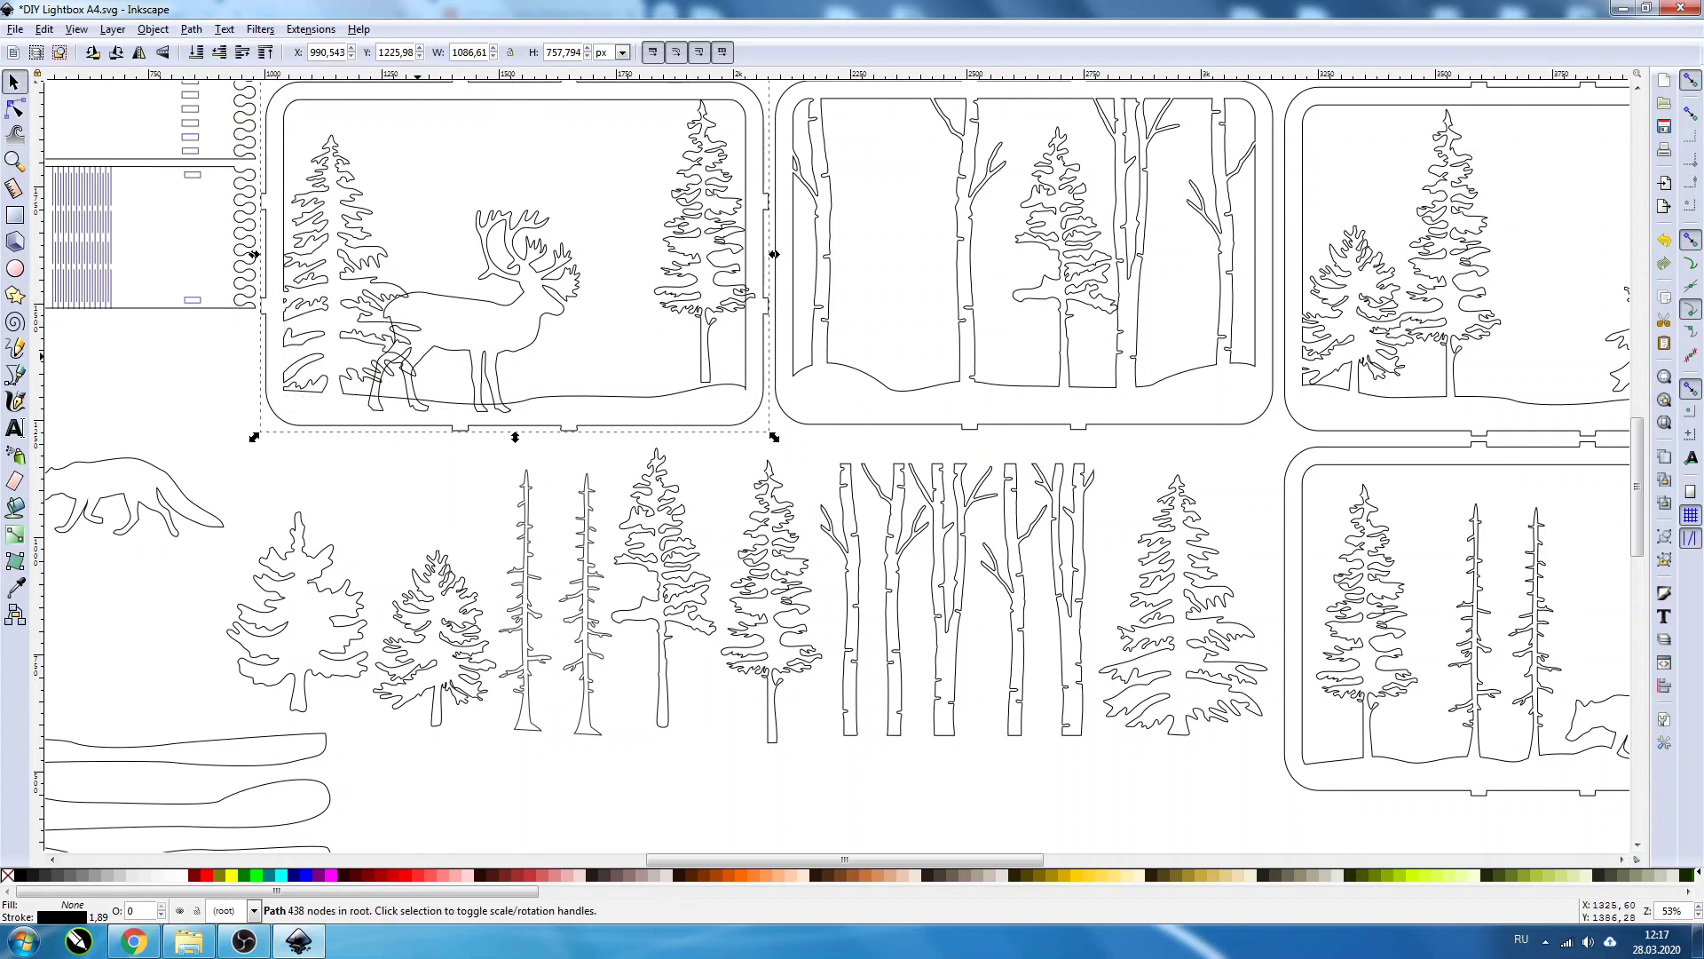
pyautogui.click(414, 485)
# Step: Apply Path > Difference to the right-hand tree and the panel frame
pyautogui.scroll(1, 717, 333)
pyautogui.click(703, 407)
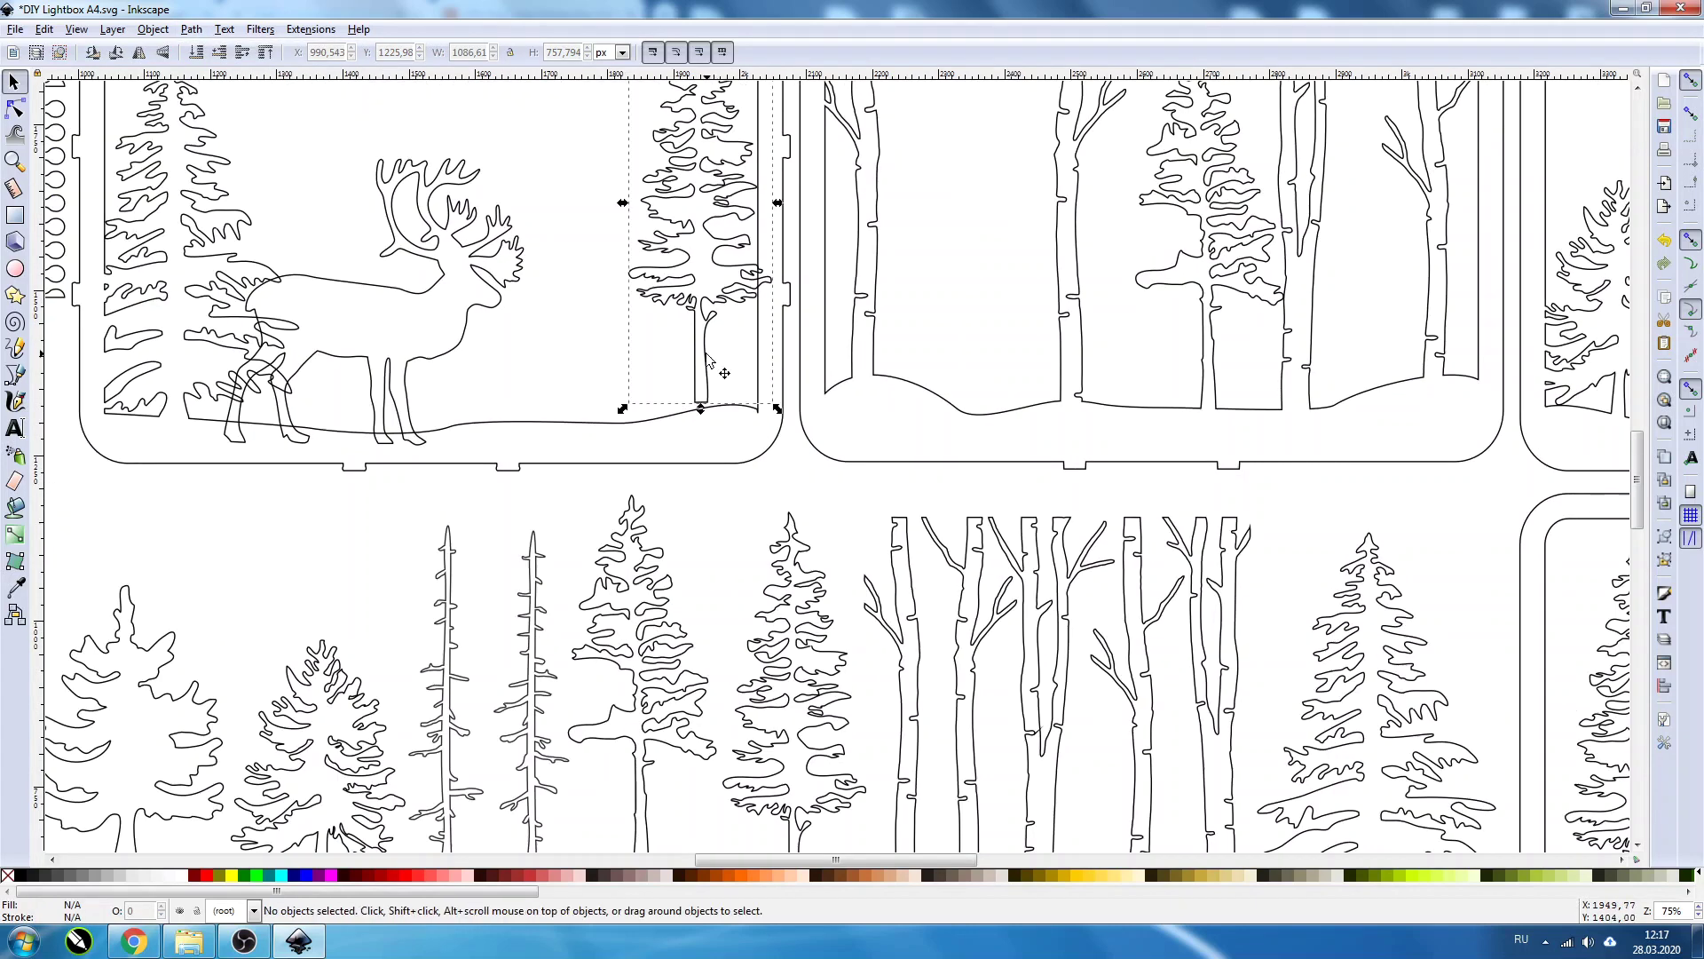
pyautogui.keyDown('shift'); pyautogui.click(697, 460); pyautogui.keyUp('shift')
pyautogui.click(191, 29)
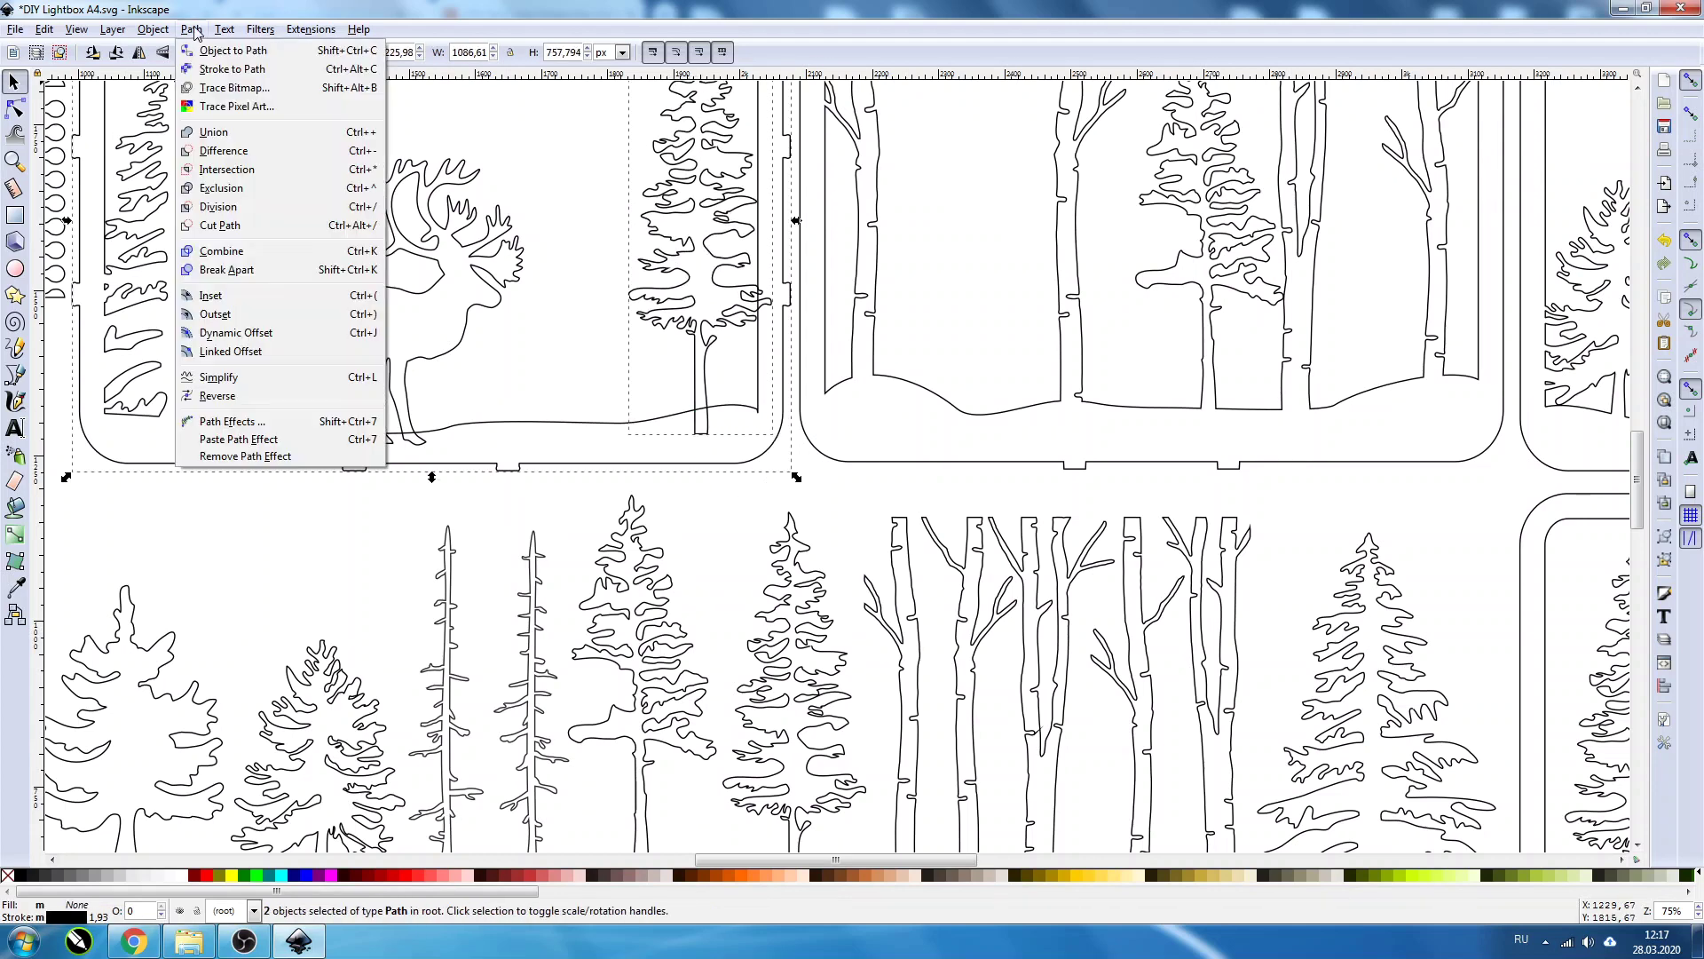
pyautogui.click(204, 151)
pyautogui.click(370, 521)
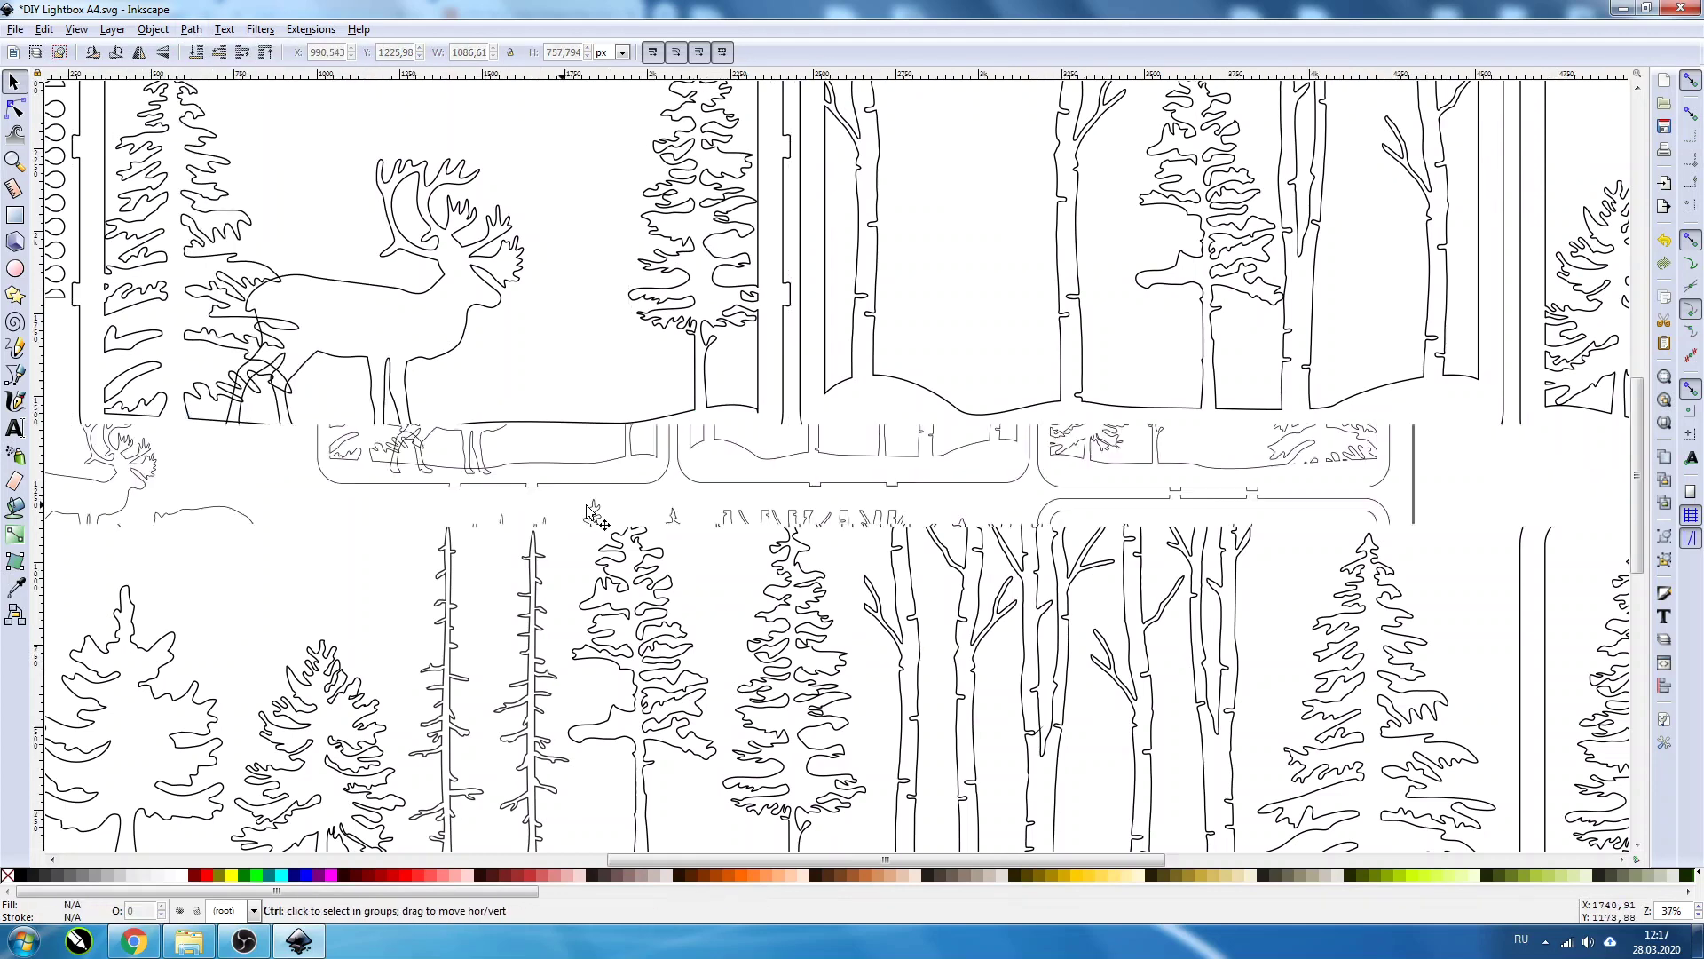
pyautogui.scroll(-2, 370, 521)
pyautogui.click(450, 429)
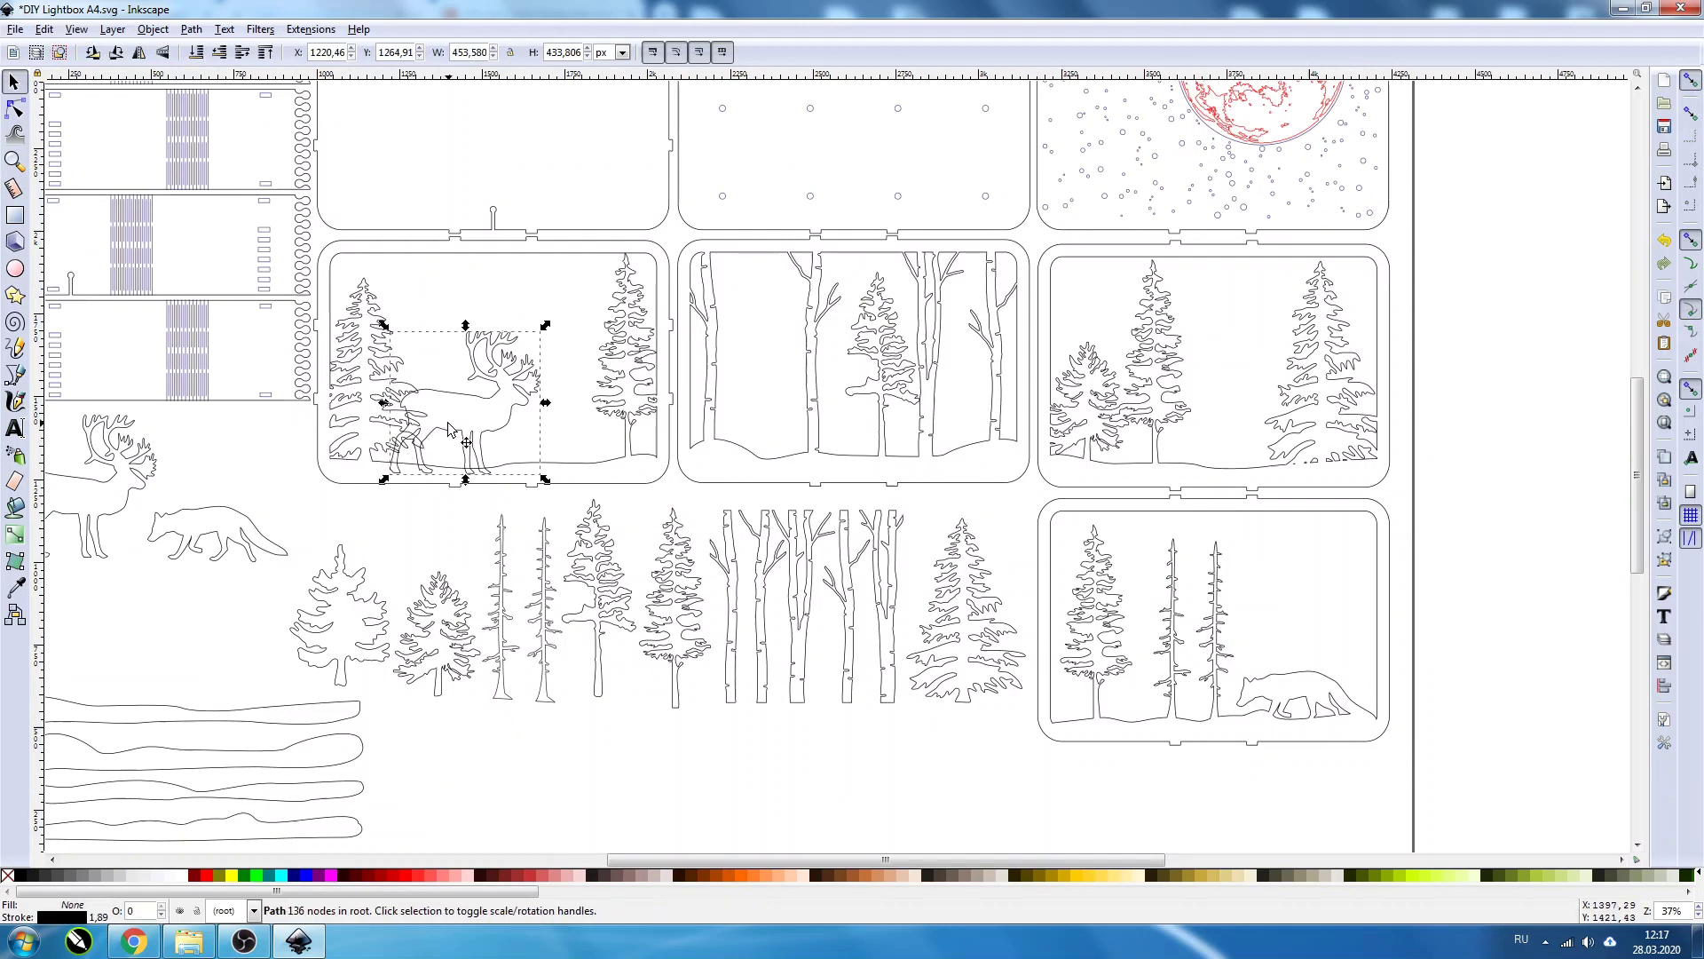
# Step: Try uniting the reindeer with the frame, undo it, and break the reindeer apart
pyautogui.press('shift')
pyautogui.keyDown('shift'); pyautogui.click(578, 471); pyautogui.keyUp('shift')
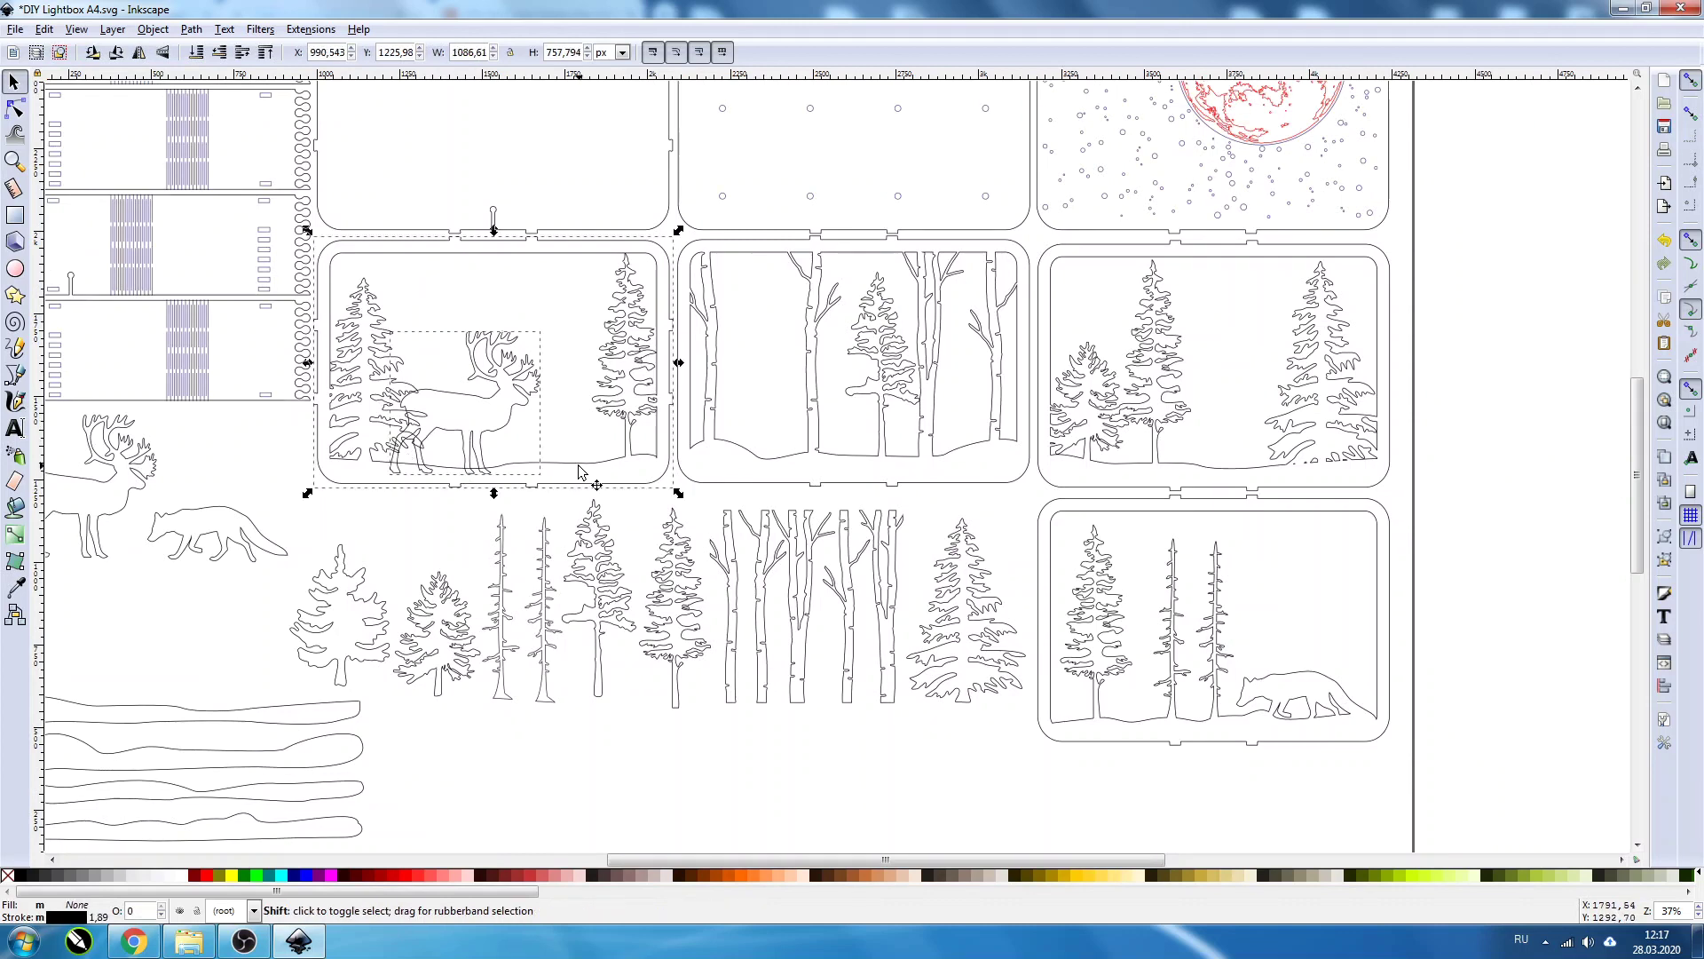
pyautogui.click(191, 29)
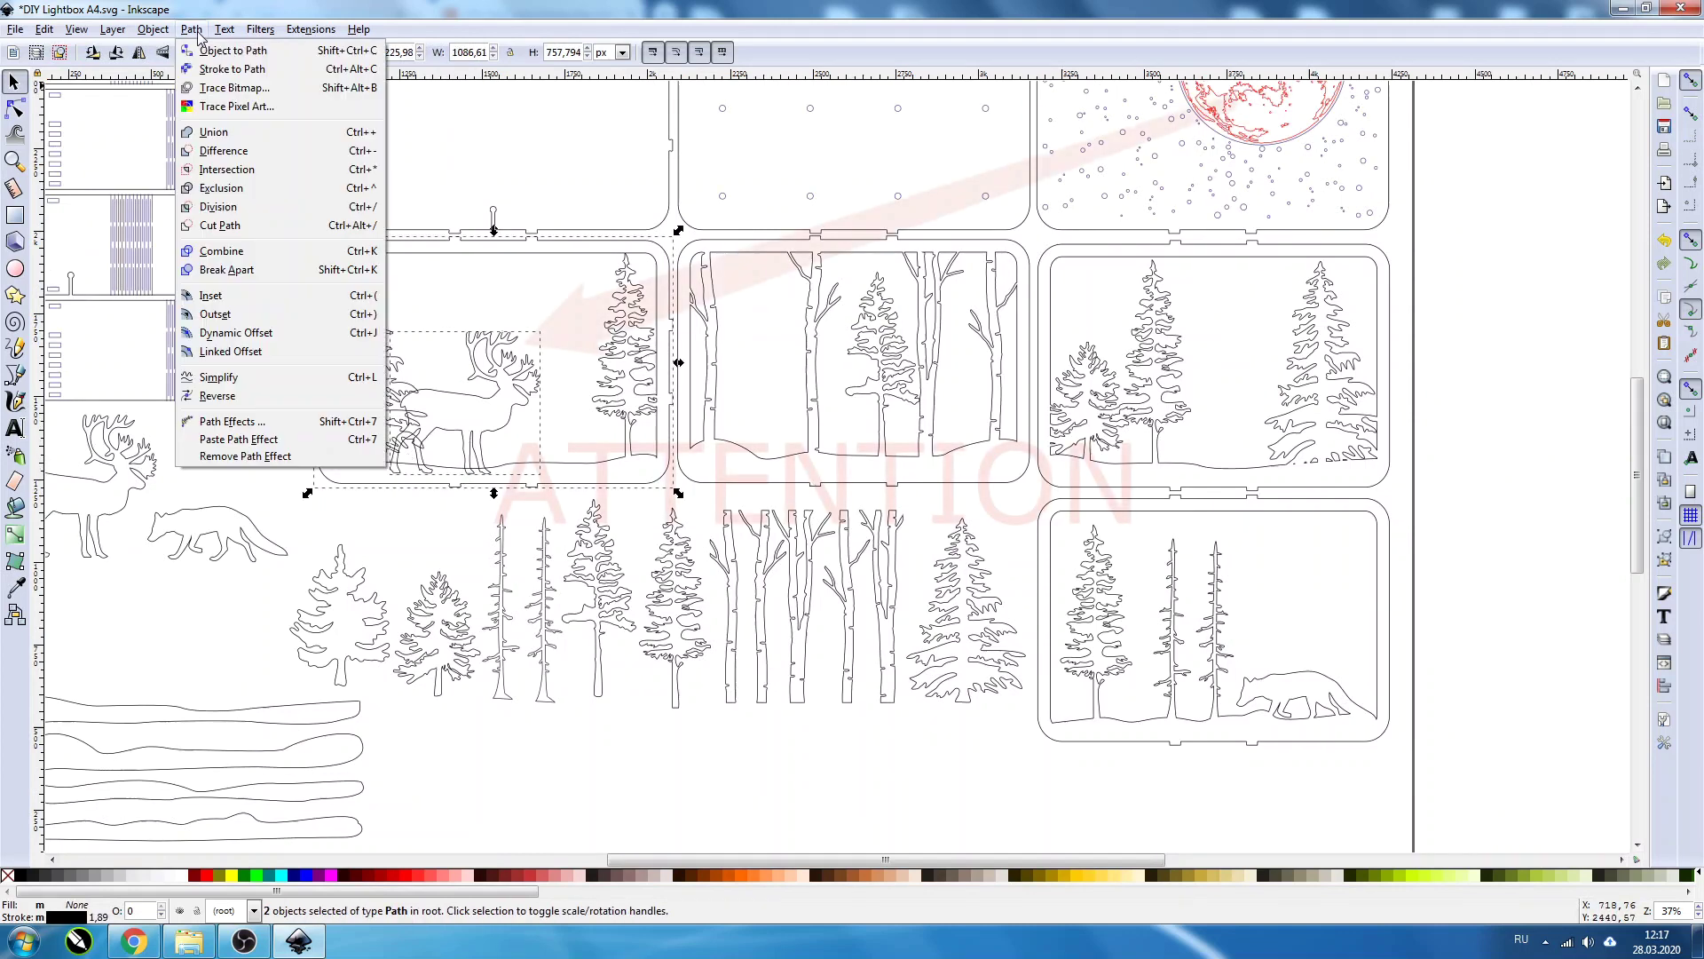
pyautogui.click(214, 131)
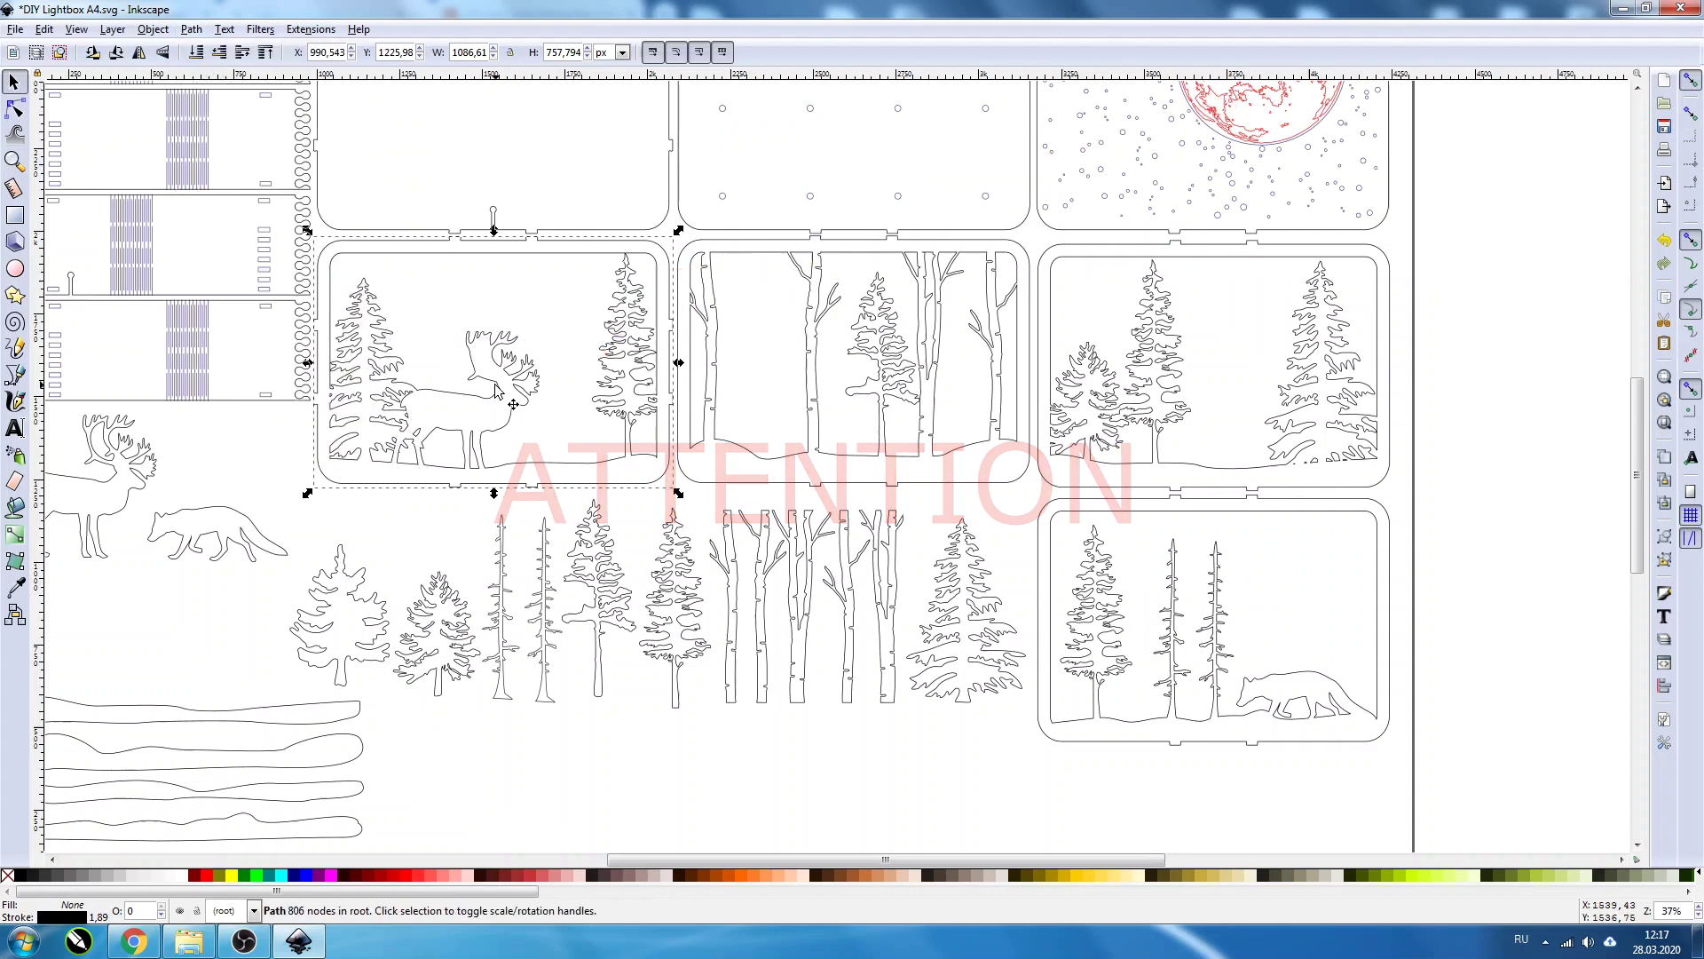
pyautogui.hotkey('ctrl', 'z')
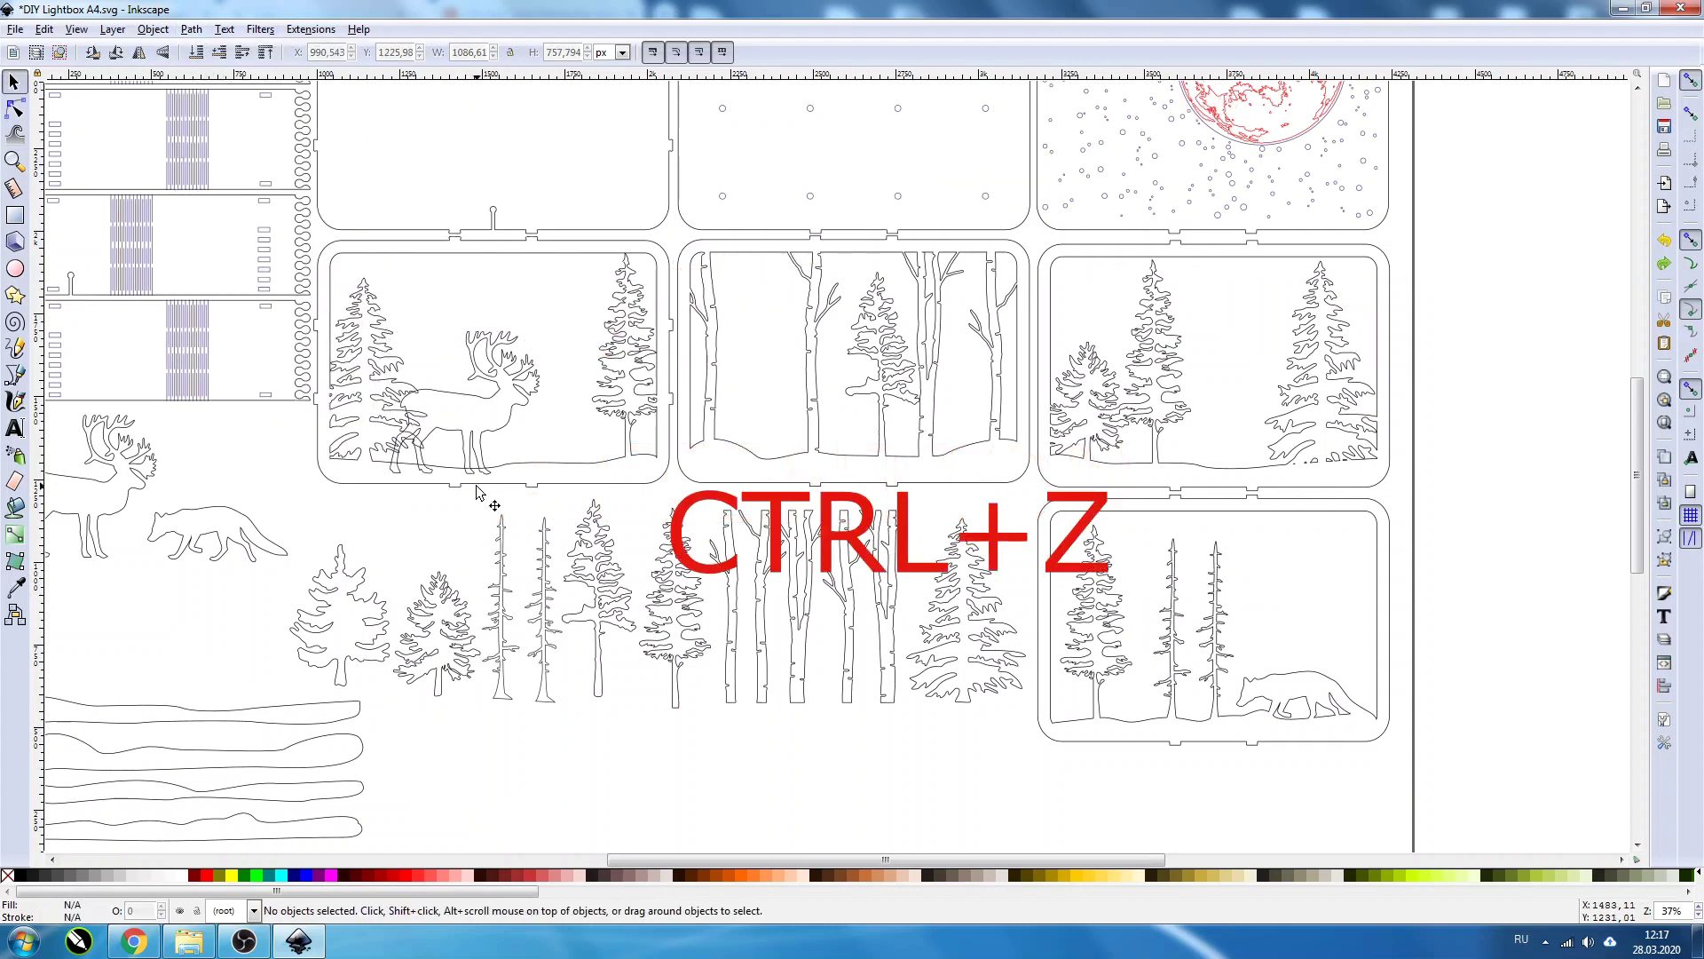
pyautogui.click(500, 392)
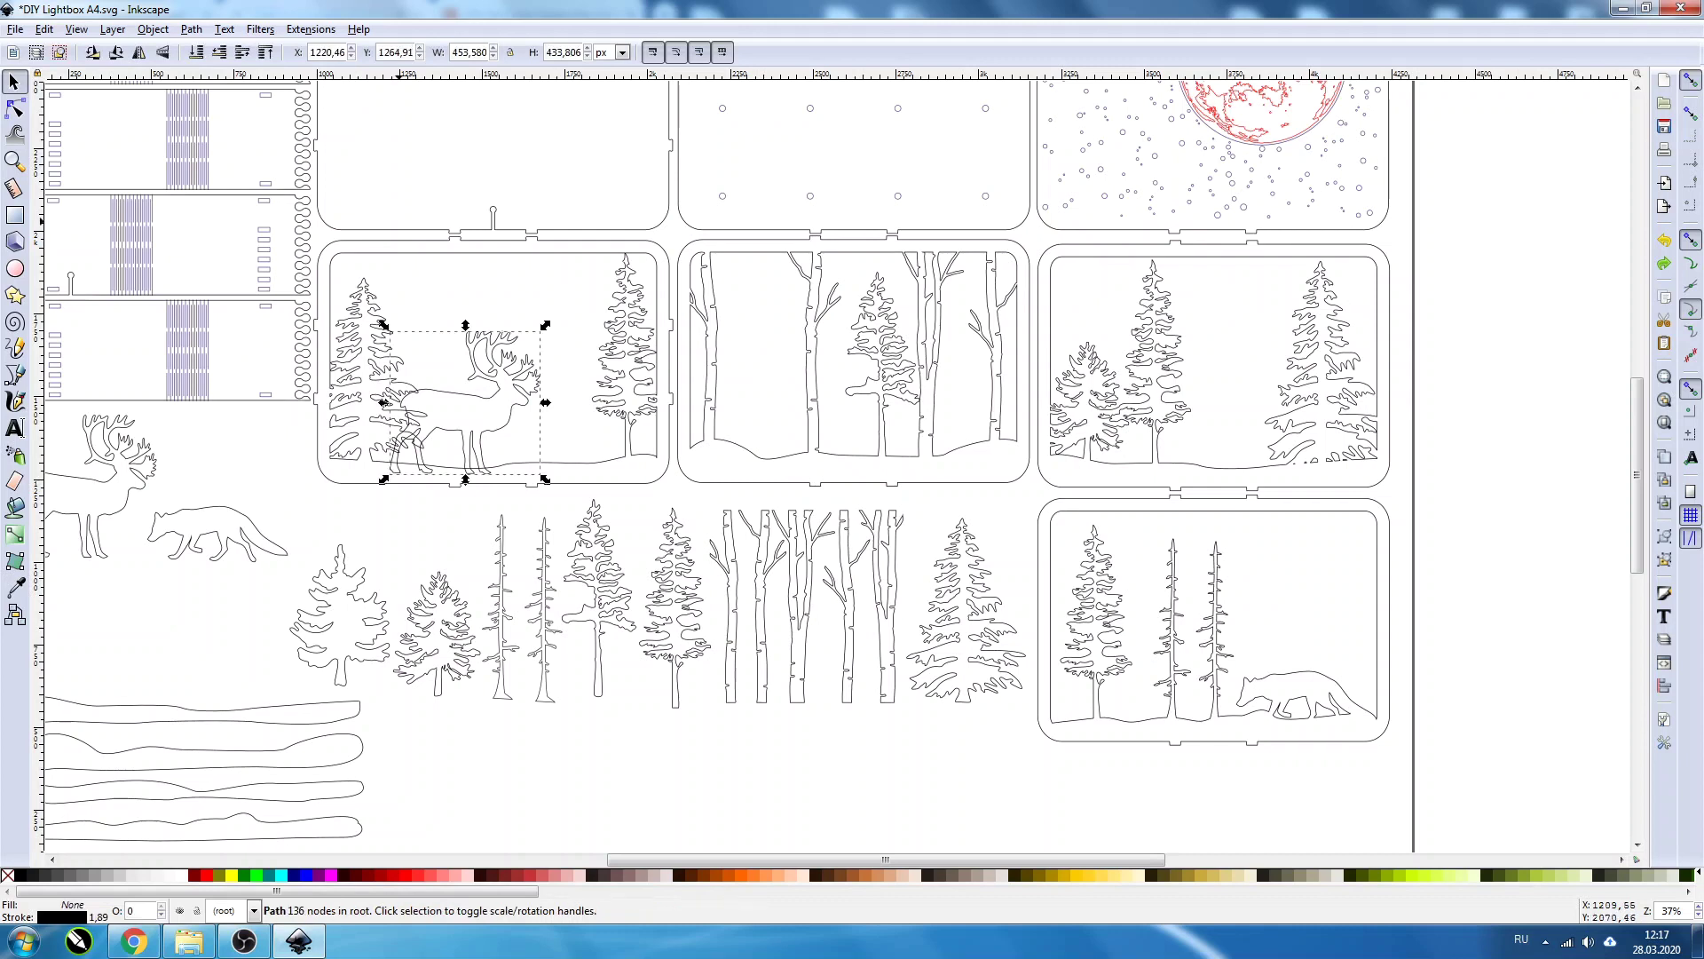
pyautogui.click(191, 30)
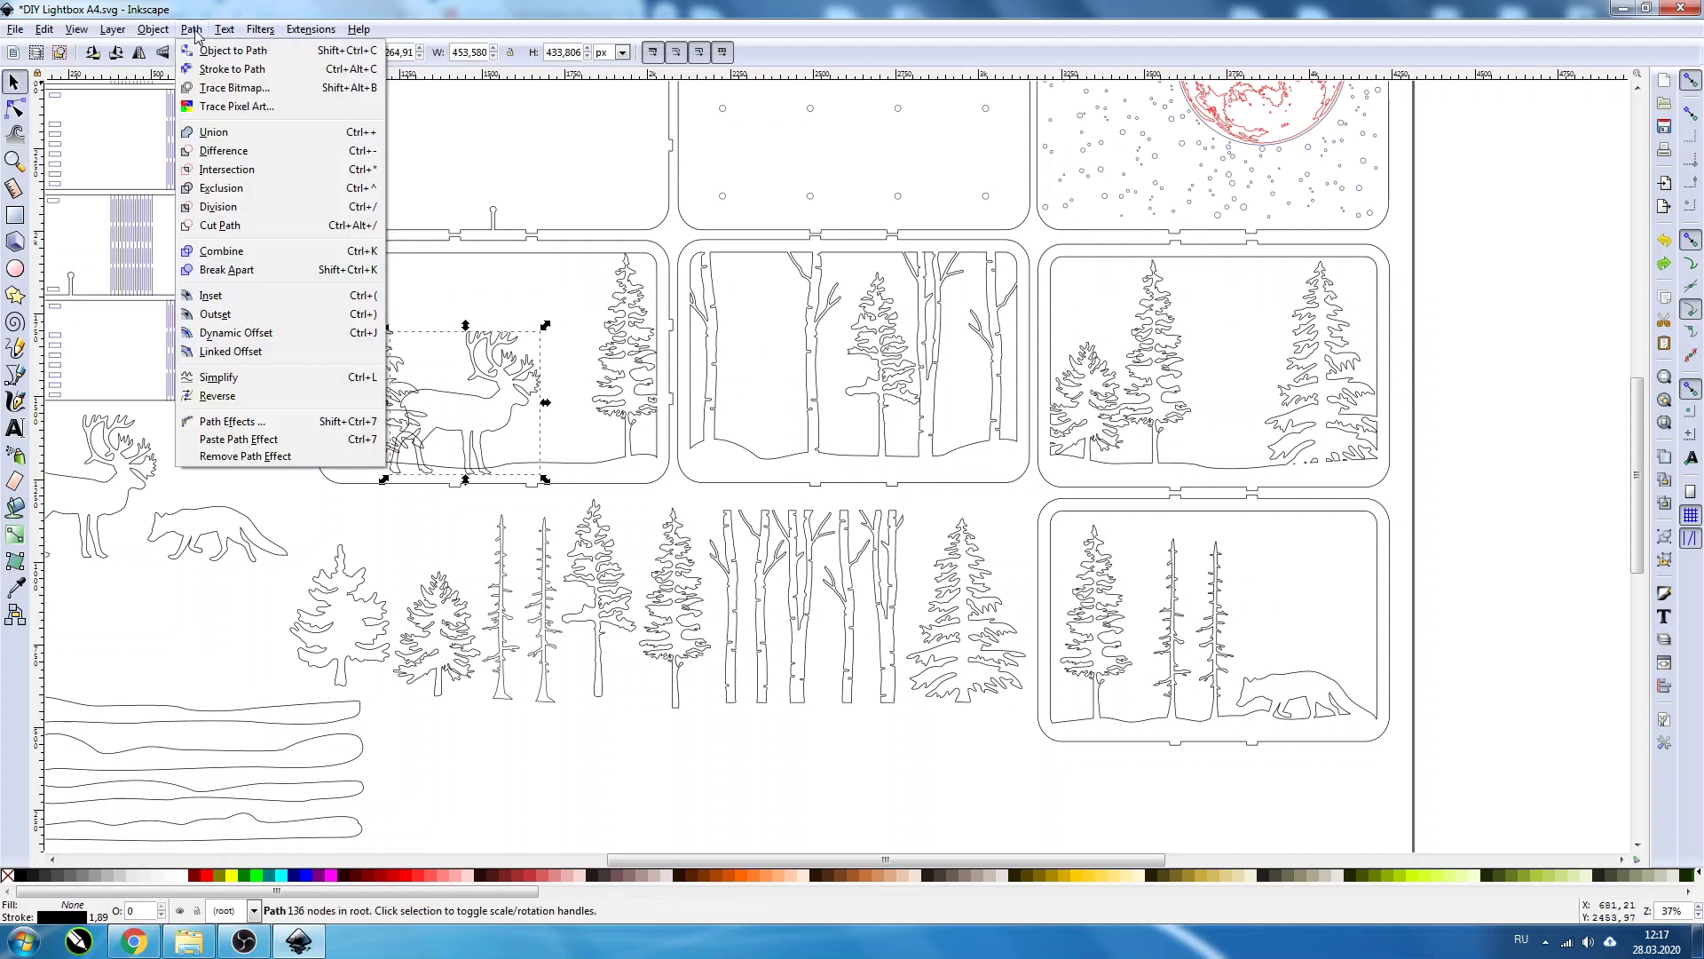
pyautogui.click(229, 270)
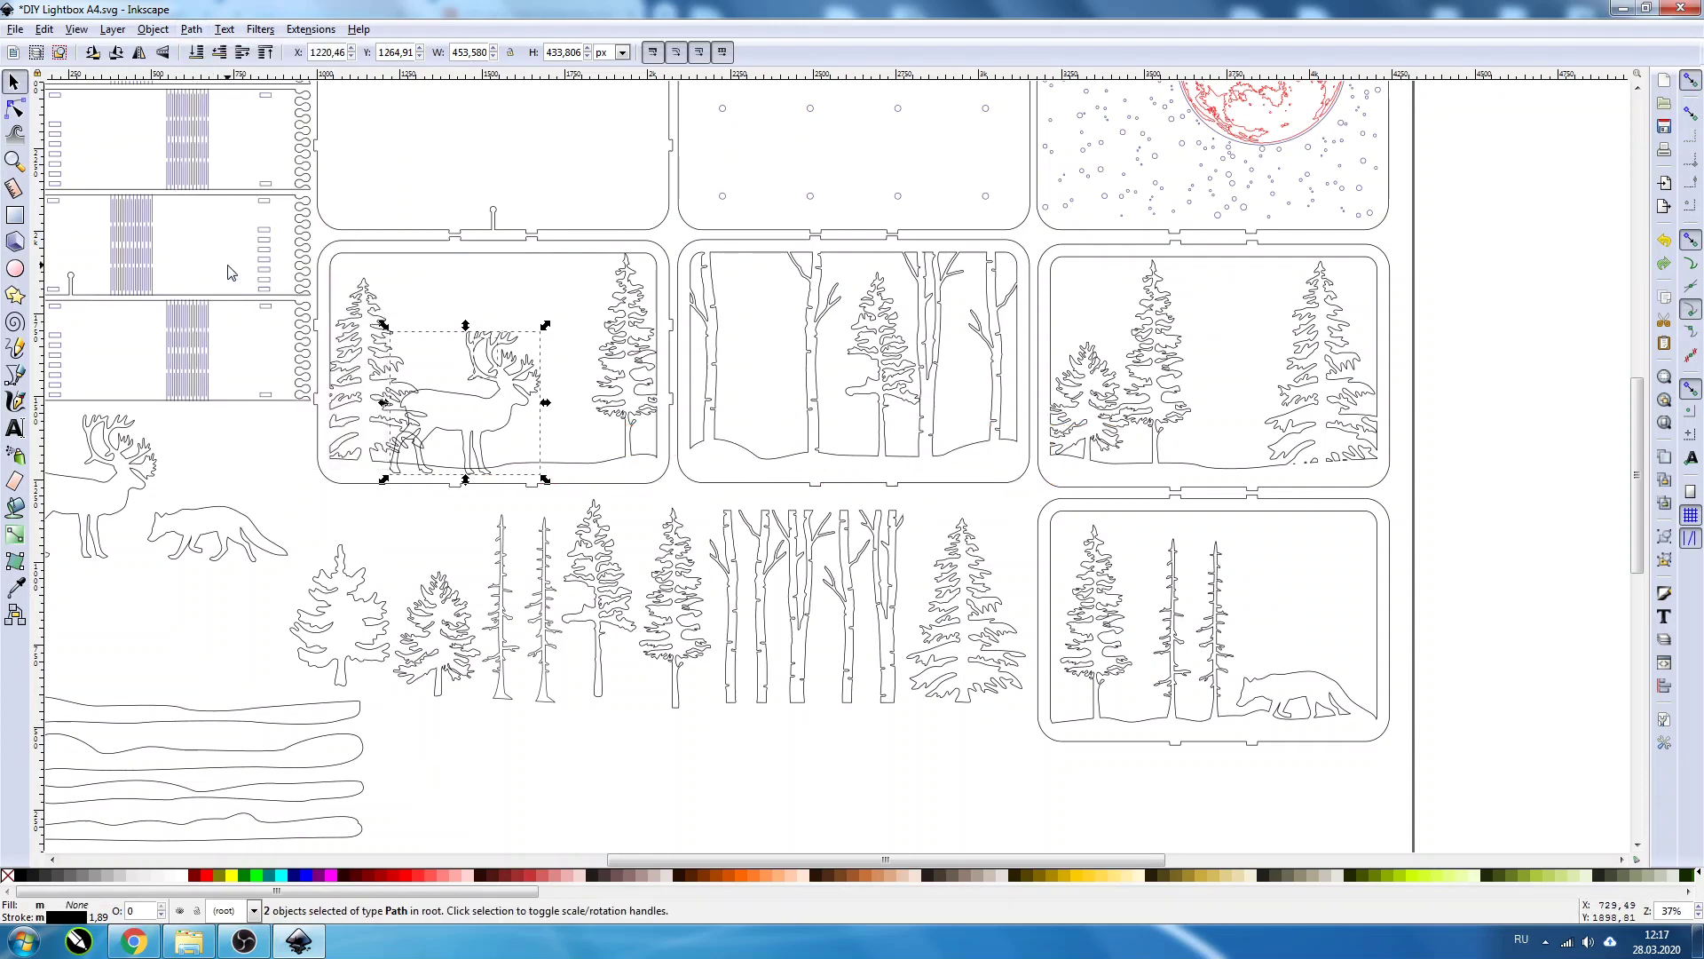
# Step: Union the main reindeer shape with the panel frame into one cut path
pyautogui.click(352, 513)
pyautogui.click(520, 397)
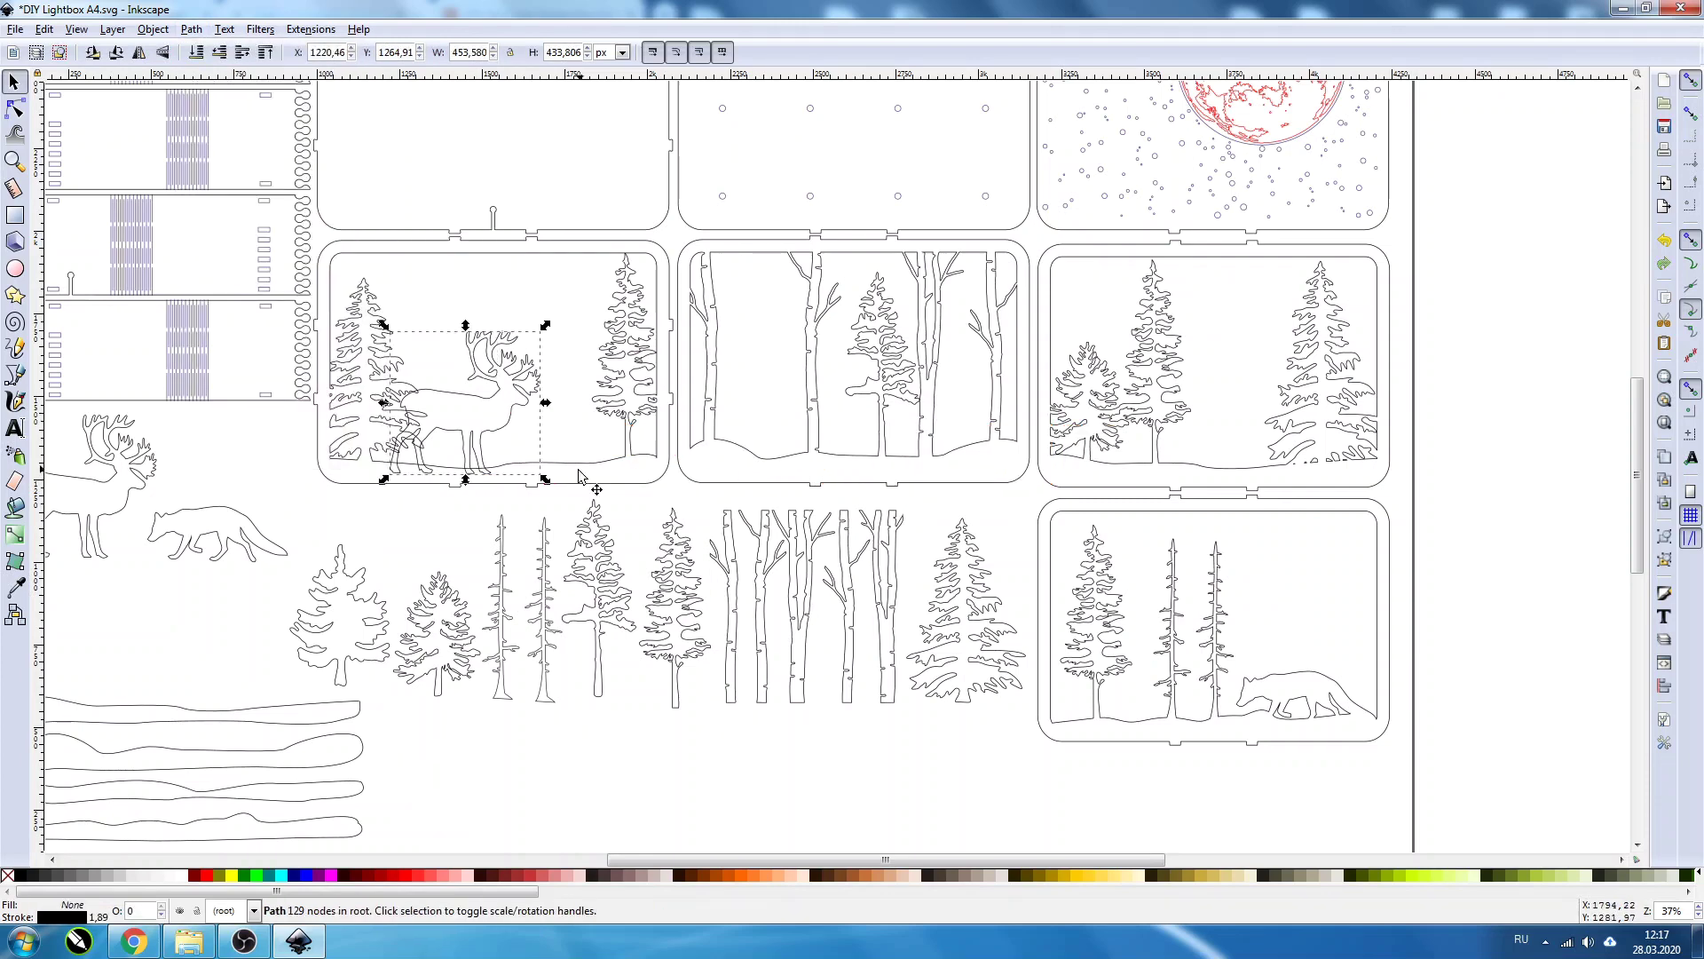
pyautogui.keyDown('shift'); pyautogui.click(586, 464); pyautogui.keyUp('shift')
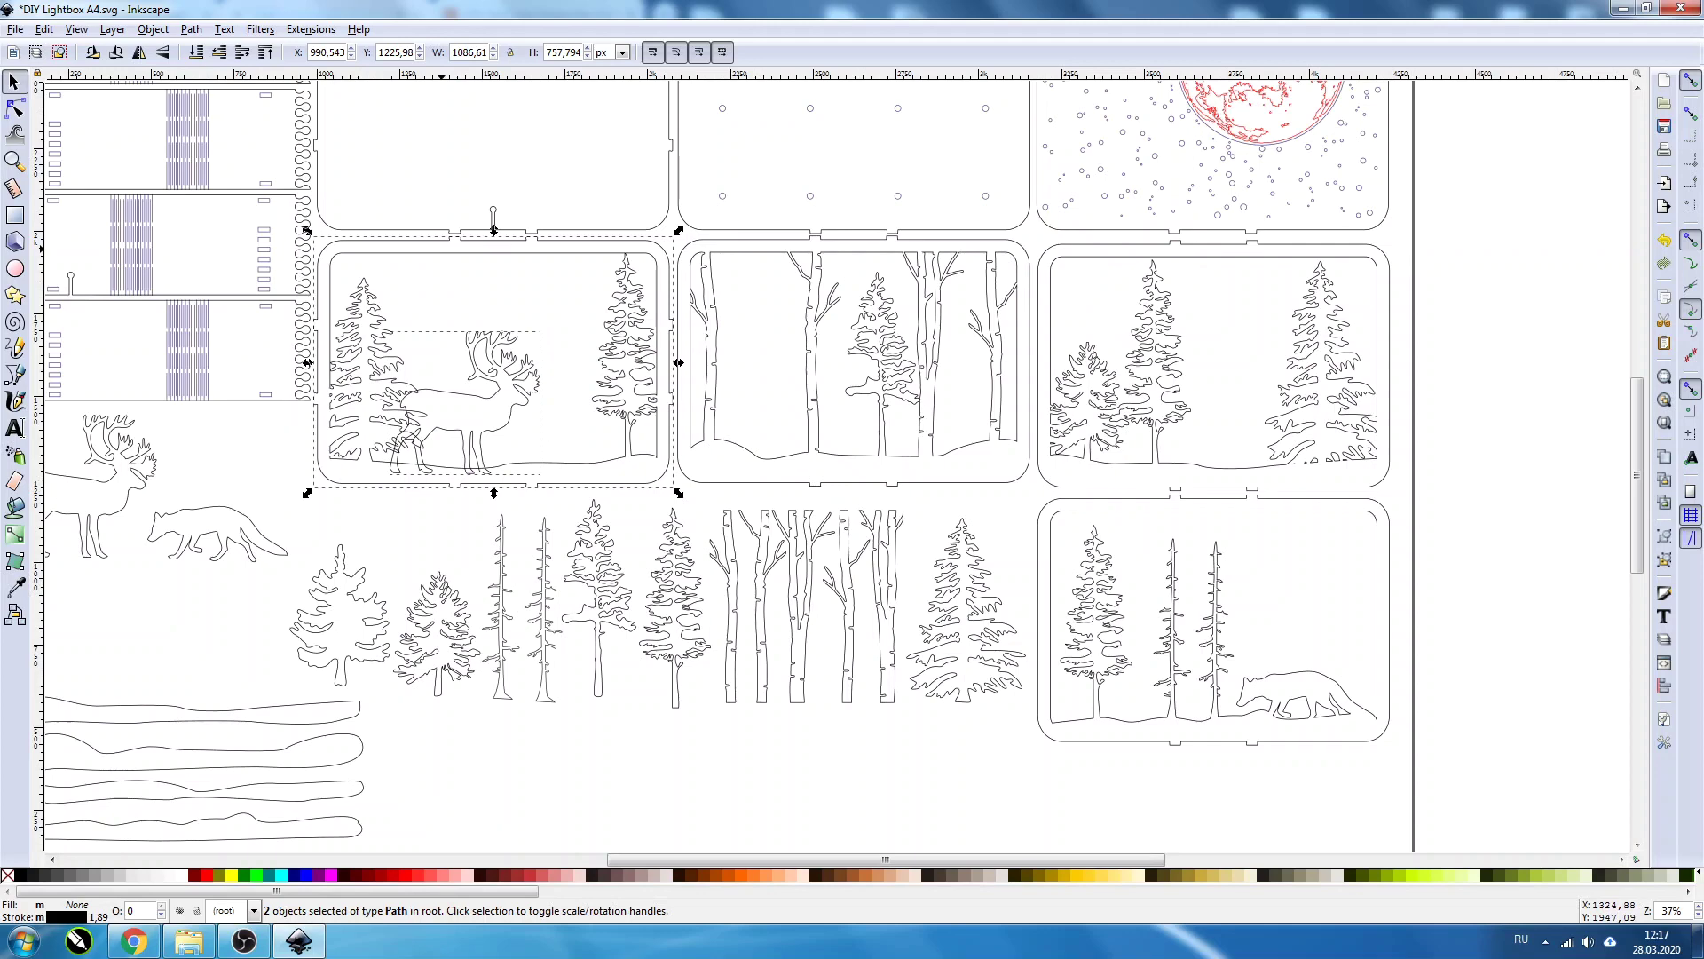
pyautogui.click(190, 30)
pyautogui.click(218, 131)
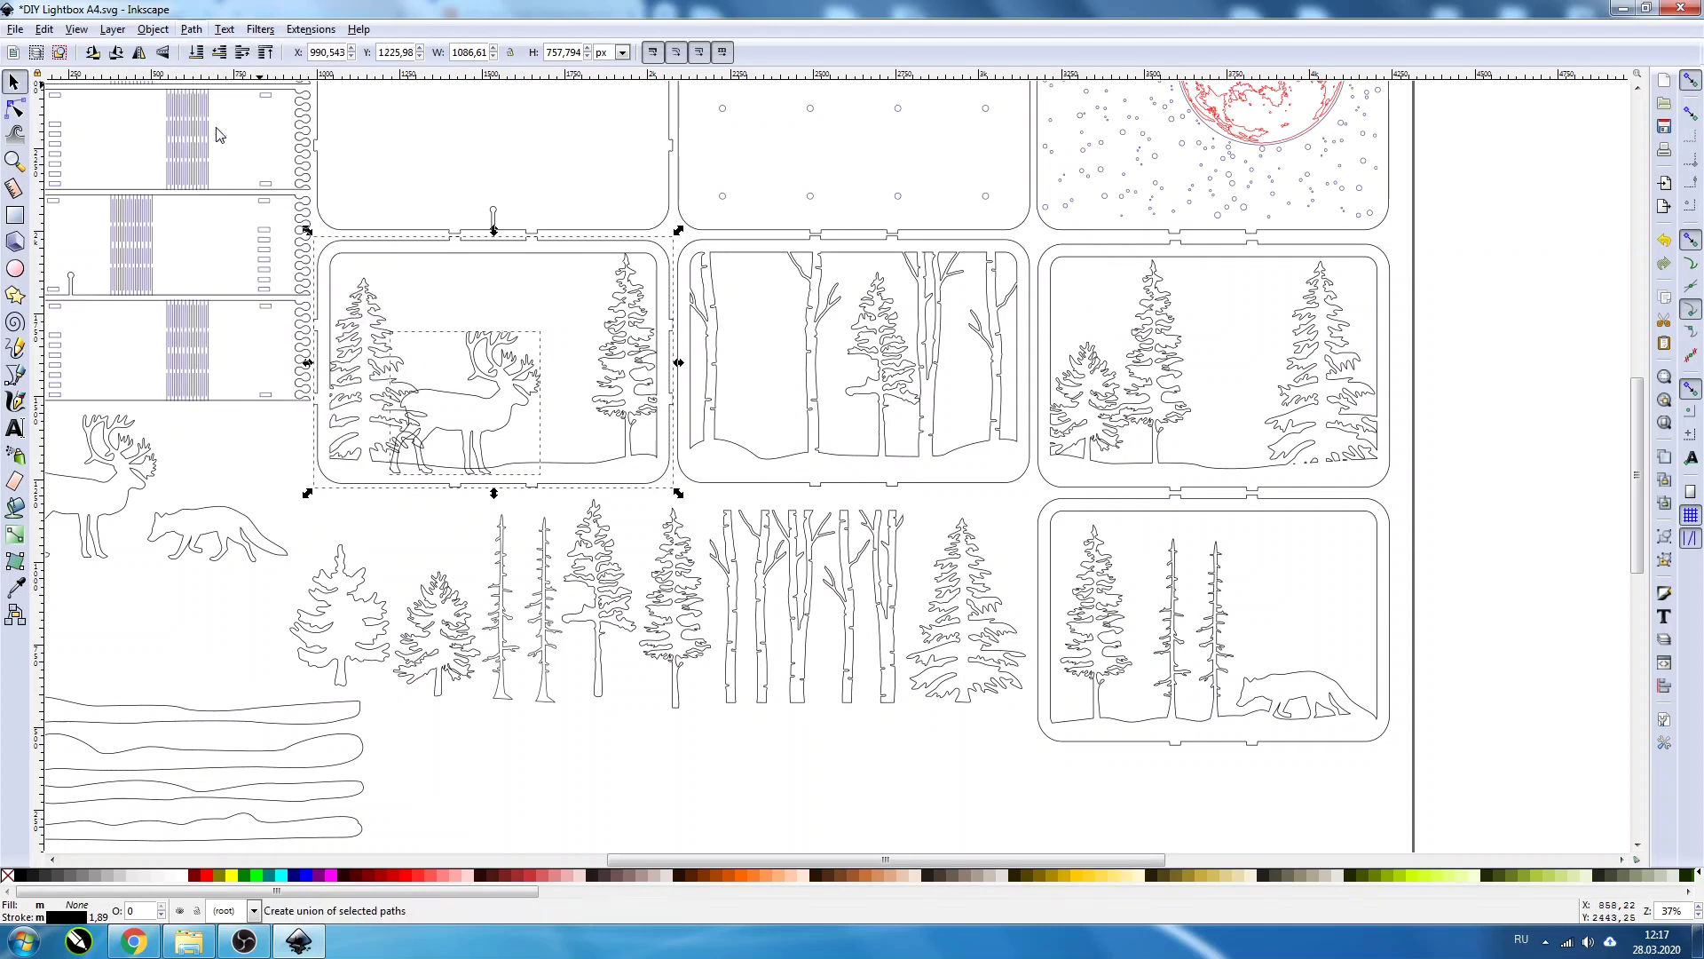
pyautogui.click(351, 528)
pyautogui.keyDown('ctrl'); pyautogui.scroll(-1, 383, 461); pyautogui.keyUp('ctrl')
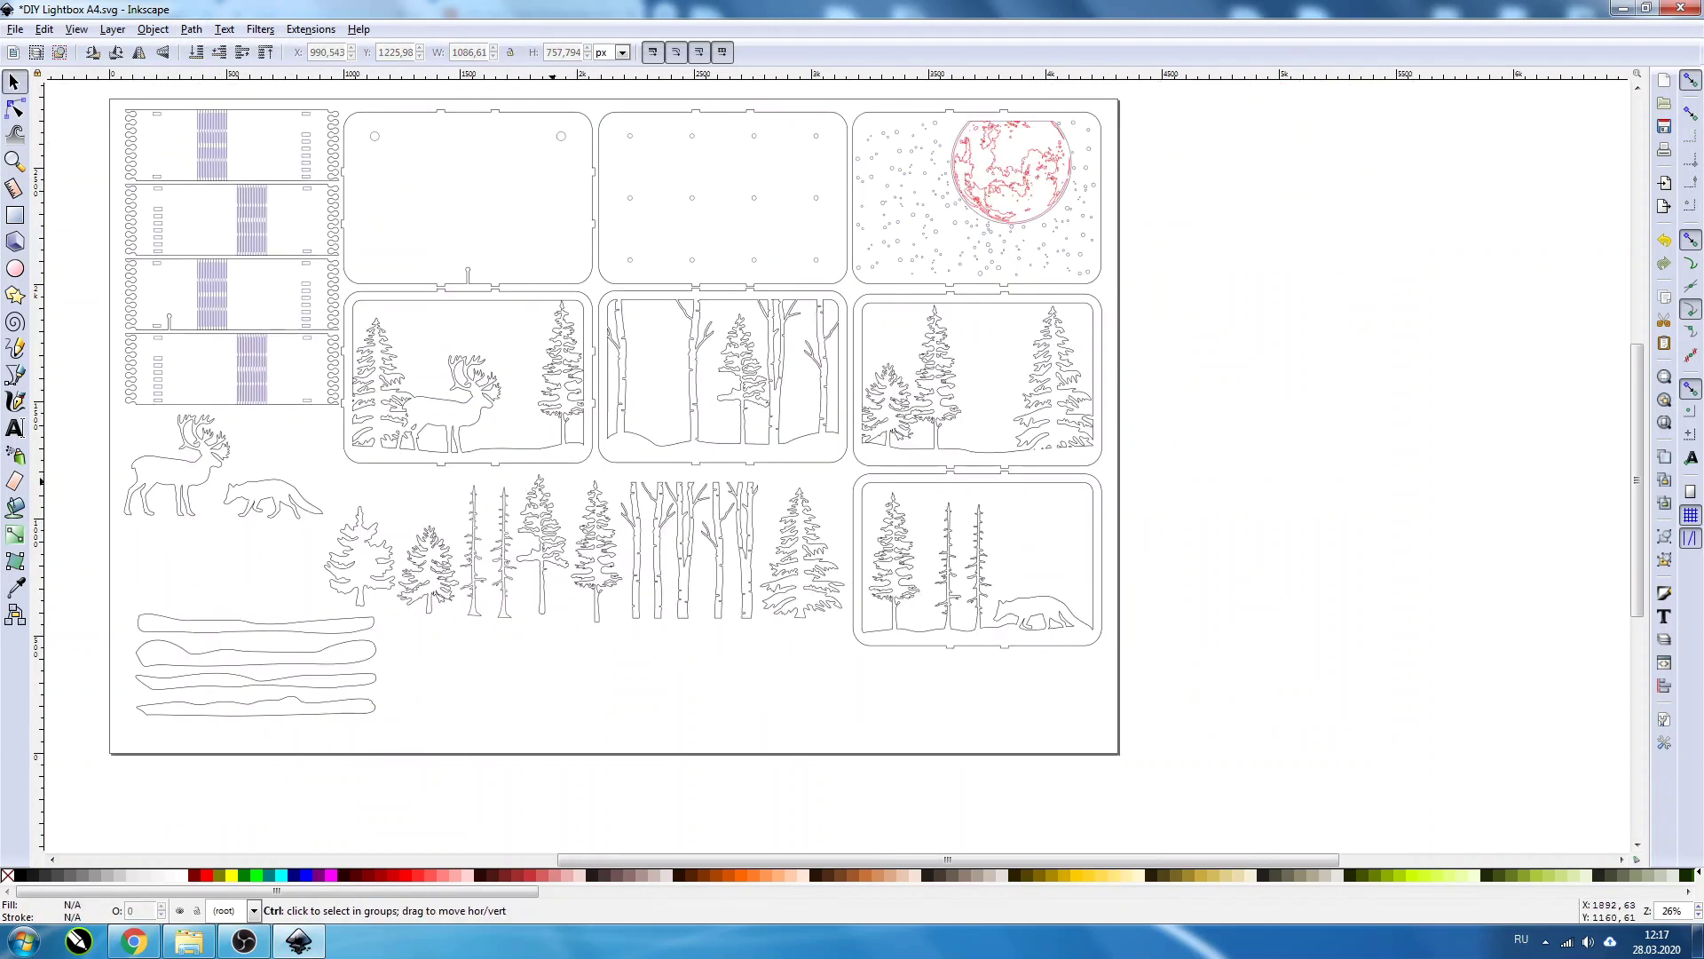
pyautogui.keyDown('ctrl'); pyautogui.scroll(-1, 584, 493); pyautogui.keyUp('ctrl')
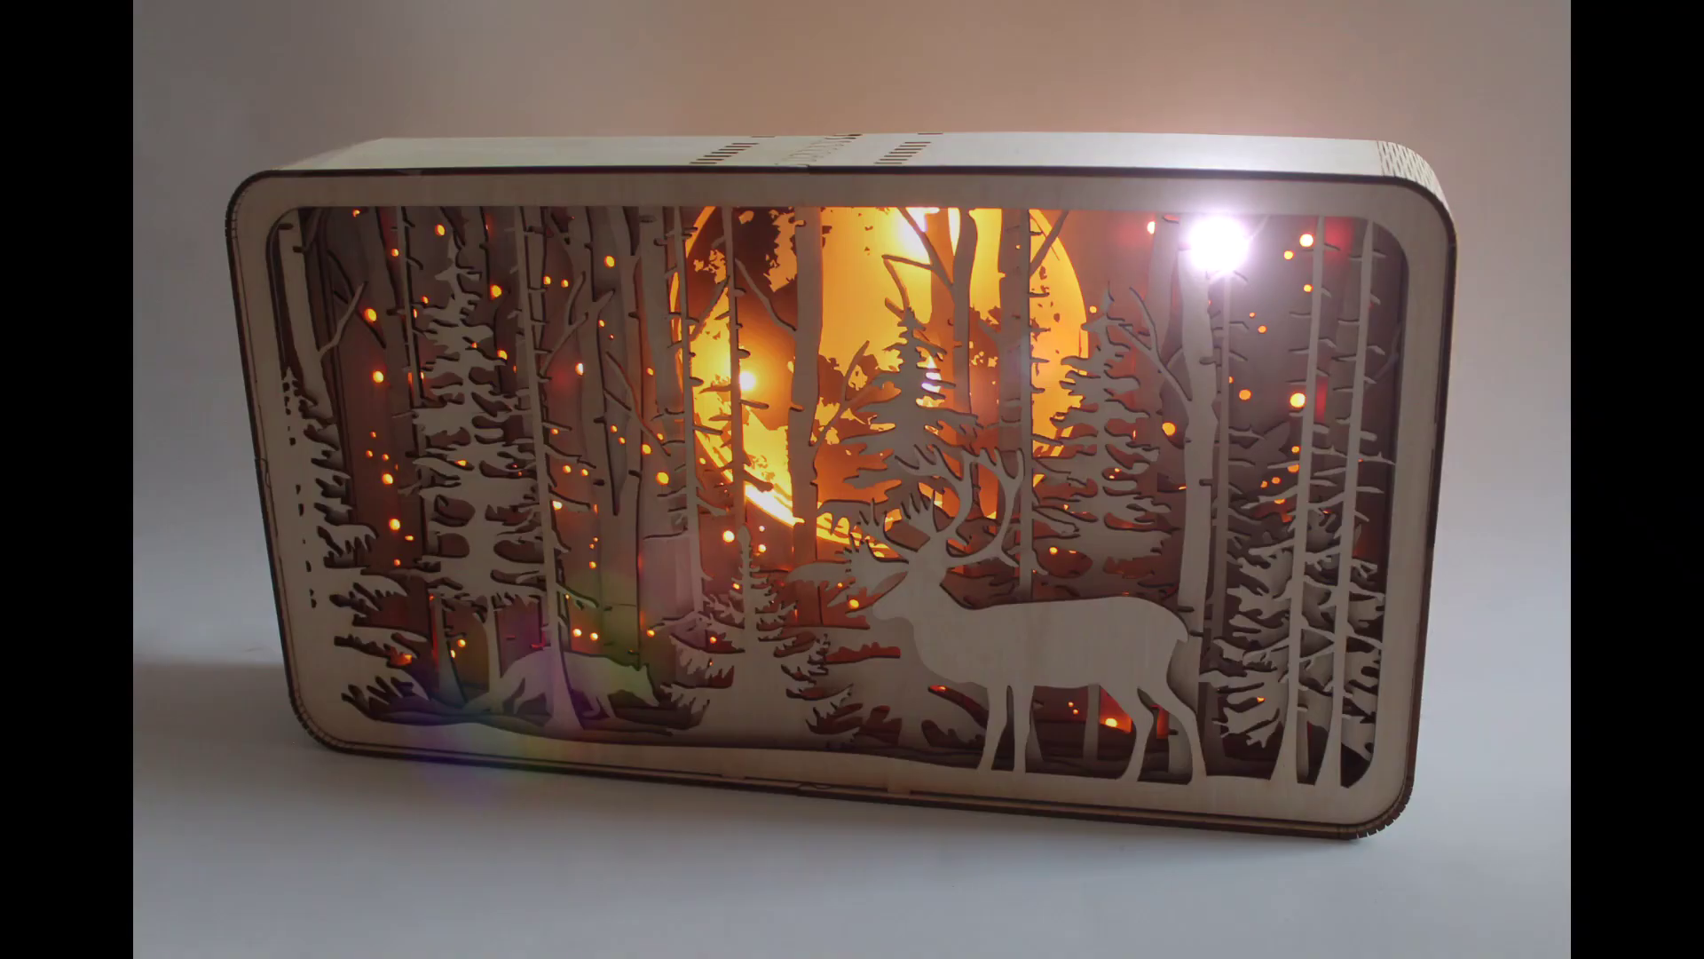